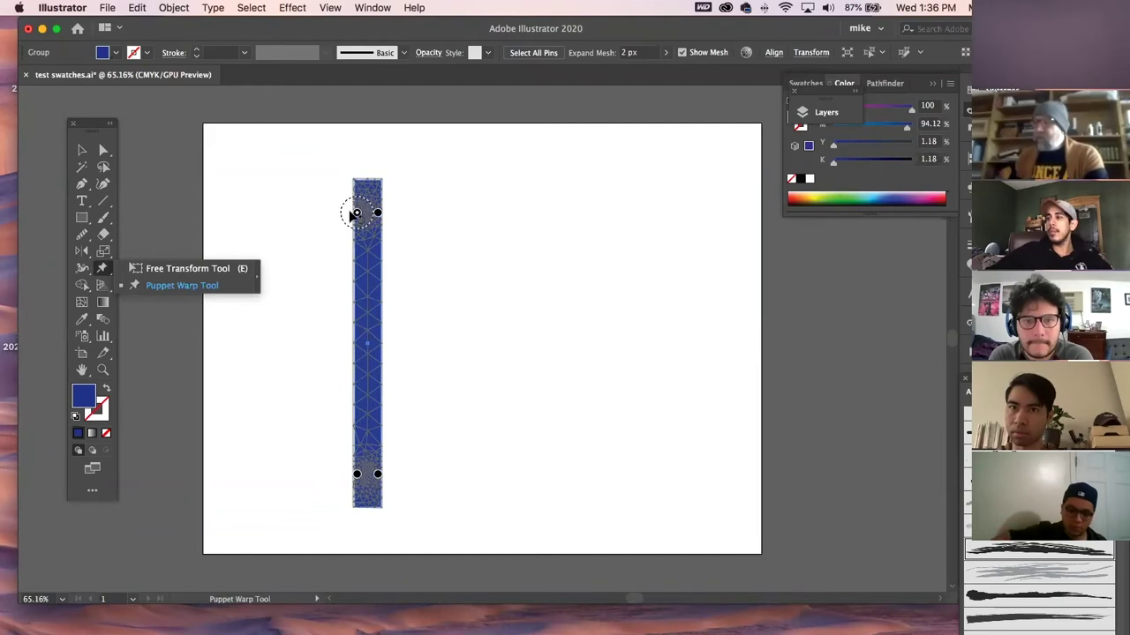
- Add Puppet Warp pins at the blue bar's middle, bottom and top, and bend its top end outward to the left
left_click(377, 213)
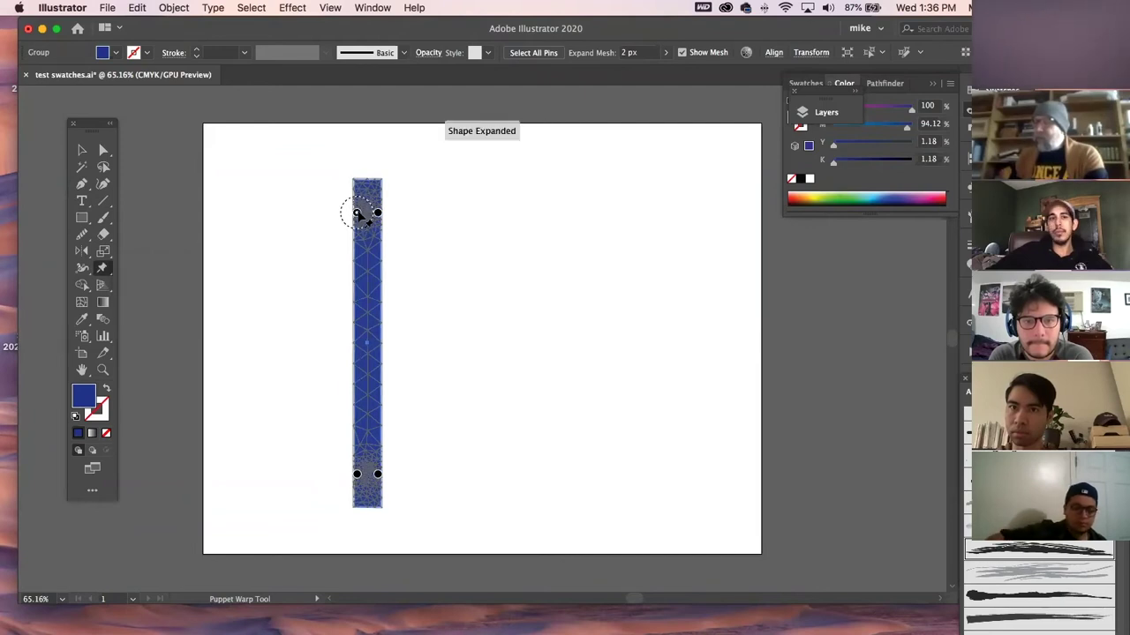
left_click(370, 337)
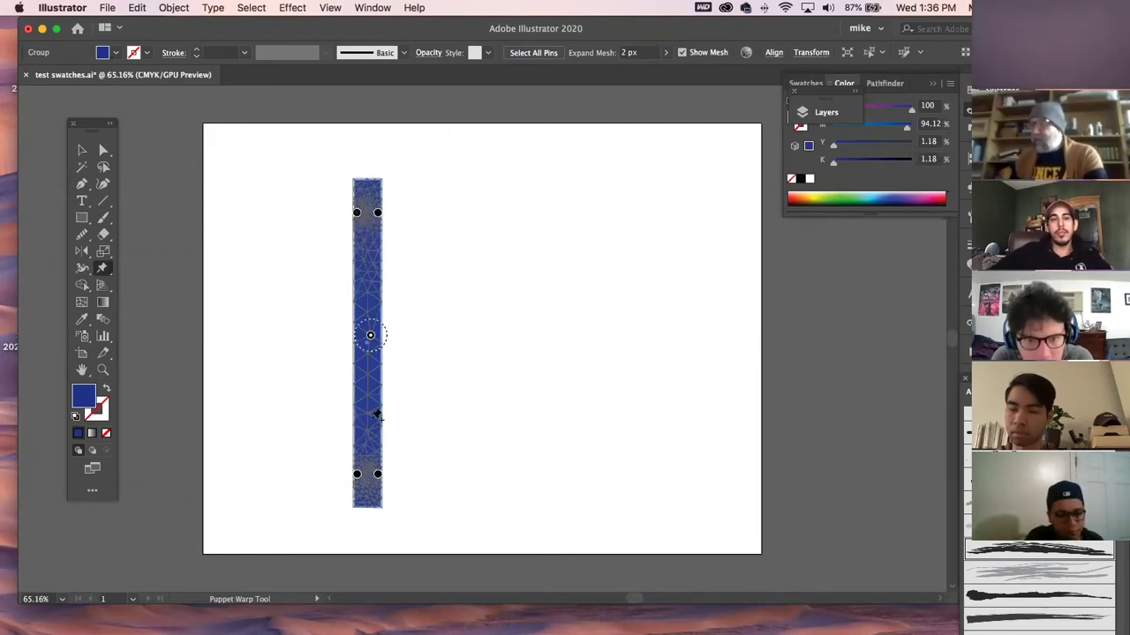
left_click(364, 494)
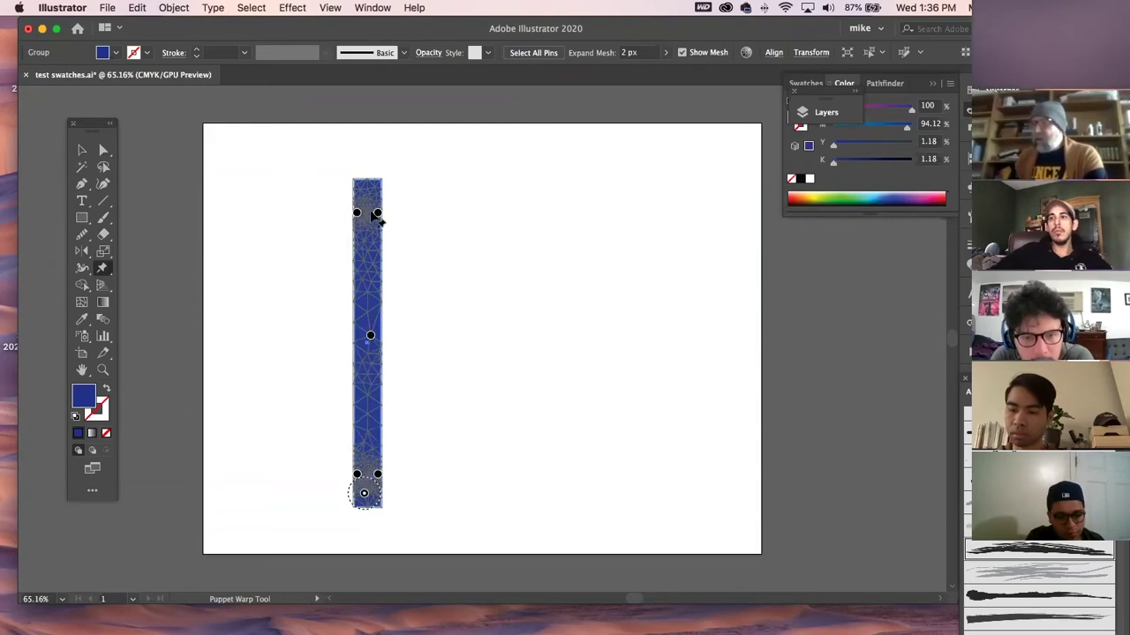
left_click(368, 203)
left_click_drag(368, 205, 277, 178)
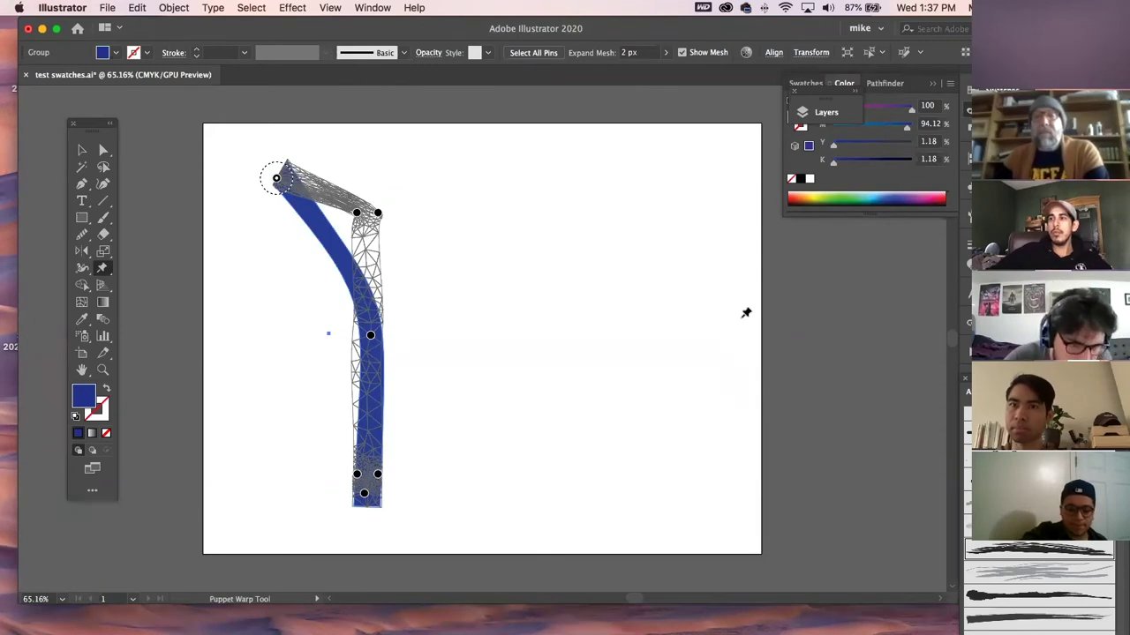
left_click(82, 152)
left_click(400, 270)
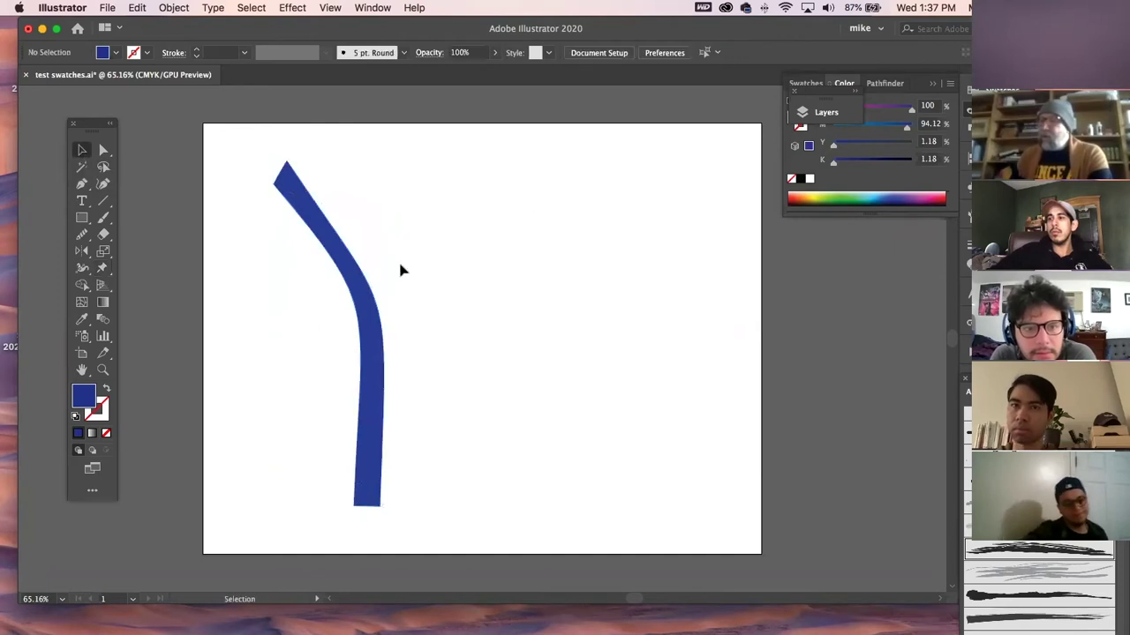
- Examine the bent bar's anchor points and its path in outline view
left_click(363, 279)
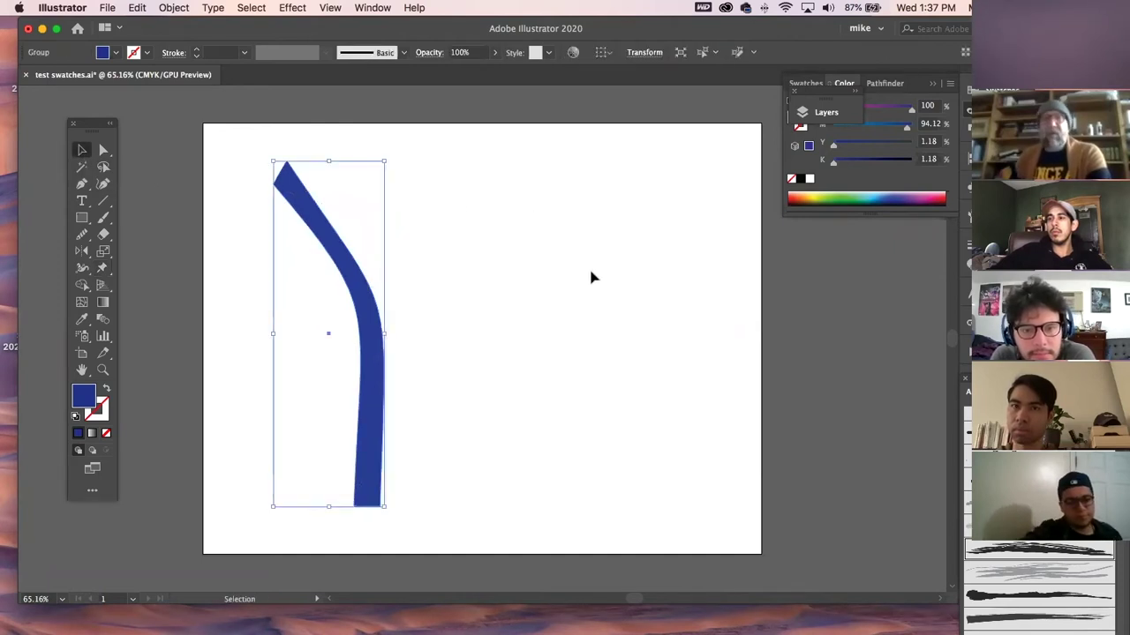
key("a")
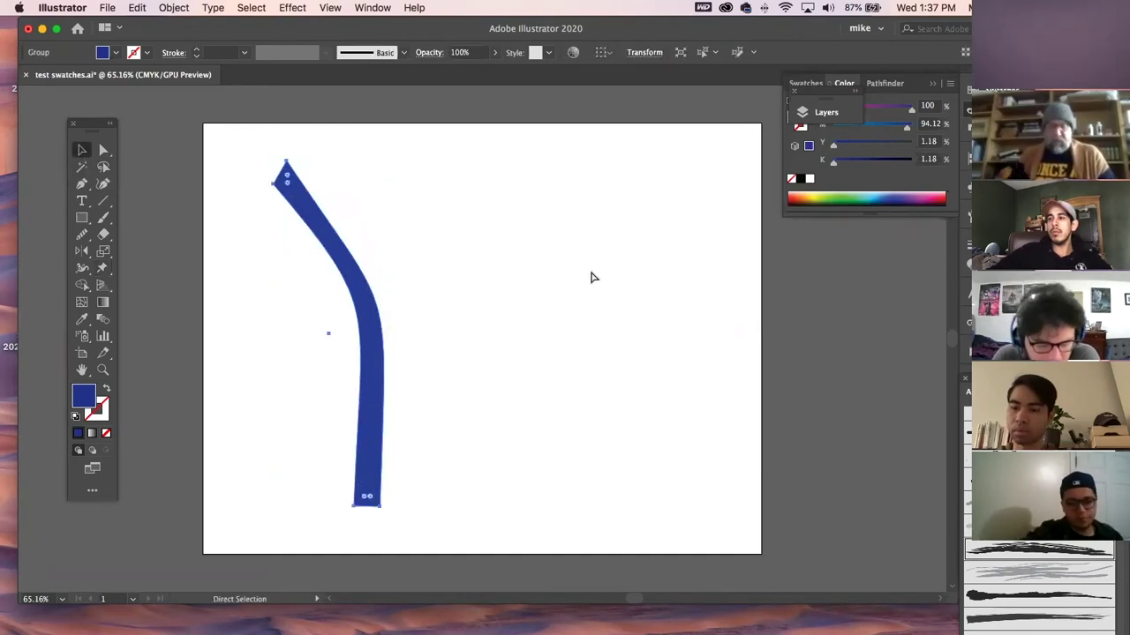
key("ctrl+y")
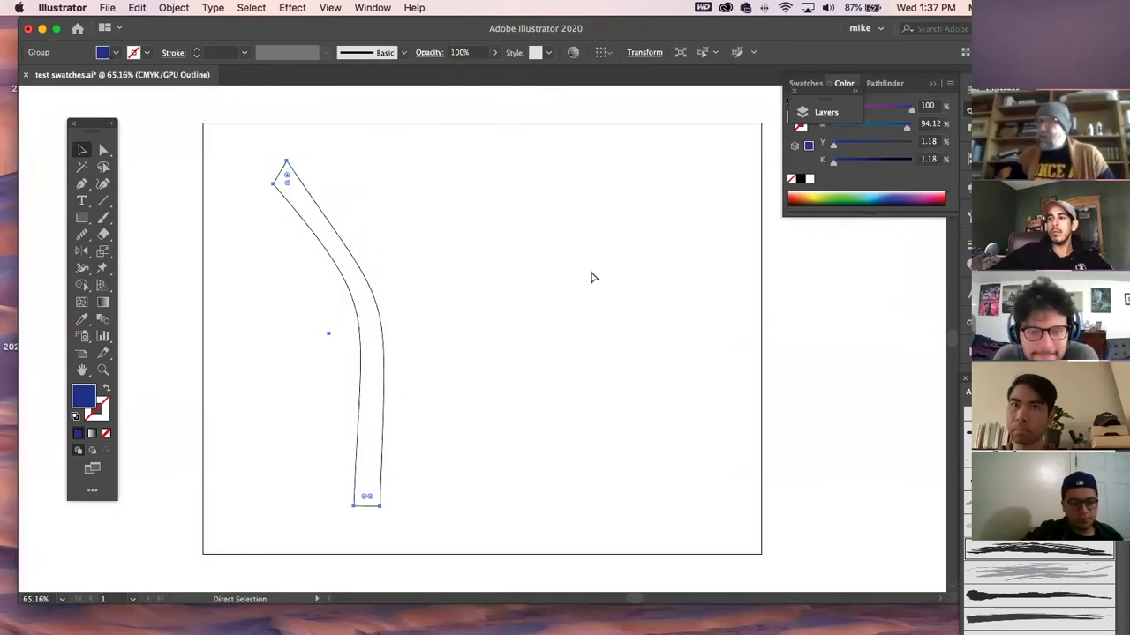
key("ctrl+y")
key("v")
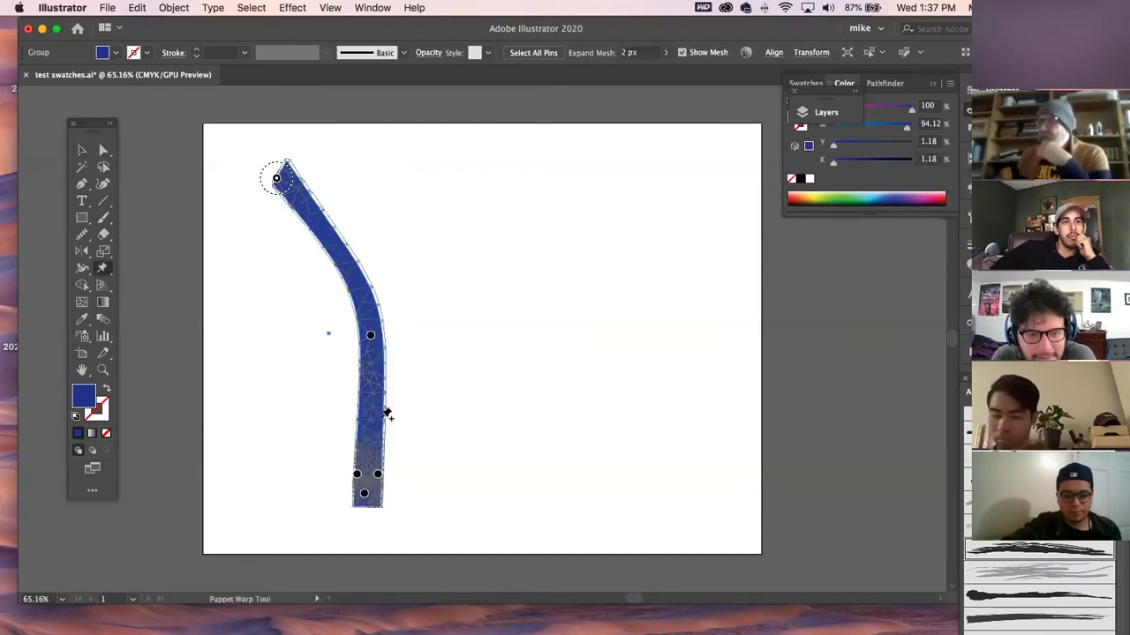
- Remove the paired Puppet Warp pins near the bar's base and bend its top end over to the right into a hook
left_click(378, 476)
key("Delete")
key("Delete")
mouse_move(276, 179)
left_mouse_down()
mouse_move(560, 157)
mouse_move(429, 229)
mouse_move(456, 219)
mouse_move(459, 274)
mouse_move(454, 263)
left_mouse_up()
left_click_drag(434, 380, 442, 333)
left_click(81, 166)
left_click(152, 155)
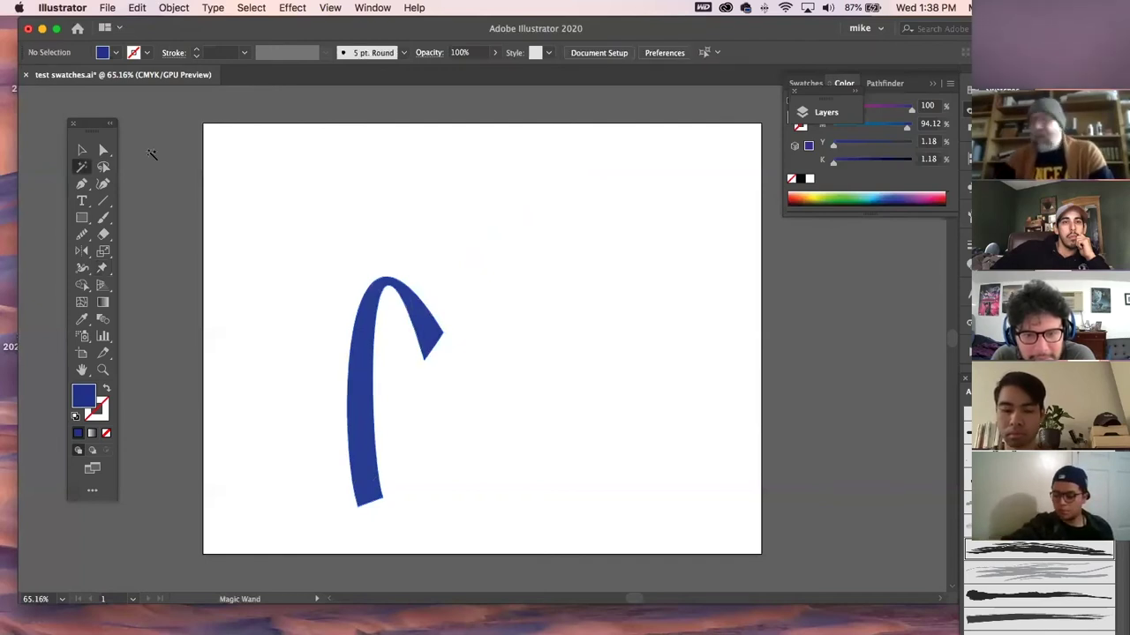
- Adjust the corner anchor points at the hook's tip and base with Direct Selection to reshape both ends
left_click(103, 150)
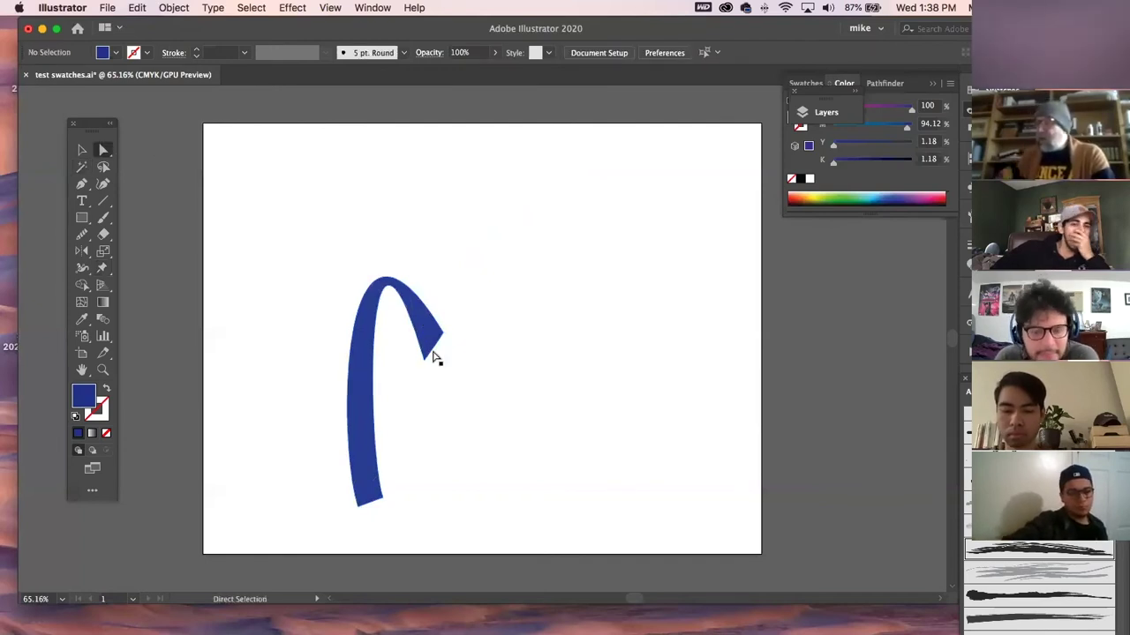
mouse_move(429, 362)
left_mouse_down()
mouse_move(431, 349)
mouse_move(418, 353)
left_mouse_up()
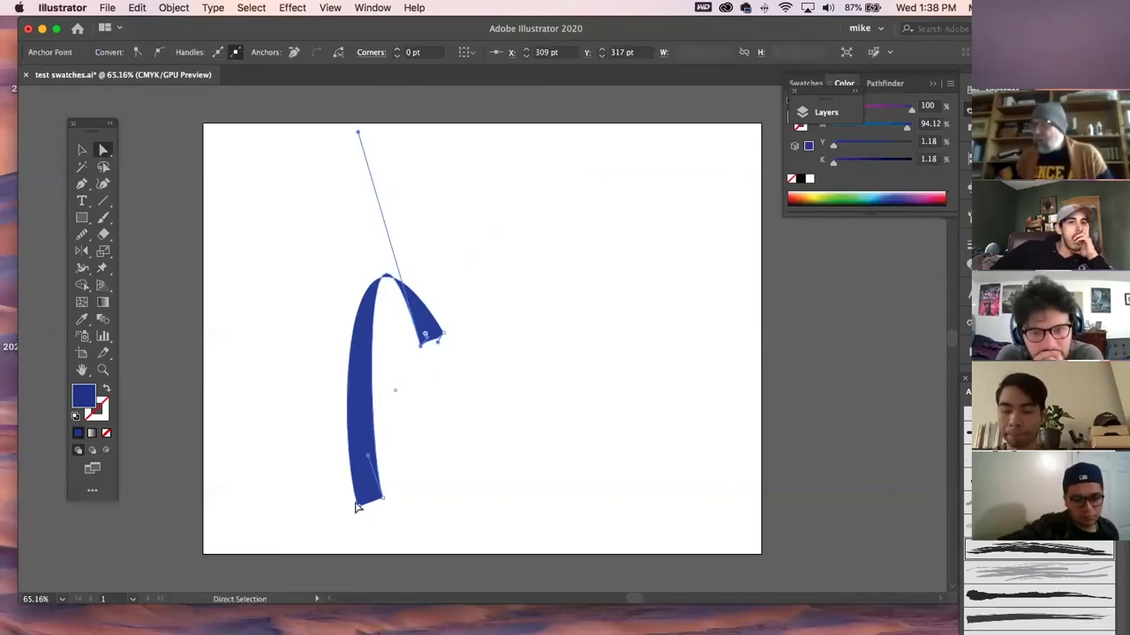
left_click_drag(358, 507, 360, 505)
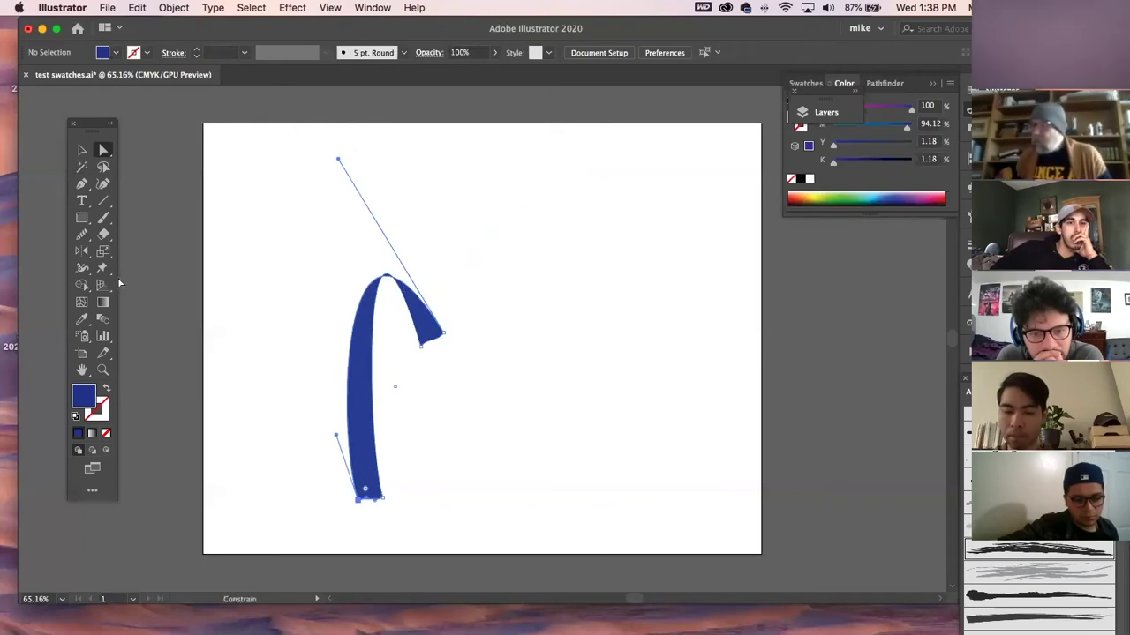
left_click(204, 193)
- Pull in the long direction handle at the hook's tip to reshape the curve over the arch
left_click(102, 370)
left_click_drag(382, 277, 487, 383)
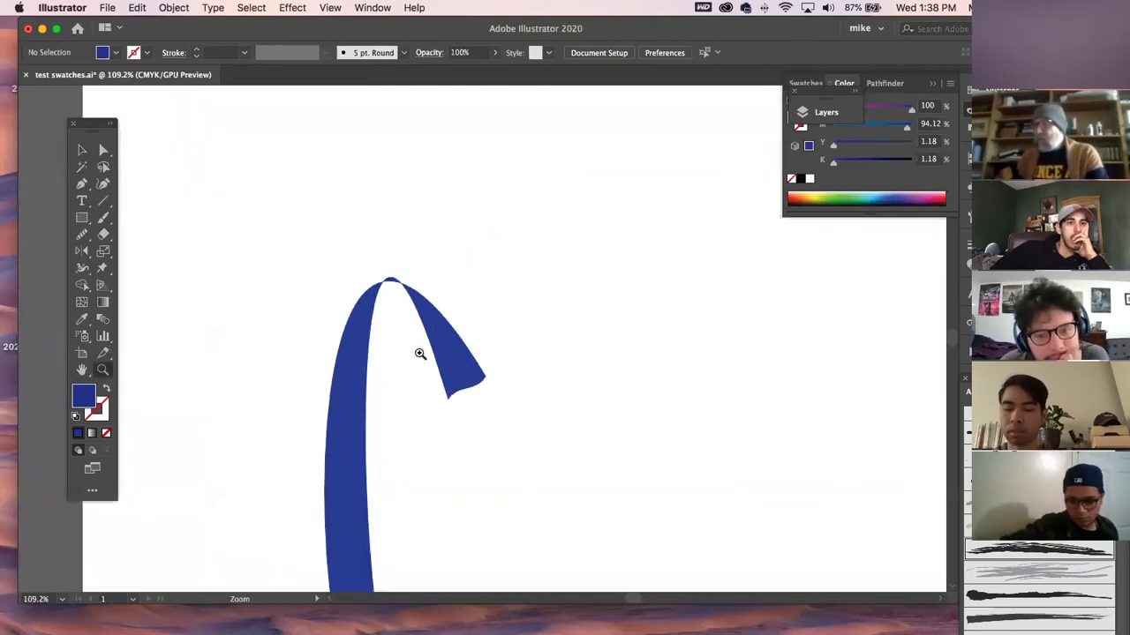
left_click(102, 150)
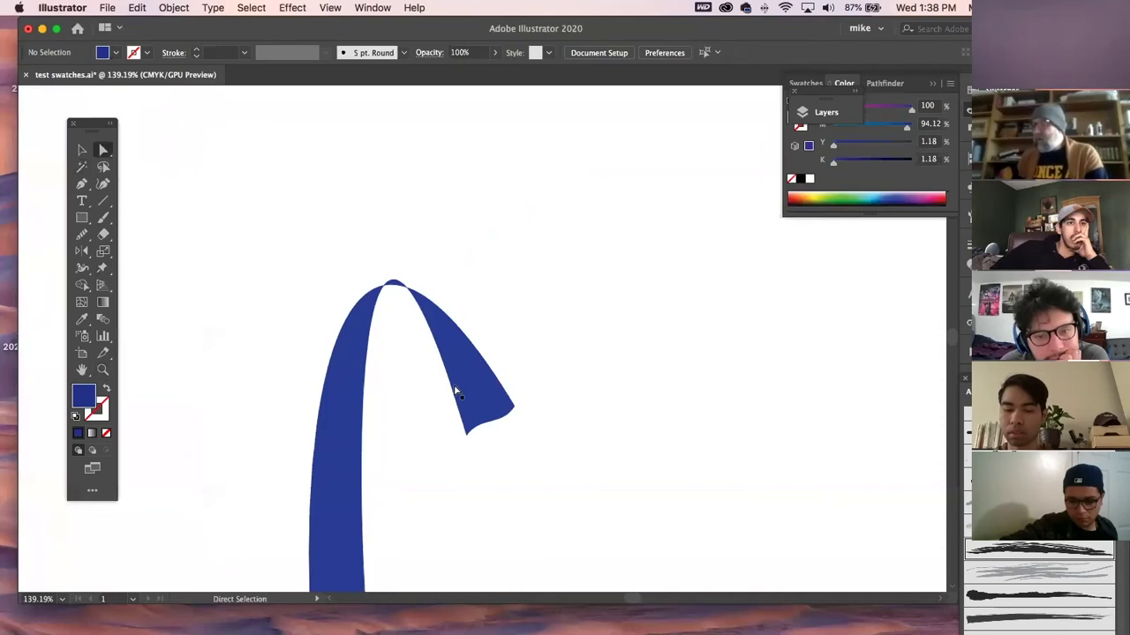
left_click(470, 339)
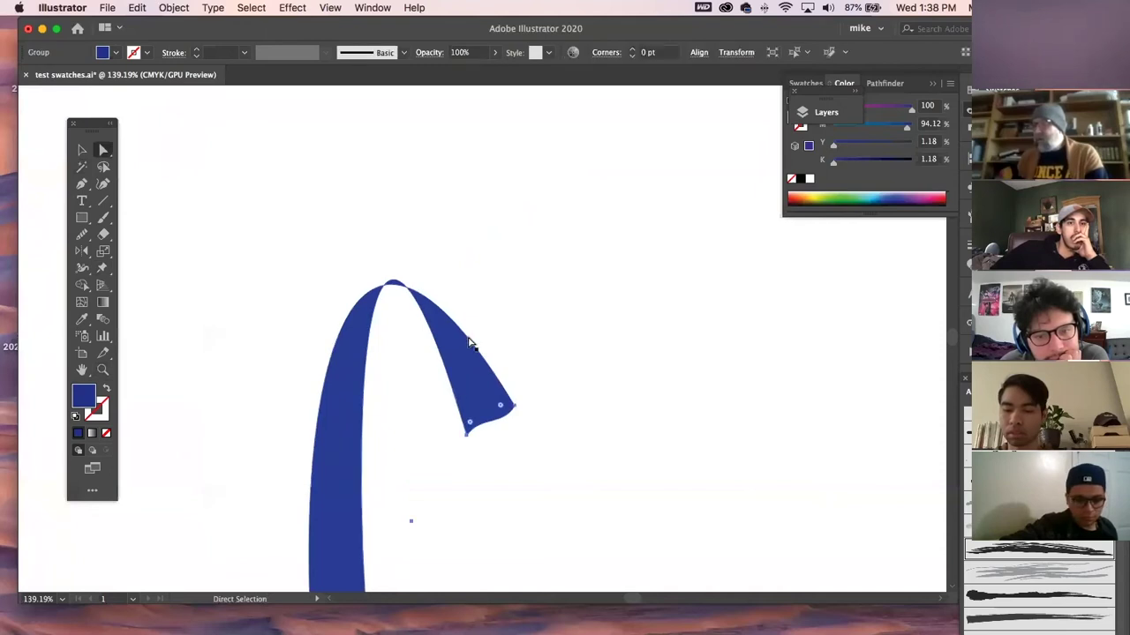
left_click(470, 340)
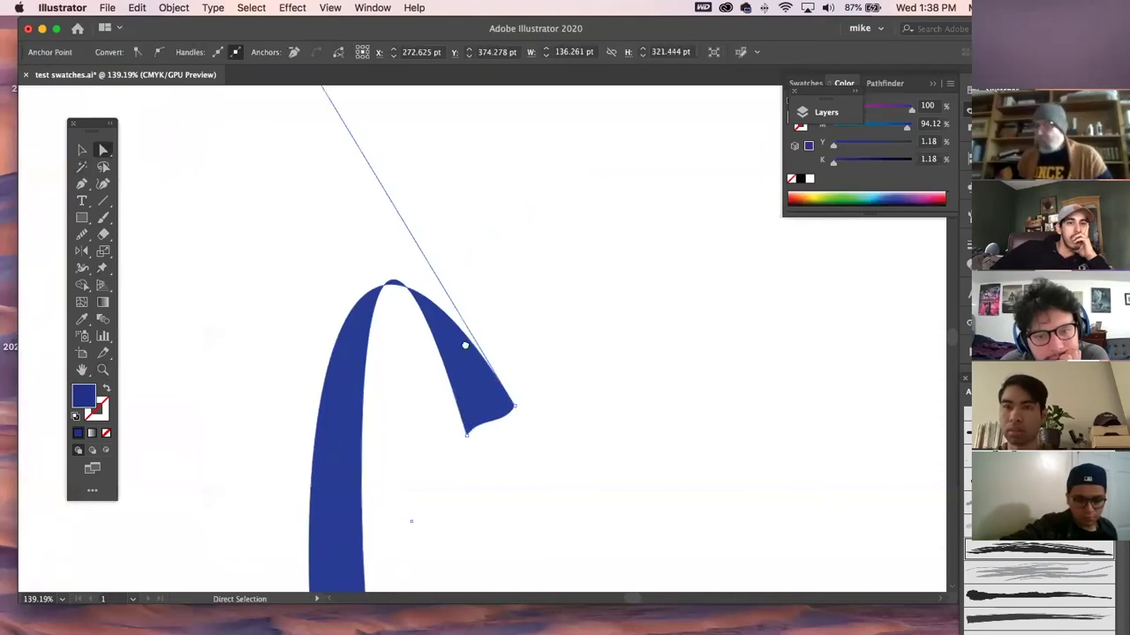
scroll(450, 314, "up", 5)
scroll(353, 92, "down", 2)
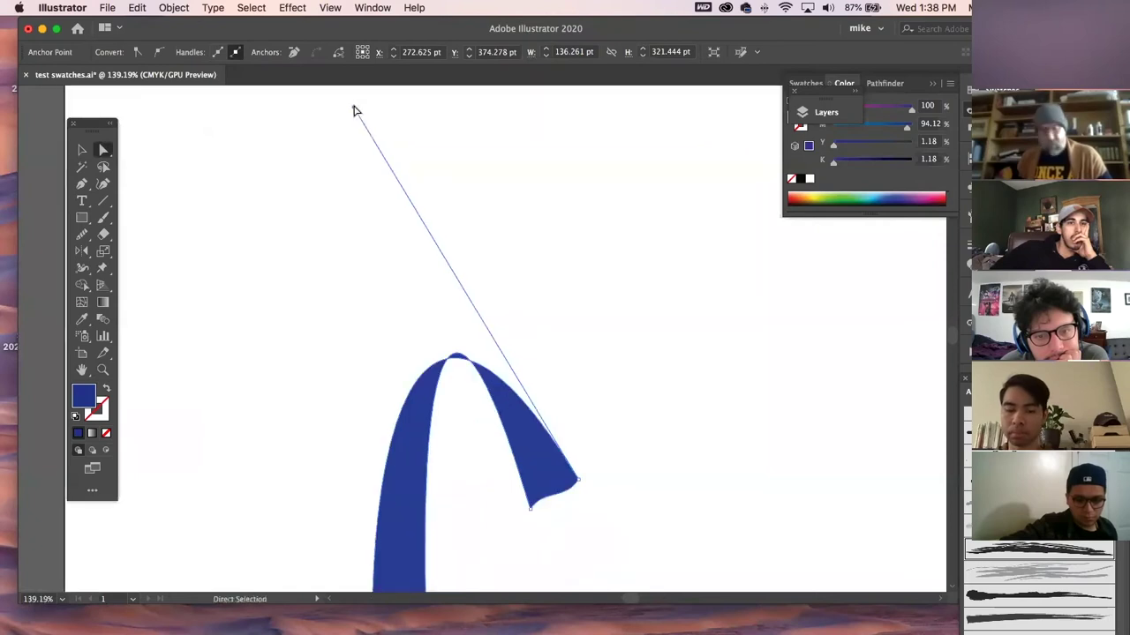
mouse_move(356, 109)
left_mouse_down()
mouse_move(368, 169)
mouse_move(358, 130)
left_mouse_up()
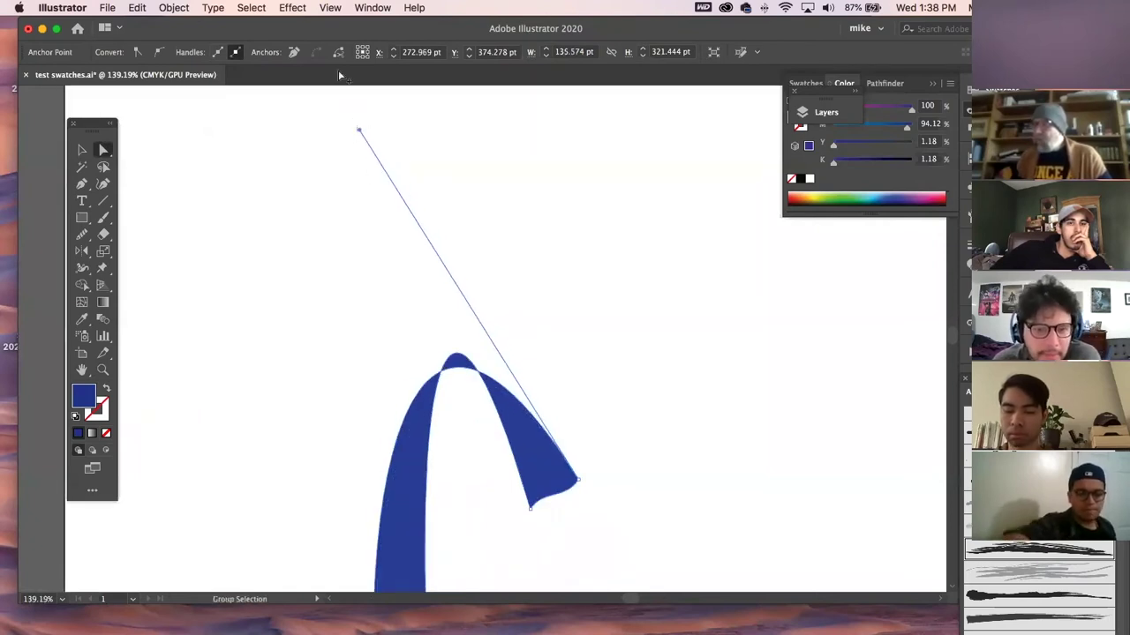
- Delete the whole warped bar from the artboard
scroll(371, 247, "up", 3)
left_click(453, 456)
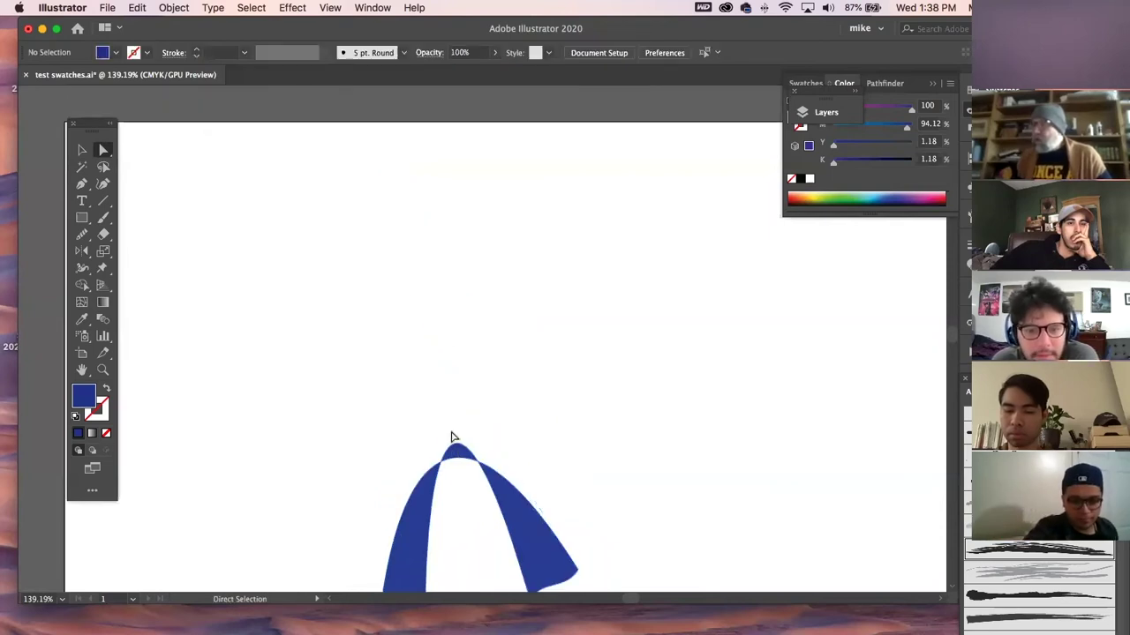
left_click(456, 448)
left_click(82, 152)
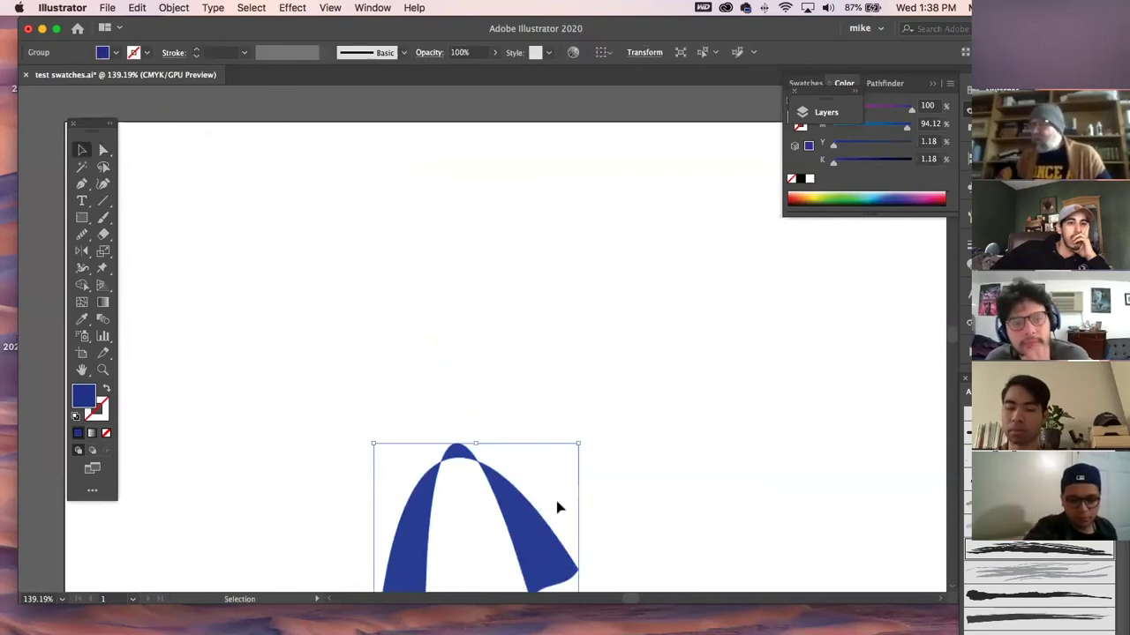
key("Delete")
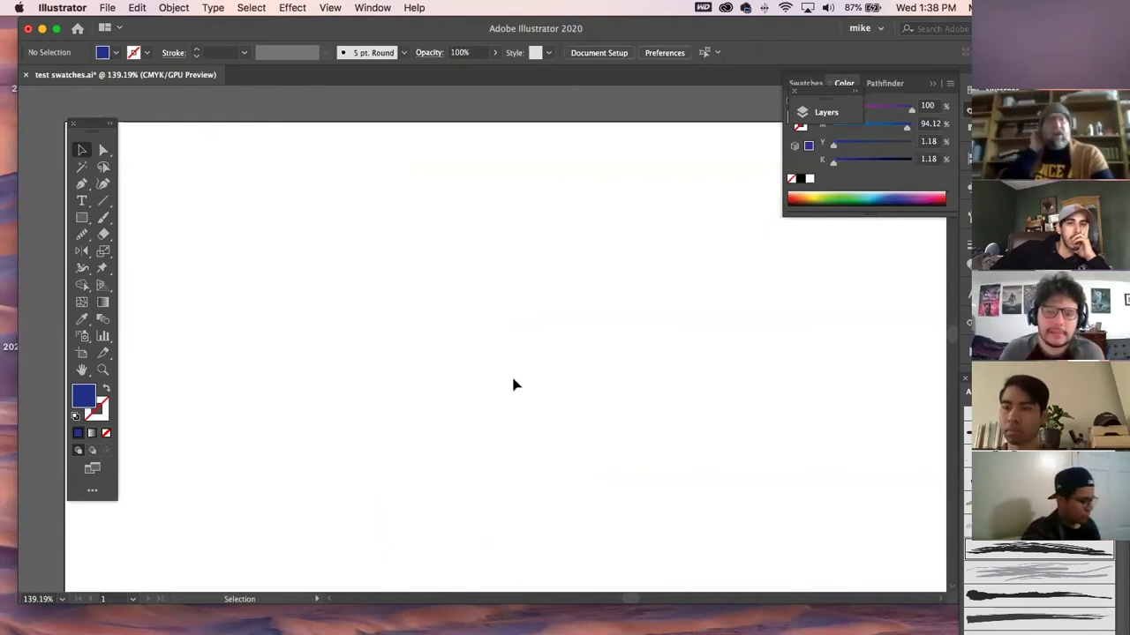
- Draw an open, vertical S-shaped path with four anchor points using the Pen tool
left_click(81, 183)
left_click(398, 142)
left_click_drag(509, 228, 518, 294)
left_click_drag(428, 437, 419, 513)
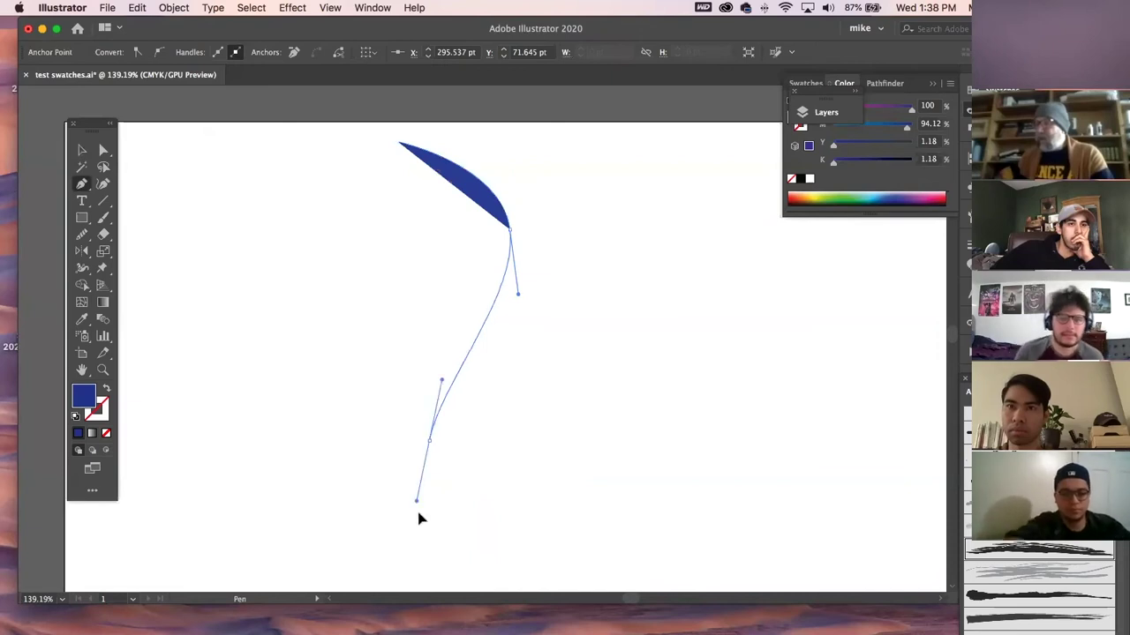
left_click(515, 579)
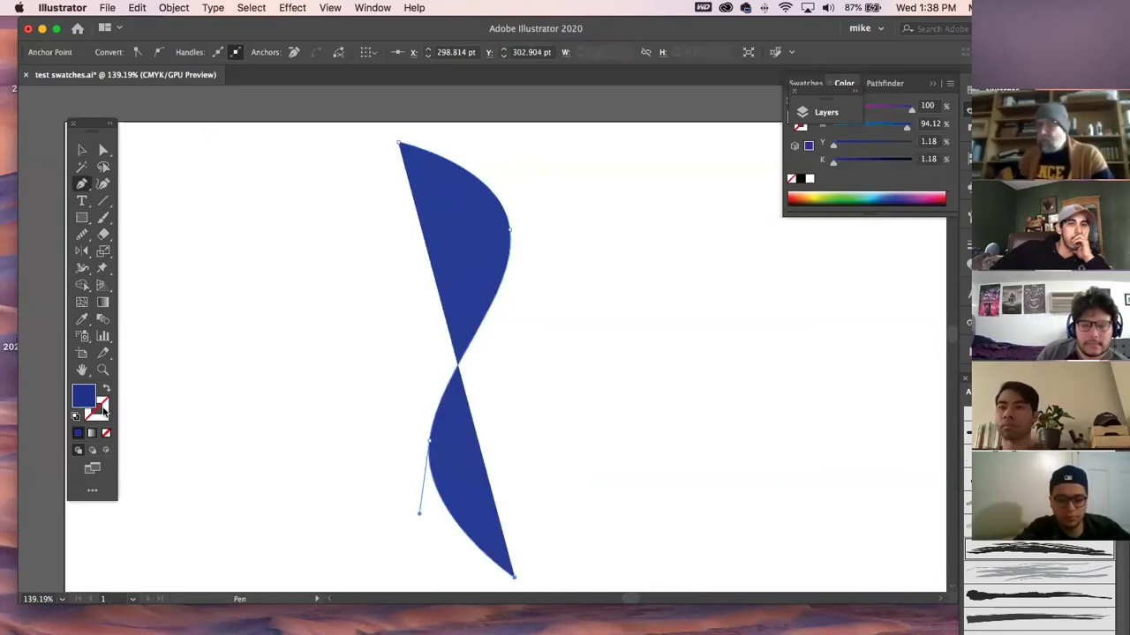
- Remove the S-curve's fill and give it a dark blue stroke with a weight of 4 pt
left_click(106, 434)
left_click(97, 410)
left_click(77, 432)
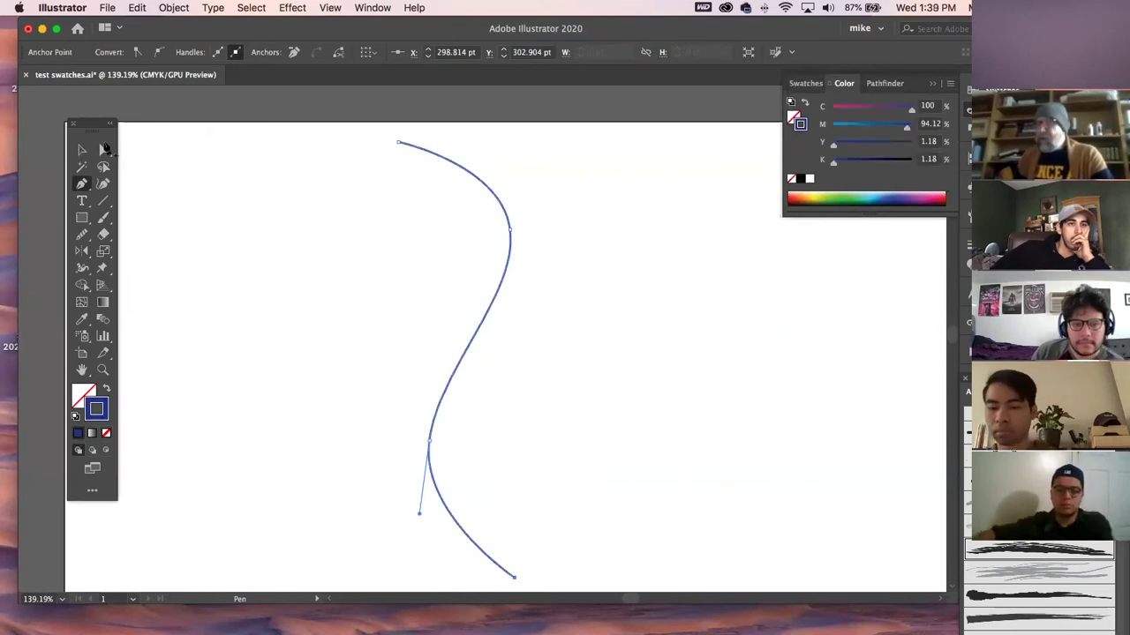
left_click(83, 151)
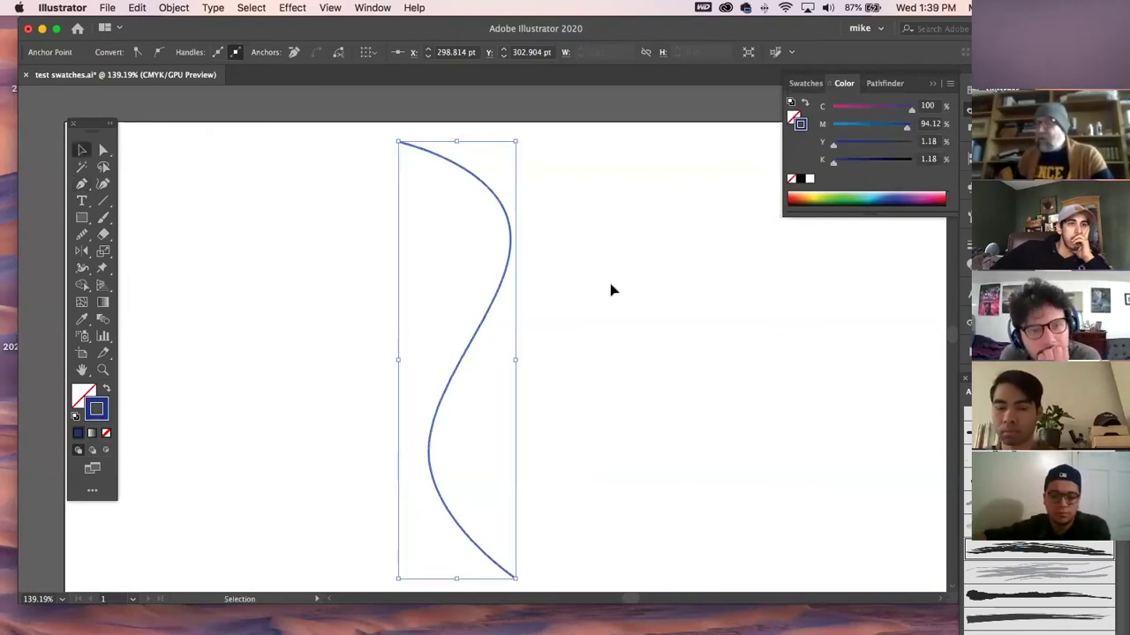
left_click_drag(203, 33, 183, 52)
left_click(180, 50)
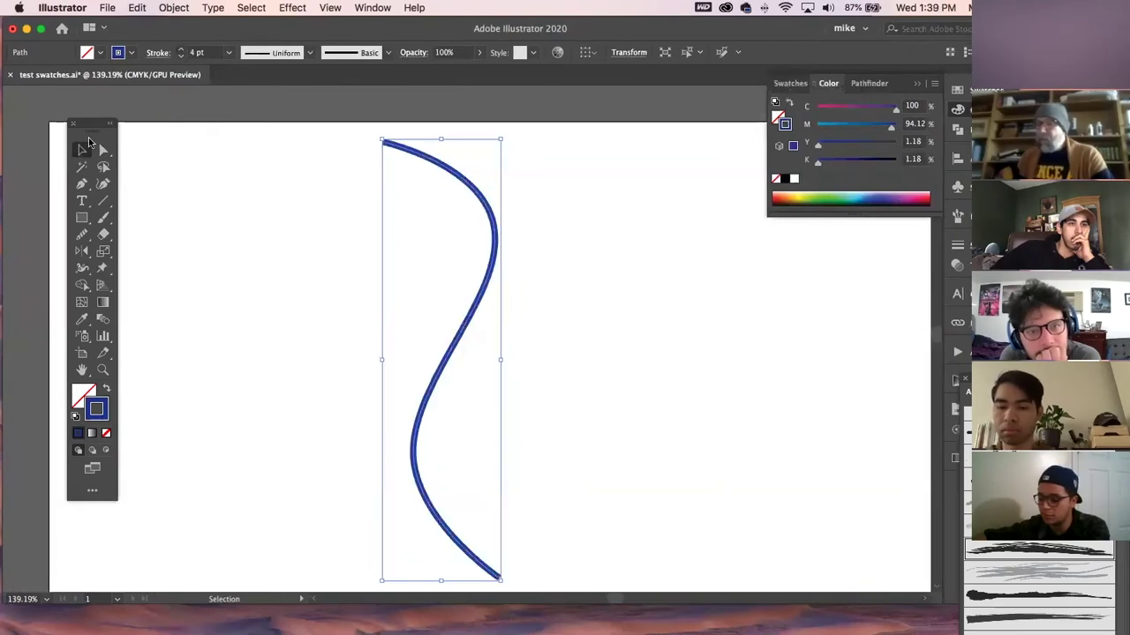
- Widen the S-curve's stroke to about 19.7 pt at the upper bend and narrow it at the lower bend with the Width tool
left_click(82, 270)
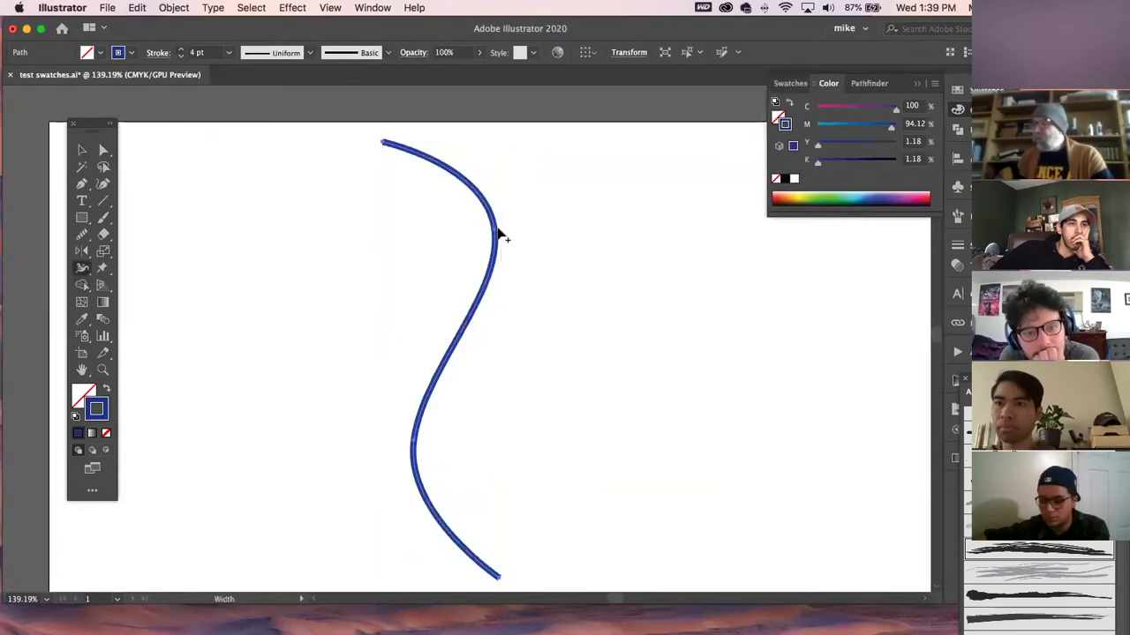
left_click_drag(498, 236, 510, 231)
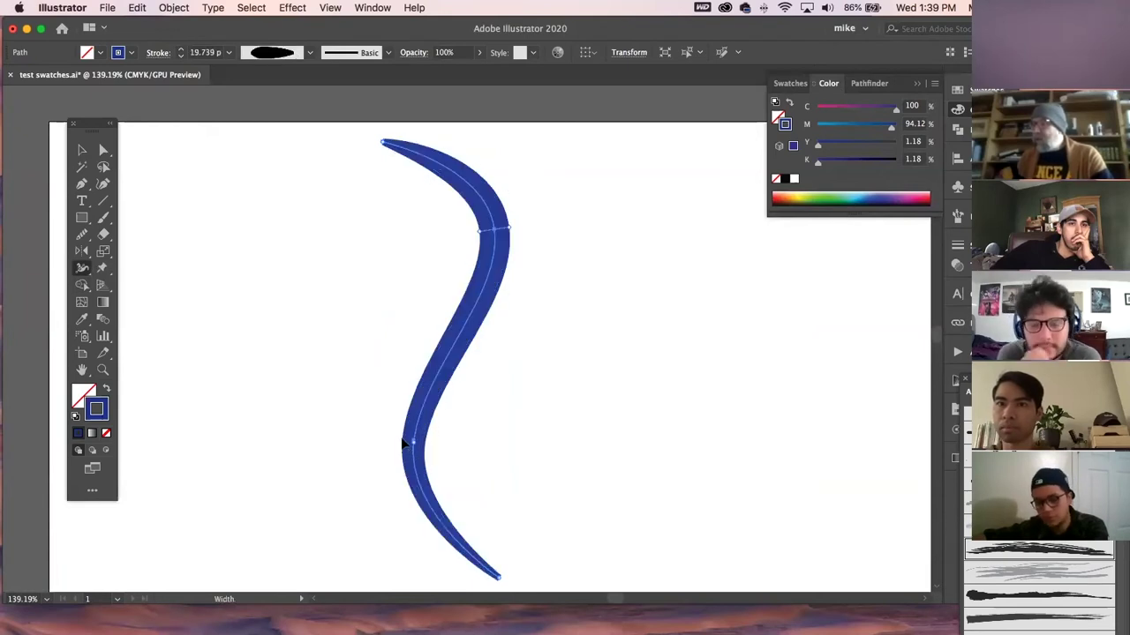
left_click_drag(408, 444, 394, 433)
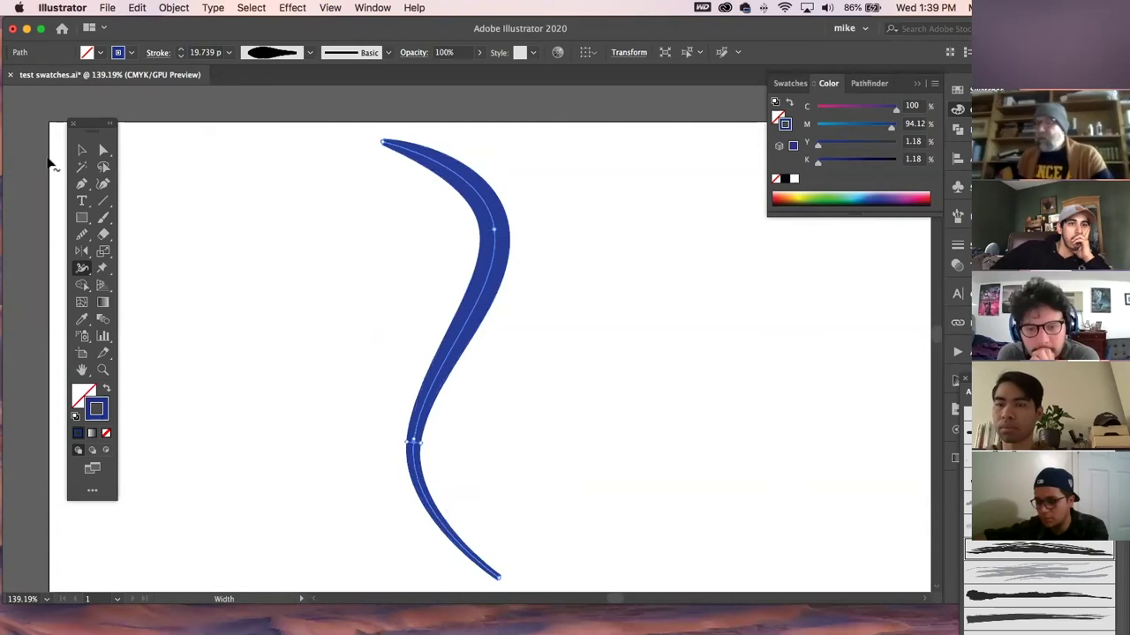
- Convert the S-curve's variable-width stroke into a filled shape with Outline Stroke and deselect it
key("v")
left_click(173, 7)
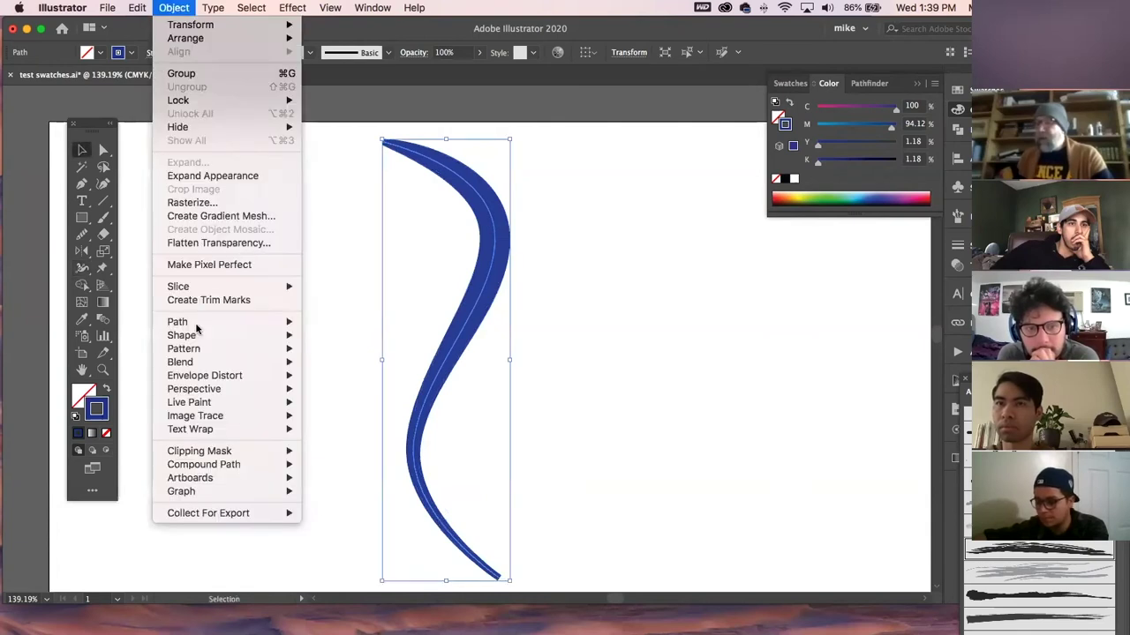
mouse_move(265, 323)
left_click(340, 356)
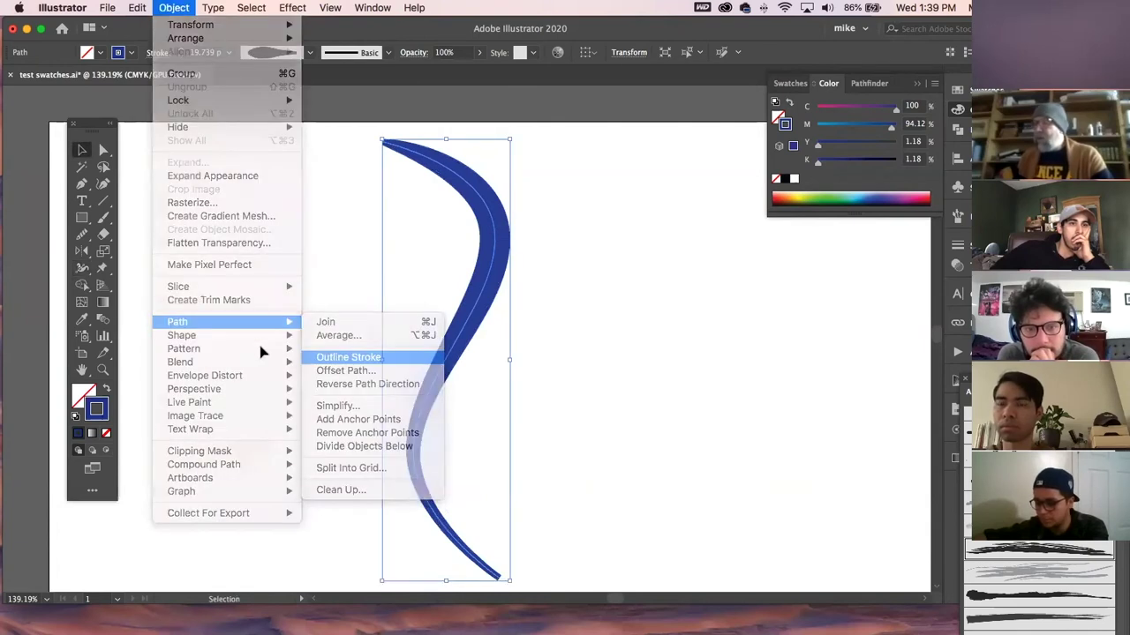
left_click(458, 350)
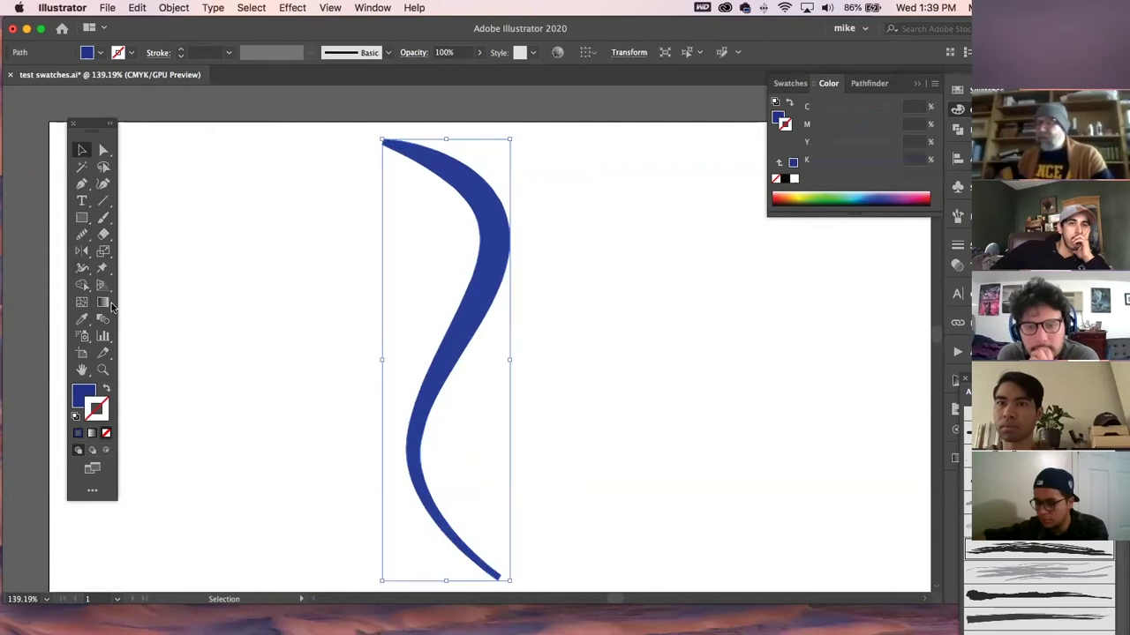
key("g")
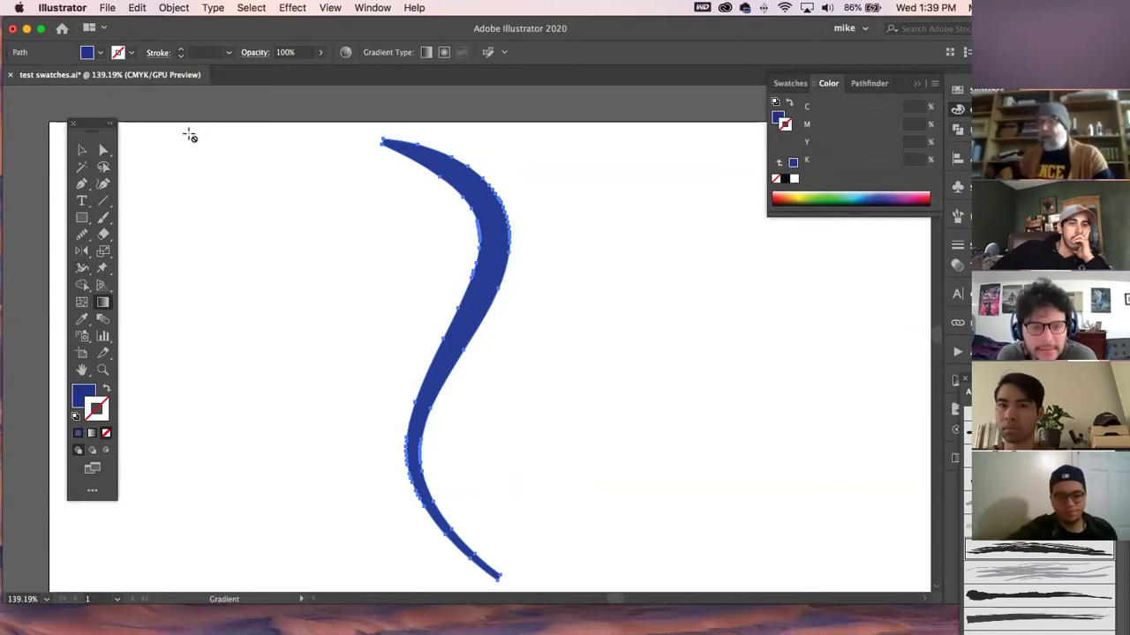
key("a")
left_click(429, 237)
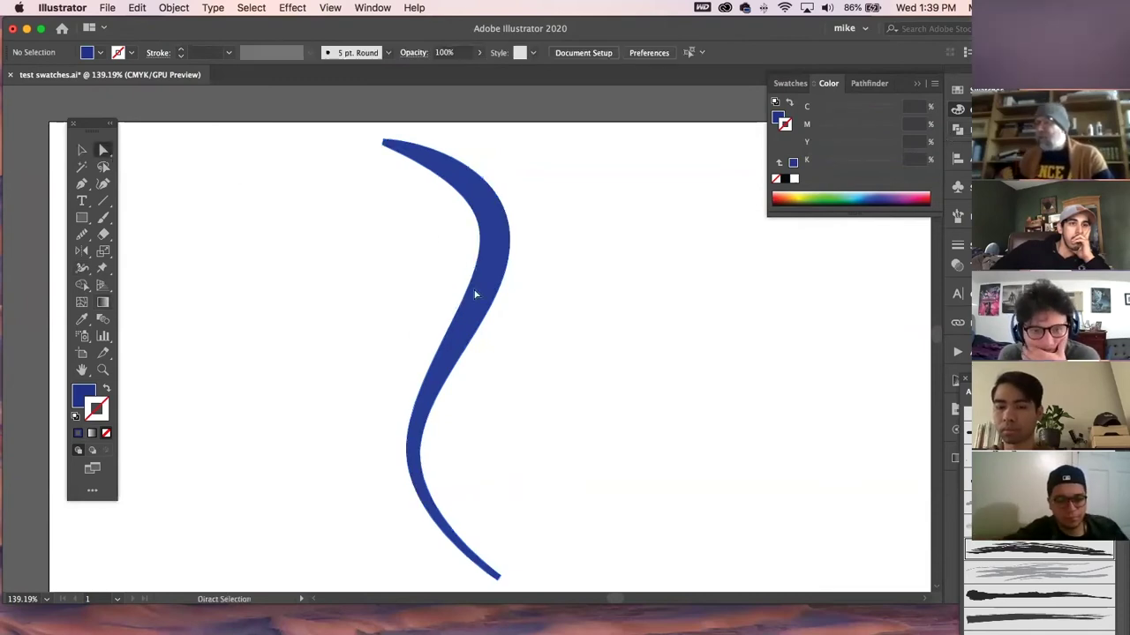
- Select the outlined S-curve with the Direct Selection tool and examine the anchor points along its upper bend
left_click(475, 294)
left_click(458, 318)
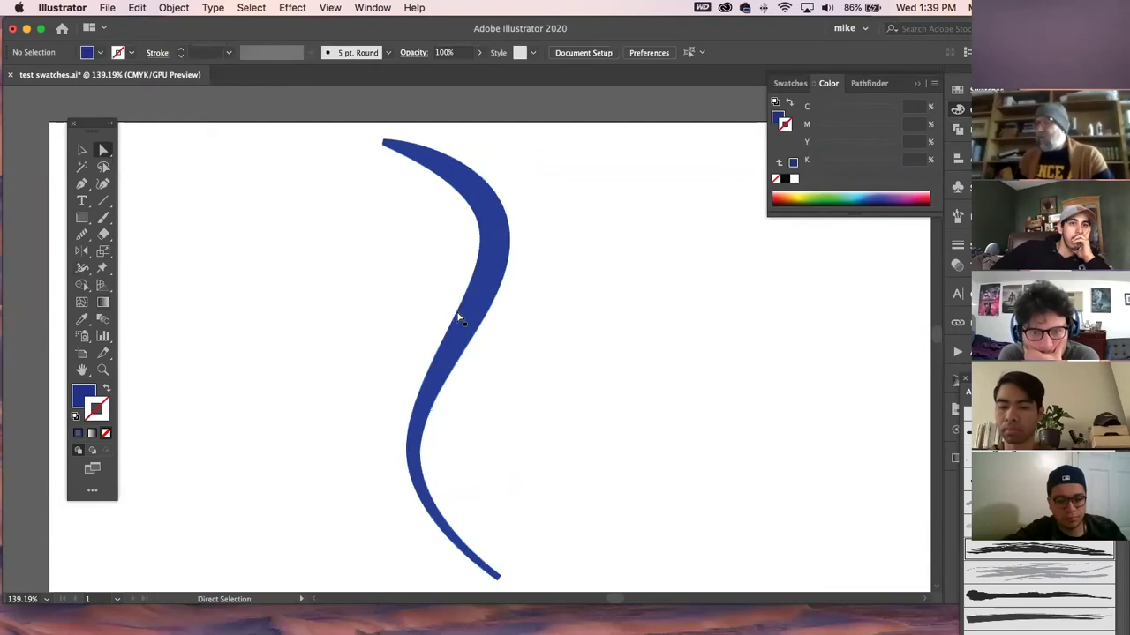
left_click(458, 317)
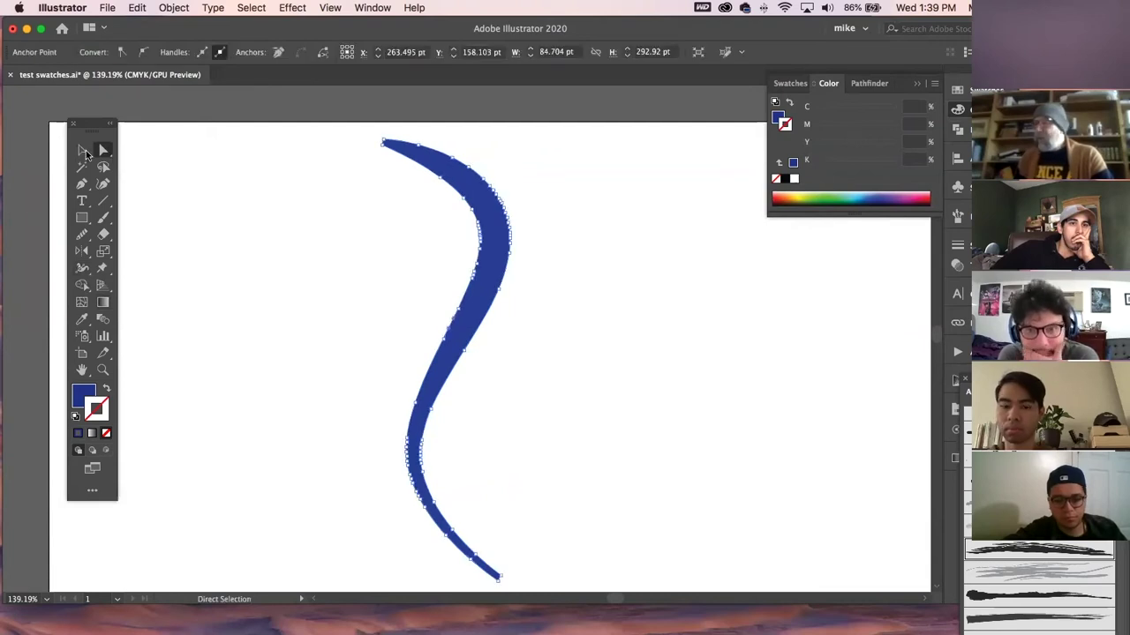
left_click(102, 369)
left_click_drag(448, 121, 610, 345)
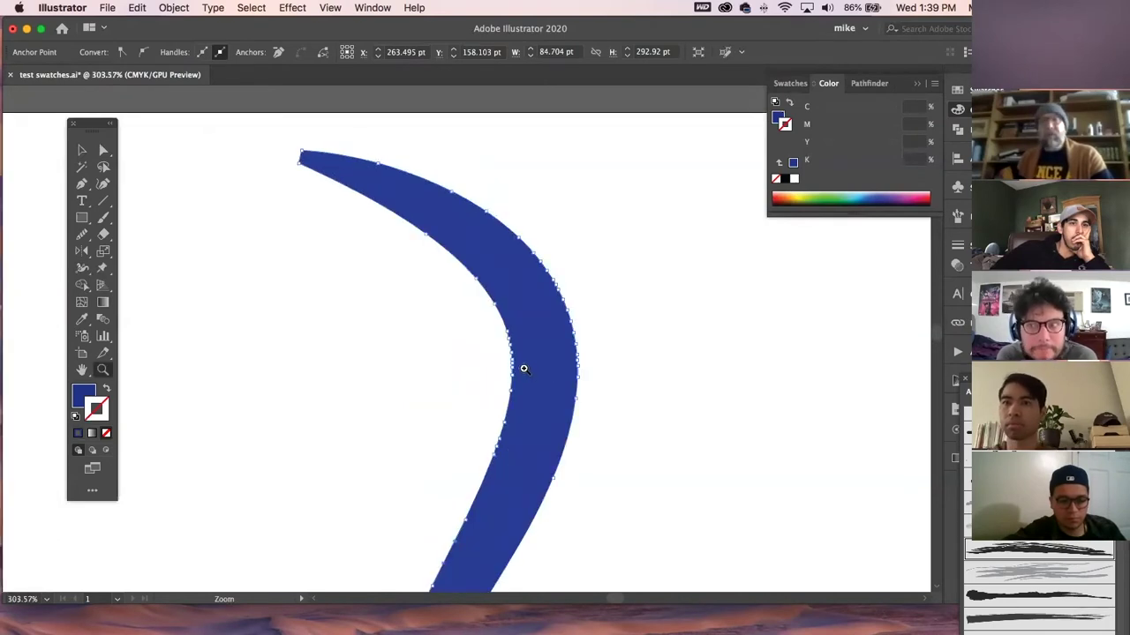
- Try to thin out the outlined S-curve's points with the Remove Anchor Points command
left_click(171, 8)
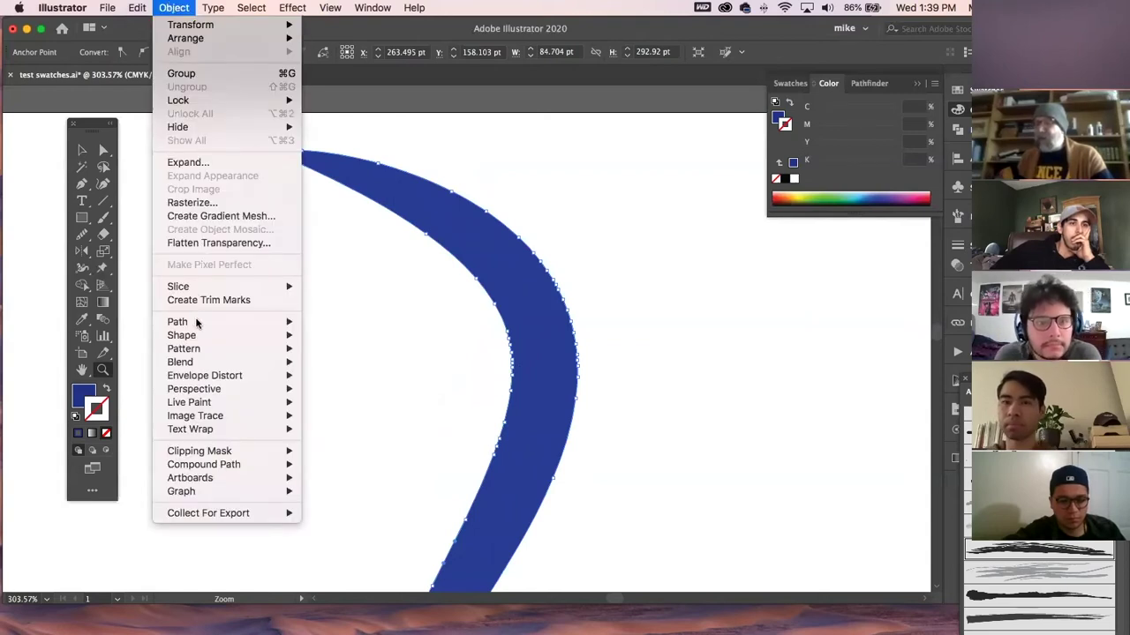
mouse_move(197, 323)
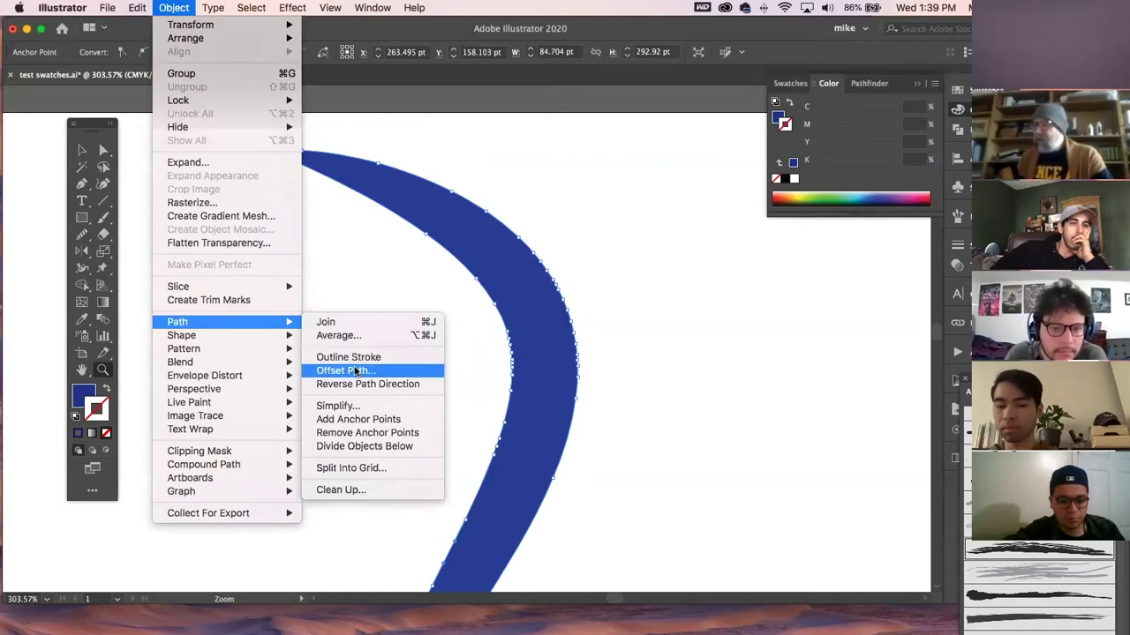
left_click(357, 434)
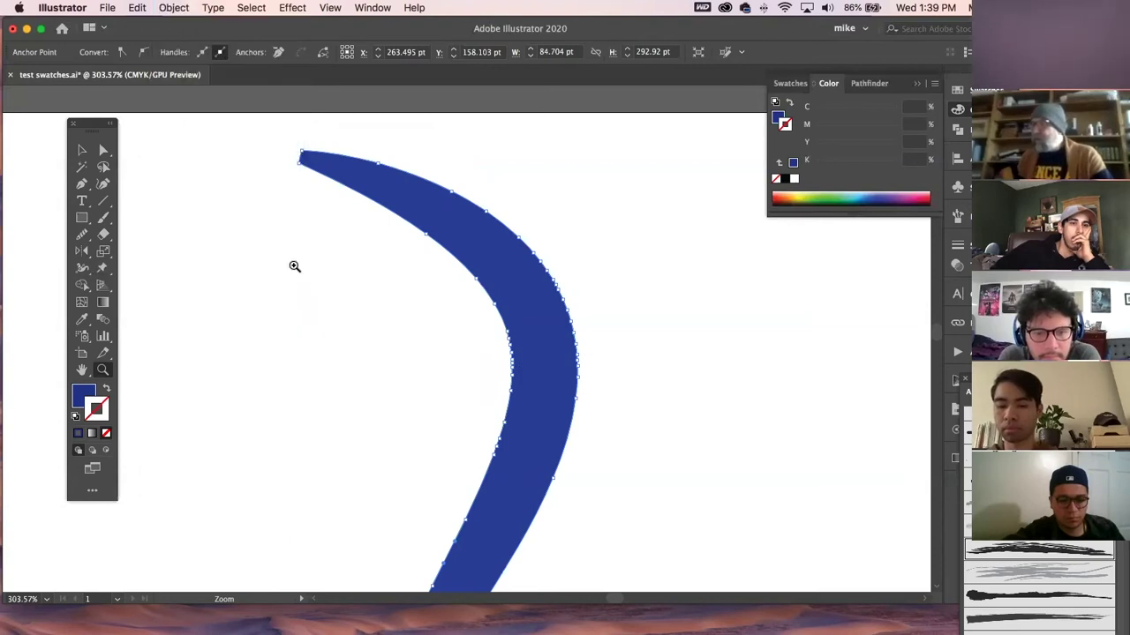
left_click(170, 8)
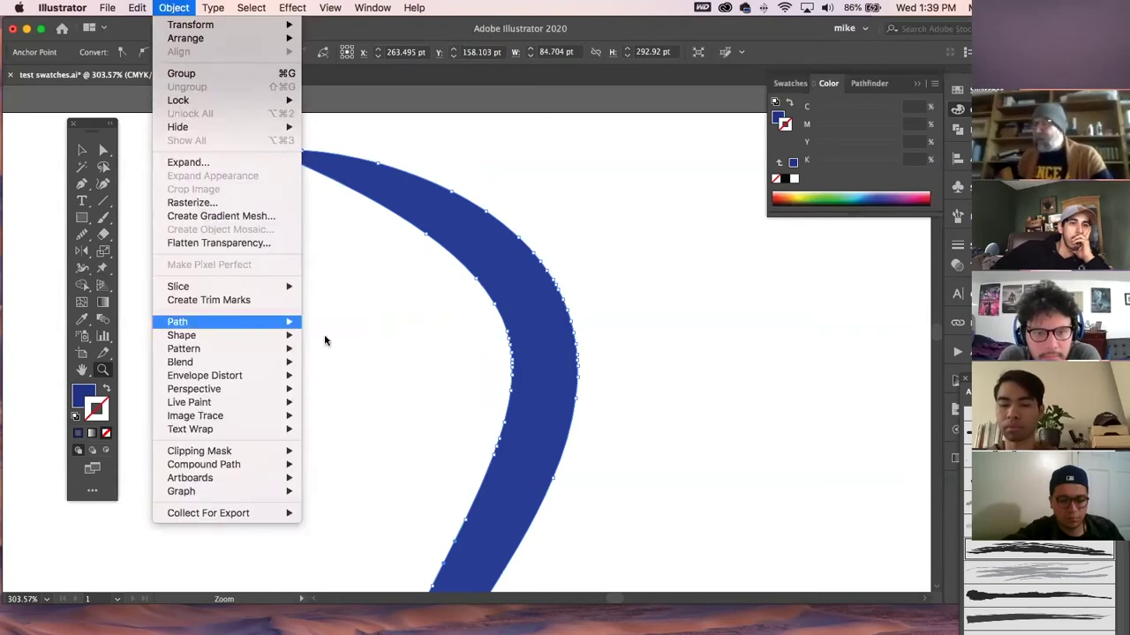
mouse_move(296, 323)
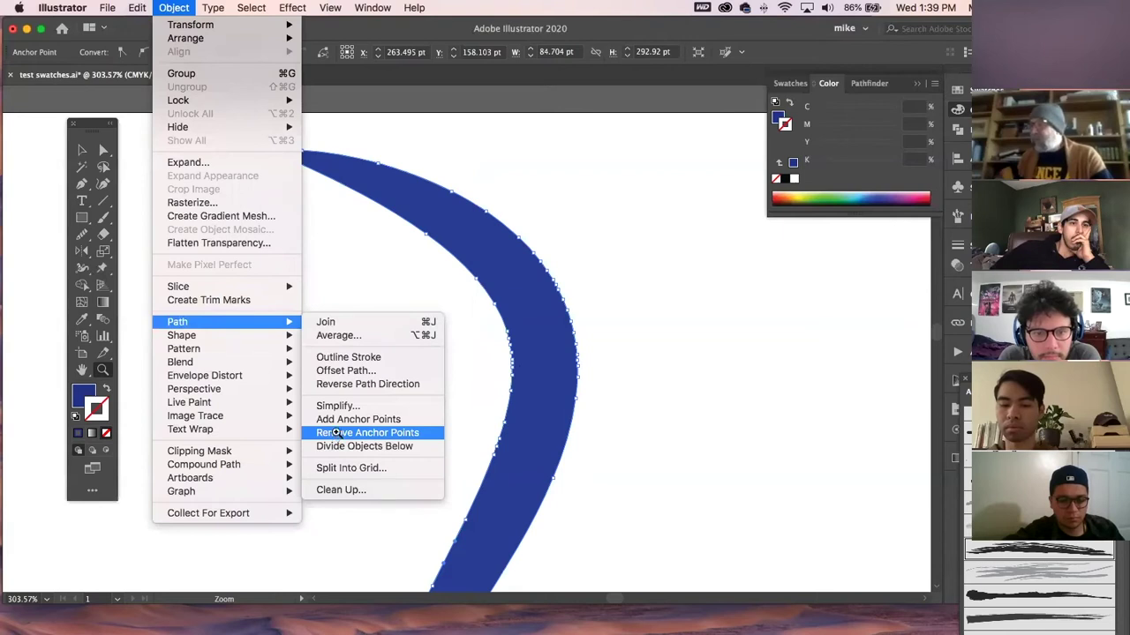
left_click(336, 433)
left_click(427, 333)
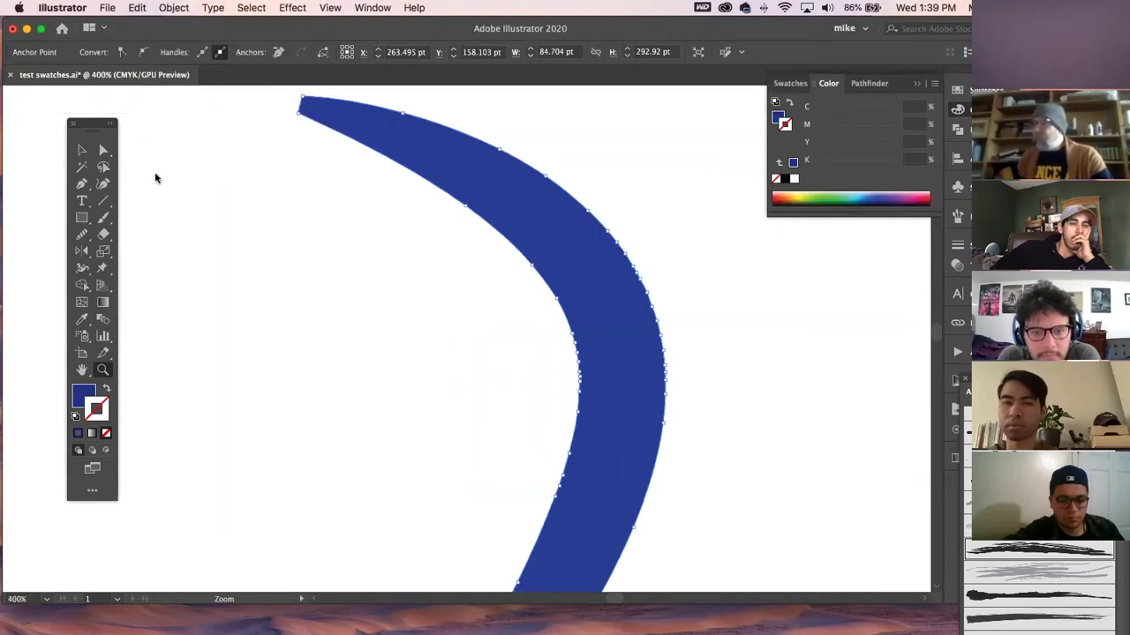
left_click(222, 186)
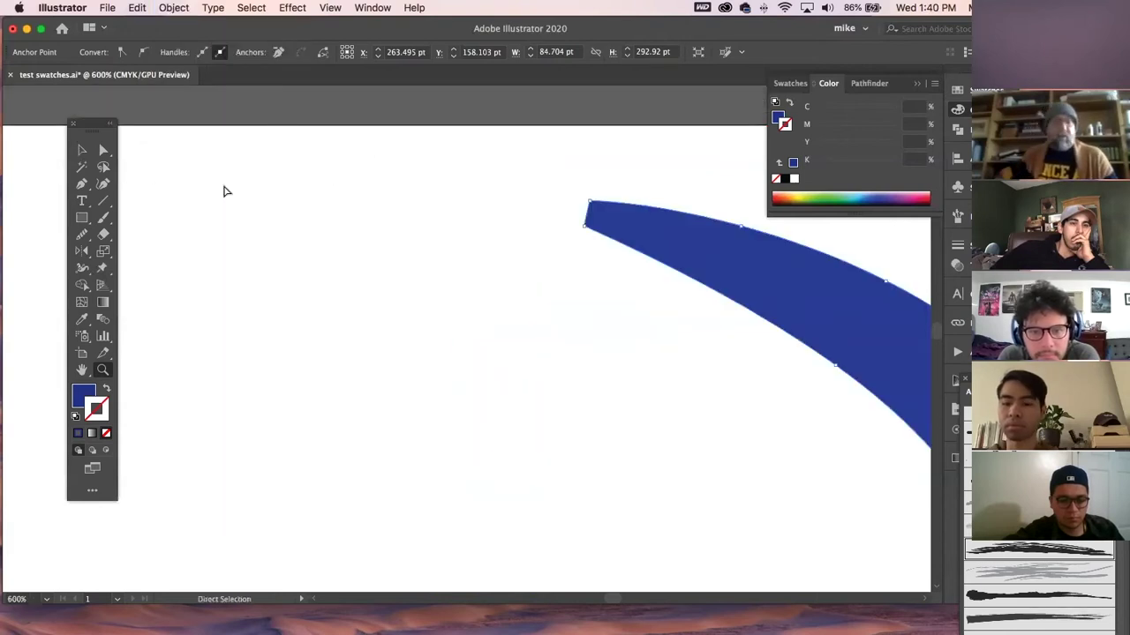
key("super+1")
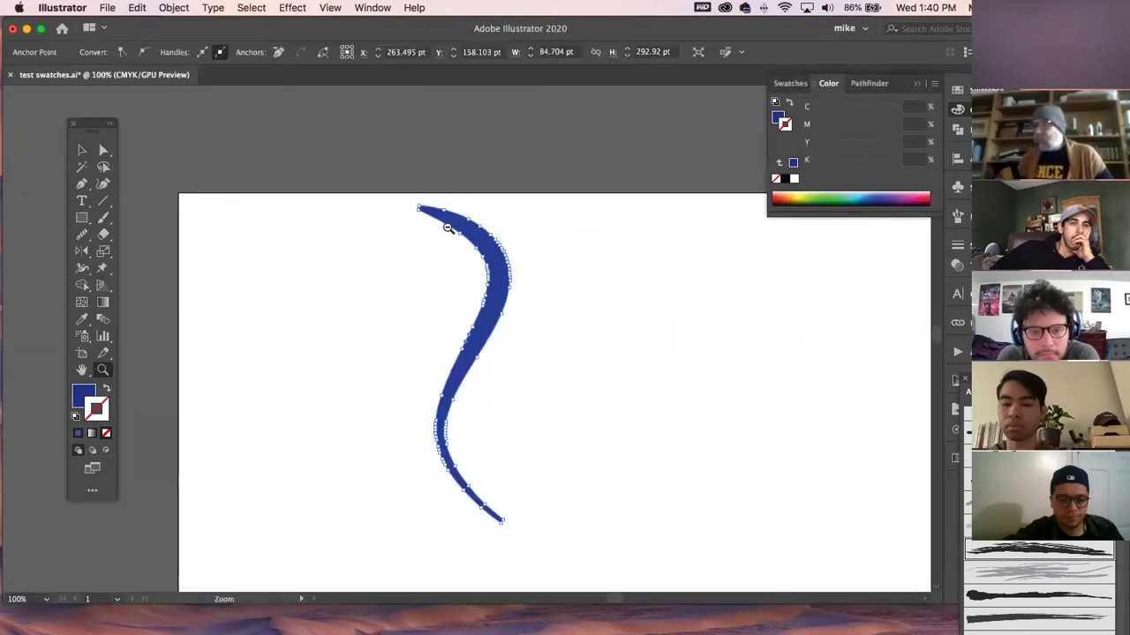
scroll(427, 215, "up", 1)
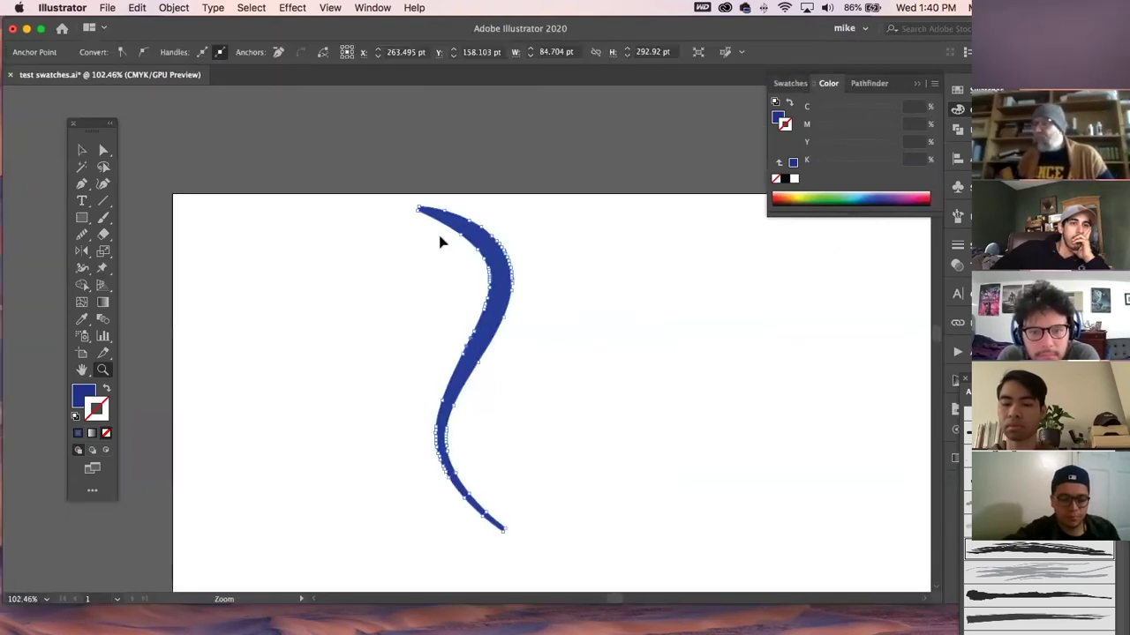
- Delete the whole S-curve and undo the deletion
key("v")
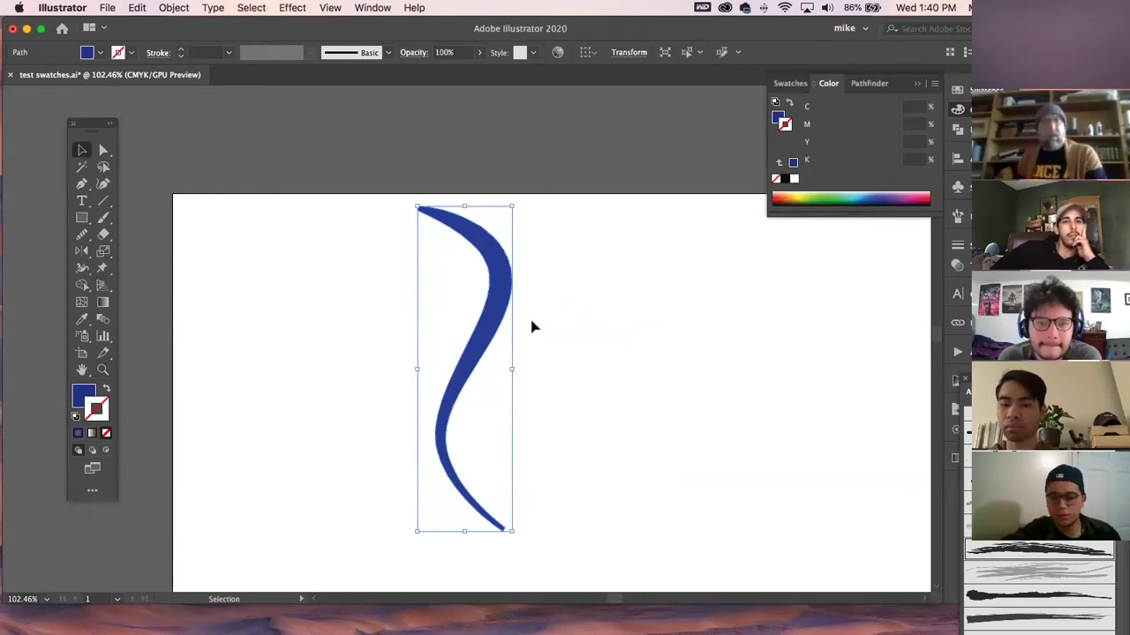
key("Delete")
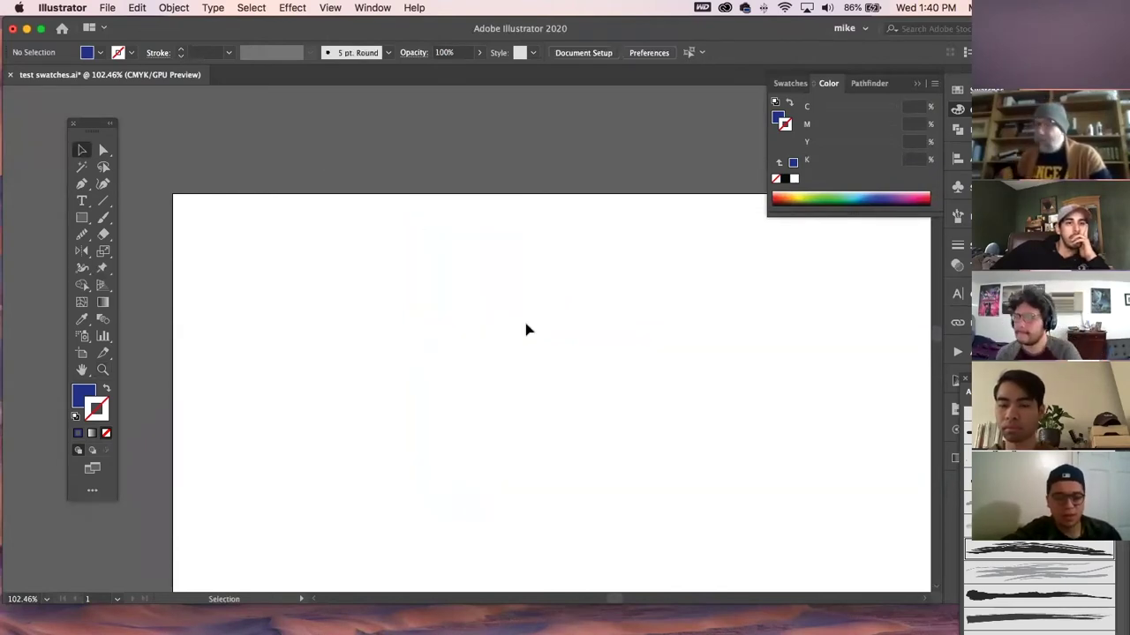
left_click_drag(522, 305, 464, 186)
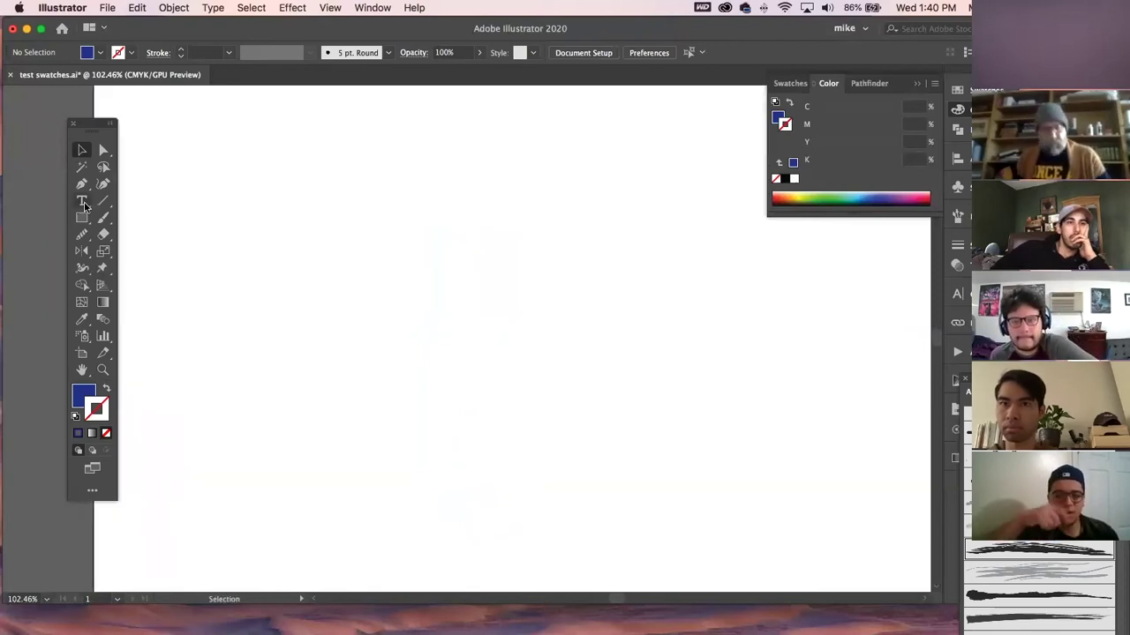
key("super+z")
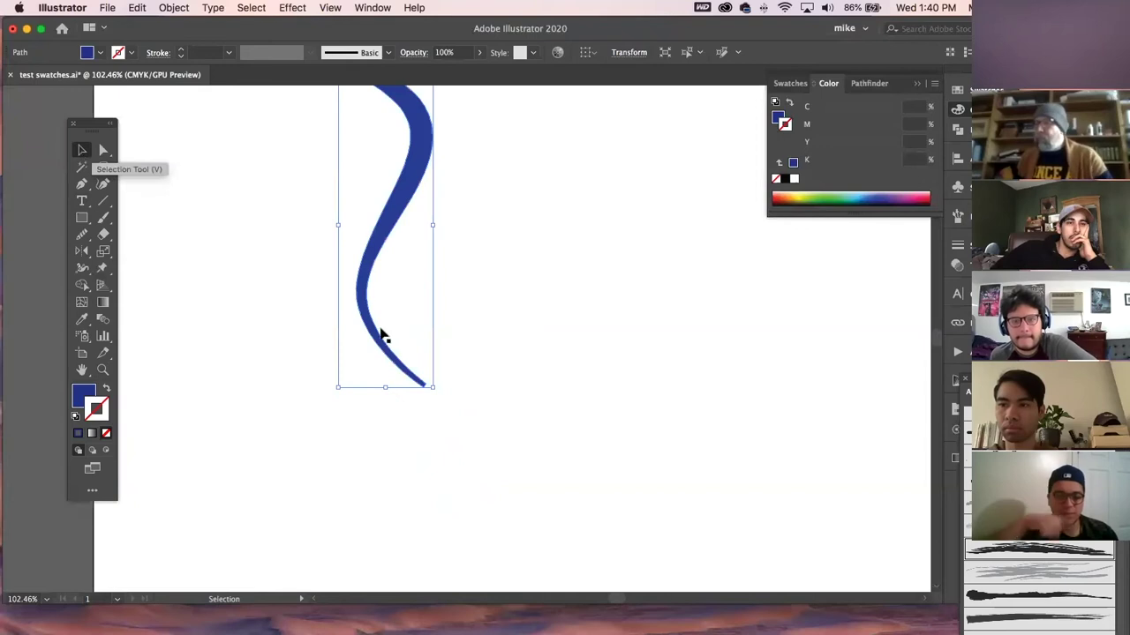
- Reselect the S-curve as a whole object and turn on Show Edges
left_click(454, 232)
scroll(445, 269, "up", 3)
left_click(432, 261)
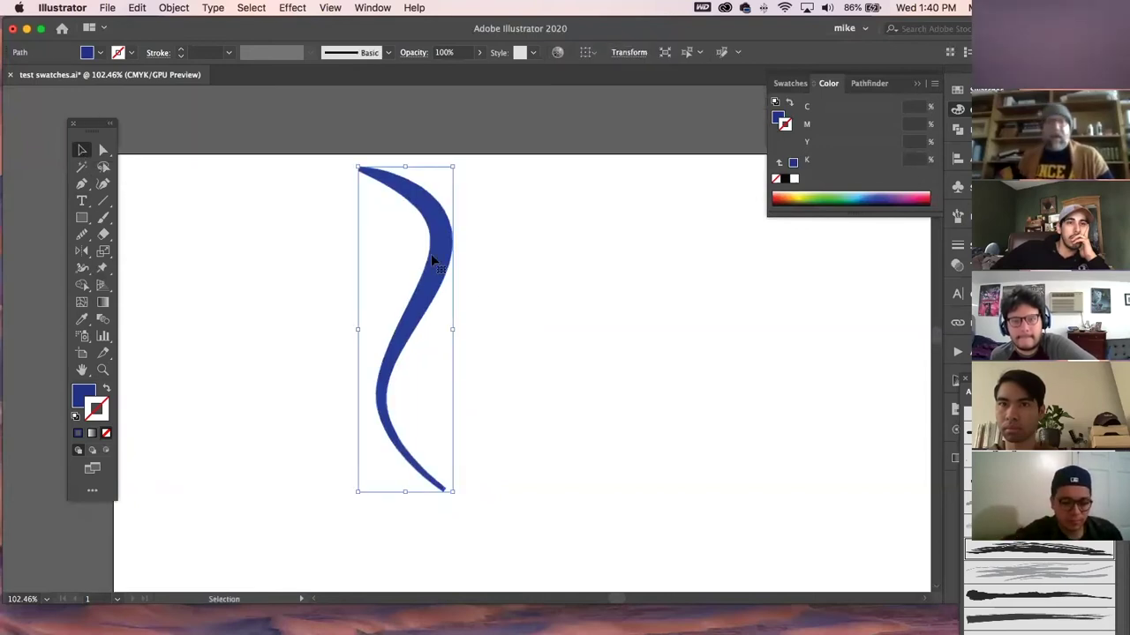
key("a")
key("v")
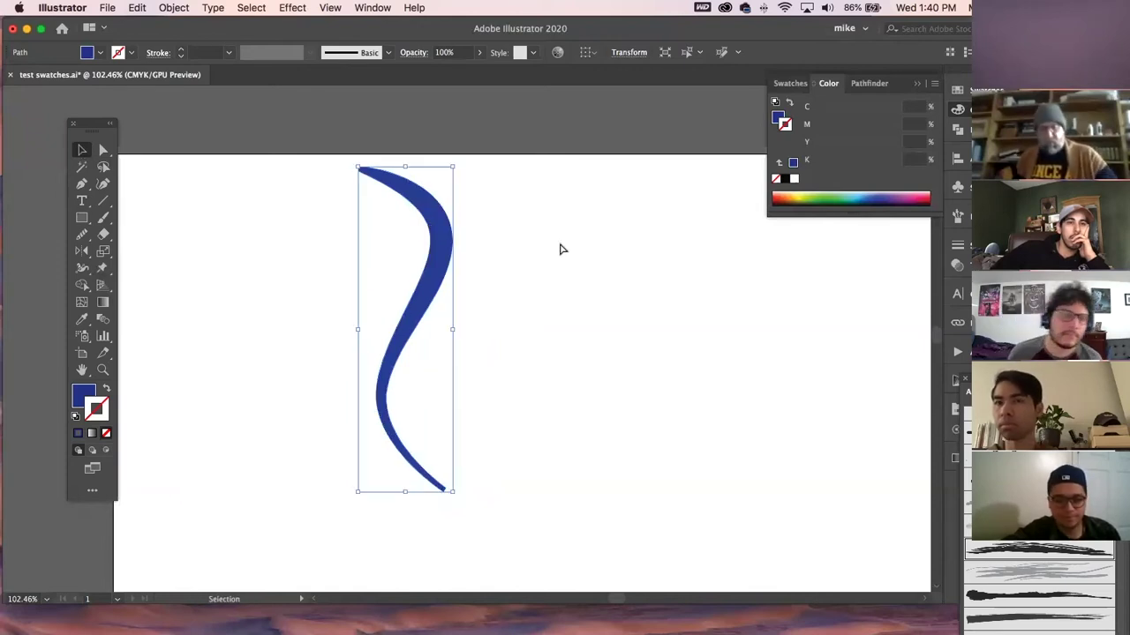
left_click(549, 261)
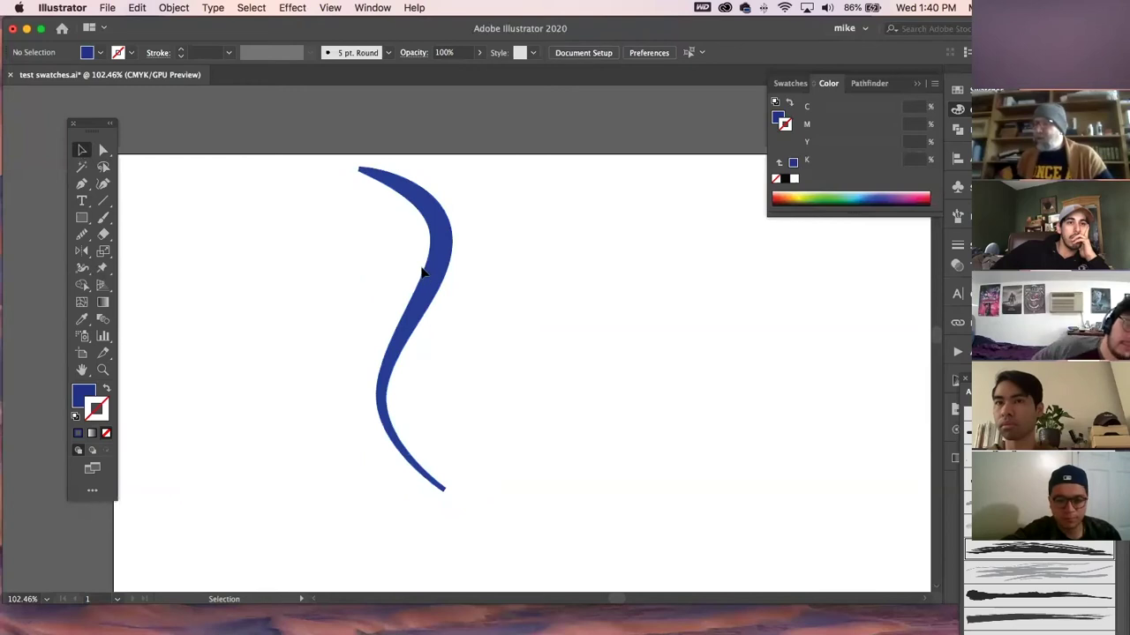
left_click(435, 277)
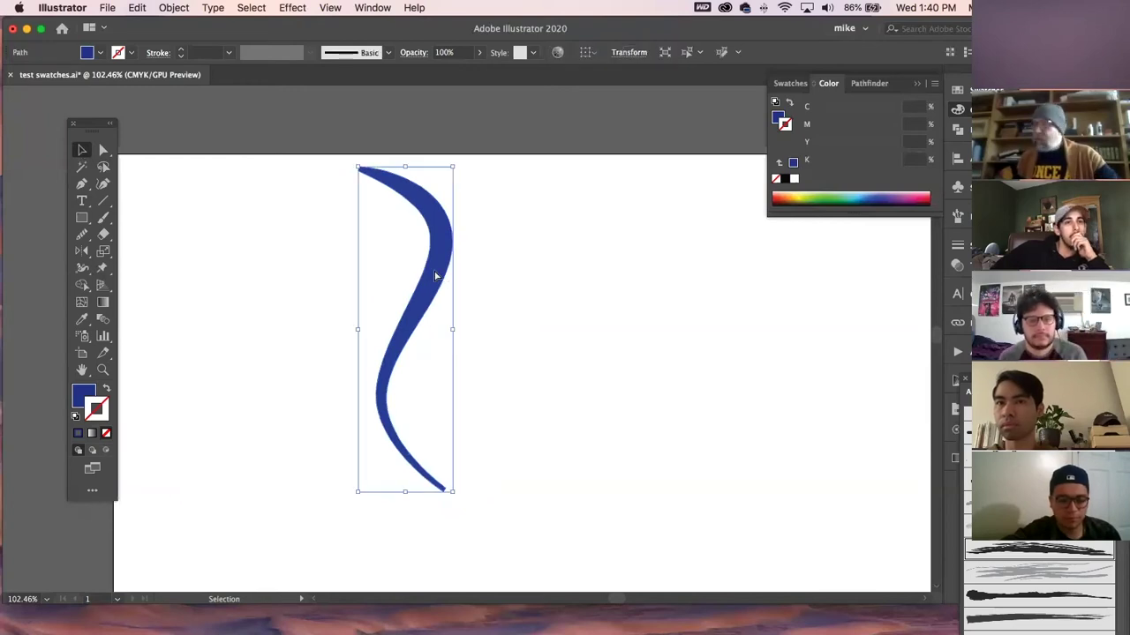
left_click(371, 9)
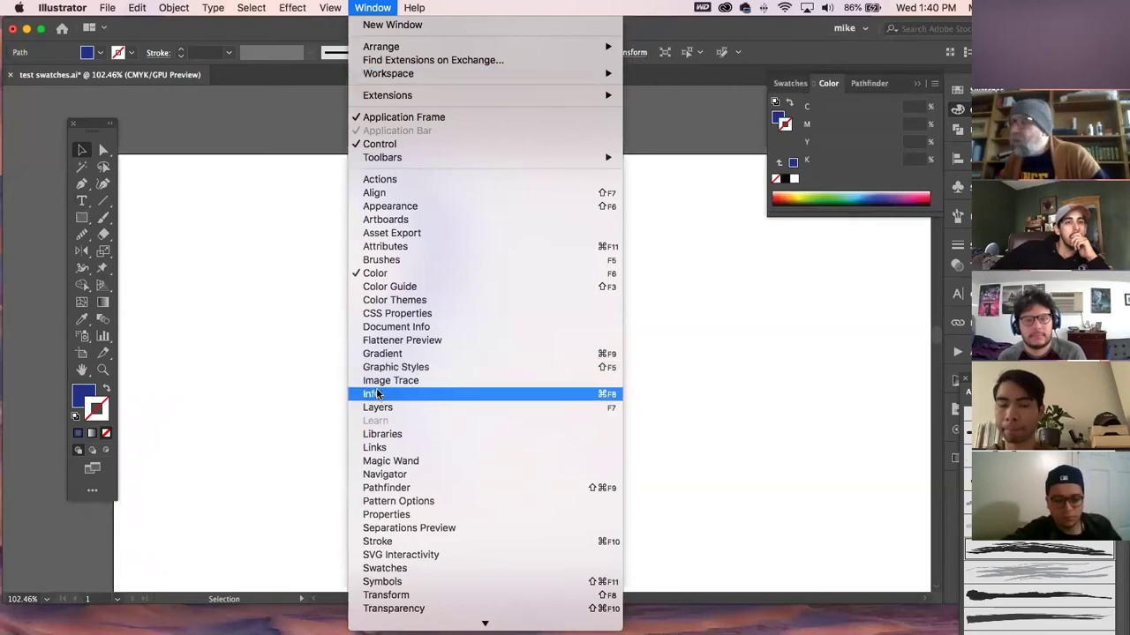
mouse_move(340, 11)
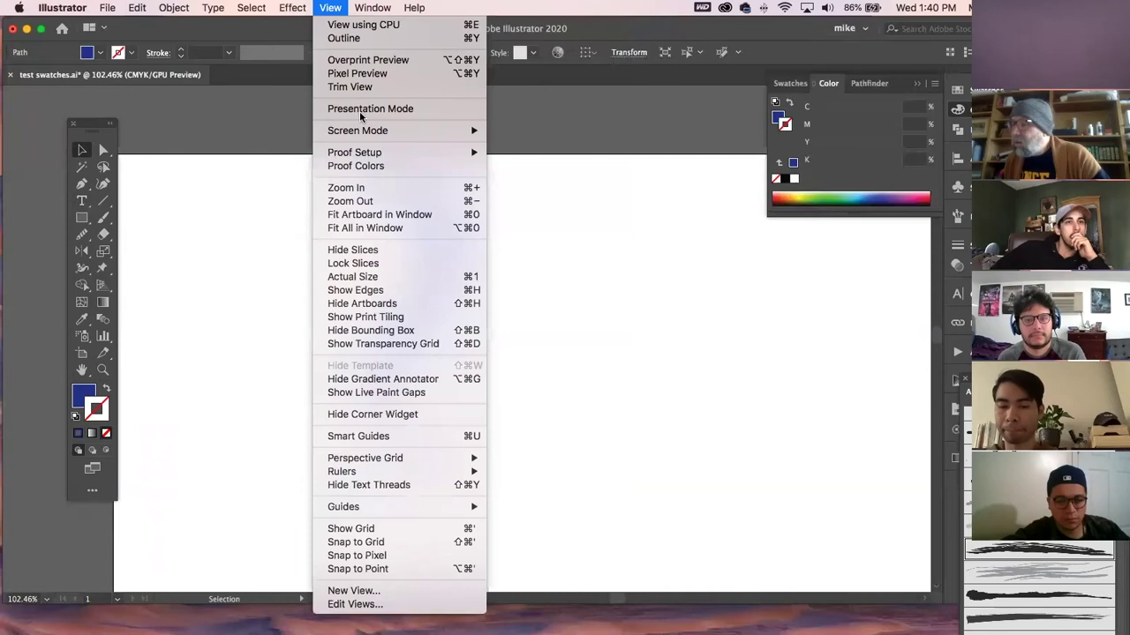
left_click(393, 291)
left_click(399, 255)
left_click(437, 232)
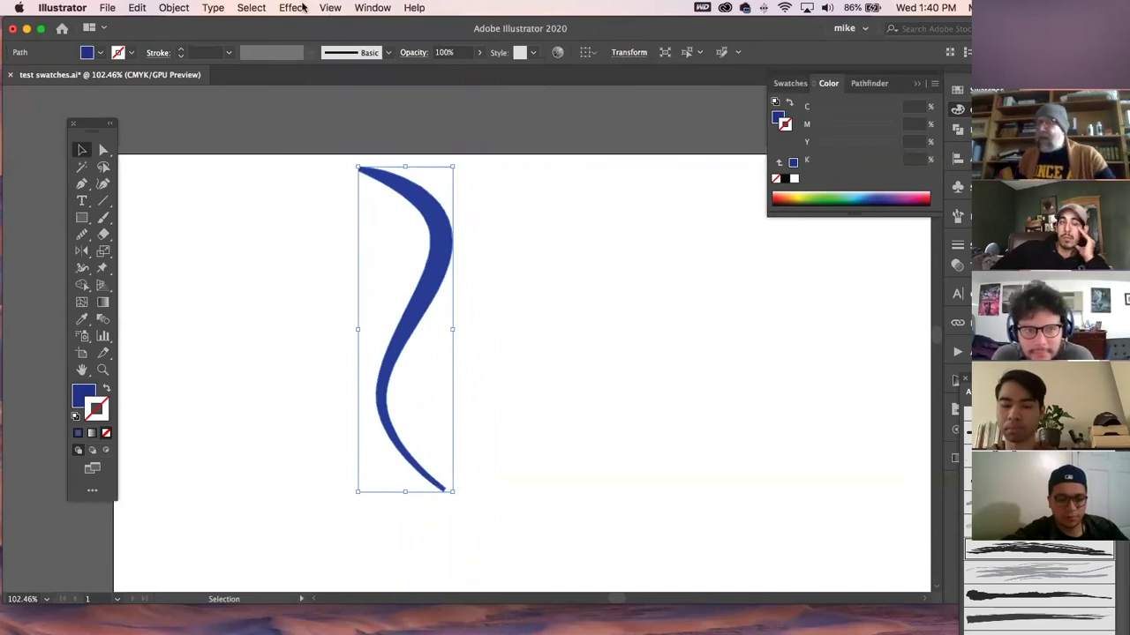
- Scale the S-curve down proportionally to about a third of its size, keeping its upper-left corner in place
left_click(330, 7)
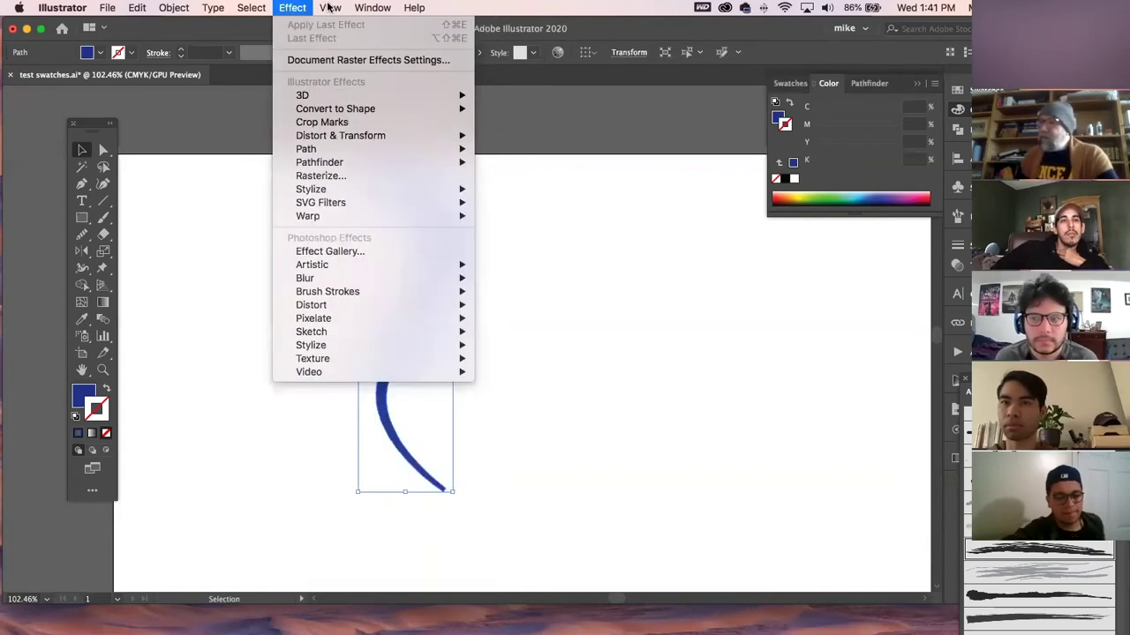
left_click(492, 486)
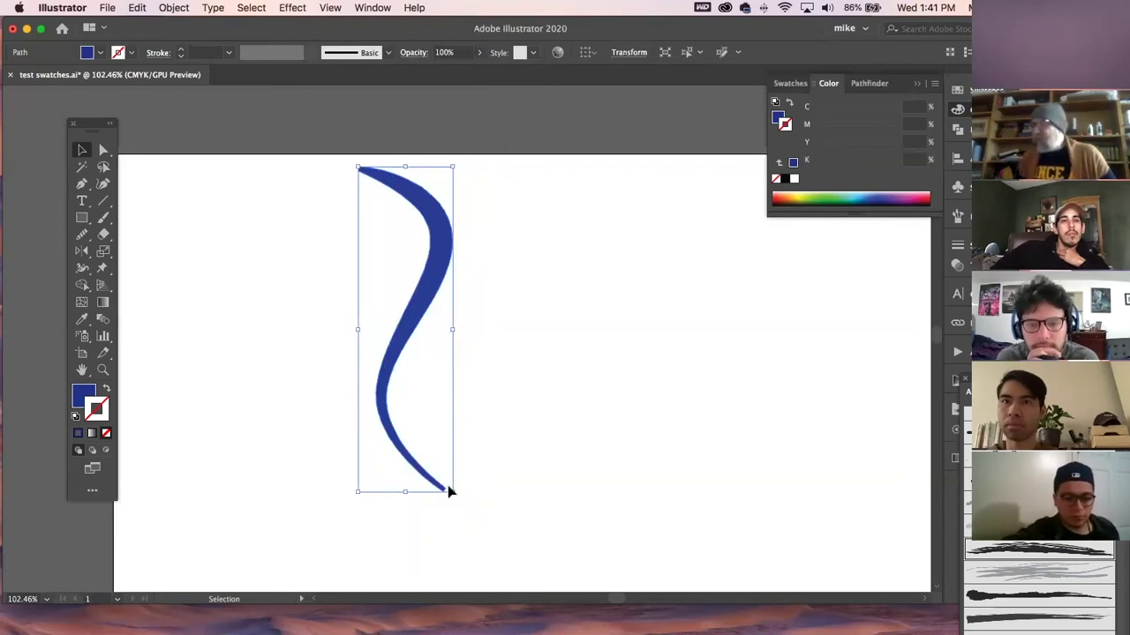
left_click_drag(451, 489, 392, 313)
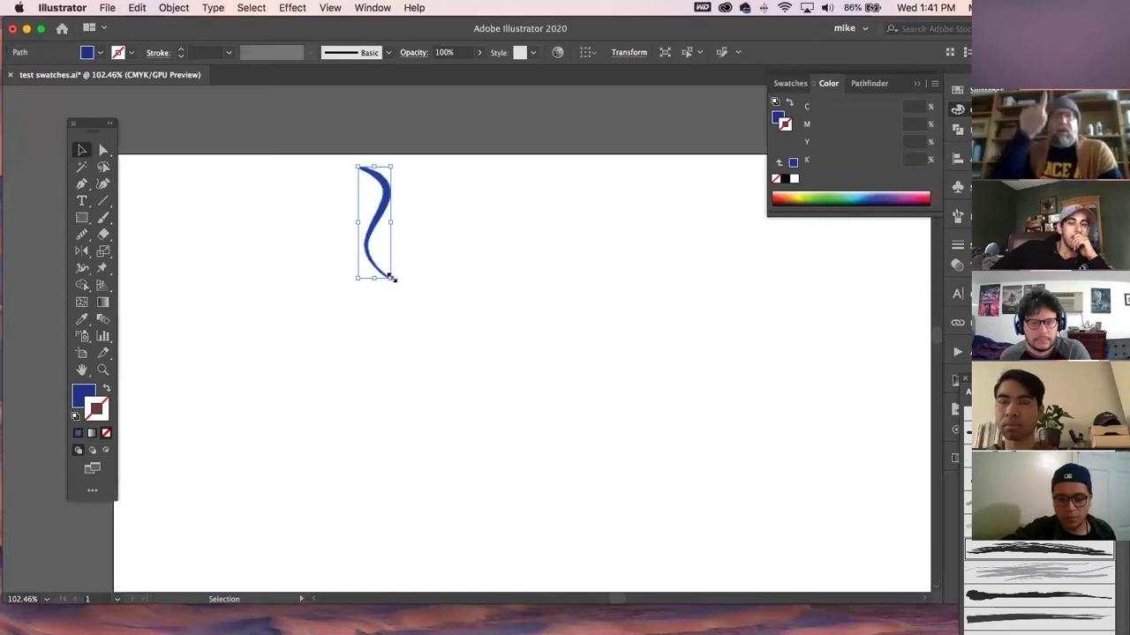
left_click(328, 8)
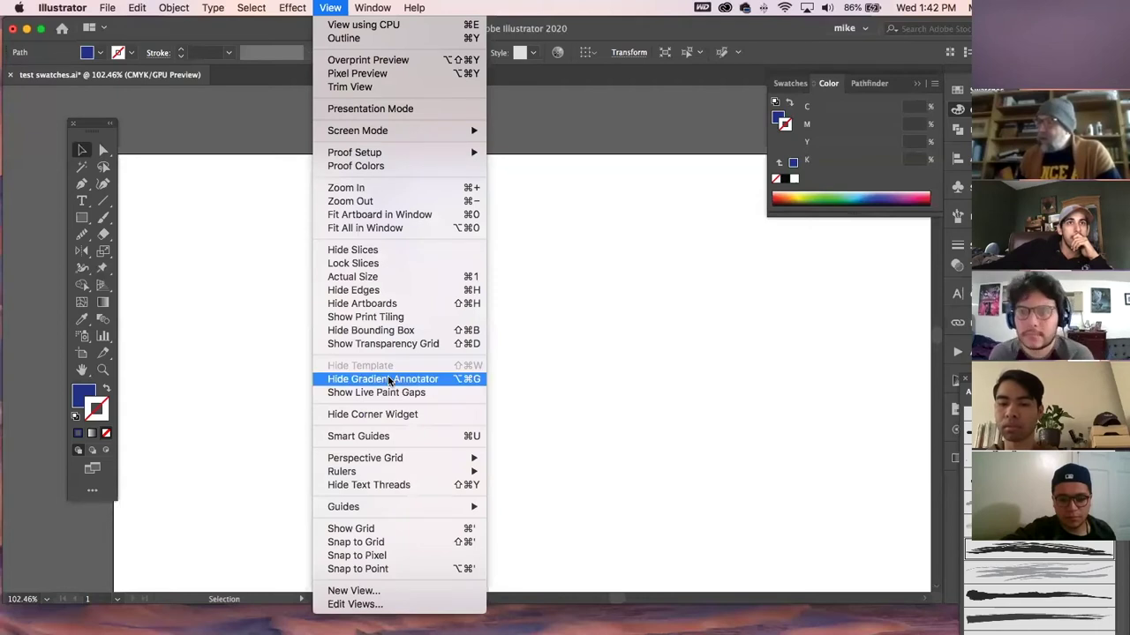
left_click(328, 8)
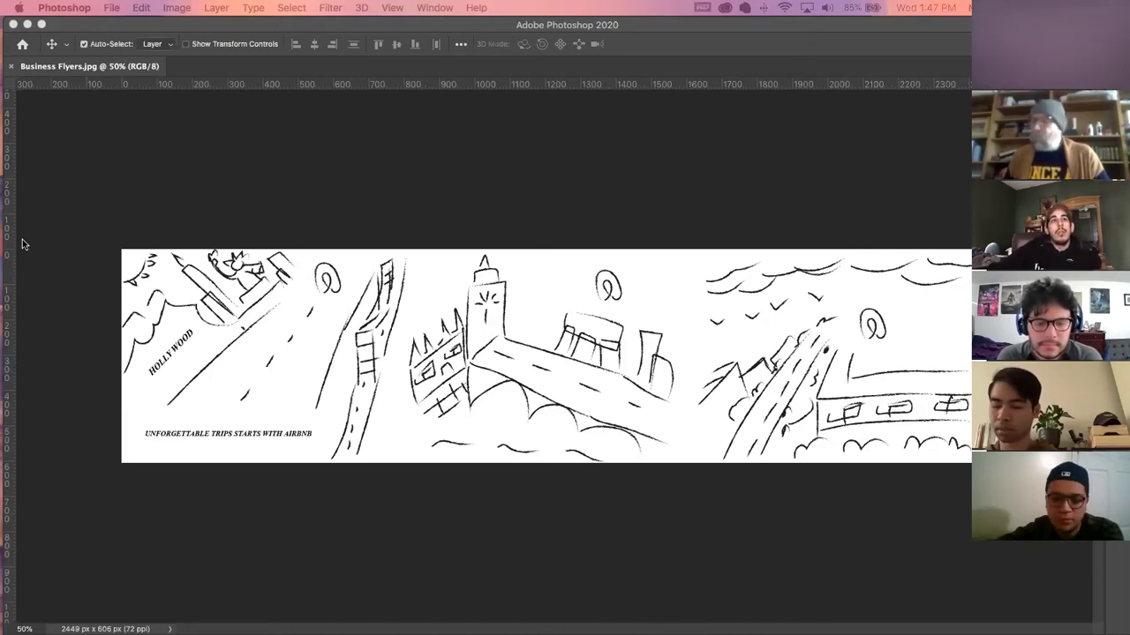
- Move the Photoshop and Illustrator windows down to uncover the desktop behind them
left_click(277, 25)
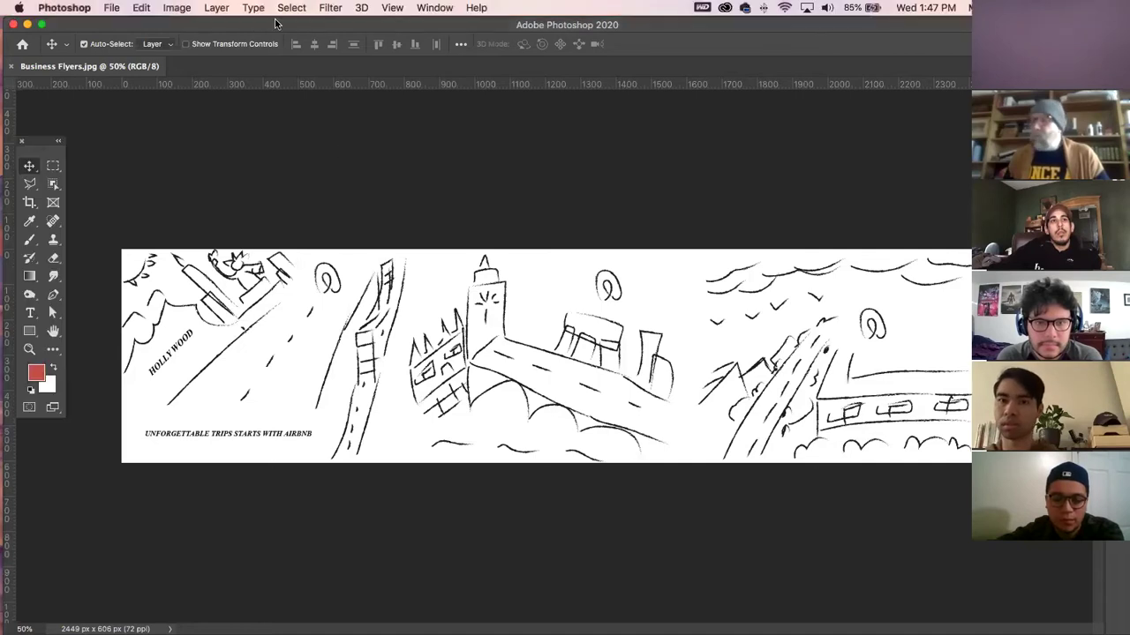
left_click_drag(274, 30, 275, 311)
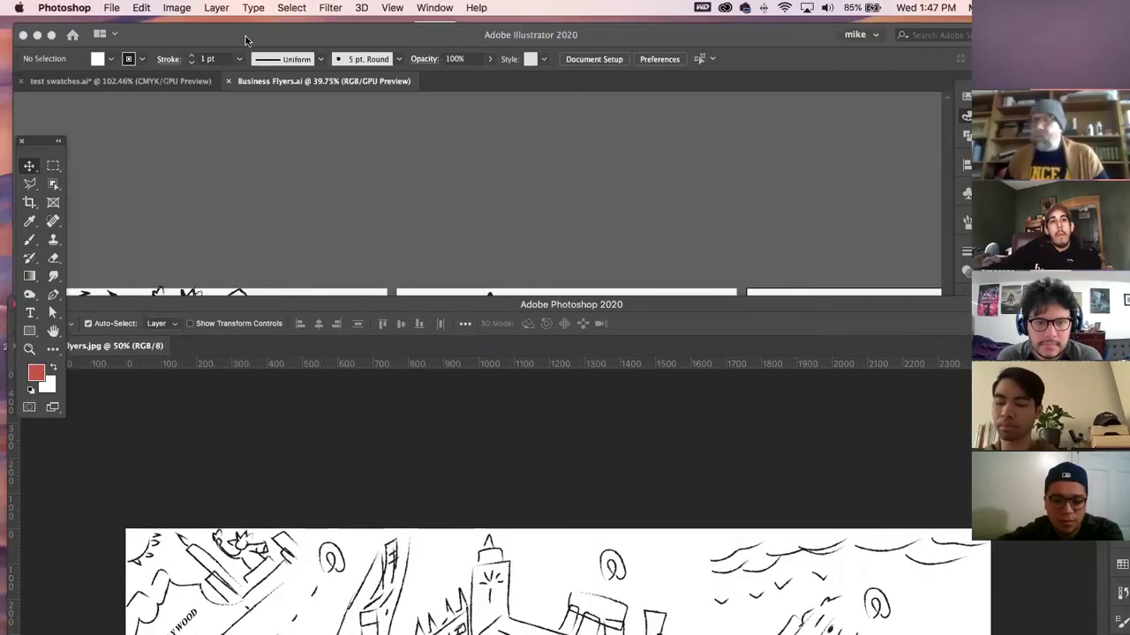
left_click(315, 72)
left_click_drag(313, 34, 444, 280)
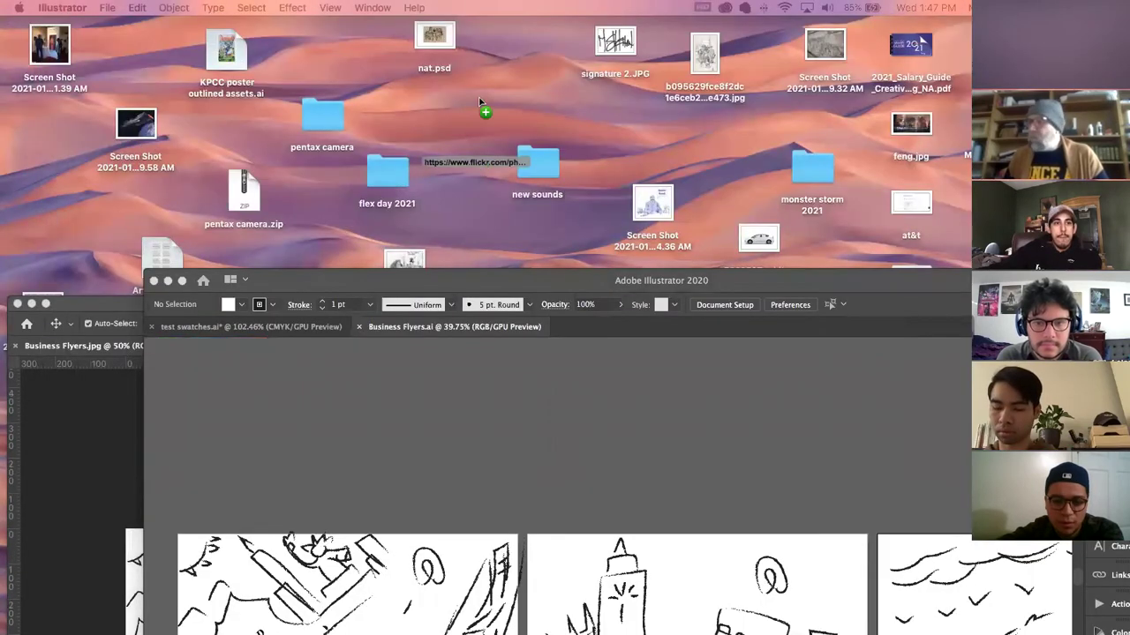
left_click(478, 99)
right_click(478, 99)
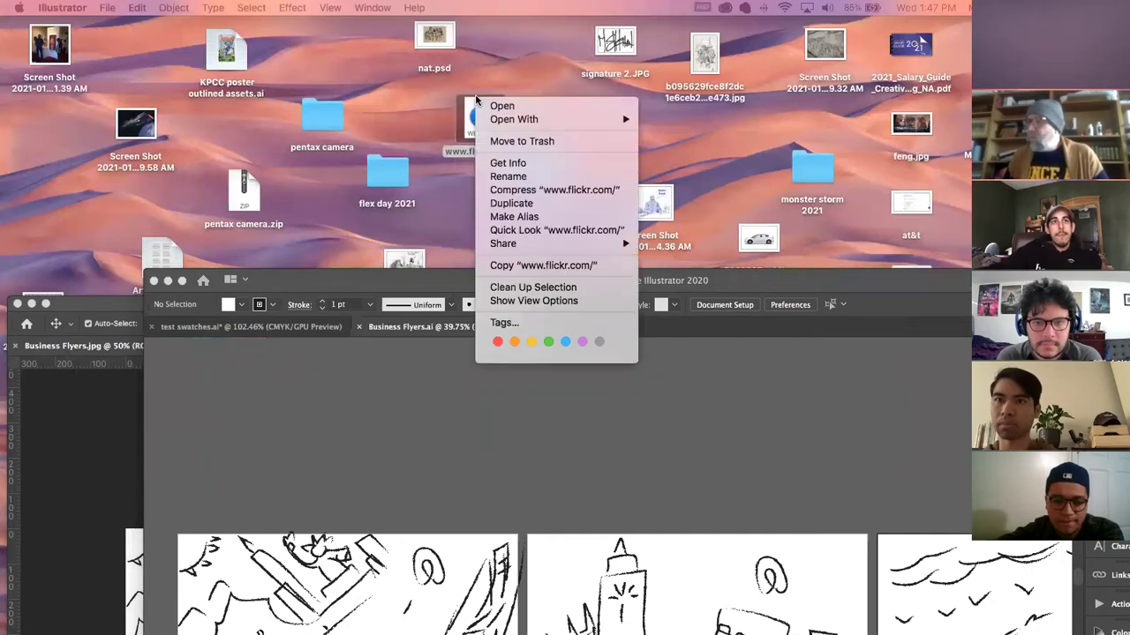
left_click(521, 141)
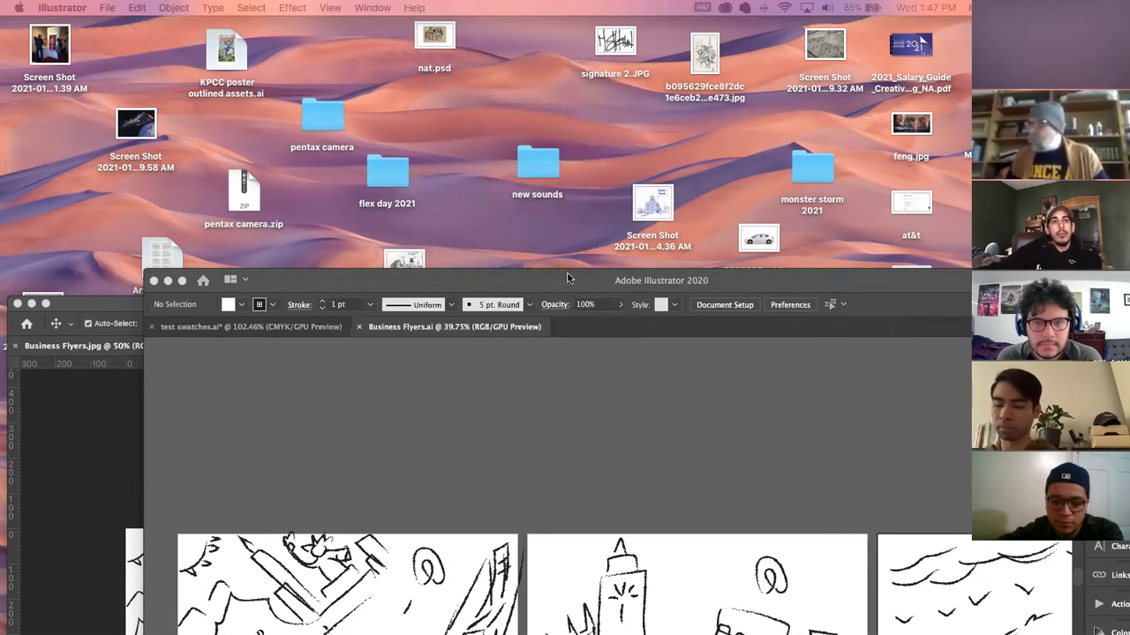
- Show Illustrator's hidden panels, move its window farther down and switch to Photoshop
key("Tab")
left_click_drag(564, 282, 544, 520)
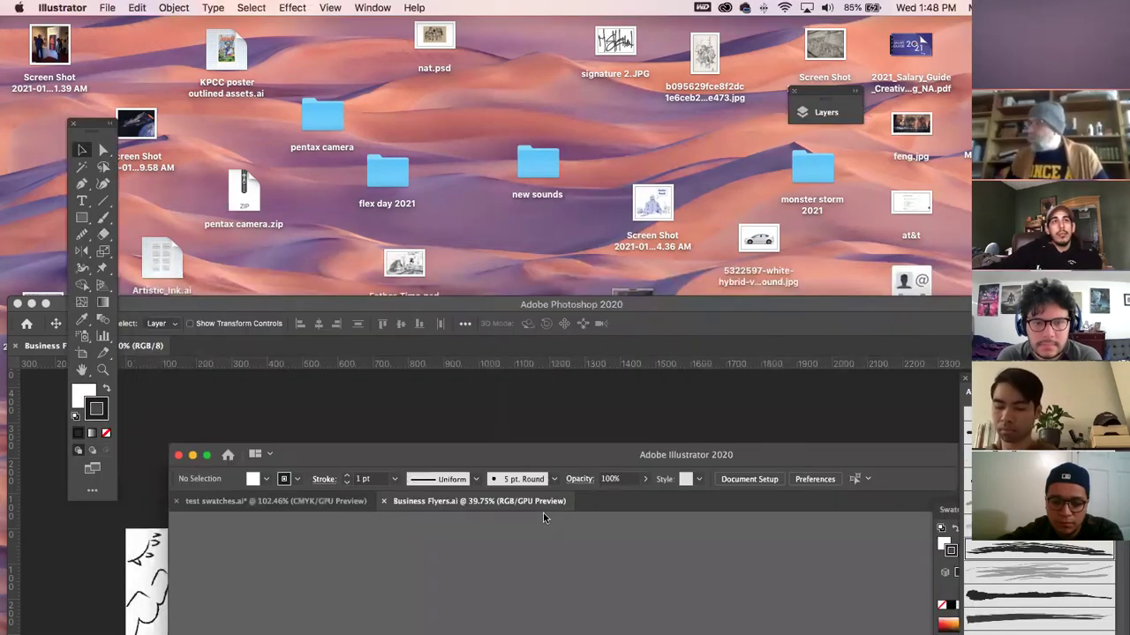
left_click(654, 304)
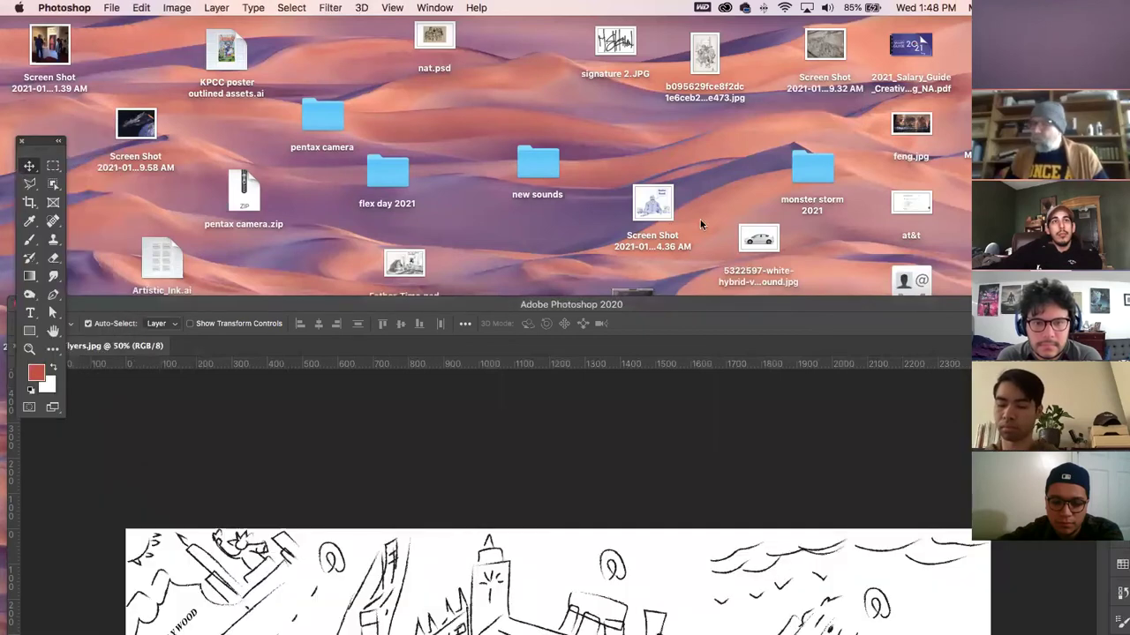
- Move the Photoshop window back to the top of the screen, and hide the open applications to reveal the desktop
left_click_drag(658, 305, 655, 32)
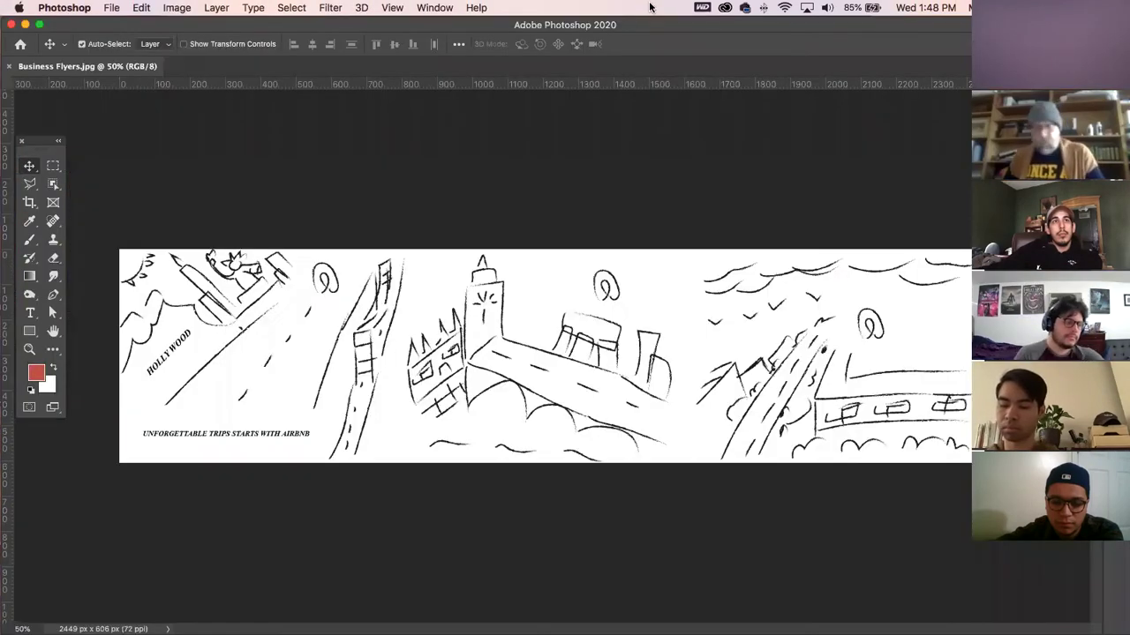
key("super+h")
mouse_move(794, 521)
left_mouse_down()
mouse_move(746, 48)
mouse_move(713, 42)
mouse_move(655, 4)
left_mouse_up()
left_click(83, 9)
left_click(83, 91)
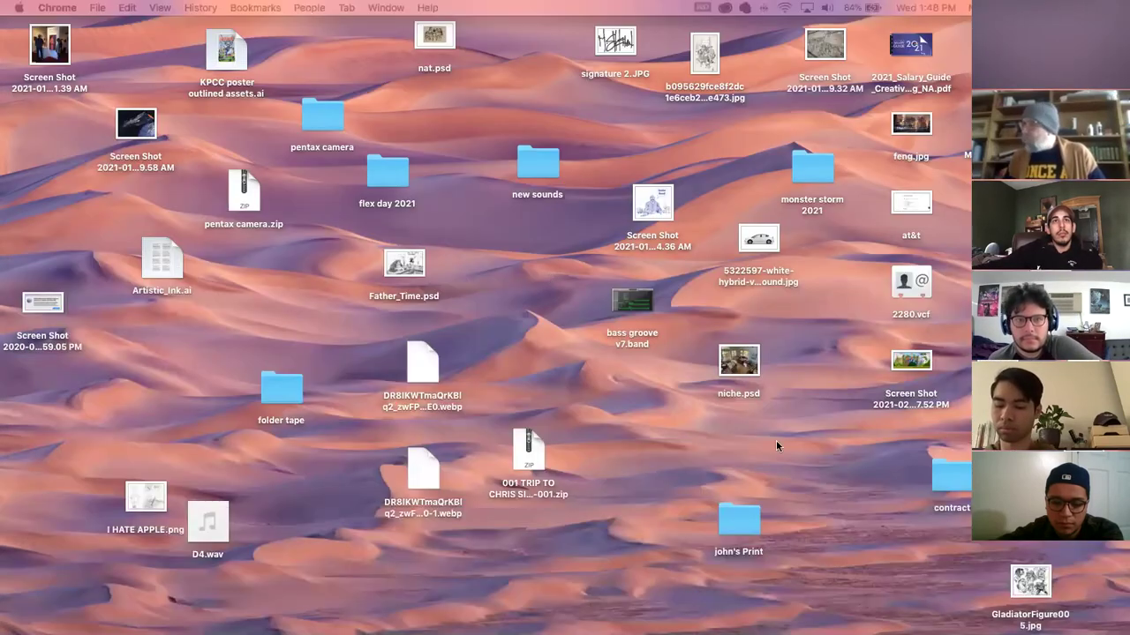
- Preview the Western Union screenshot from the desktop and the Business Flyers.jpg sketches for comparison
left_click(909, 362)
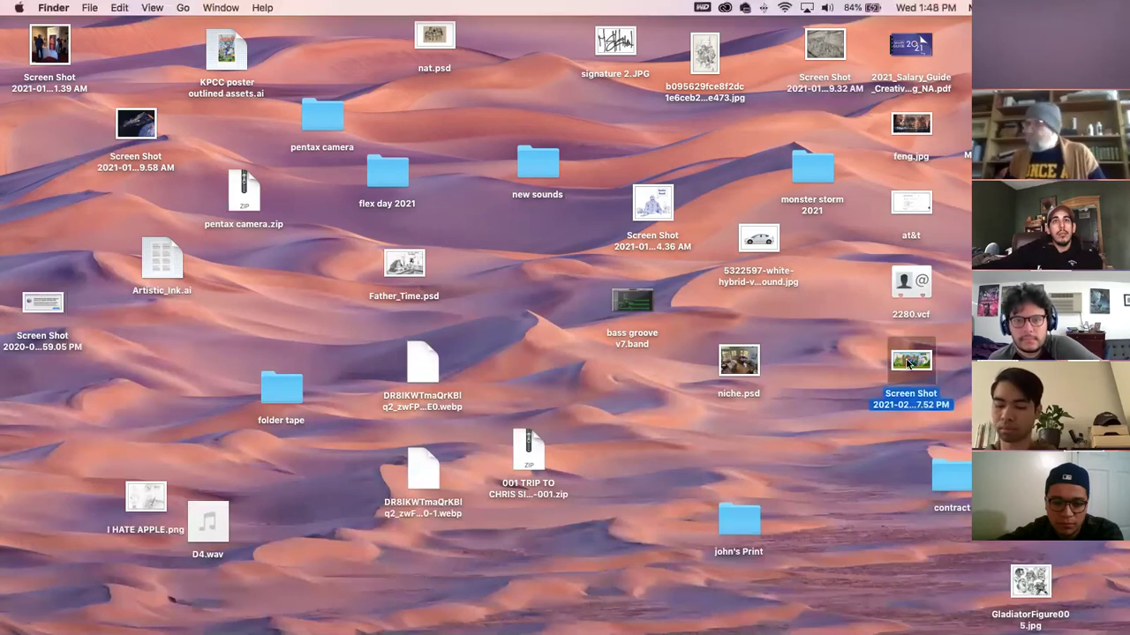
key("space")
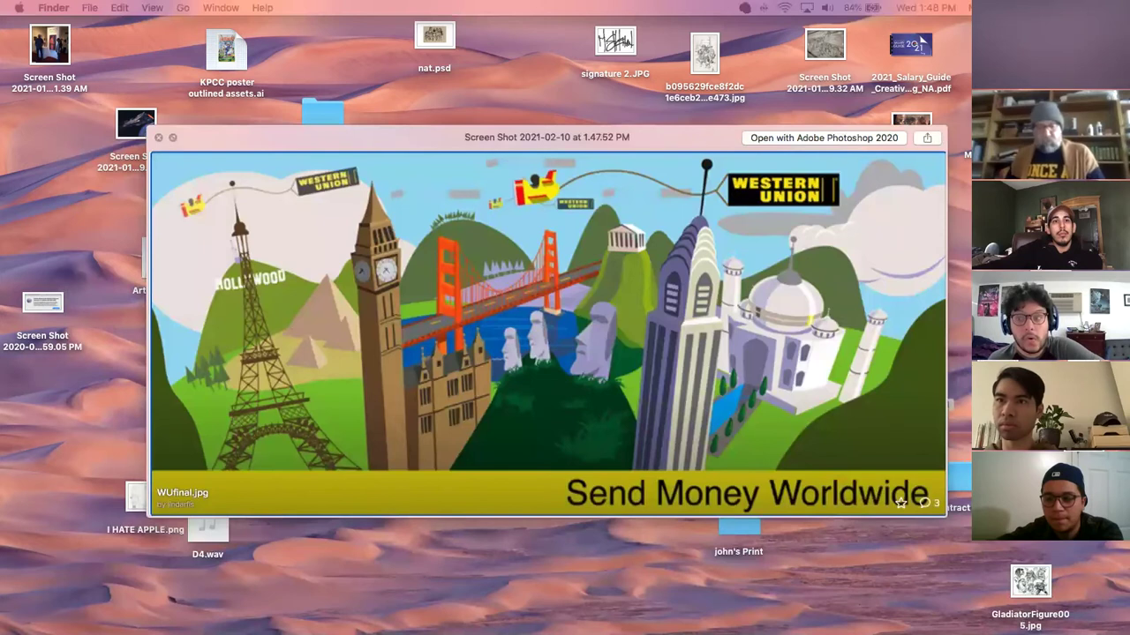
key("Left")
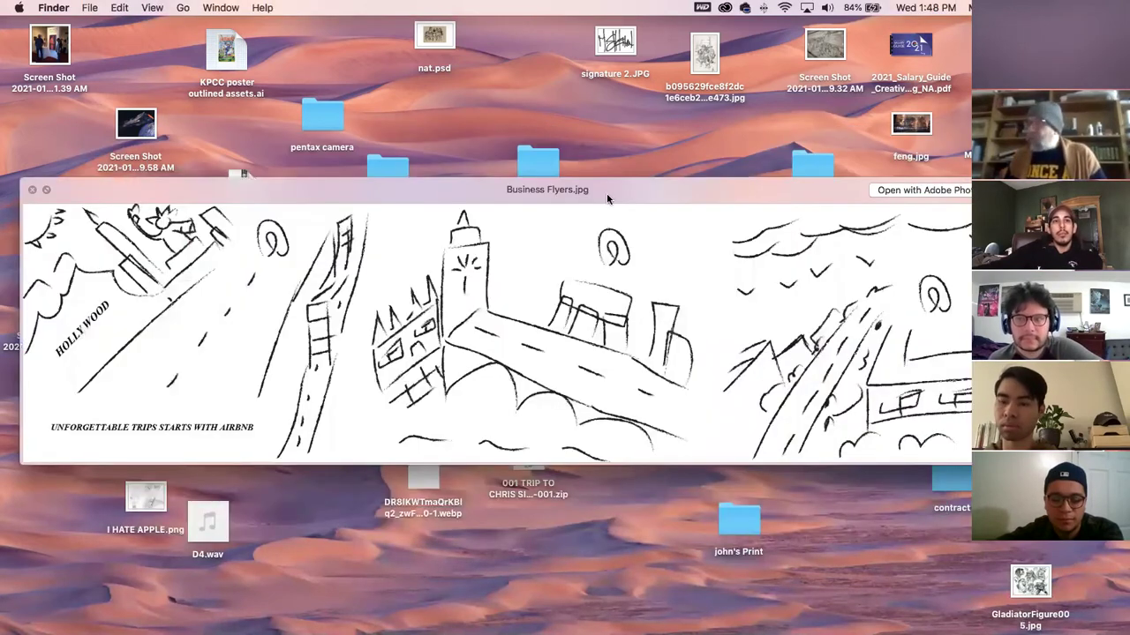
key("space")
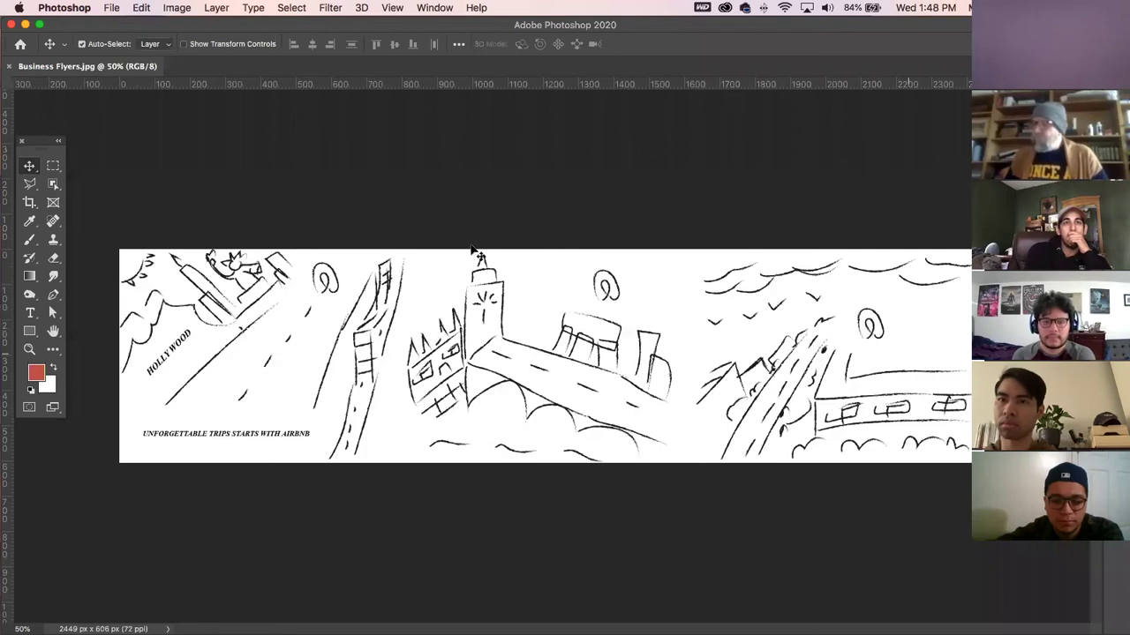
- Zoom out on the Western Union artwork in Photoshop, and close both the screenshot and Business Flyers.jpg
key("super+minus")
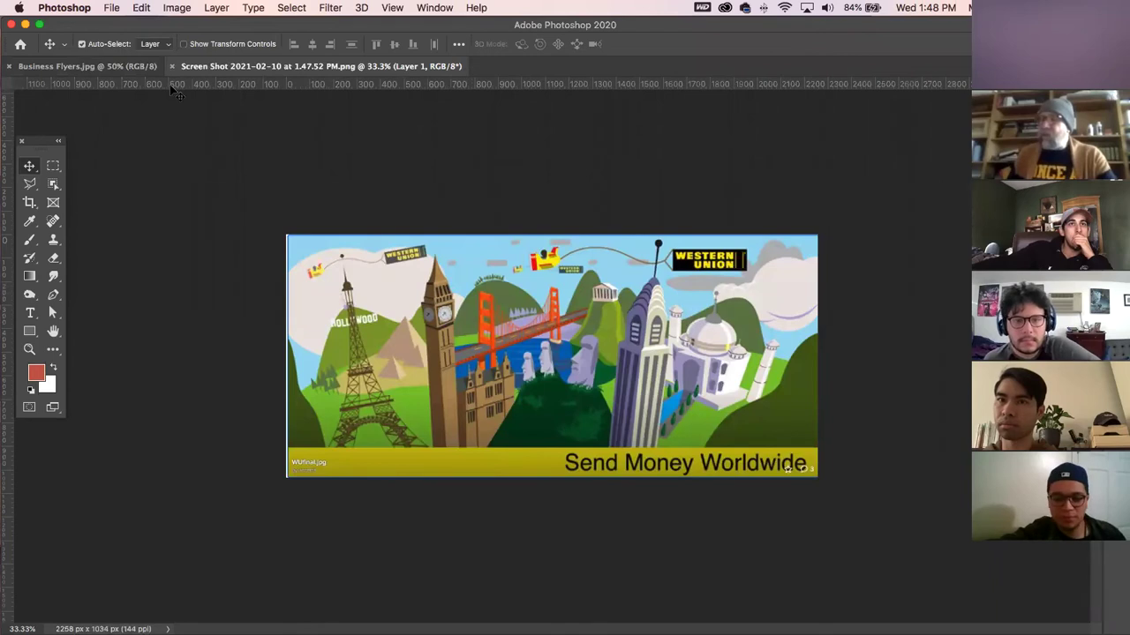
left_click(171, 66)
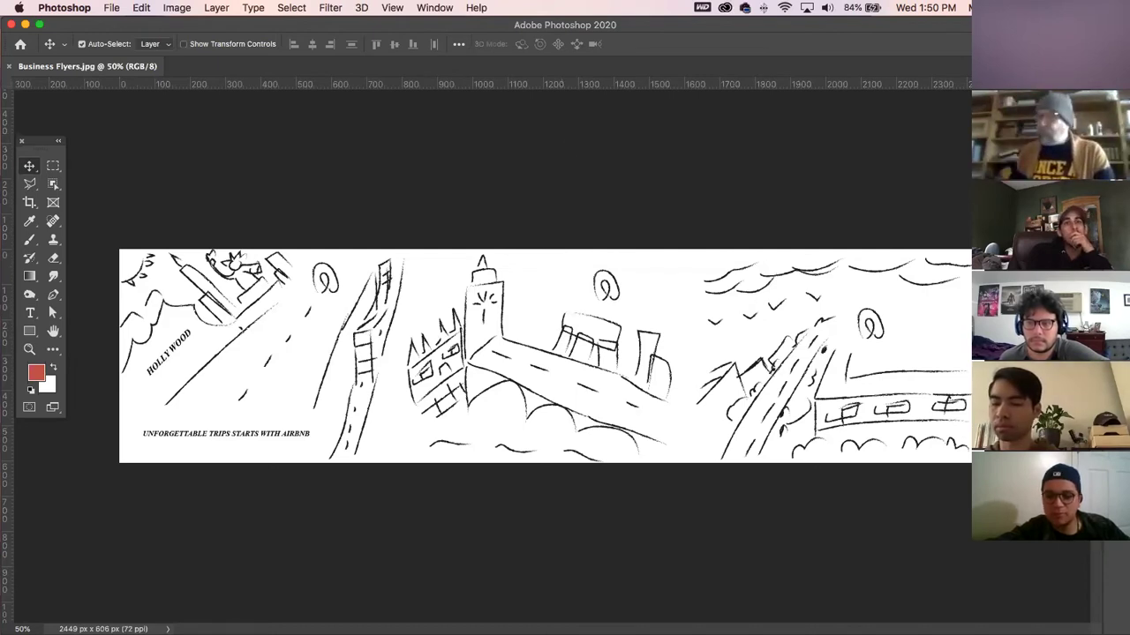
left_click(10, 67)
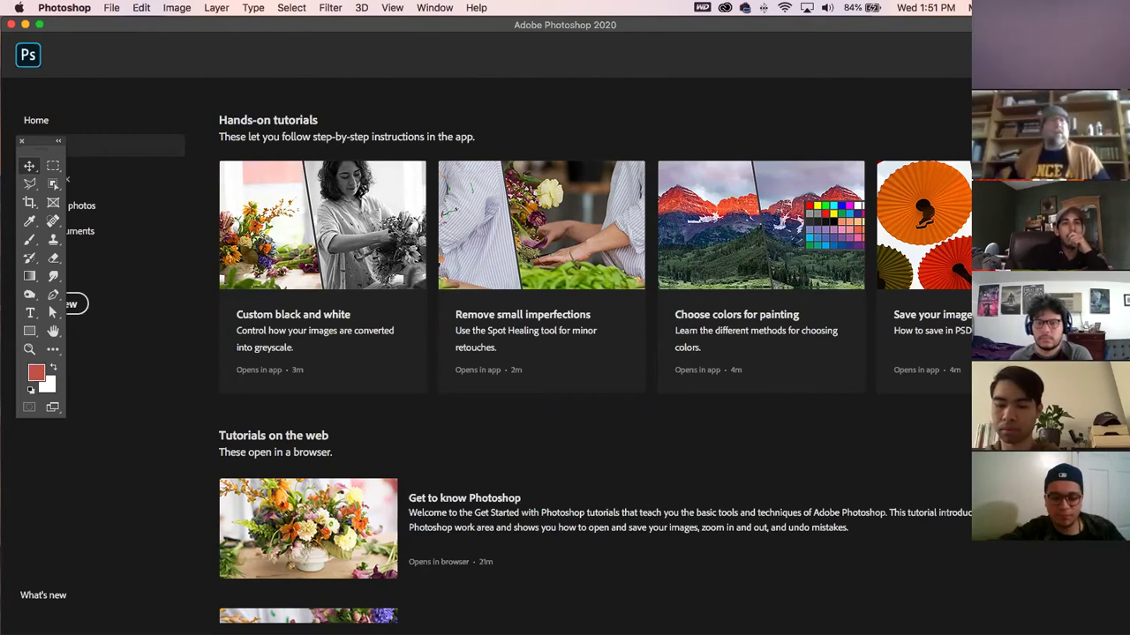
- Preview Business Flyers.jpg and the 112F-Vector Graphics-February 10, 2021 folder, minimise the Photoshop window and dismiss the preview
key("space")
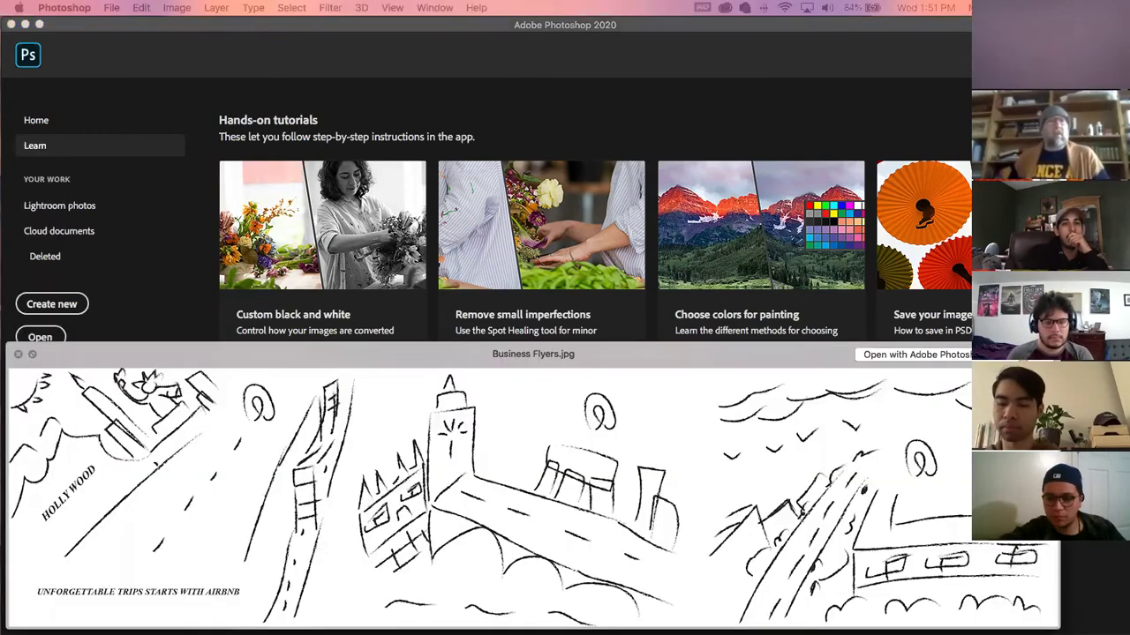
key("Up")
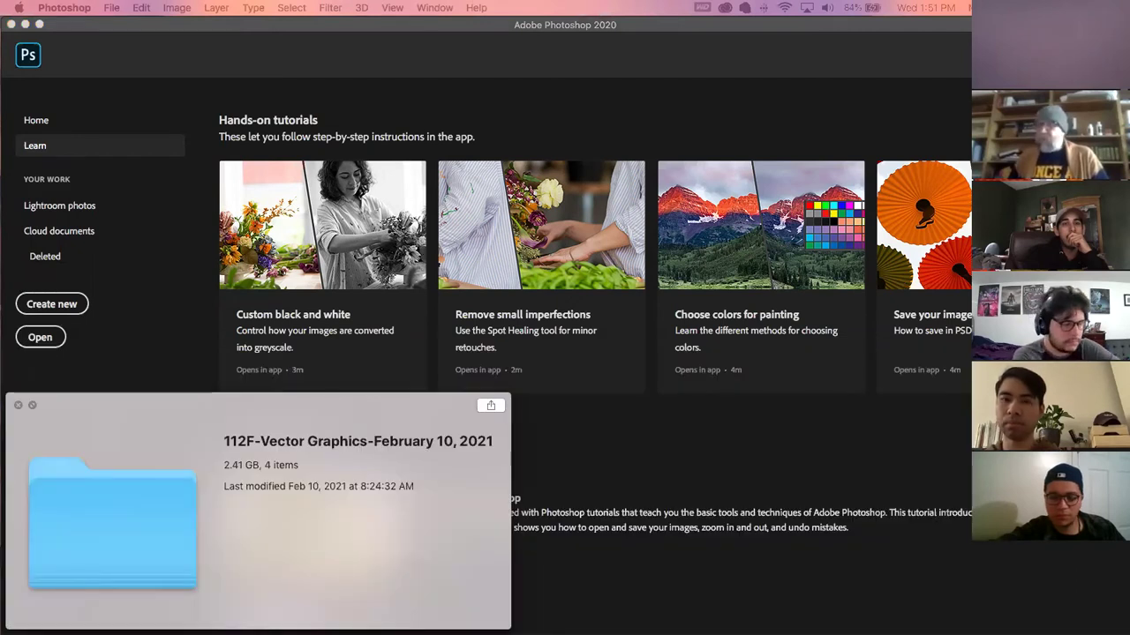
left_click(25, 24)
left_click(25, 23)
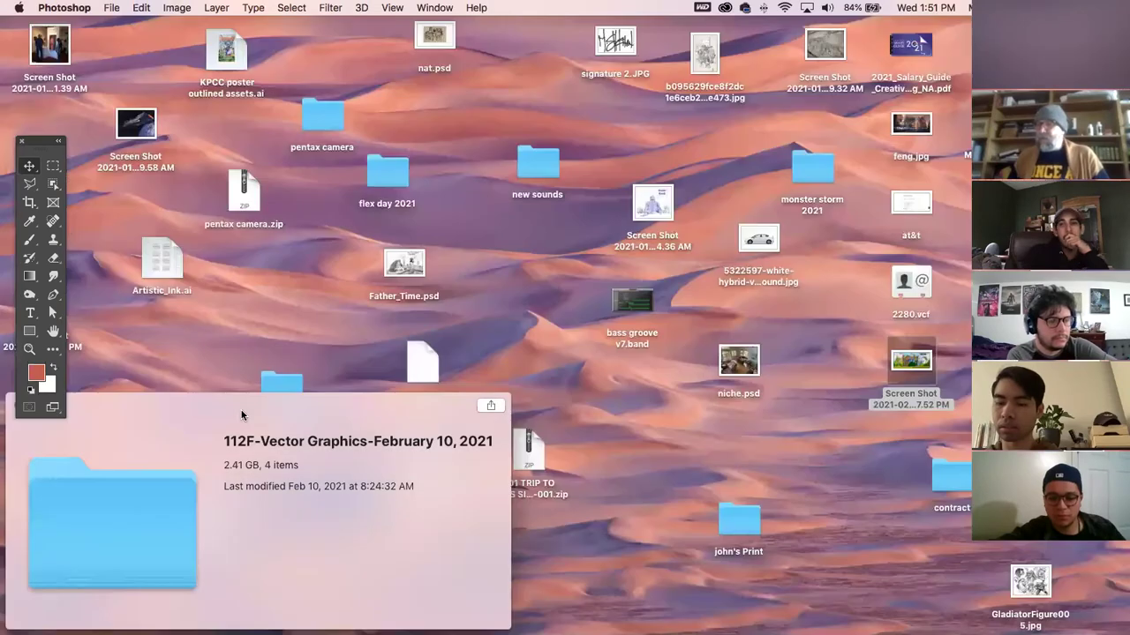
left_click(245, 413)
key("space")
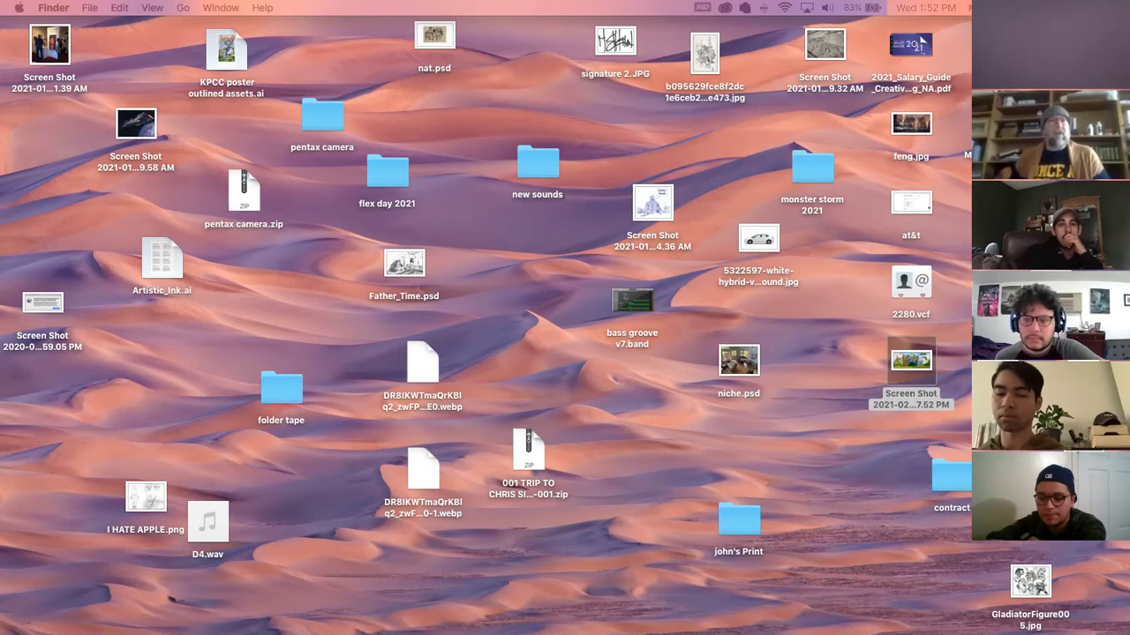
- Switch to Illustrator and close Business Flyers.ai and test swatches.ai, leaving only the project 1 thumbnails document open
key("super+Tab")
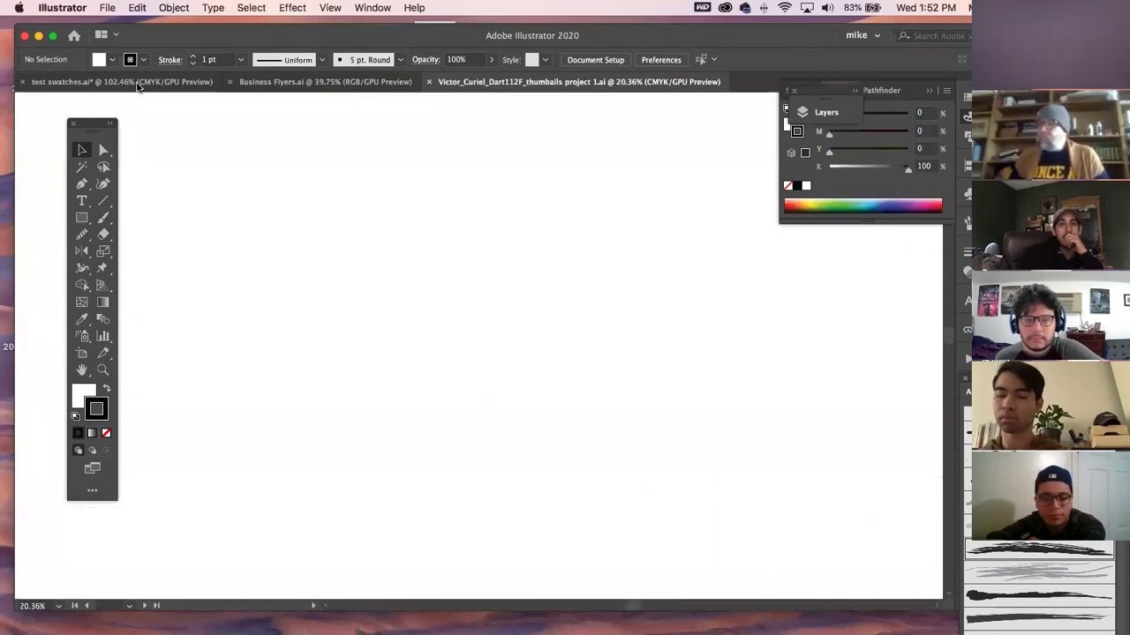
left_click(137, 82)
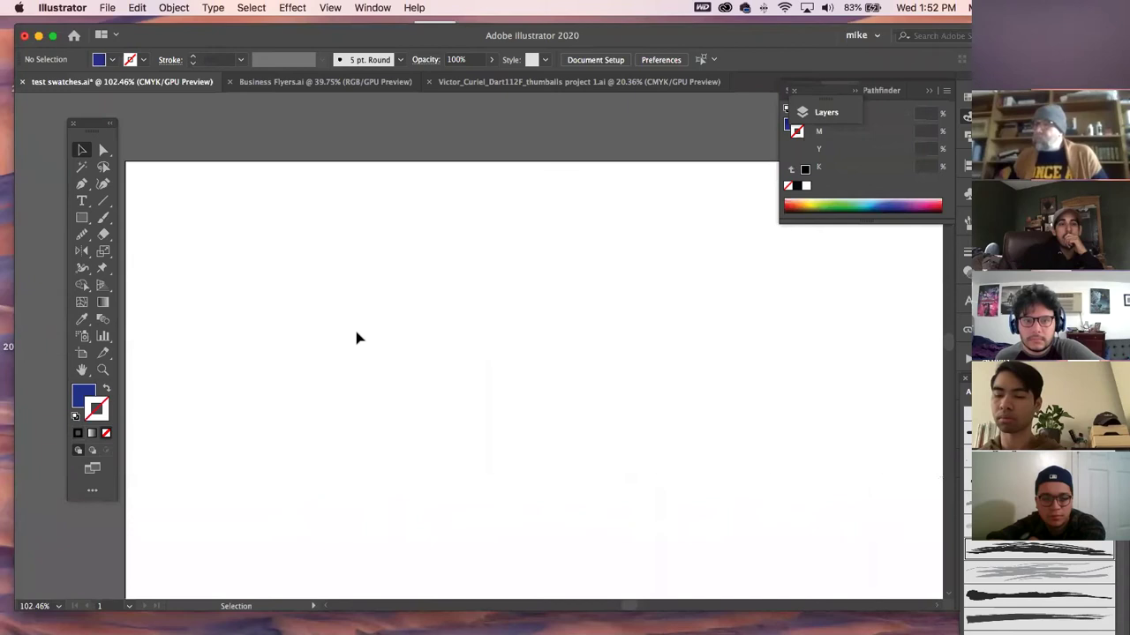
left_click(299, 83)
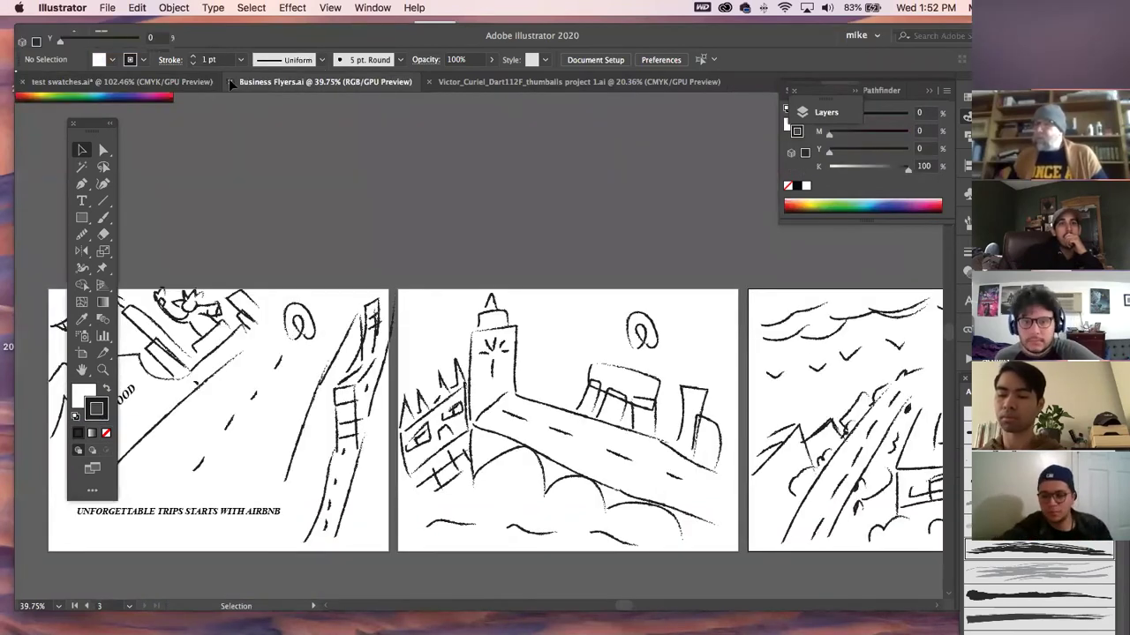
left_click(229, 82)
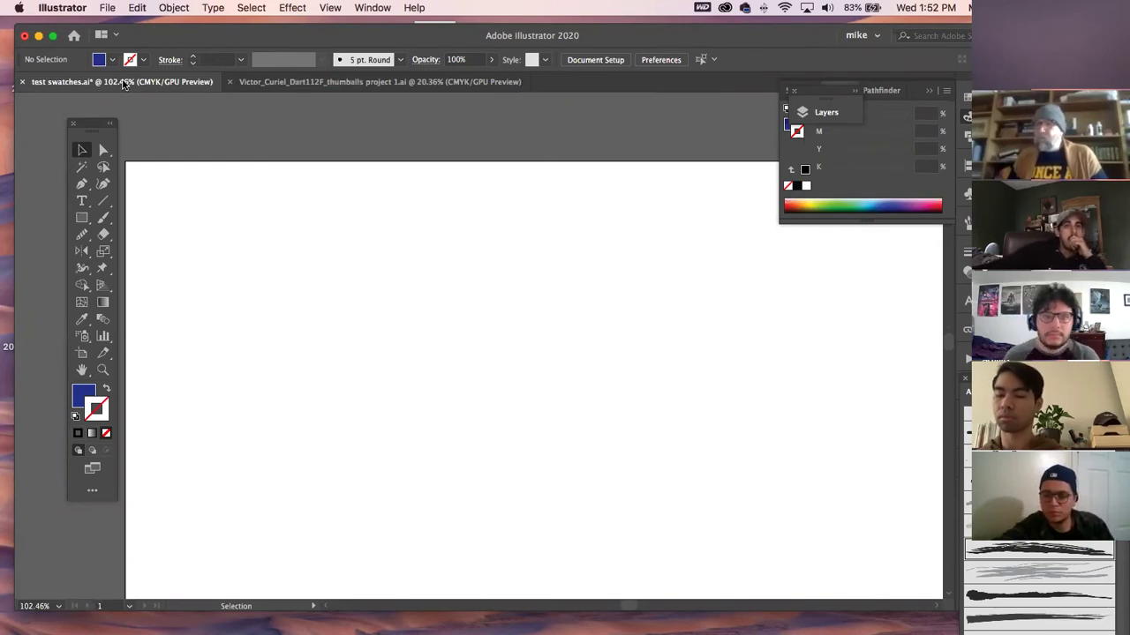
left_click(22, 82)
left_click(529, 352)
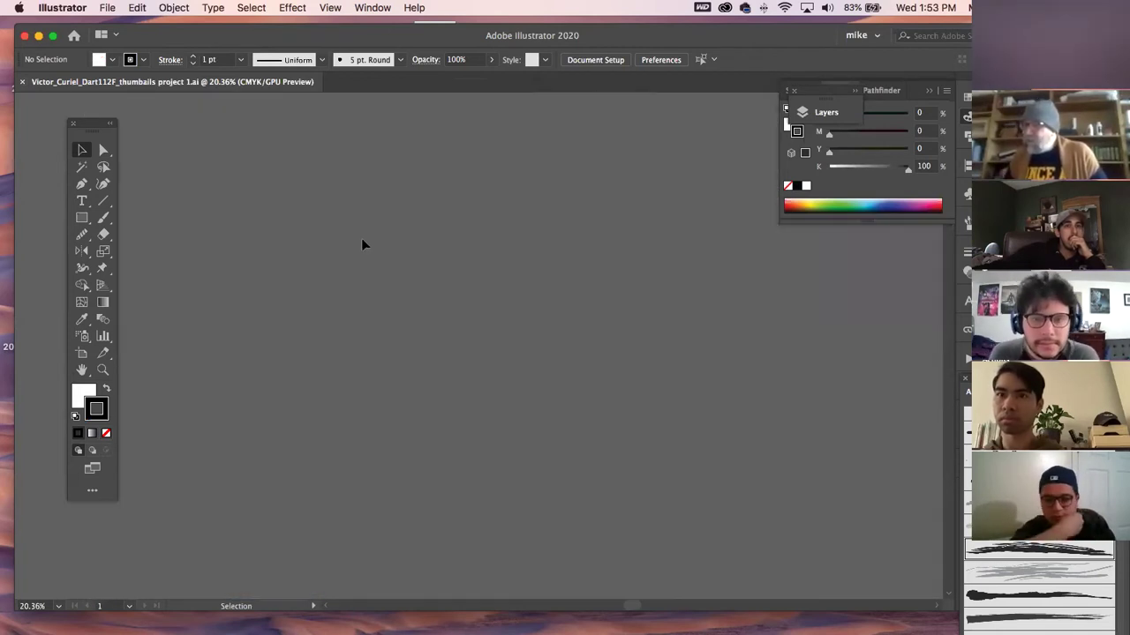
- Examine the whole sheet of project 1 thumbnails, including a closer look at the pub, donuts and bar sketches
key("super+minus")
key("super+minus")
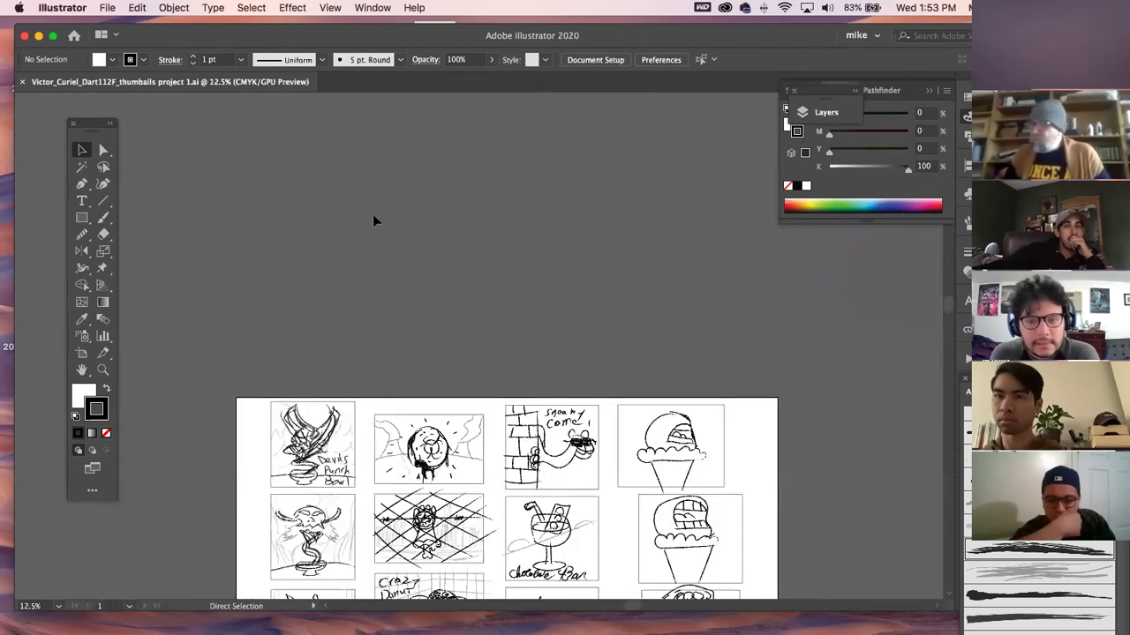
left_click_drag(455, 532, 422, 455)
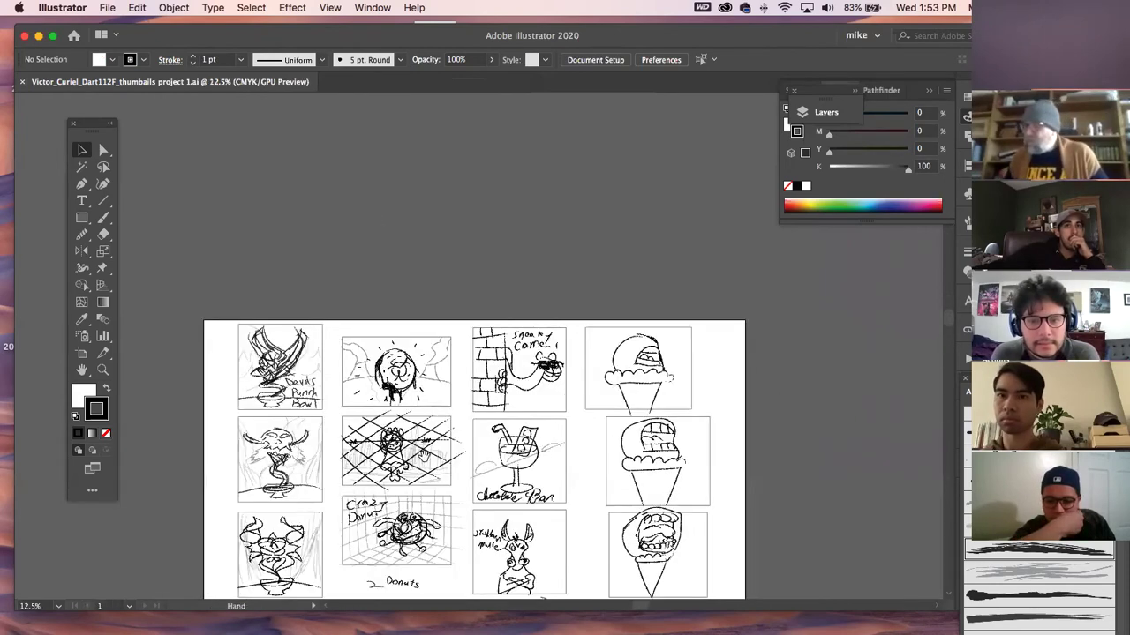
scroll(494, 443, "down", 3)
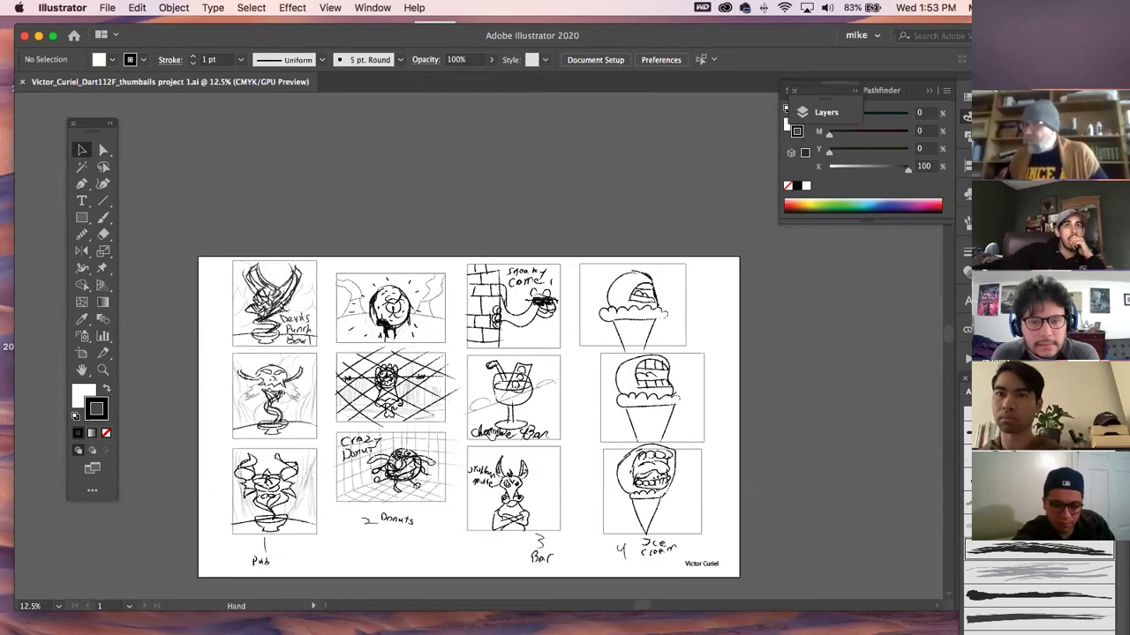
scroll(198, 388, "down", 6)
key("z")
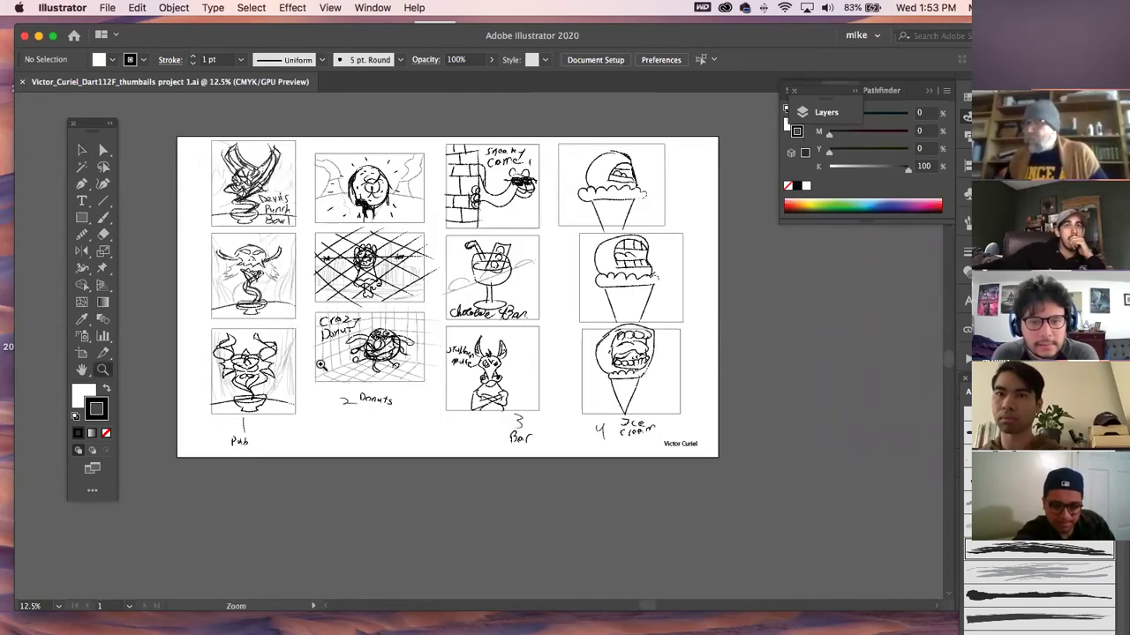
left_click(335, 387)
scroll(394, 394, "up", 2)
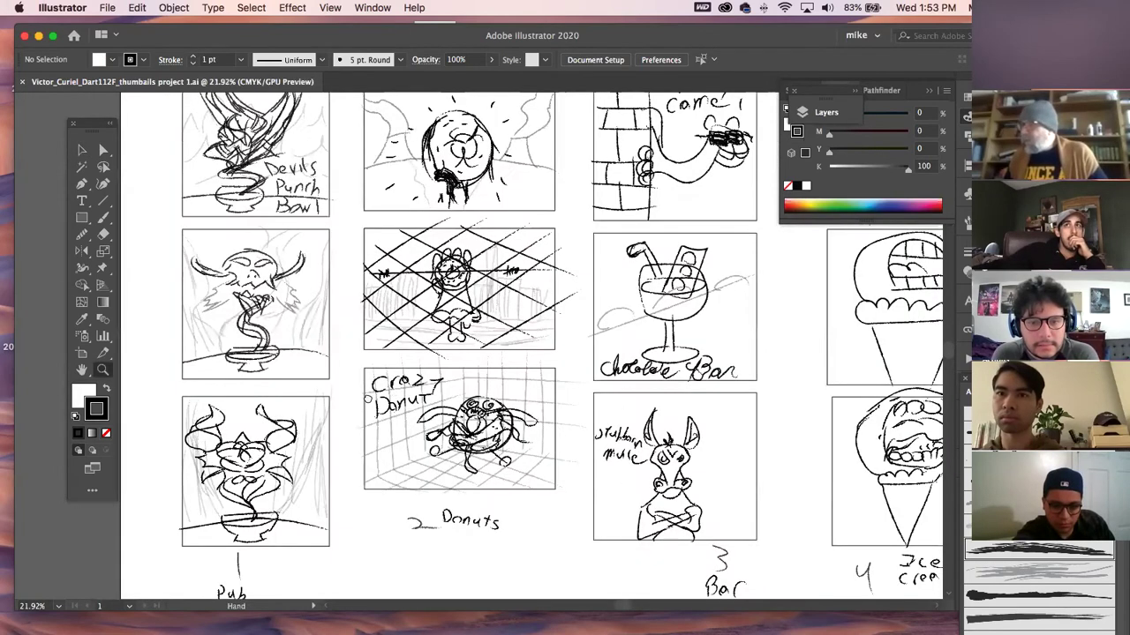
left_click_drag(440, 407, 405, 432)
- Collapse the Color panel, move the toolbox away from the sketches and review all rows of the thumbnail sheet
left_click(967, 192)
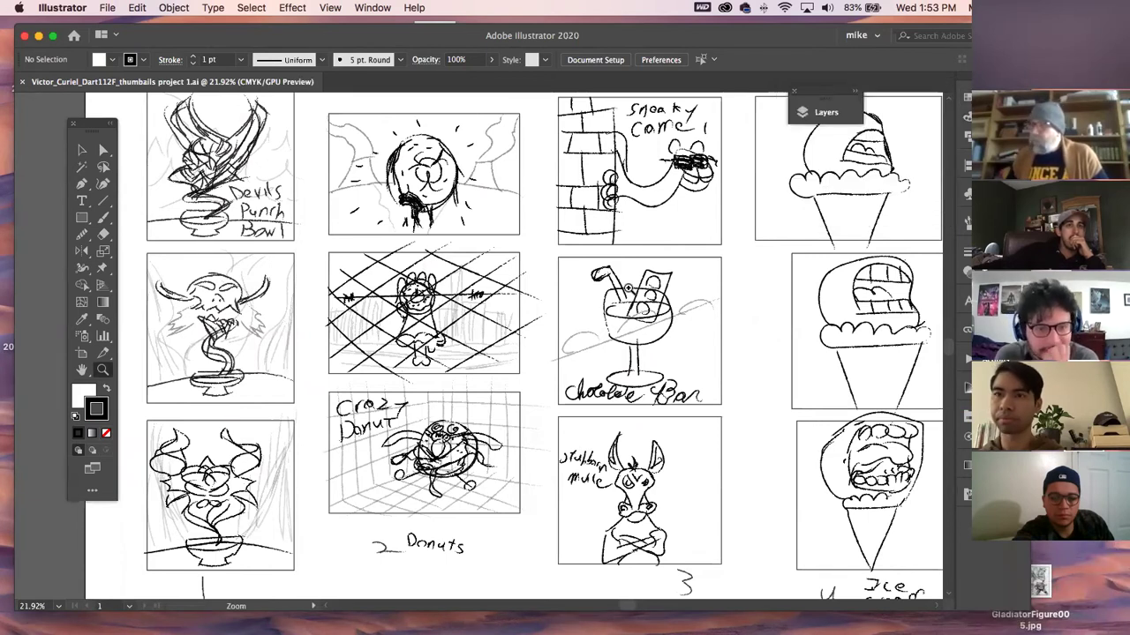
scroll(629, 289, "down", 10)
scroll(629, 290, "up", 5)
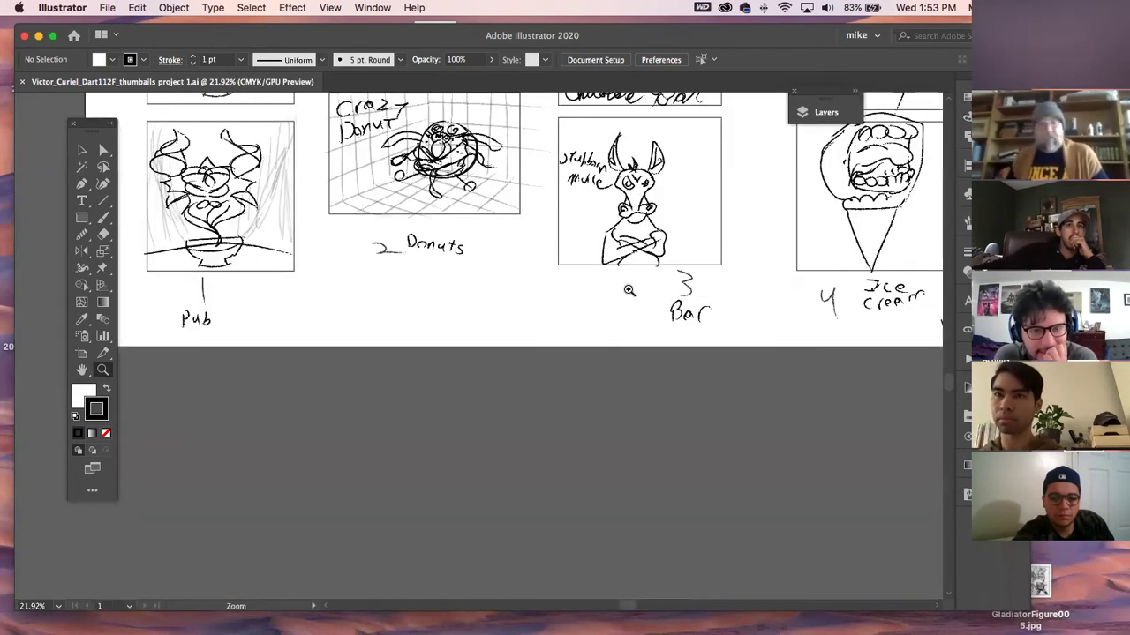
scroll(628, 289, "up", 1)
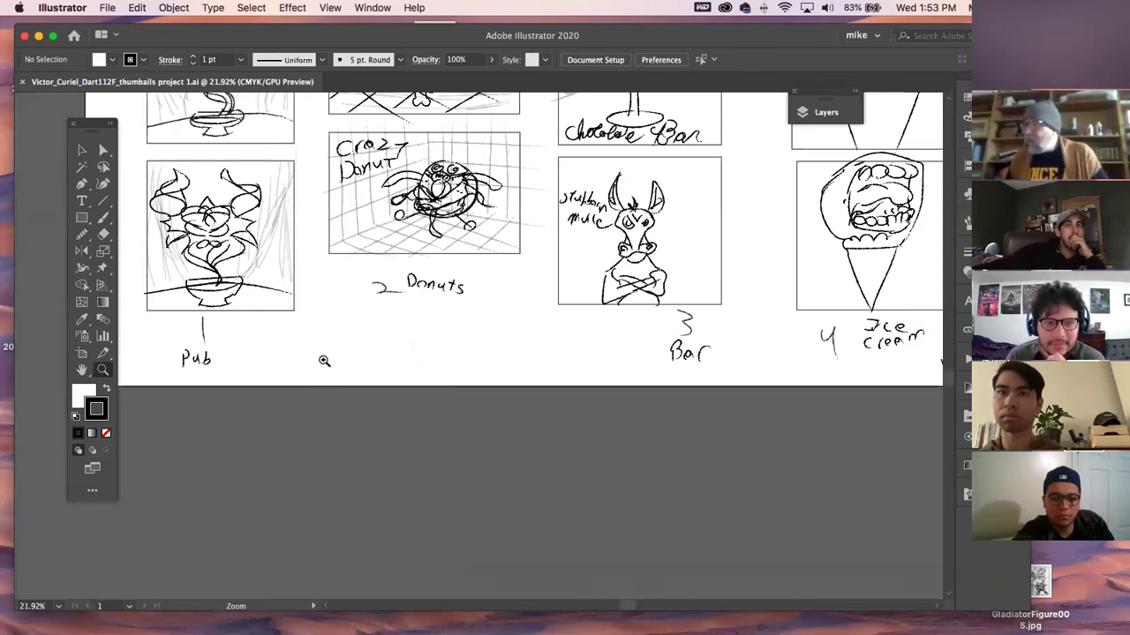
scroll(324, 360, "up", 6)
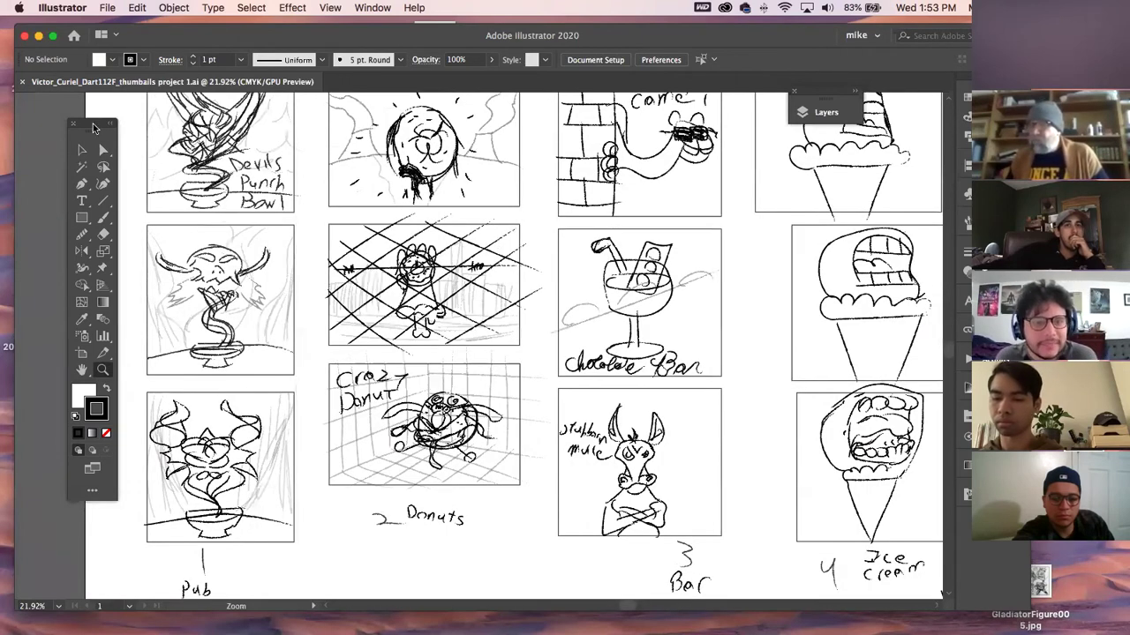
scroll(420, 298, "up", 1)
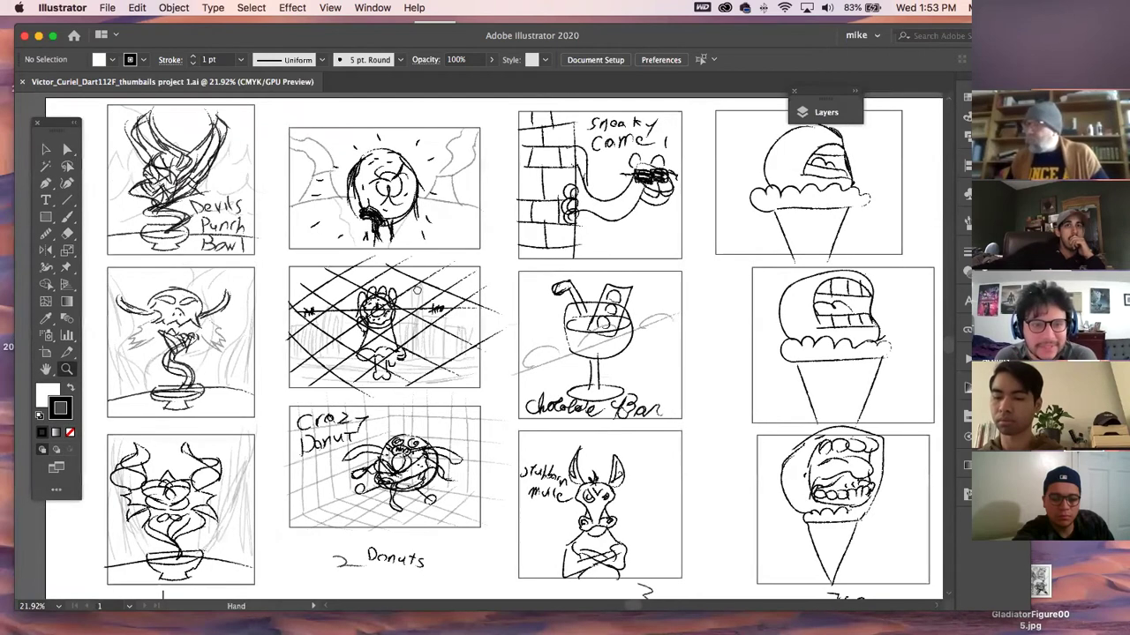
scroll(417, 297, "right", 1)
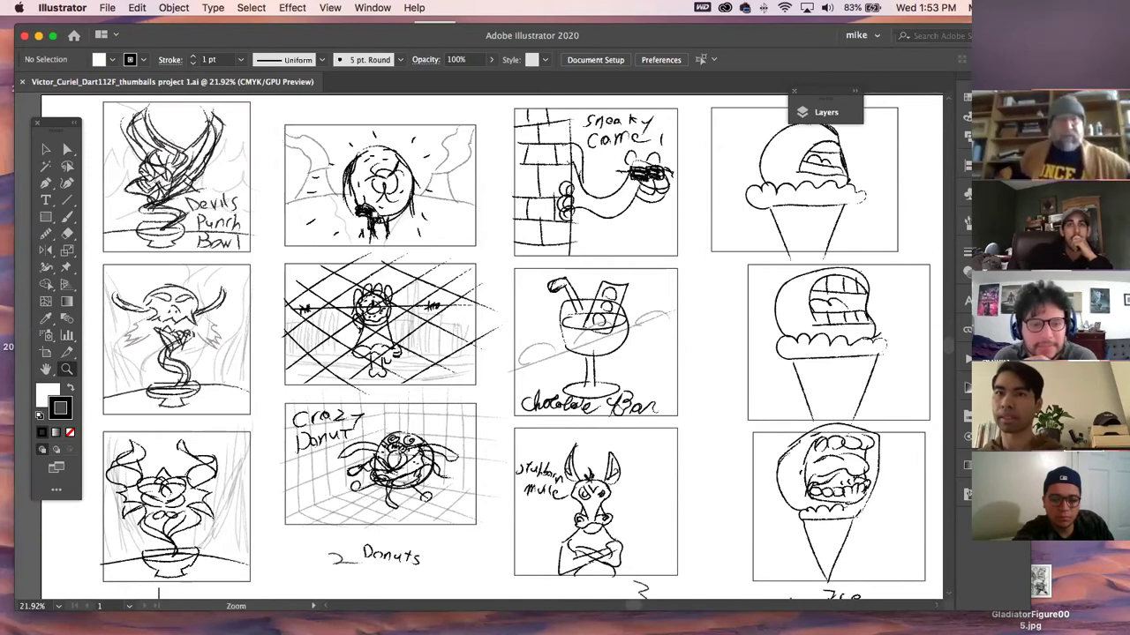
- Return to Illustrator from Chrome and study the four columns of thumbnail concepts as a whole and up close
key("super+Tab")
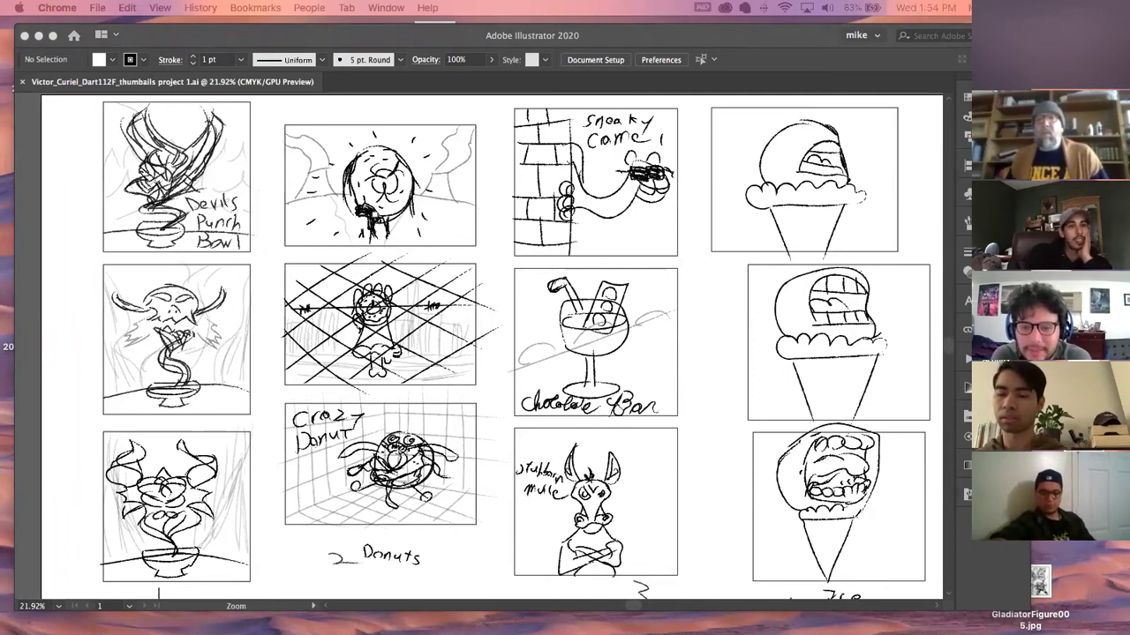
left_click(141, 35)
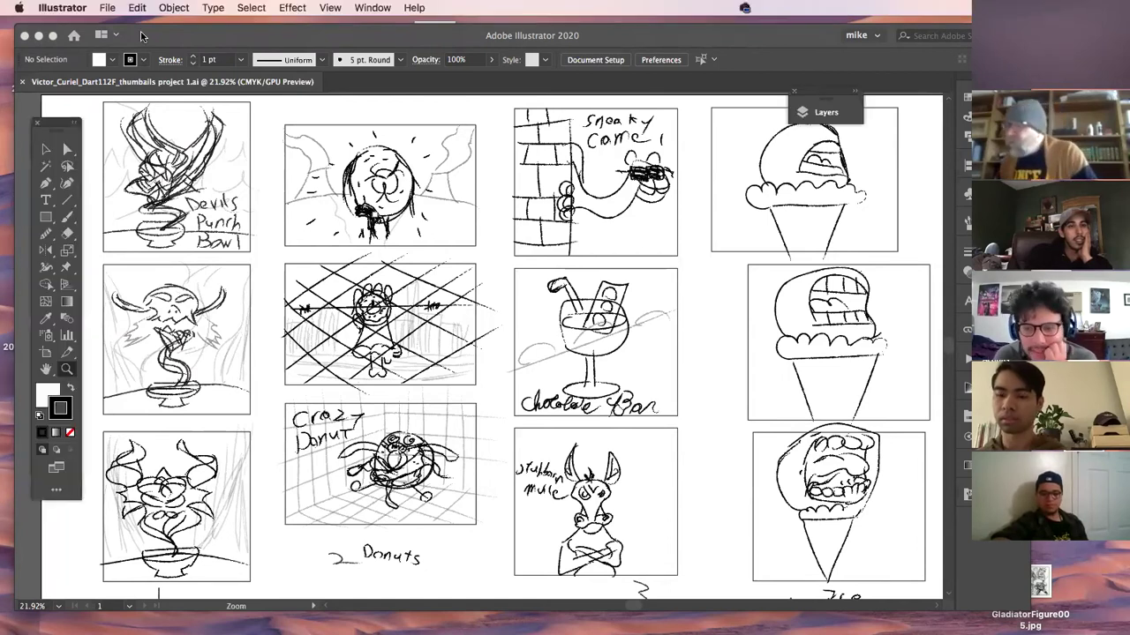
left_click_drag(395, 181, 425, 225)
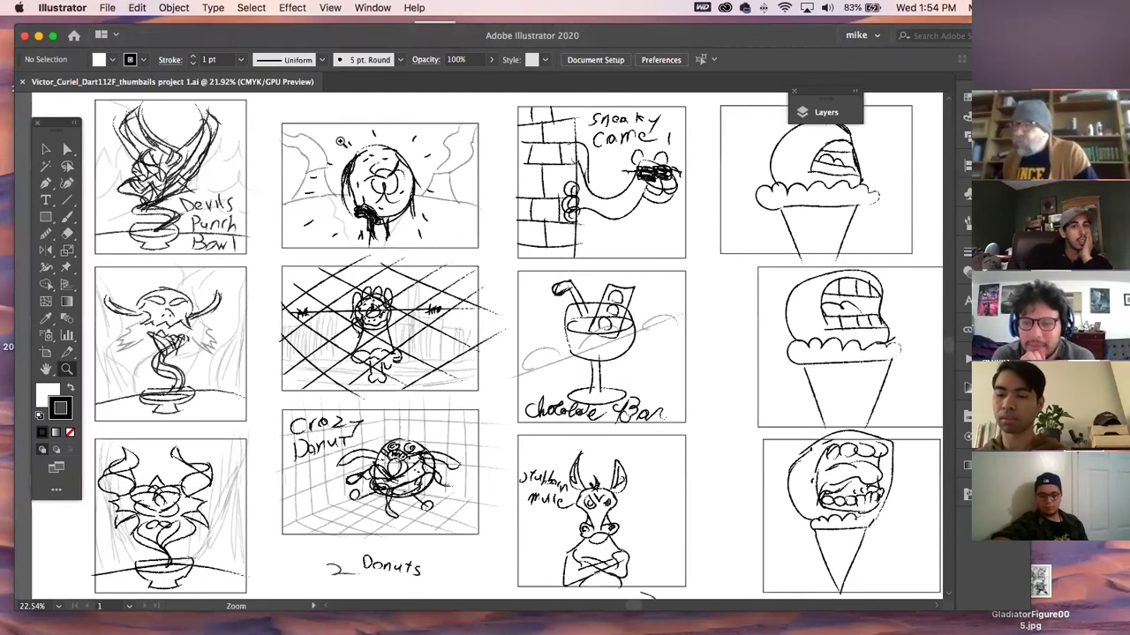
left_click(389, 181, "alt")
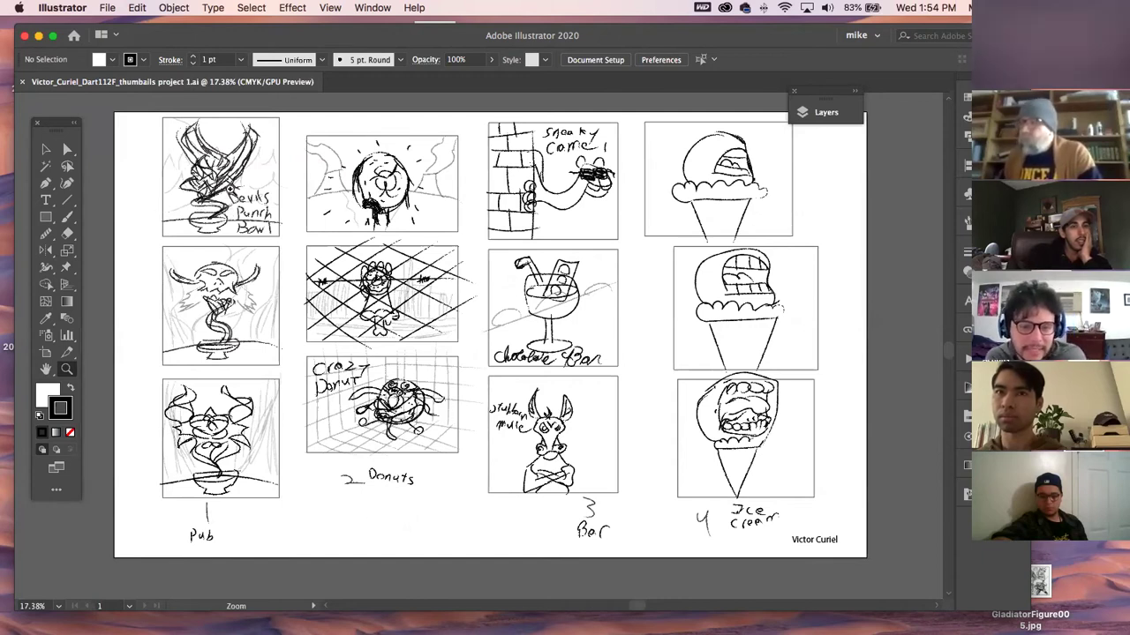
left_click(236, 194)
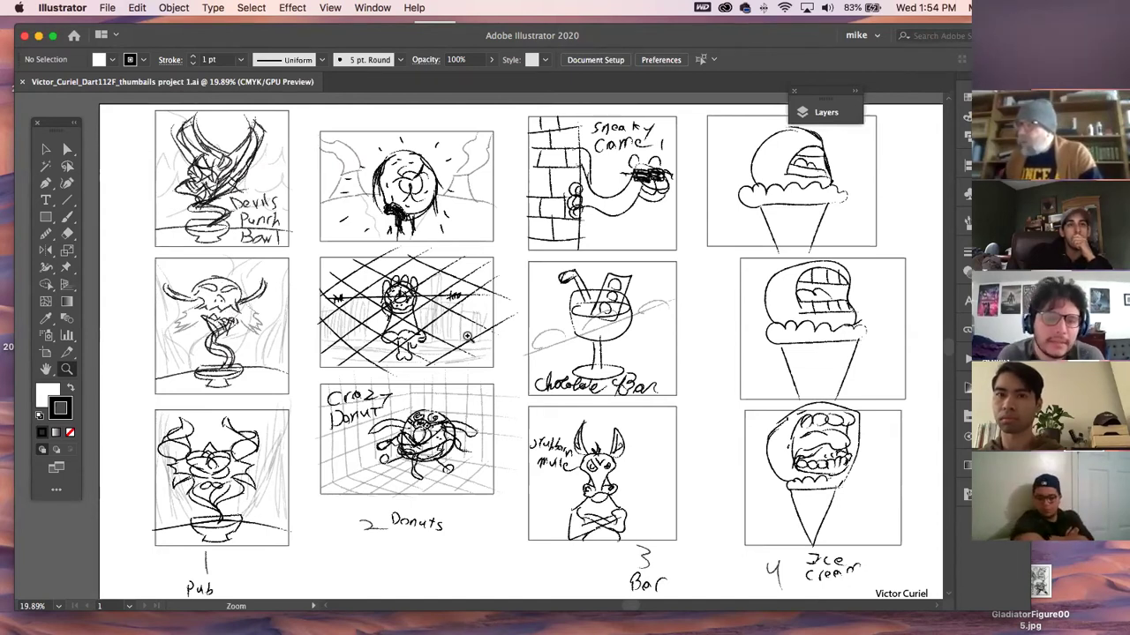
scroll(389, 221, "up", 2)
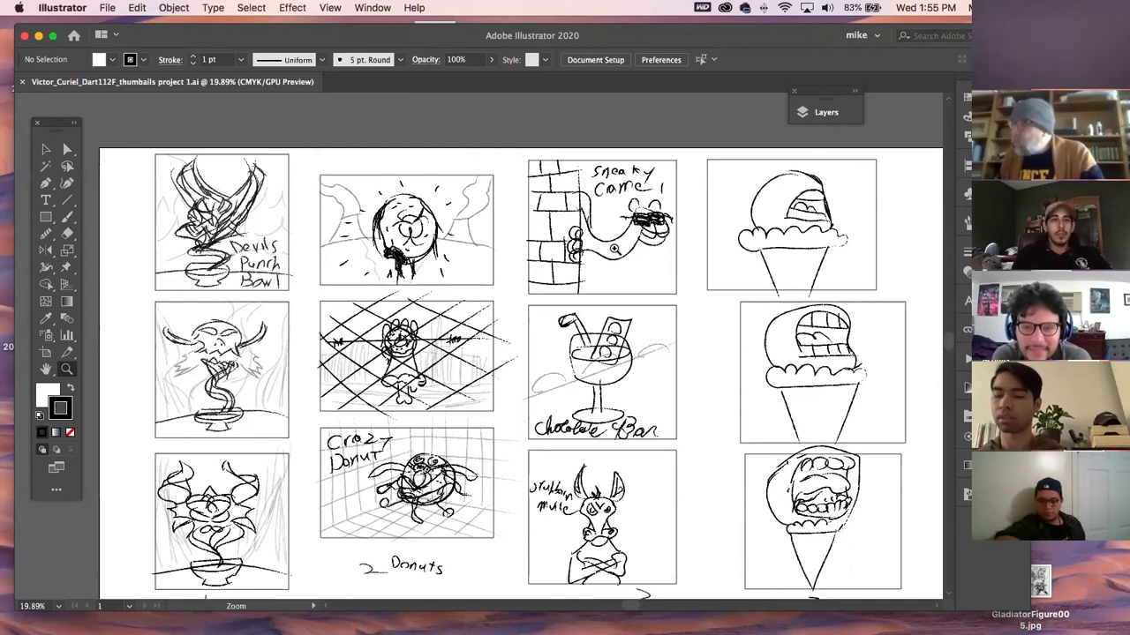
- Look over all four columns of thumbnail concepts once more and close the project 1 thumbnails document
scroll(614, 249, "down", 3)
scroll(615, 252, "up", 2)
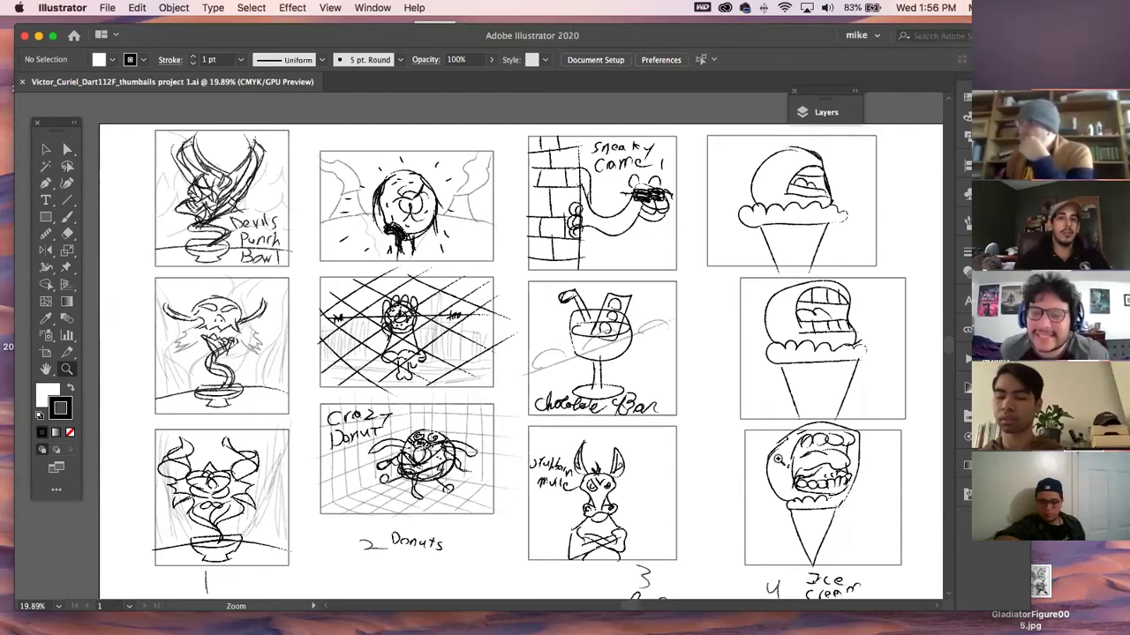
scroll(778, 459, "up", 1)
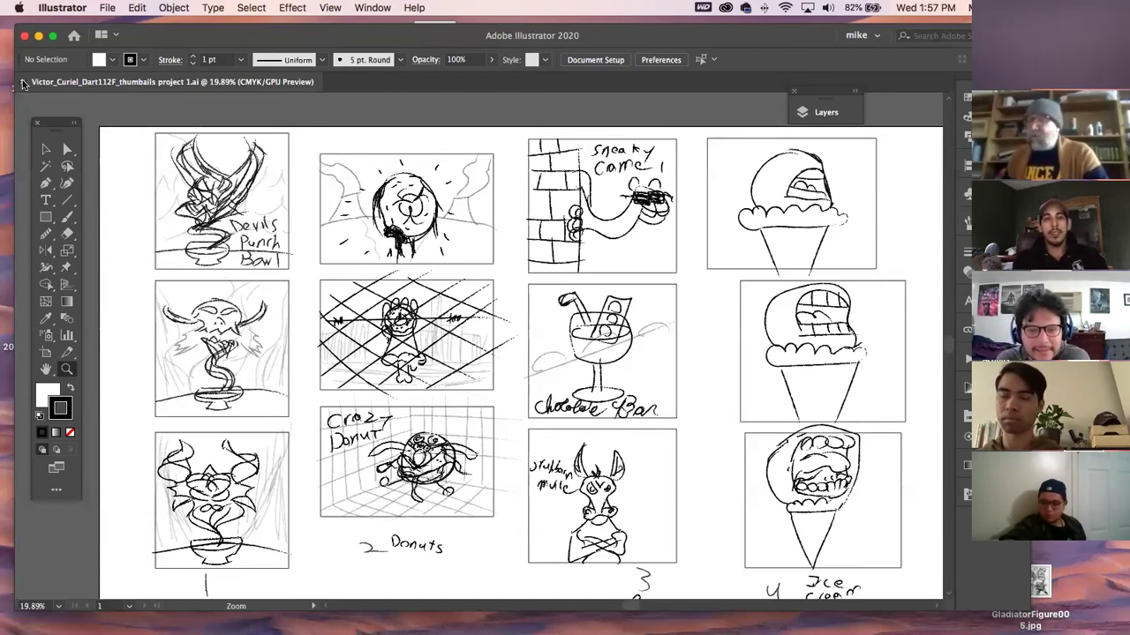
key("super+w")
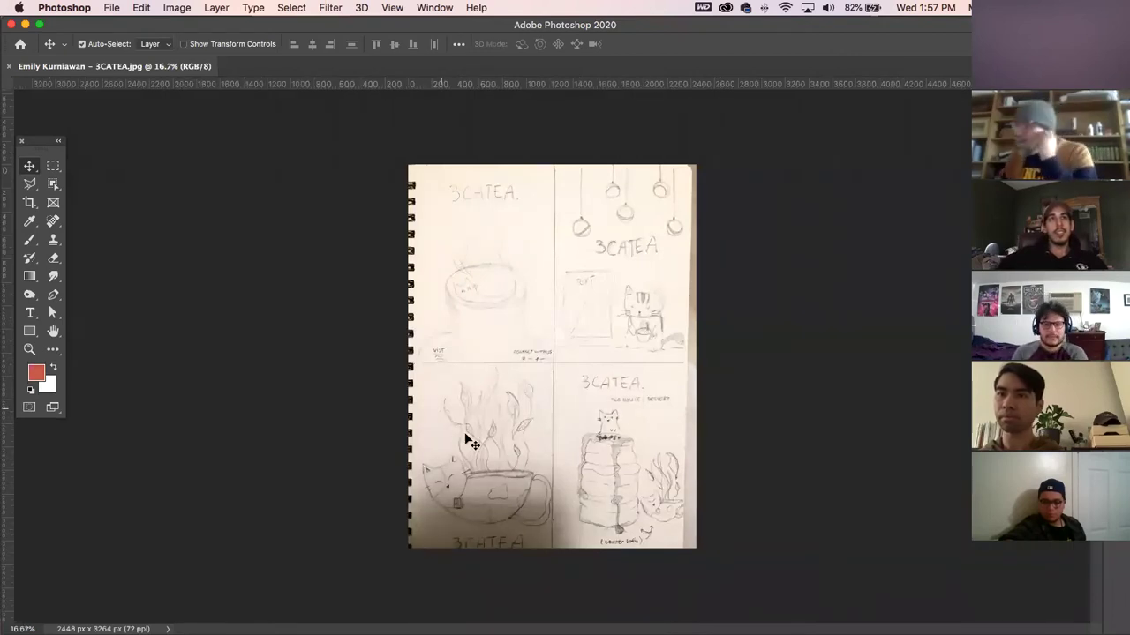
- Examine the 3CATEA sketch page in Photoshop as a whole and its two upper concepts up close
left_click(28, 351)
left_click(495, 341)
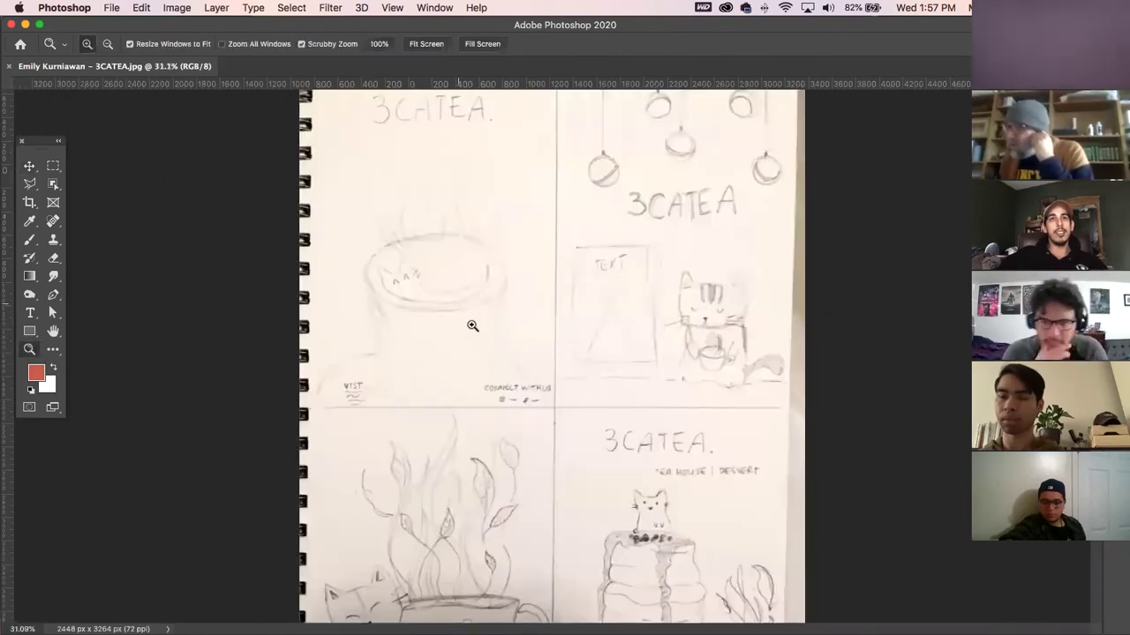
scroll(474, 328, "down", 1)
scroll(476, 328, "down", 1)
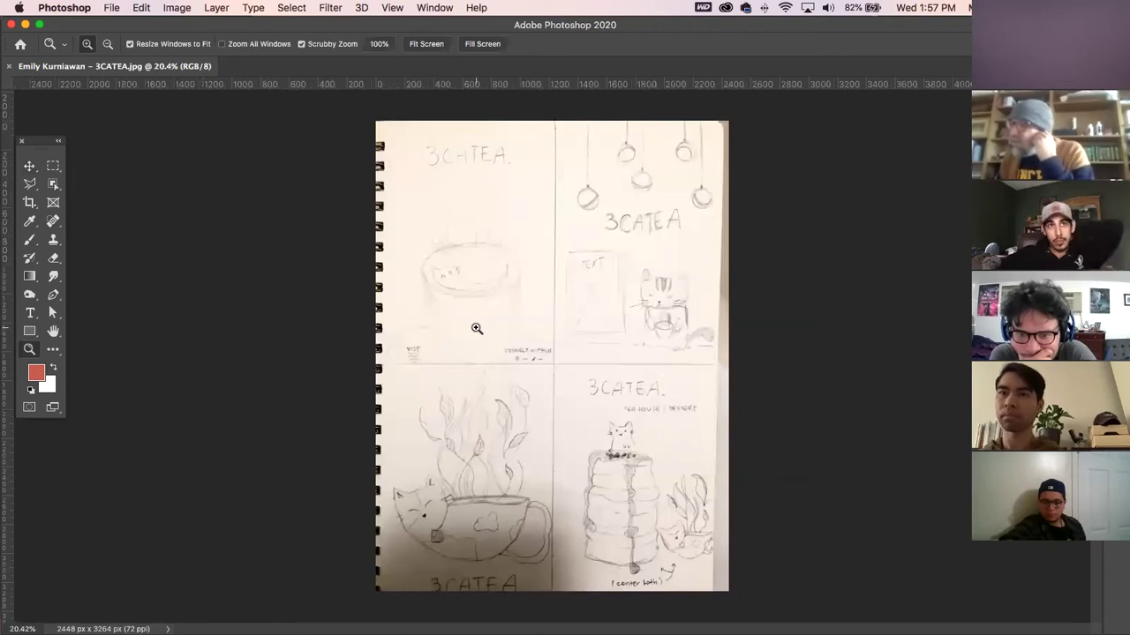
scroll(492, 326, "up", 1)
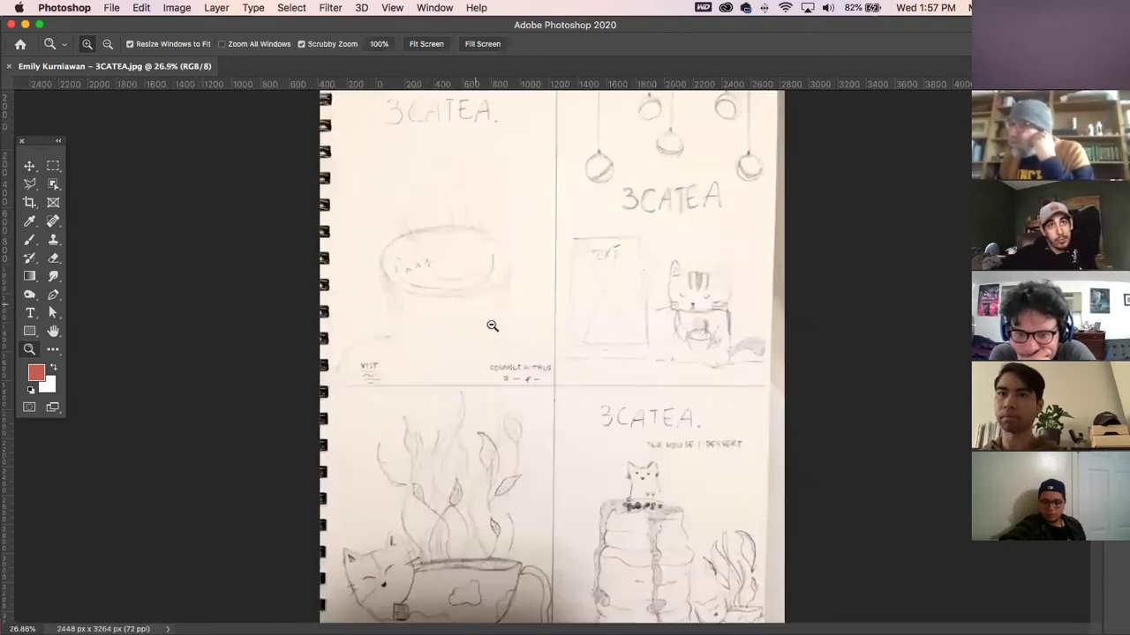
scroll(499, 348, "up", 1)
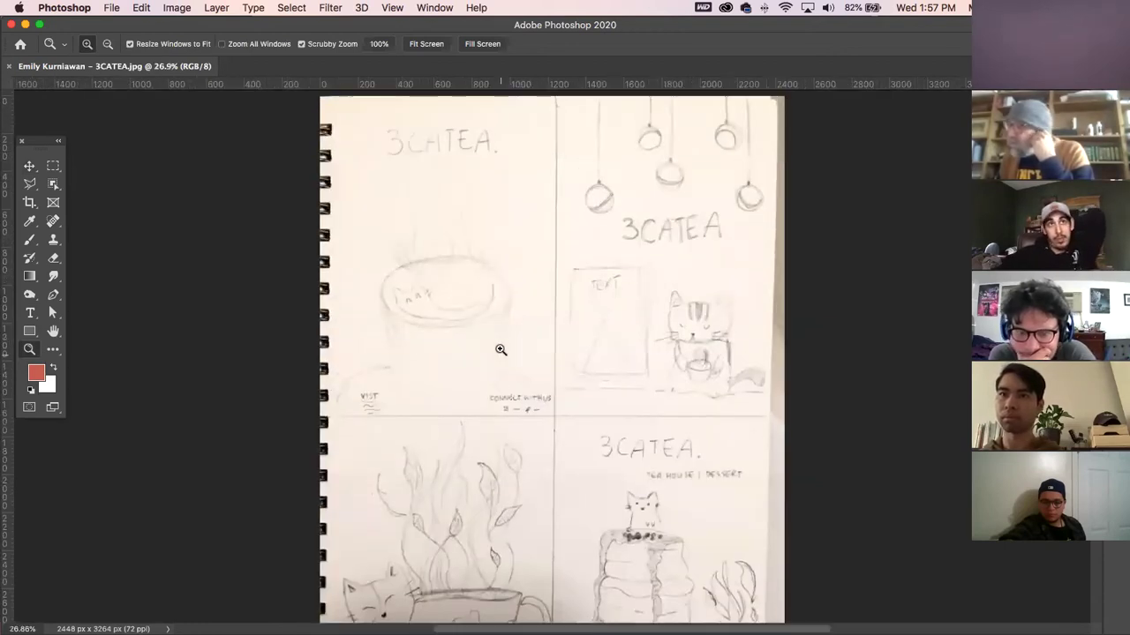
scroll(500, 348, "up", 1)
scroll(498, 343, "up", 1)
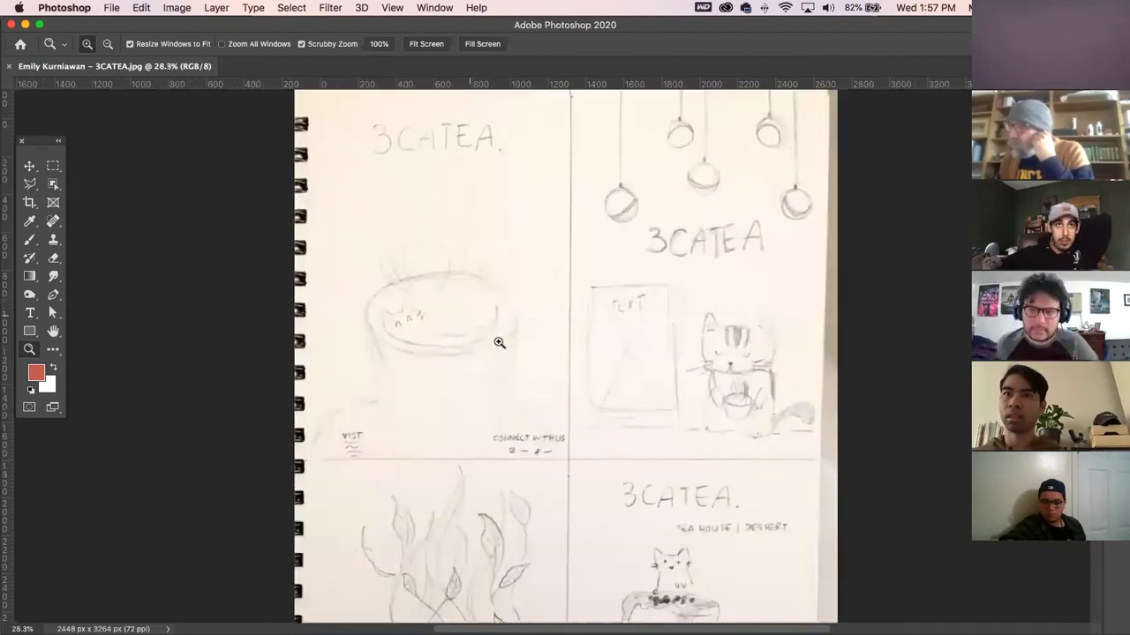
scroll(486, 348, "up", 2)
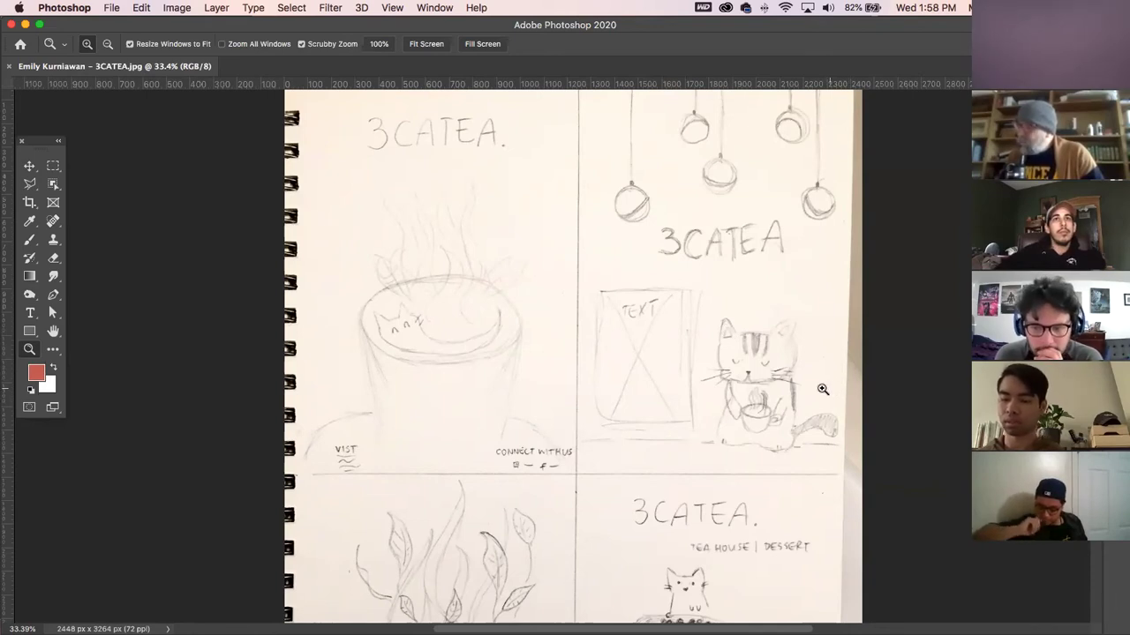
- Study the lower 3CATEA concepts with the cat teacup and pancake stack and compare them with the upper two
scroll(814, 390, "down", 1)
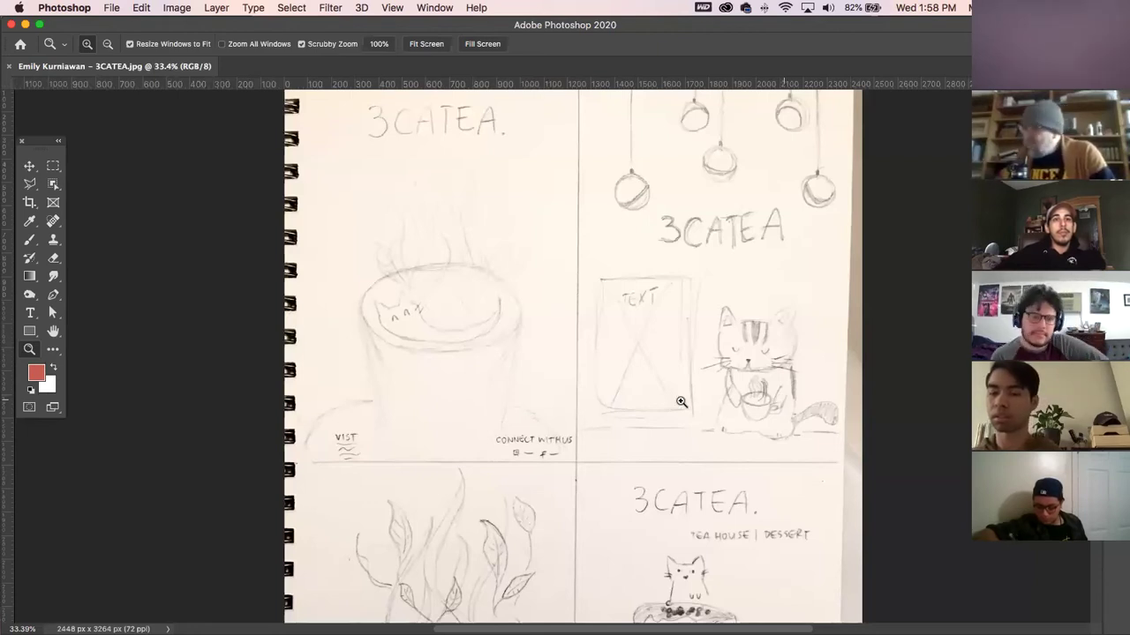
scroll(678, 404, "down", 3)
scroll(617, 433, "down", 3)
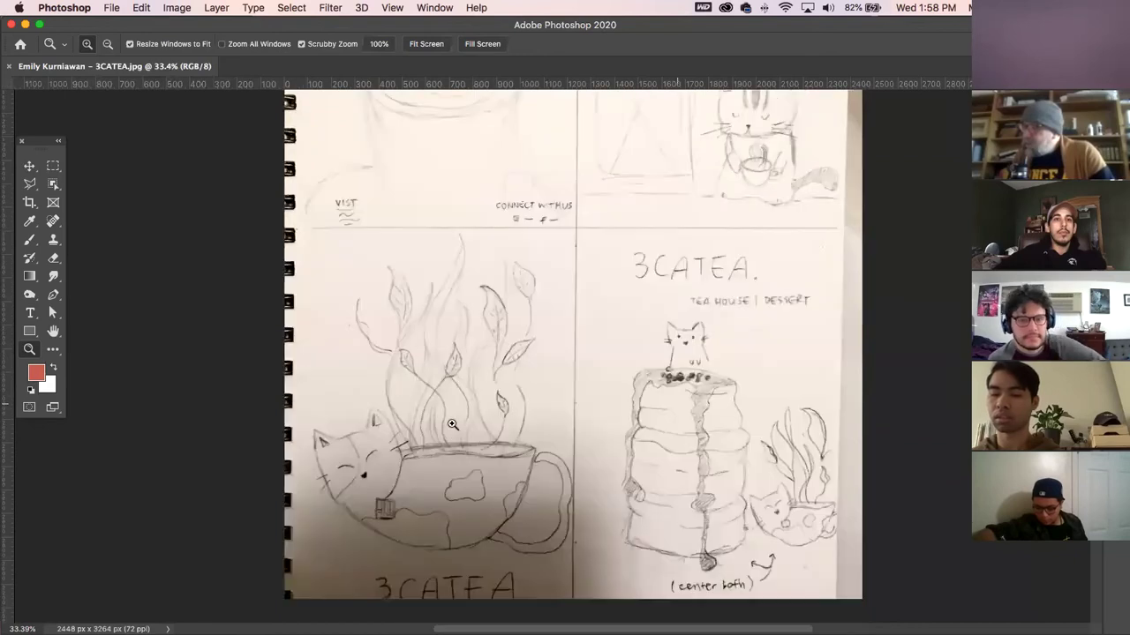
scroll(510, 483, "down", 1)
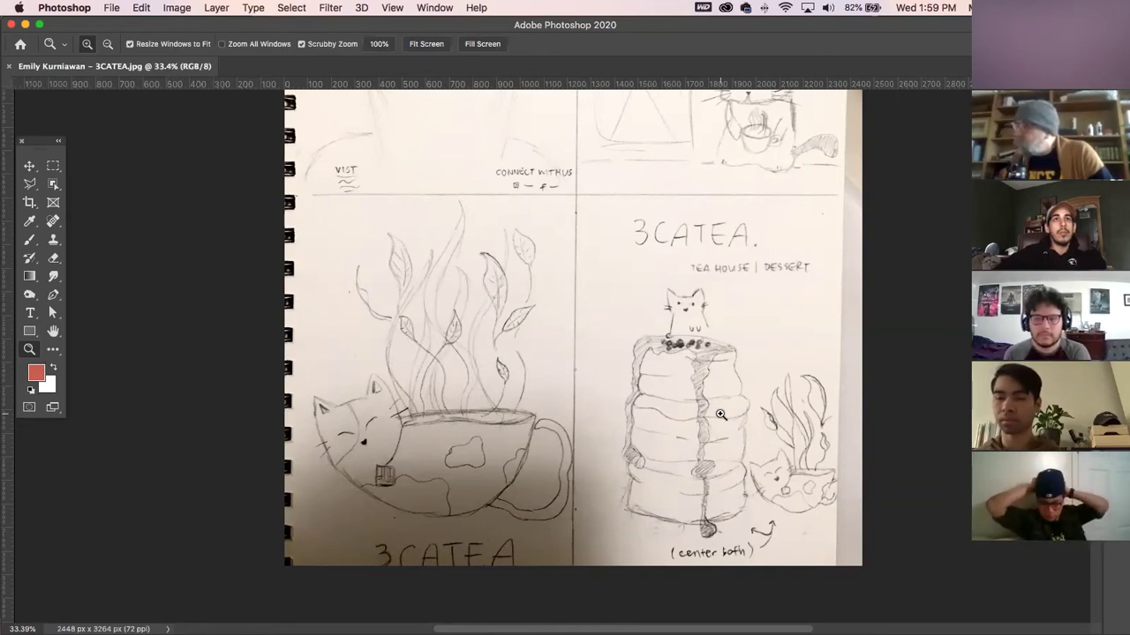
scroll(720, 413, "up", 1)
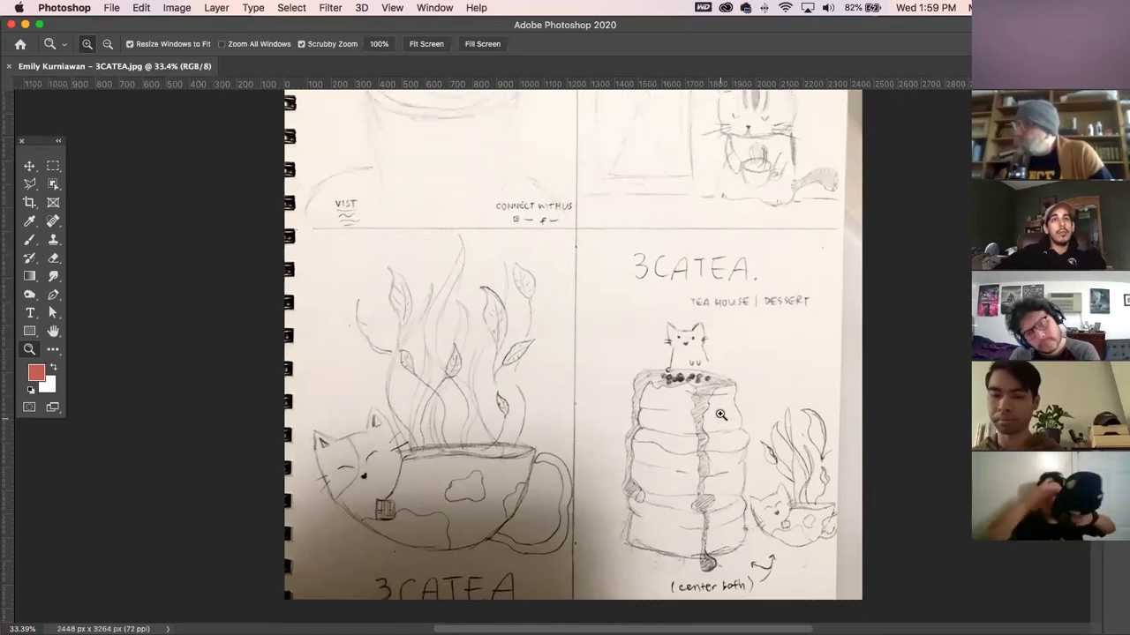
scroll(720, 414, "up", 1)
scroll(720, 414, "up", 3)
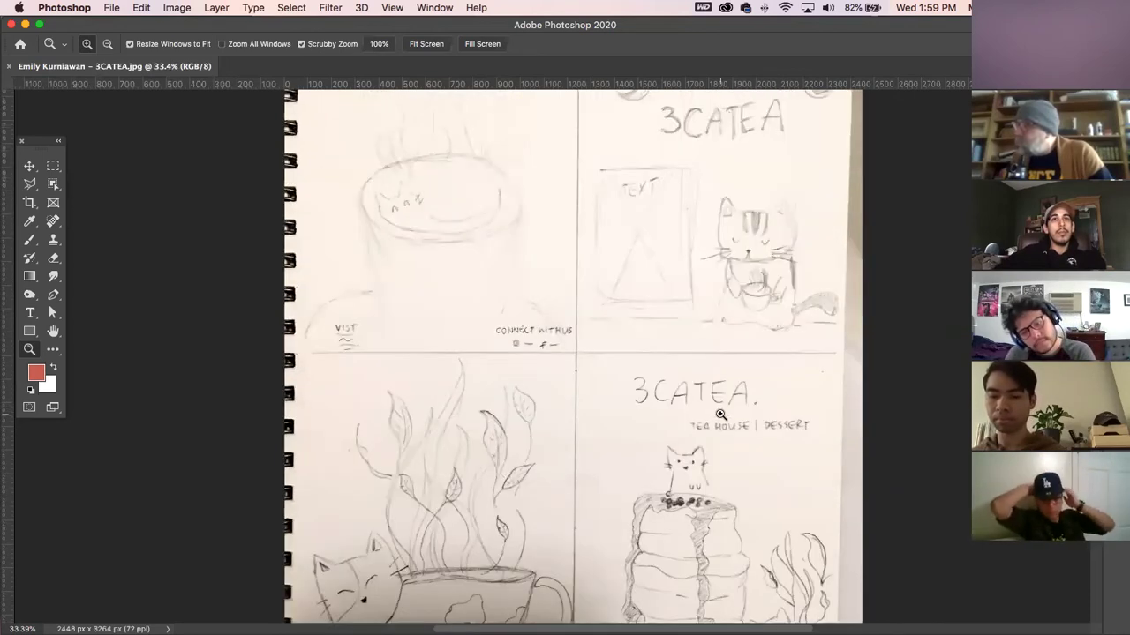
scroll(756, 376, "up", 3)
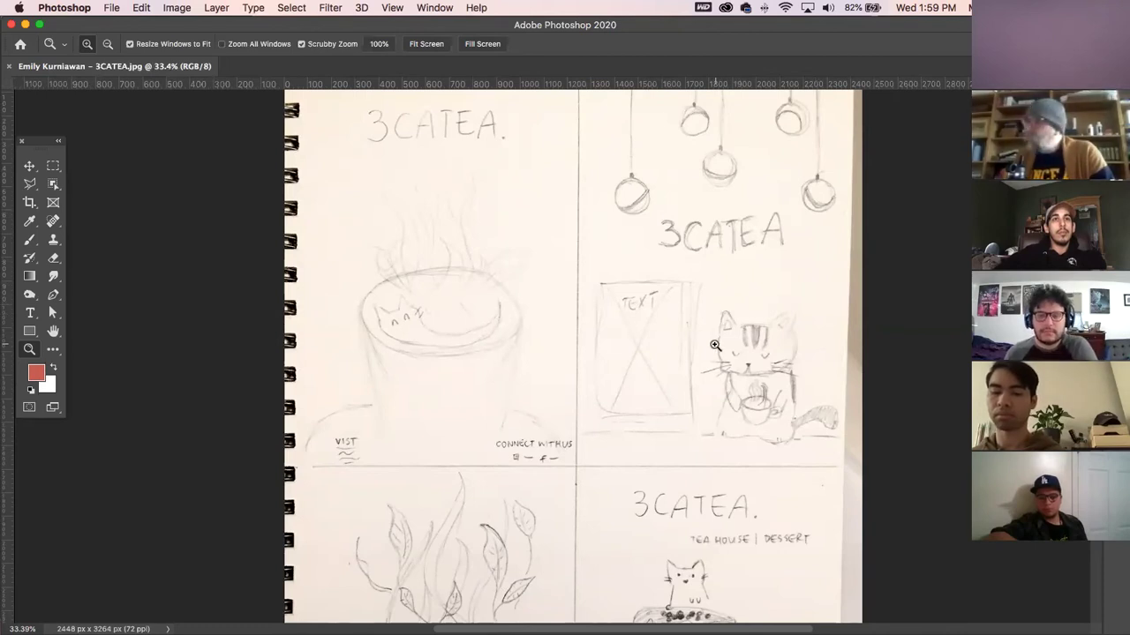
scroll(715, 344, "up", 1)
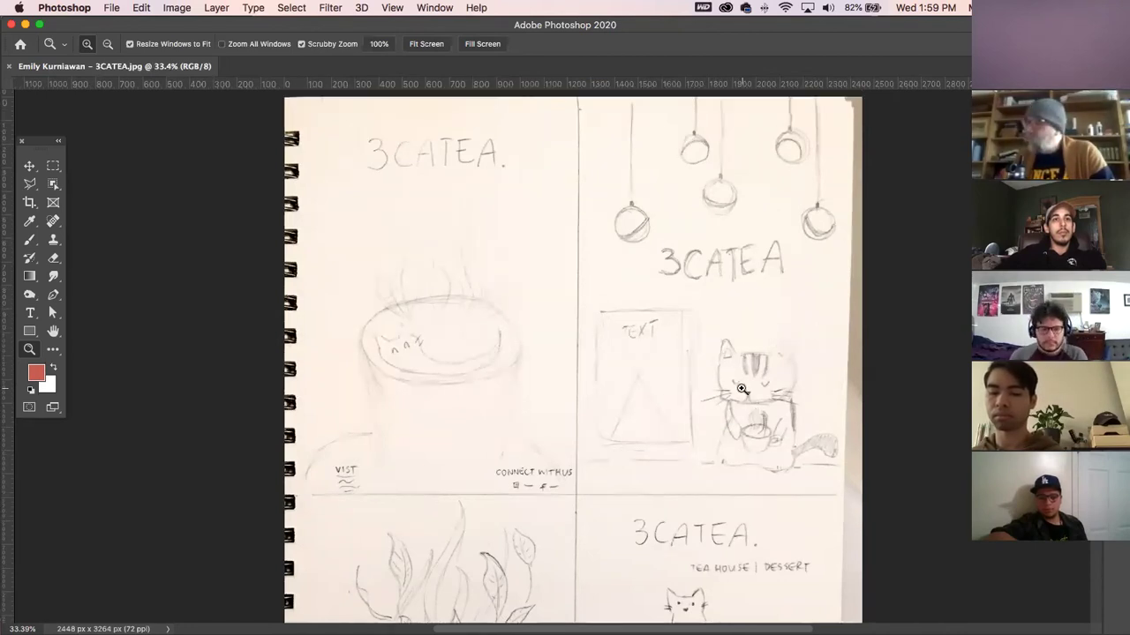
scroll(751, 416, "down", 10)
scroll(750, 291, "up", 4)
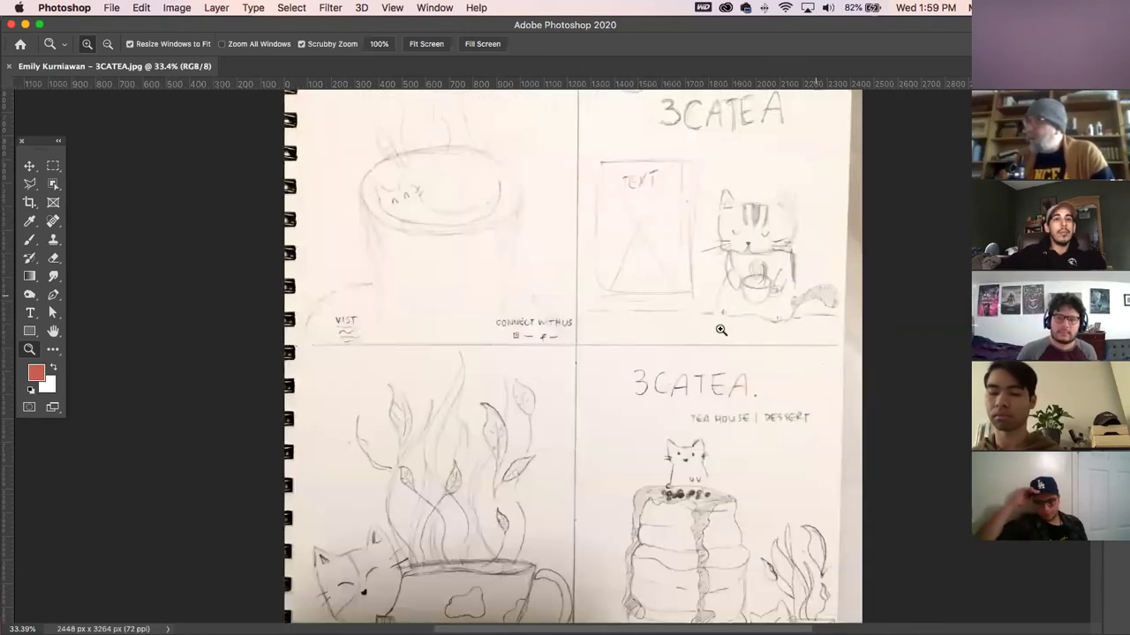
scroll(776, 347, "down", 5)
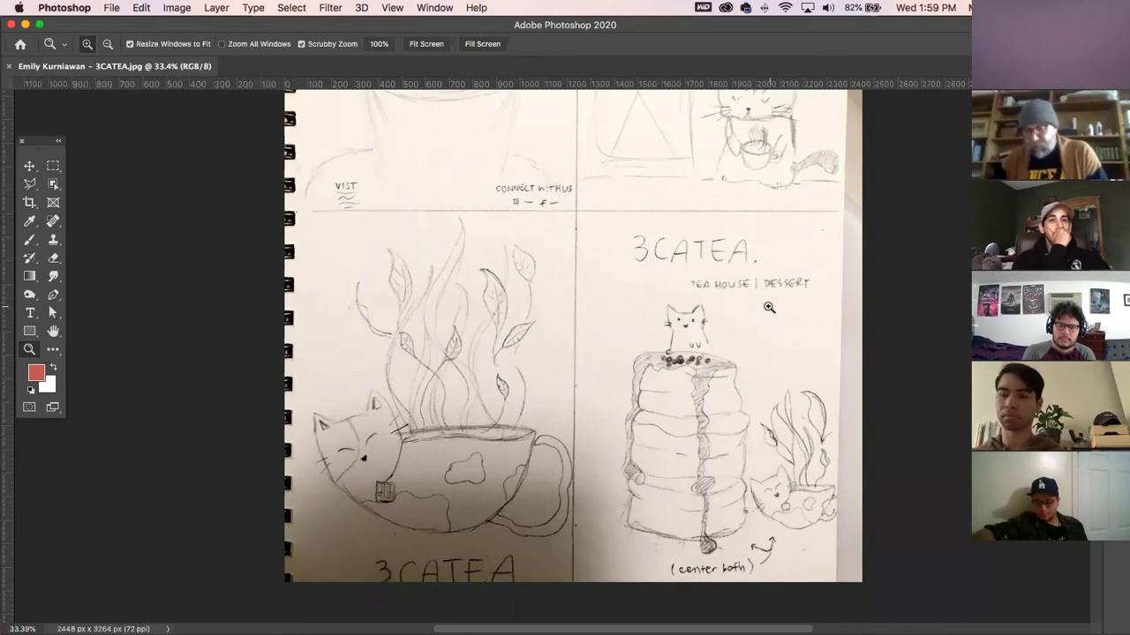
- Brush a red guide stroke beside the pancake-top cat, reset to the default colors and sketch a cat peeking out of a teacup there in black
key("p")
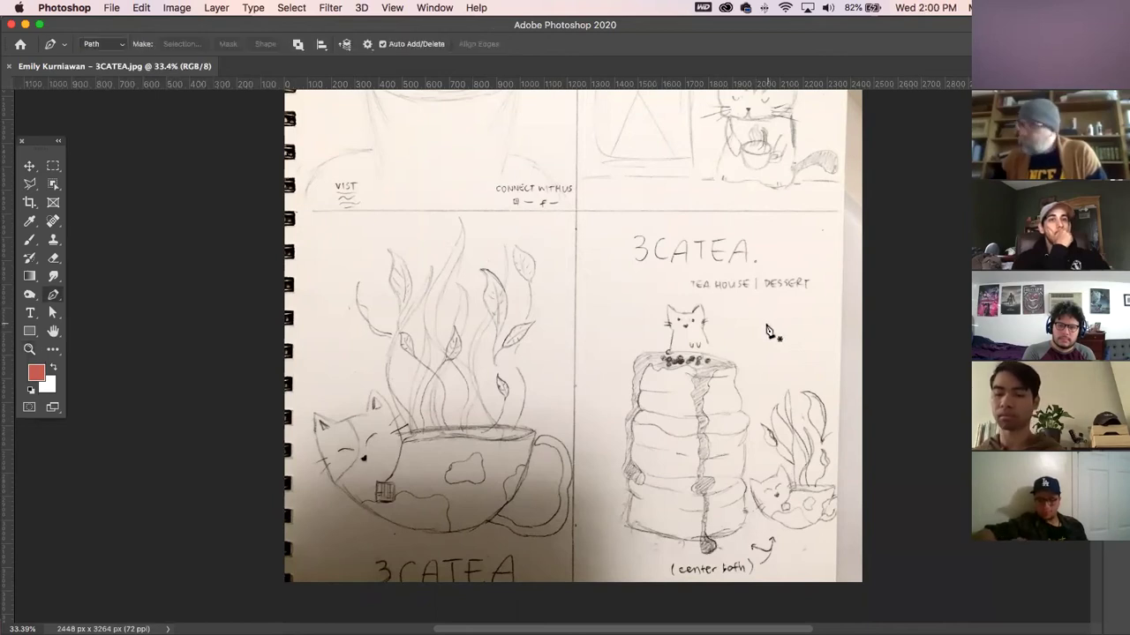
key("b")
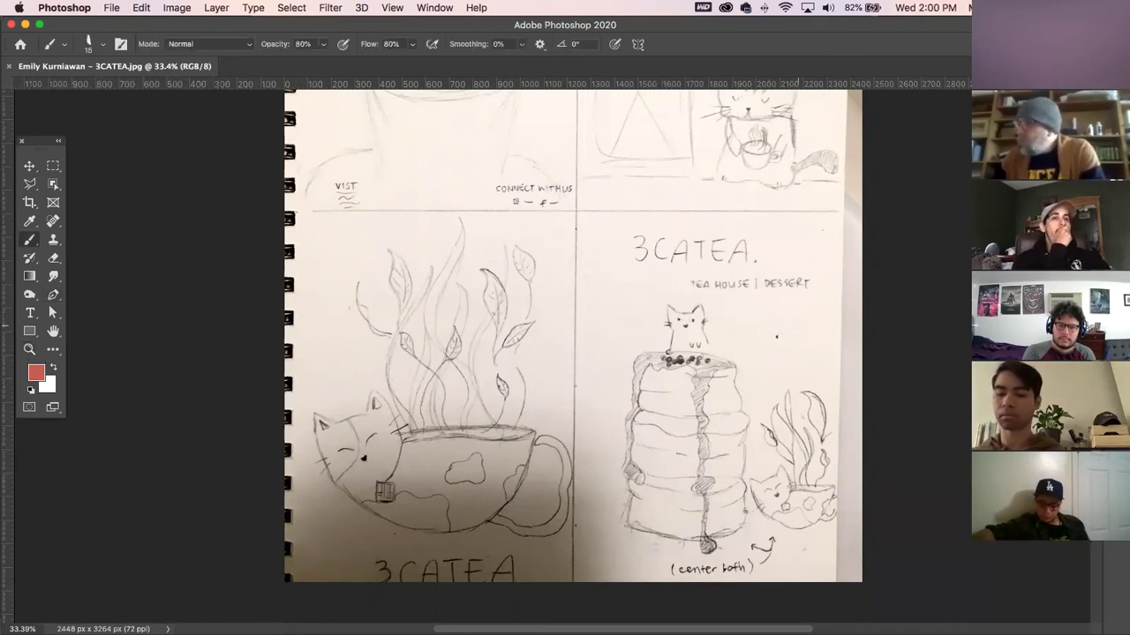
left_click_drag(820, 327, 756, 328)
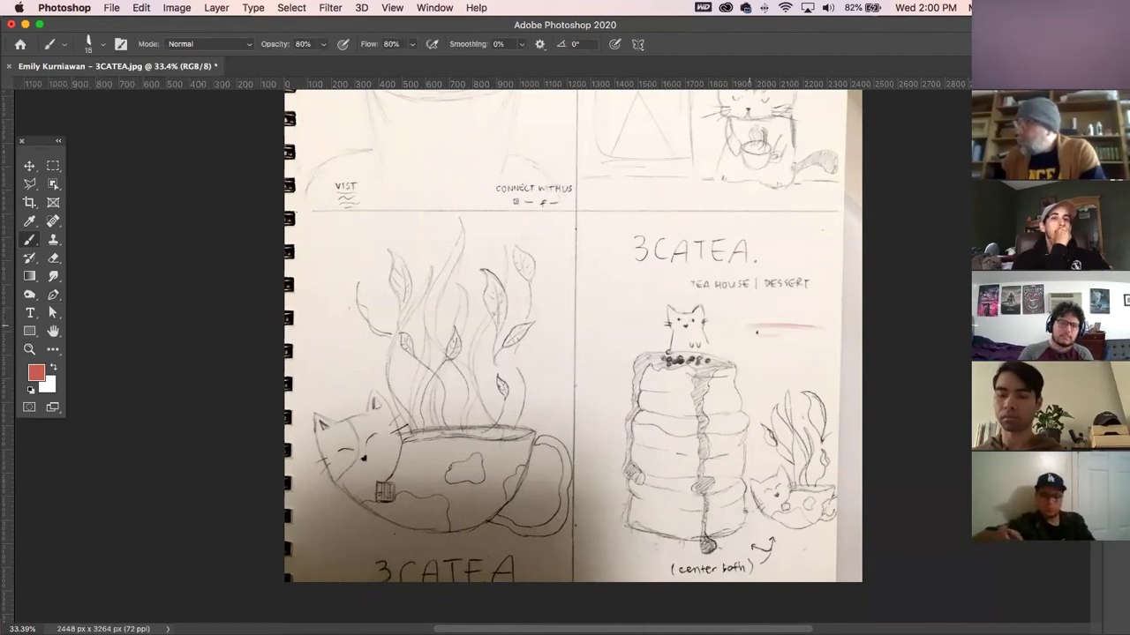
key("d")
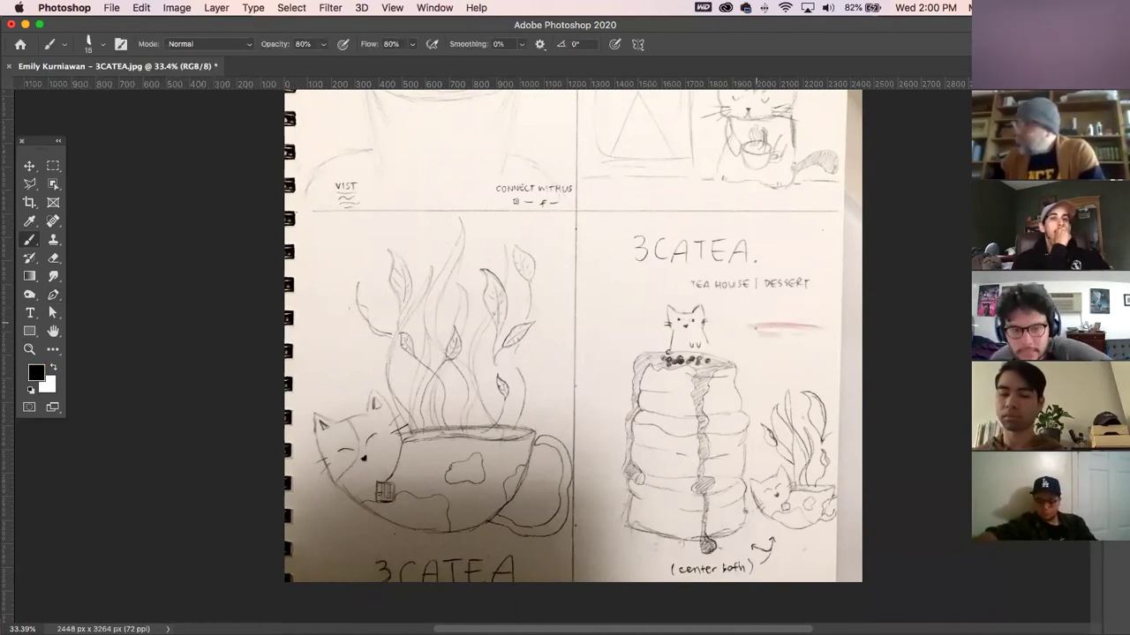
mouse_move(783, 310)
left_mouse_down()
mouse_move(757, 319)
mouse_move(793, 299)
left_mouse_up()
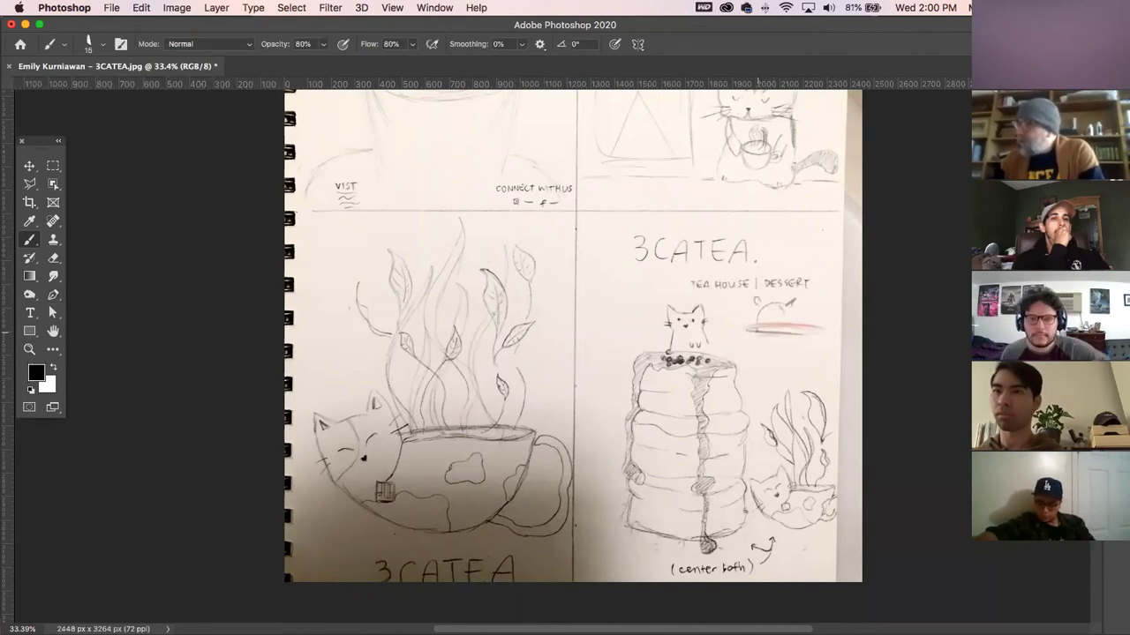
left_click_drag(748, 330, 758, 337)
mouse_move(773, 330)
left_mouse_down()
mouse_move(816, 345)
mouse_move(828, 333)
left_mouse_up()
left_click_drag(747, 334, 777, 376)
mouse_move(821, 334)
left_mouse_down()
mouse_move(817, 361)
mouse_move(830, 371)
mouse_move(813, 370)
left_mouse_up()
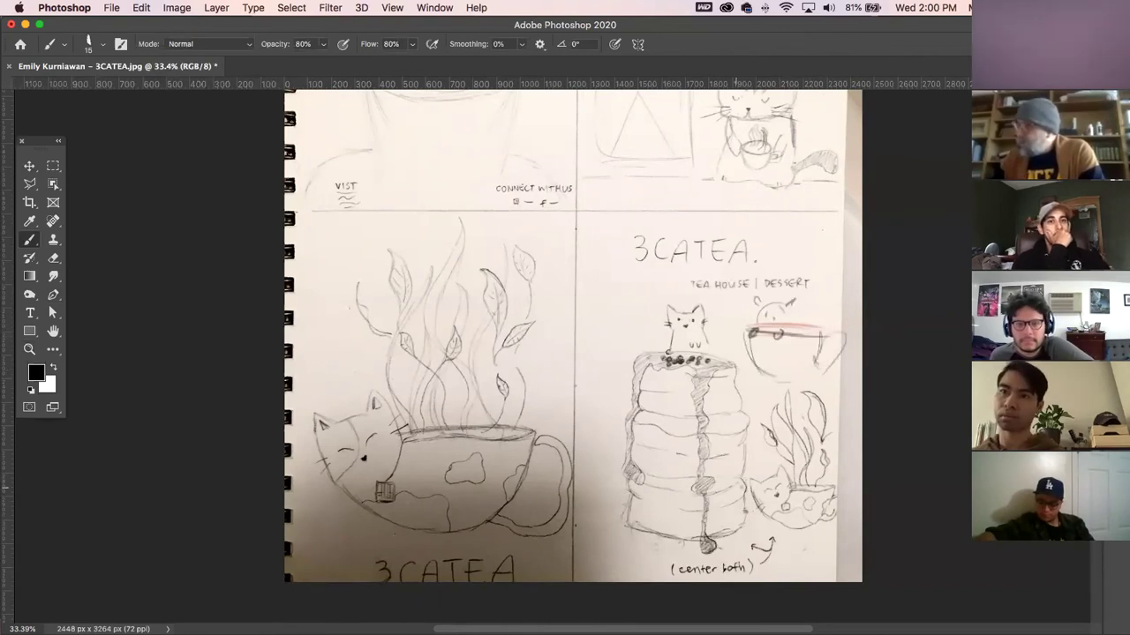
- Sketch a larger teacup with a cat's head and rising steam overlapping the base of the pancake stack
left_click_drag(722, 484, 785, 485)
mouse_move(706, 484)
left_mouse_down()
mouse_move(785, 485)
mouse_move(761, 542)
left_mouse_up()
left_click_drag(697, 498, 751, 549)
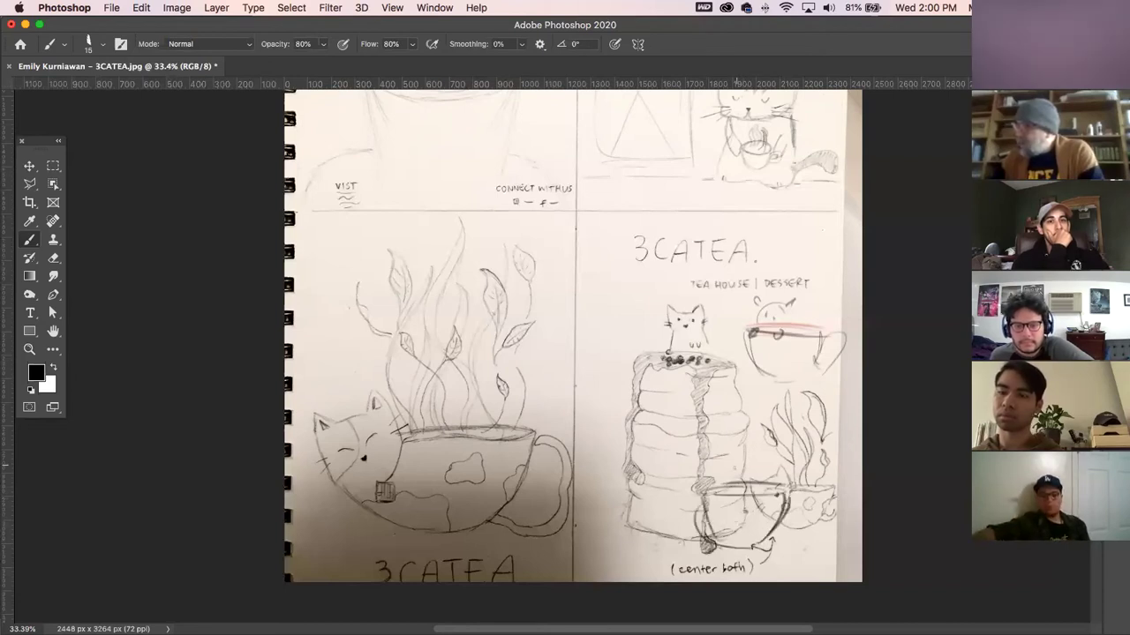
mouse_move(735, 468)
left_mouse_down()
mouse_move(757, 457)
mouse_move(773, 470)
mouse_move(757, 502)
mouse_move(791, 496)
mouse_move(797, 439)
left_mouse_up()
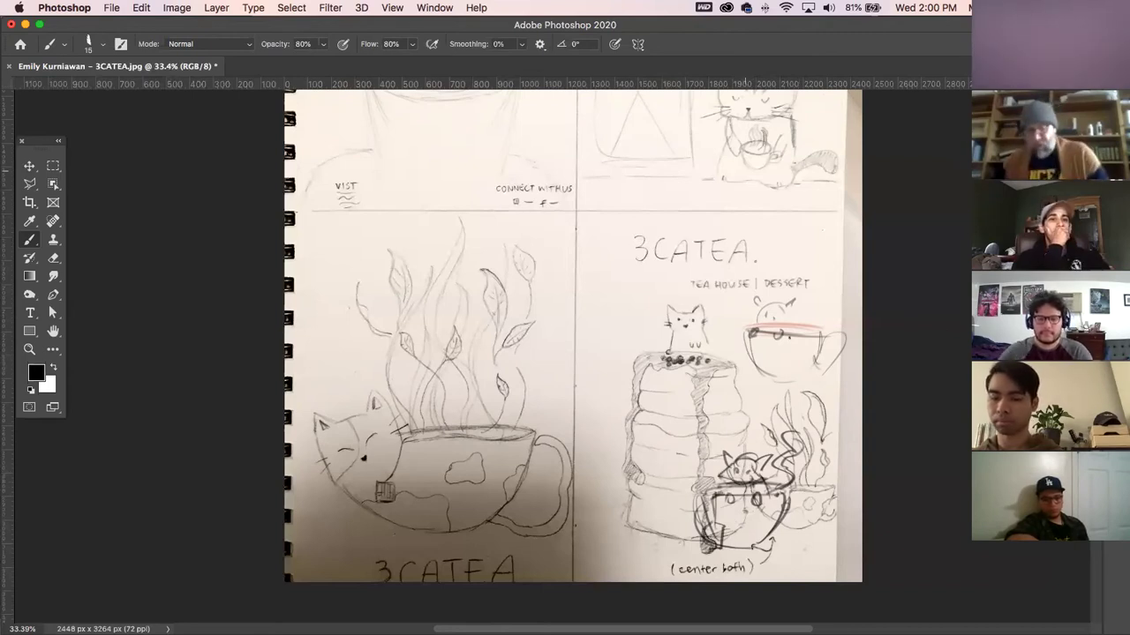
- Sketch a wider cat head with pointed ears and a smiling face above the striped cat in the upper-right concept
mouse_move(711, 370)
left_mouse_down()
mouse_move(723, 541)
mouse_move(723, 505)
left_mouse_up()
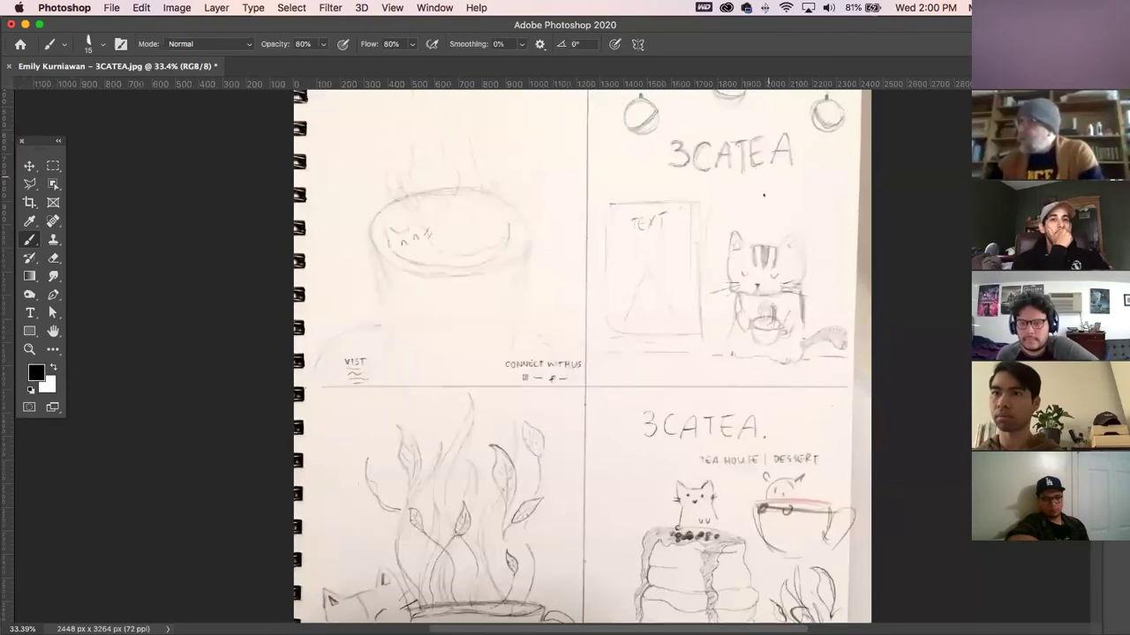
left_click_drag(735, 199, 805, 182)
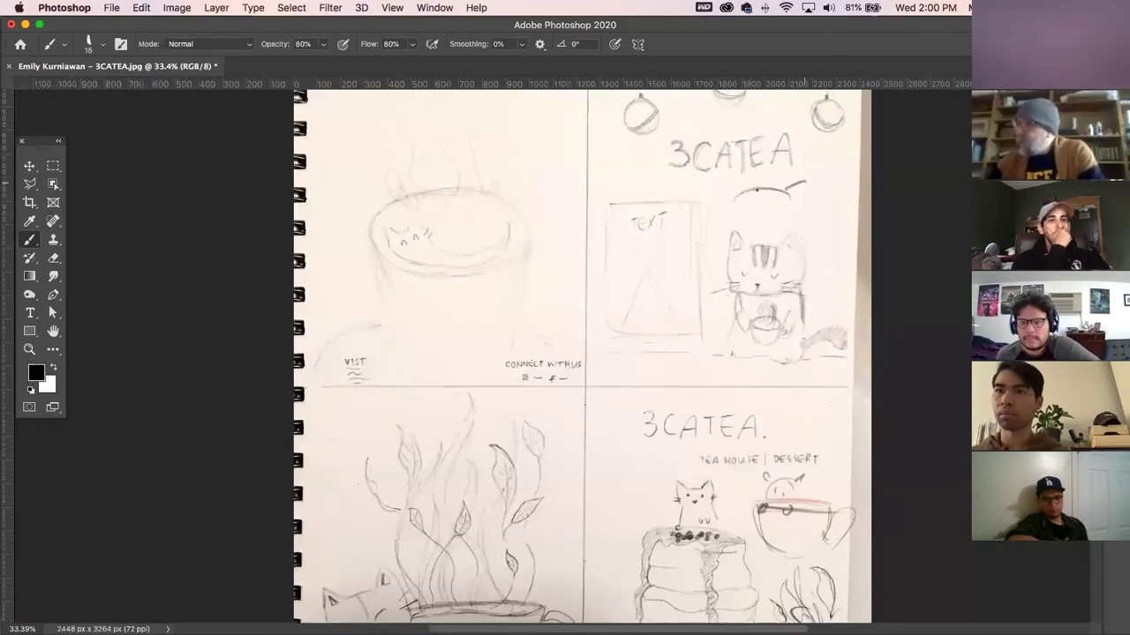
mouse_move(719, 196)
left_mouse_down()
mouse_move(739, 187)
mouse_move(718, 187)
mouse_move(712, 233)
mouse_move(803, 209)
left_mouse_up()
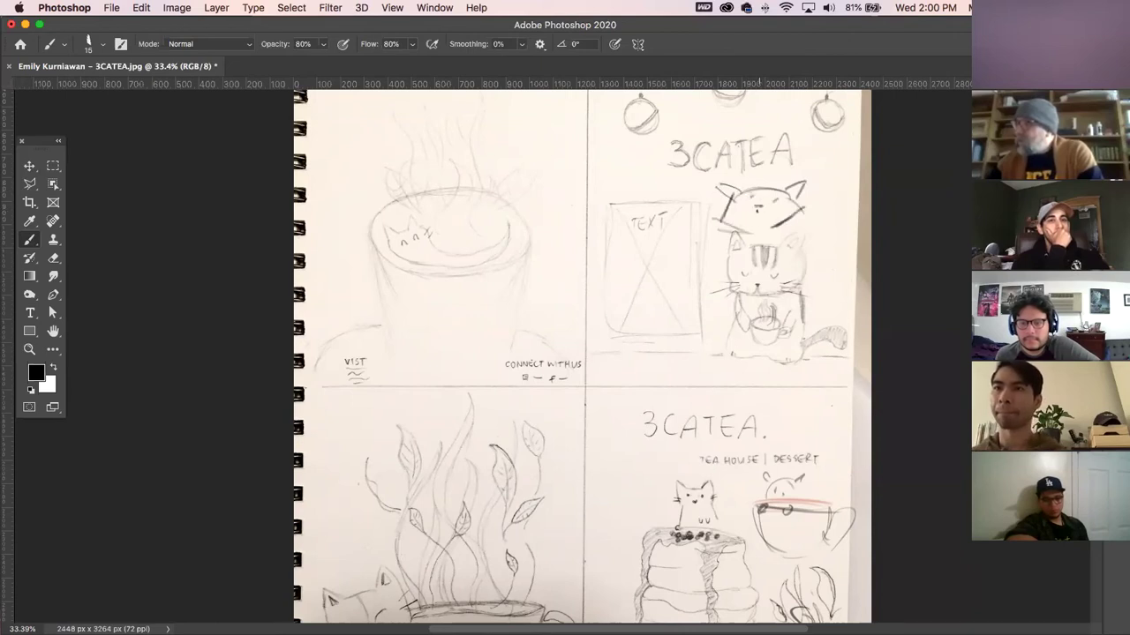
left_click_drag(754, 217, 775, 210)
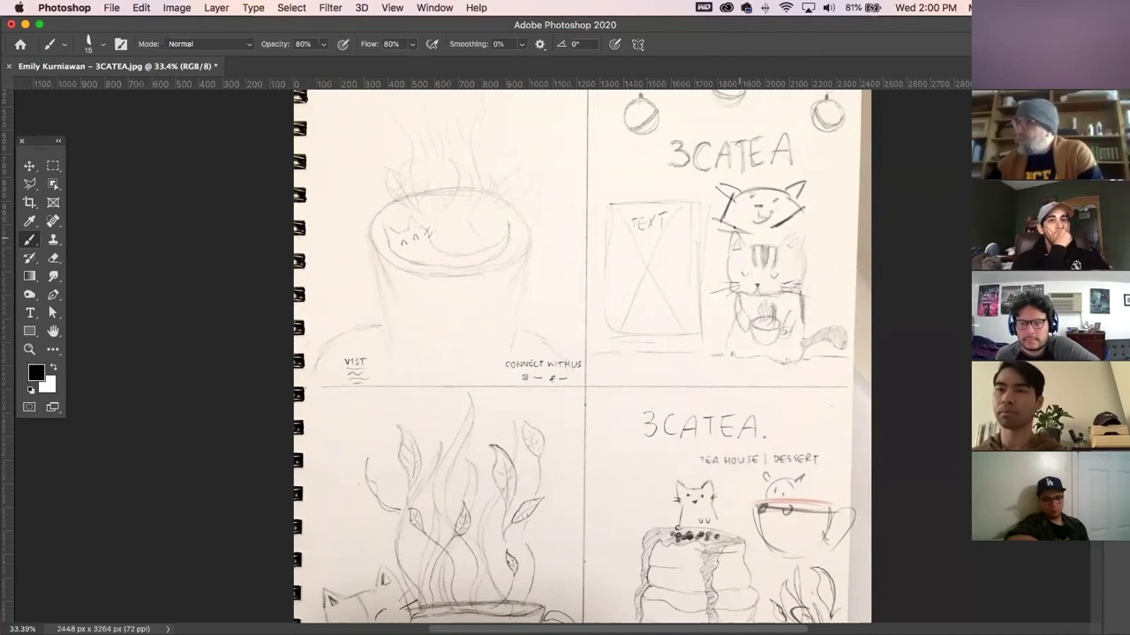
left_click_drag(738, 227, 734, 242)
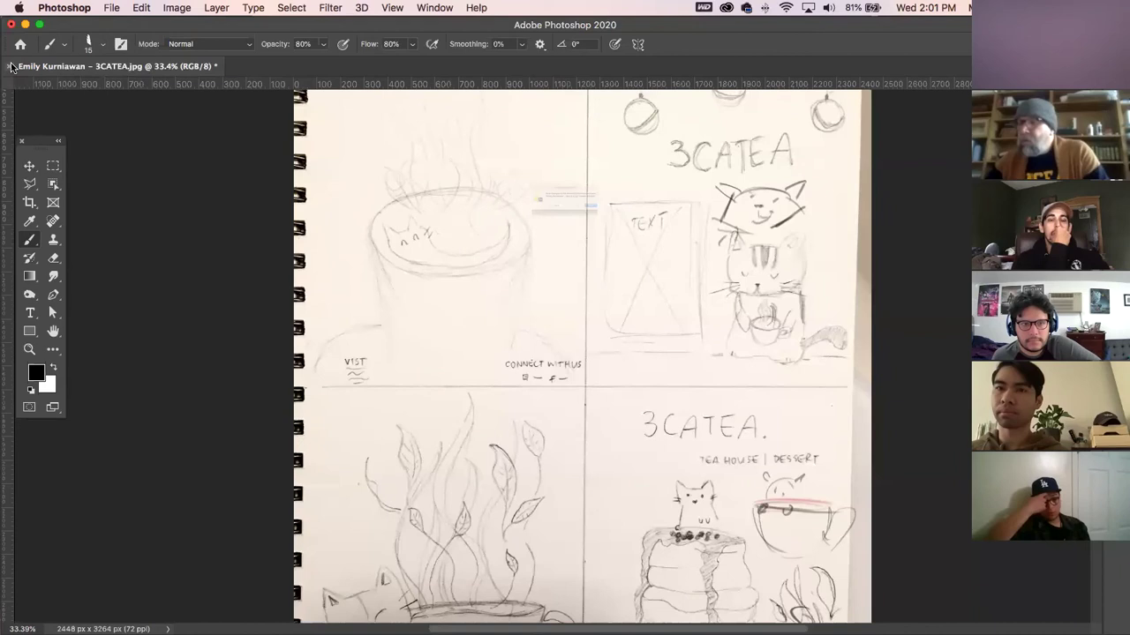
- Close the 3CATEA sketch image without saving the brush markup and switch to Illustrator
left_click(11, 66)
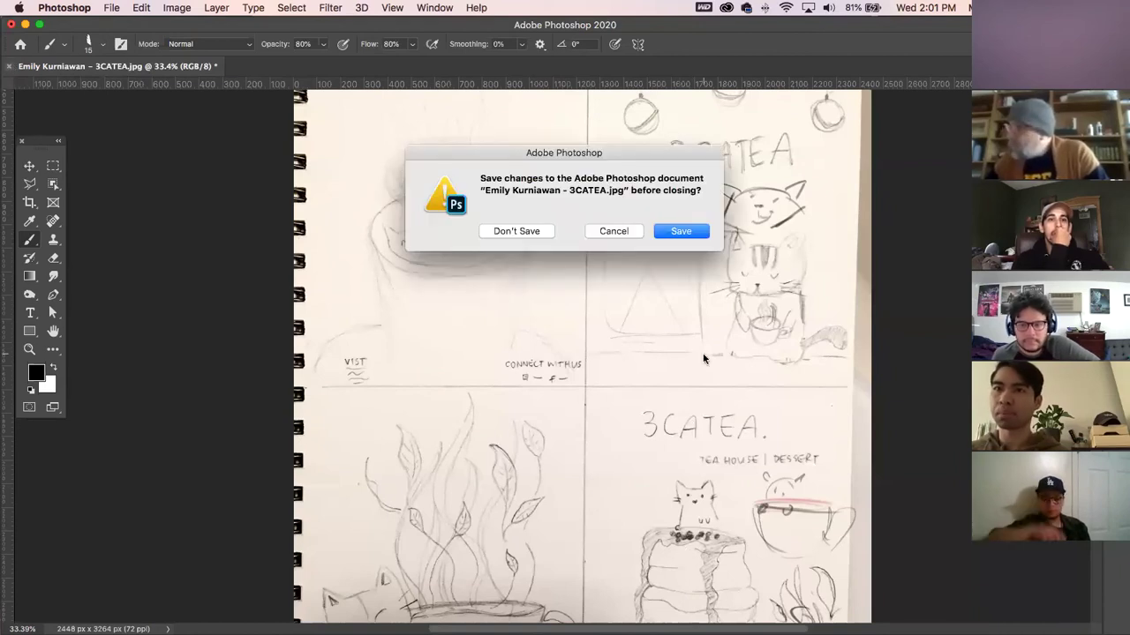
left_click(516, 237)
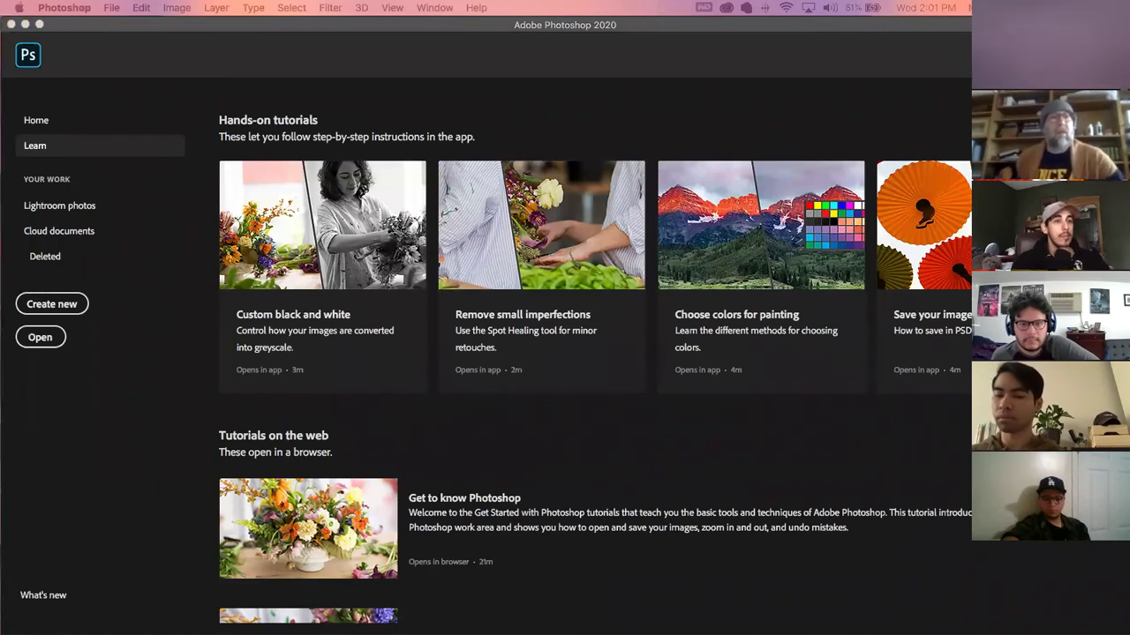
key("space")
key("space")
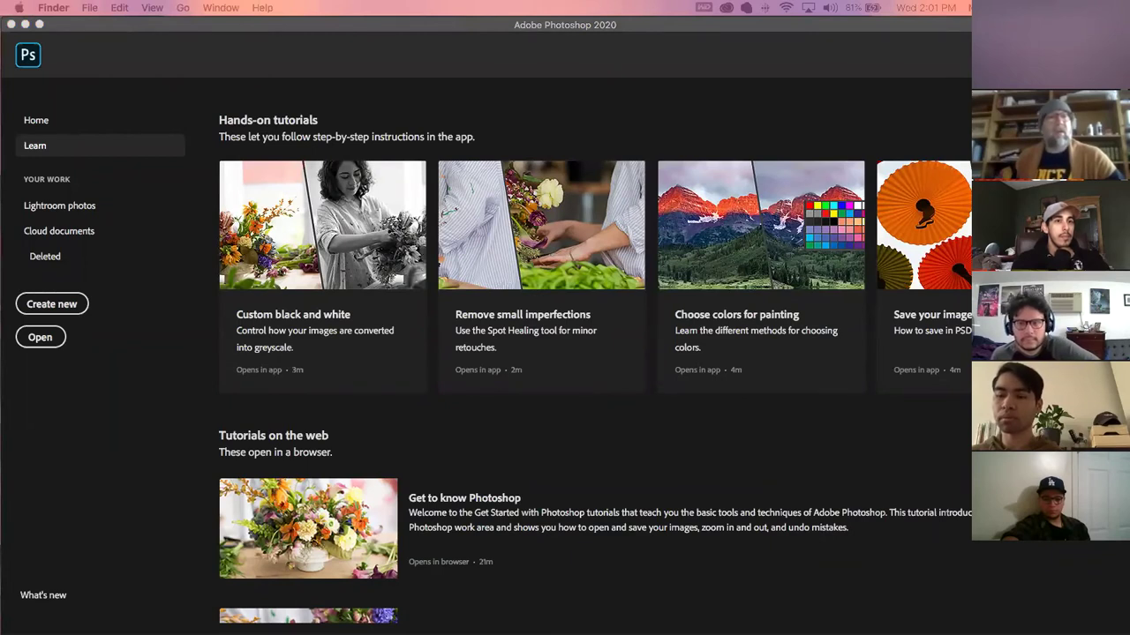
key("super+Tab")
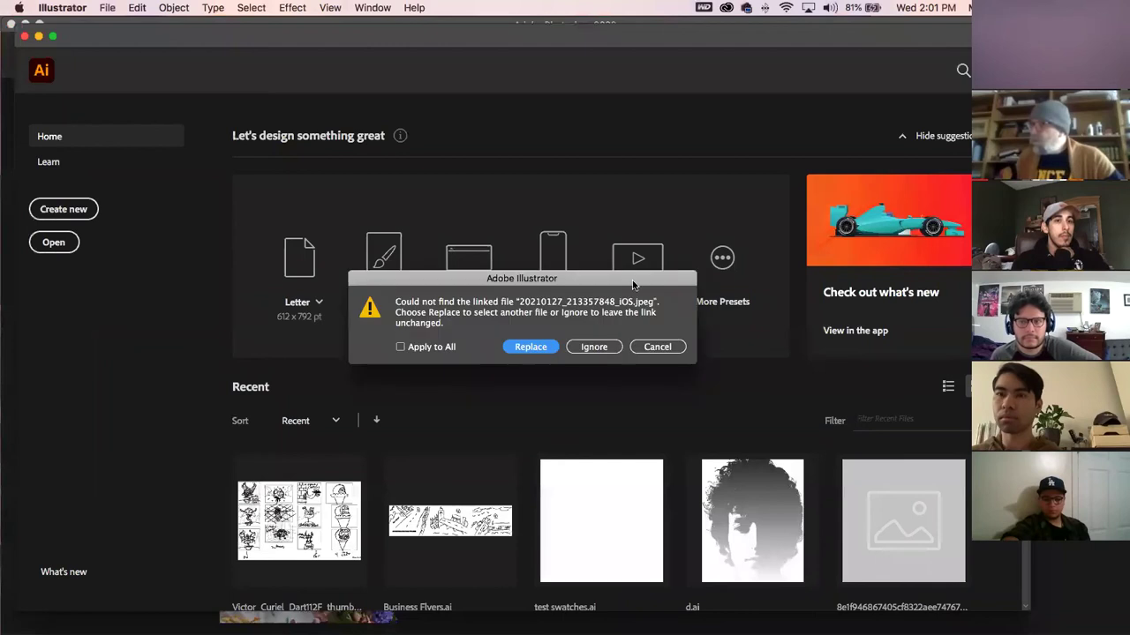
- Ignore the missing linked image to view the red creature trace, and close the document
left_click(602, 346)
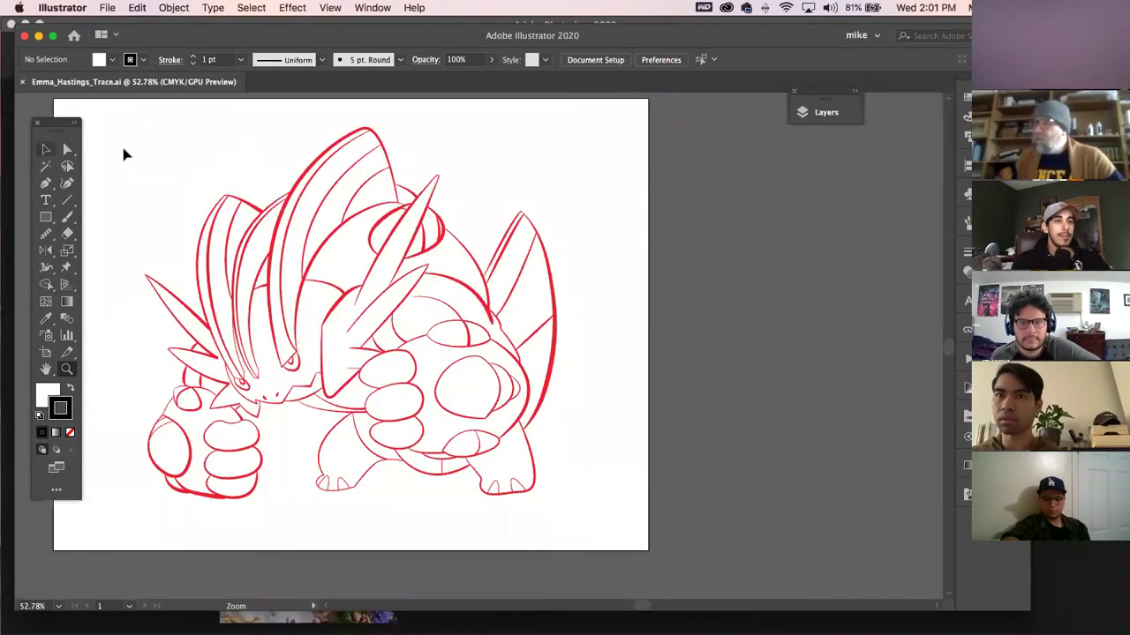
key("v")
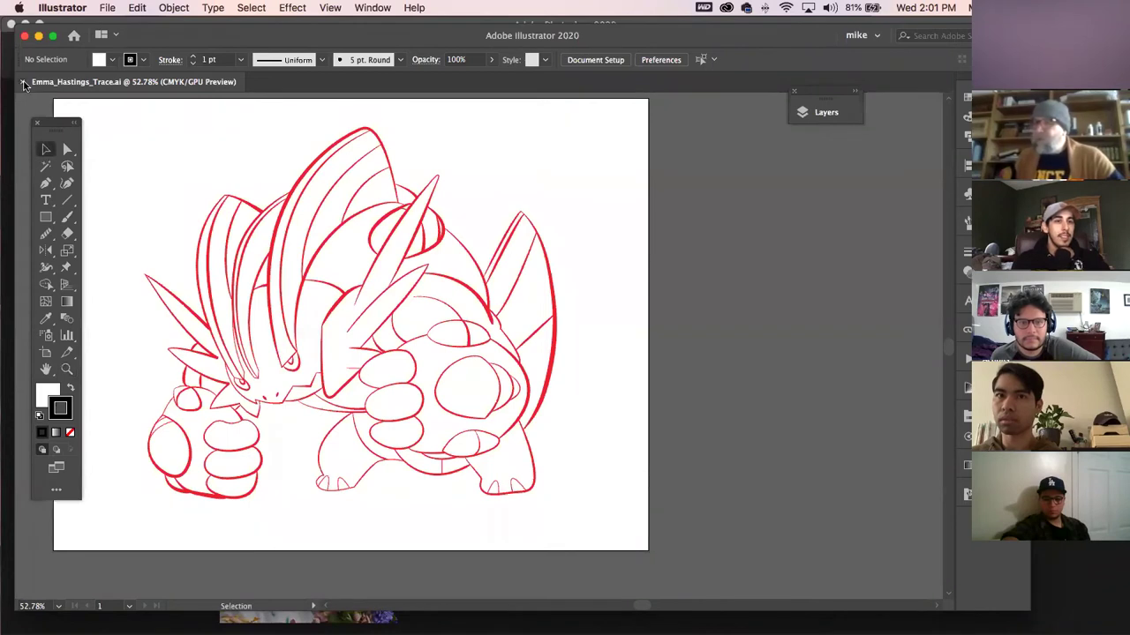
key("super+w")
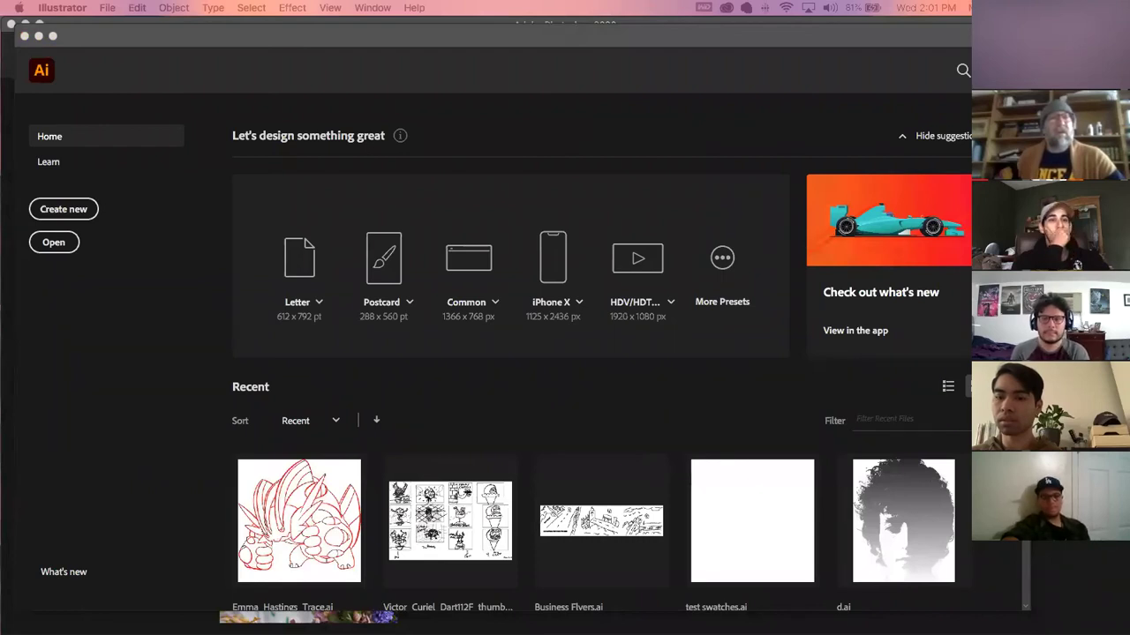
- Preview the sketch images in Finder and open the three-concept flyer thumbnails image in Photoshop
key("space")
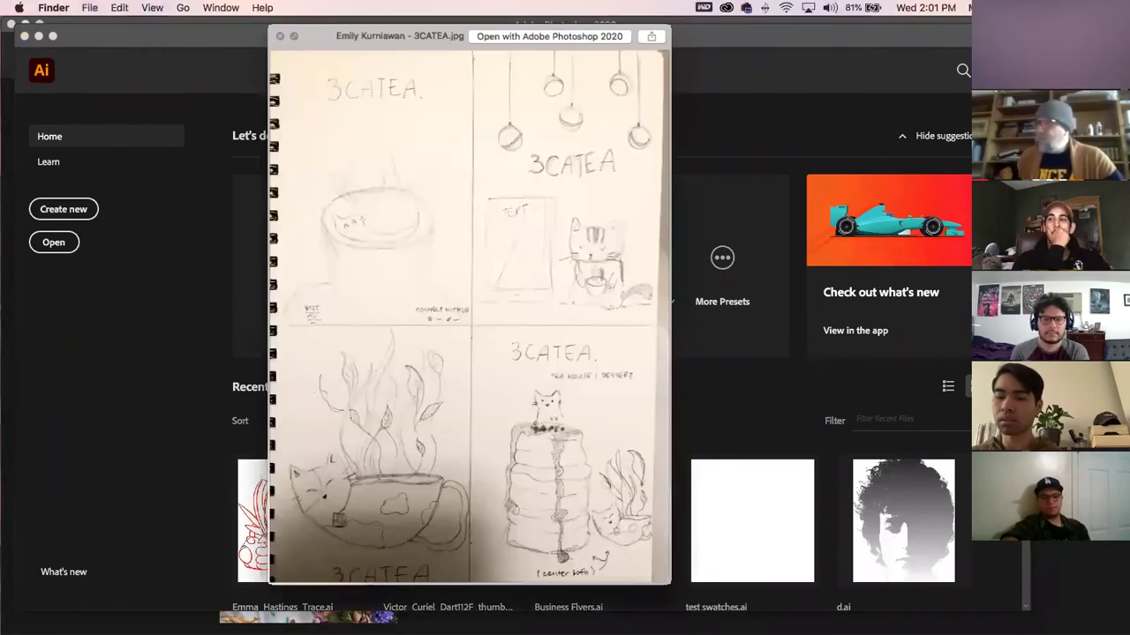
key("space")
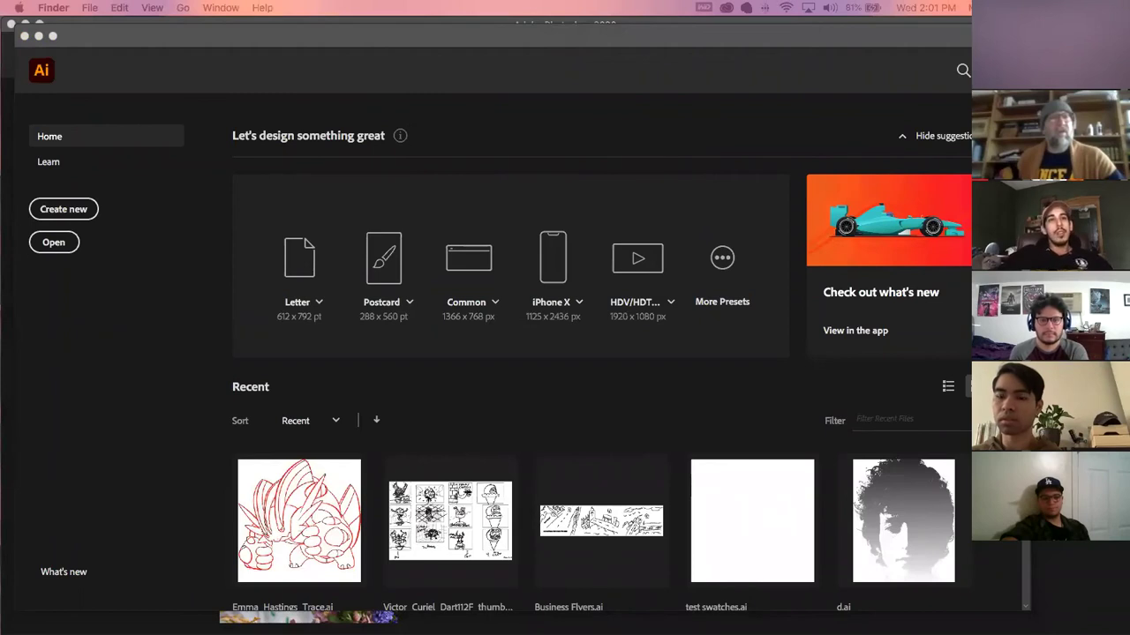
key("space")
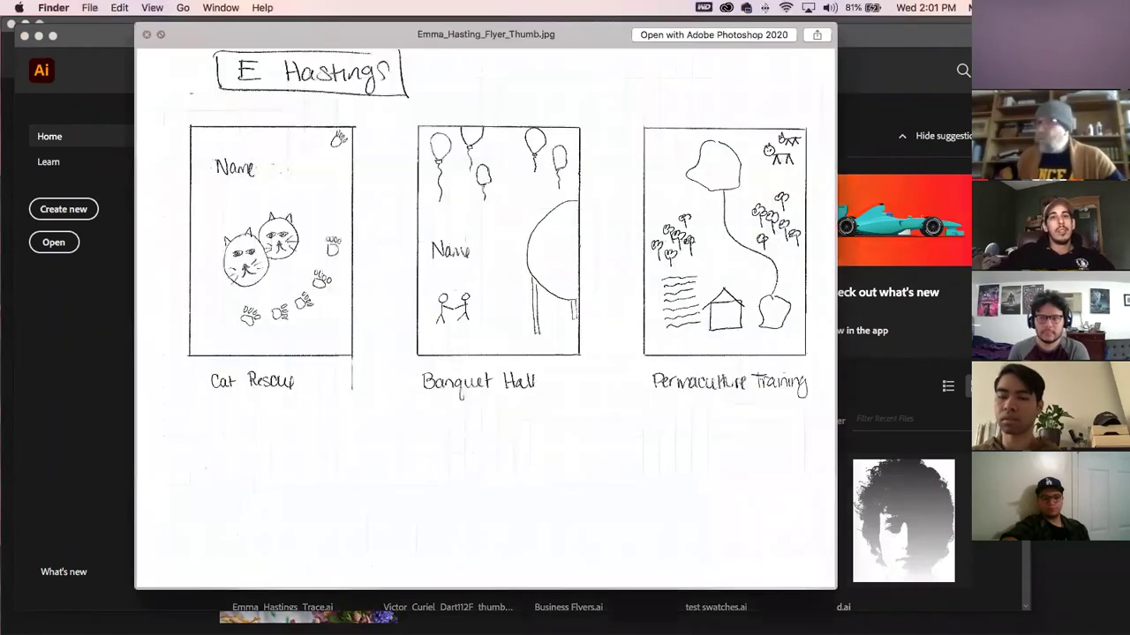
key("space")
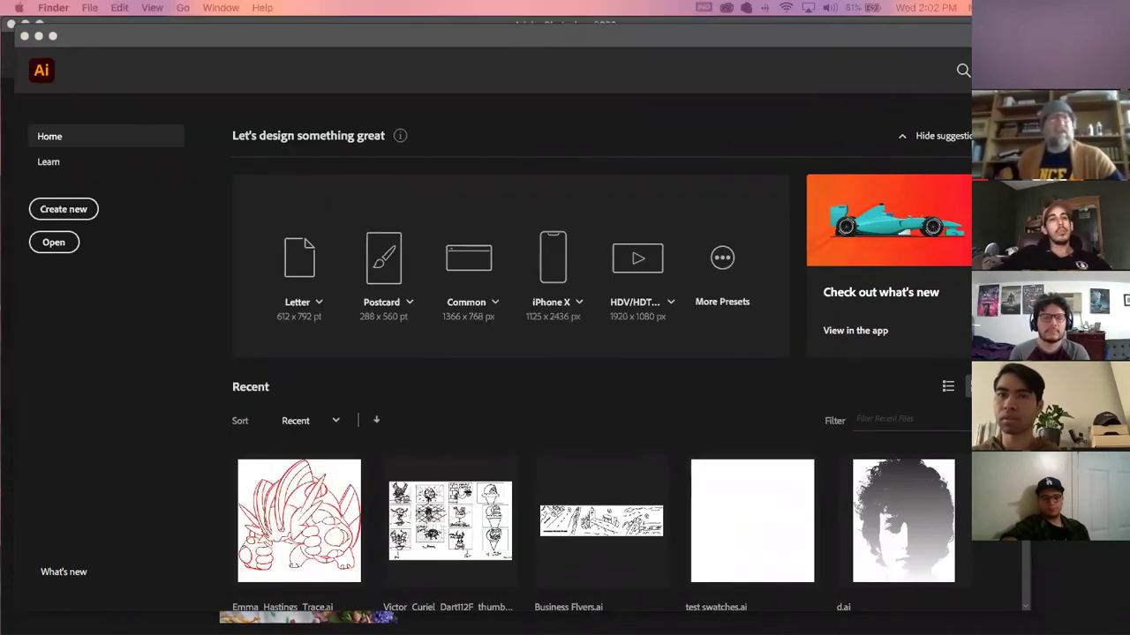
key("super+Tab")
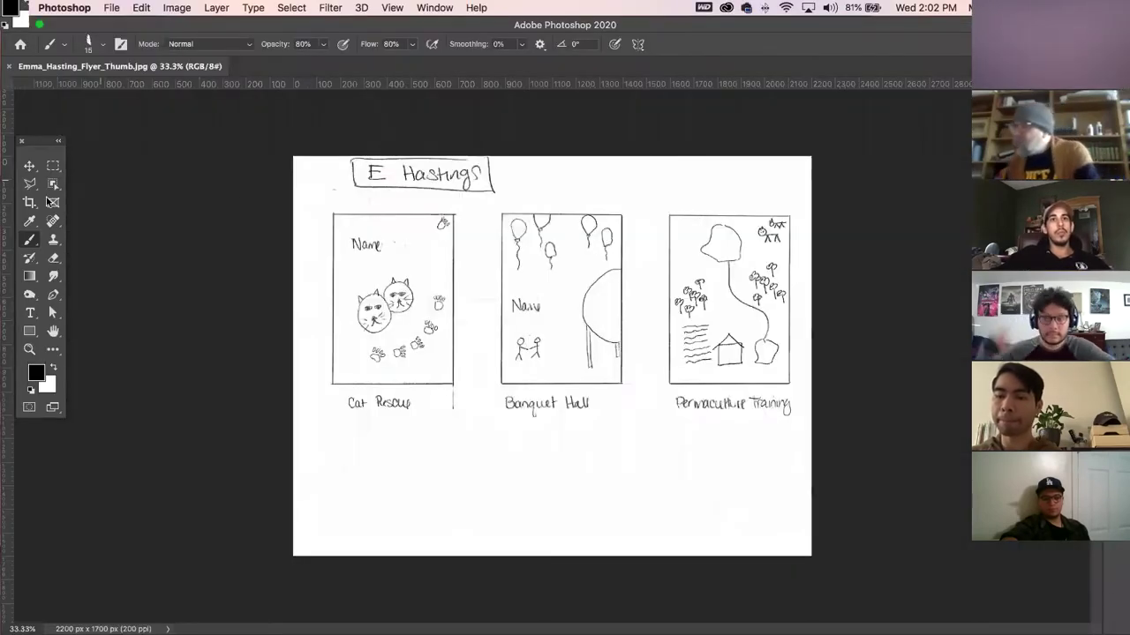
- Examine the Cat Rescue, Banquet Hall and Permaculture Training flyer thumbnails up close
left_click(37, 349)
mouse_move(622, 383)
left_mouse_down()
mouse_move(633, 362)
mouse_move(623, 362)
left_mouse_up()
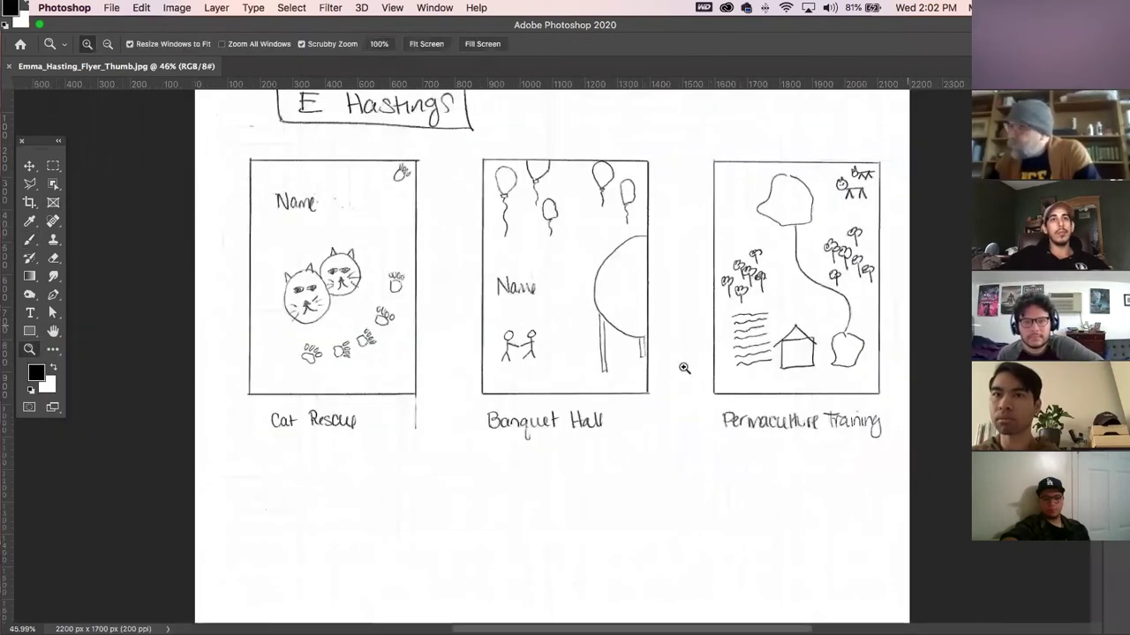
left_click_drag(575, 400, 660, 371)
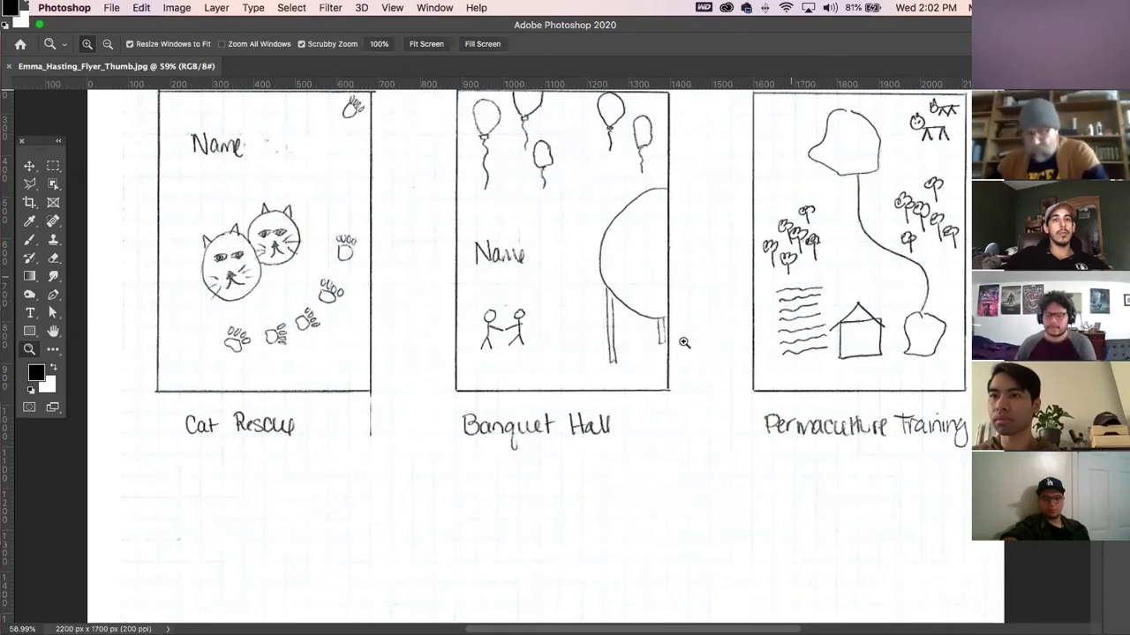
scroll(681, 343, "up", 2)
scroll(688, 398, "up", 3)
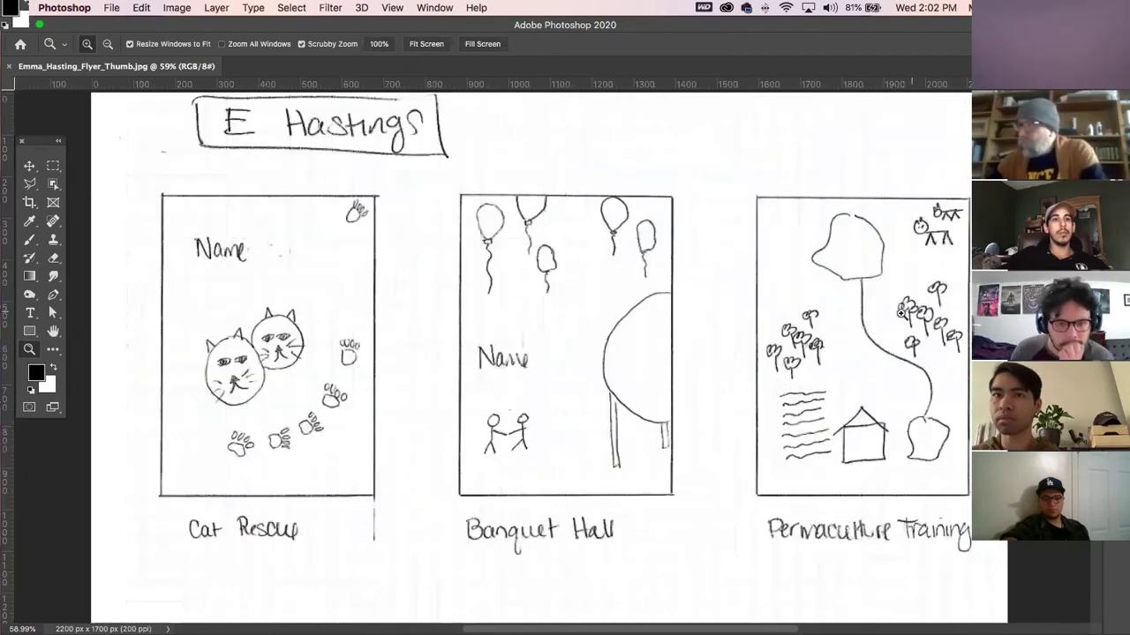
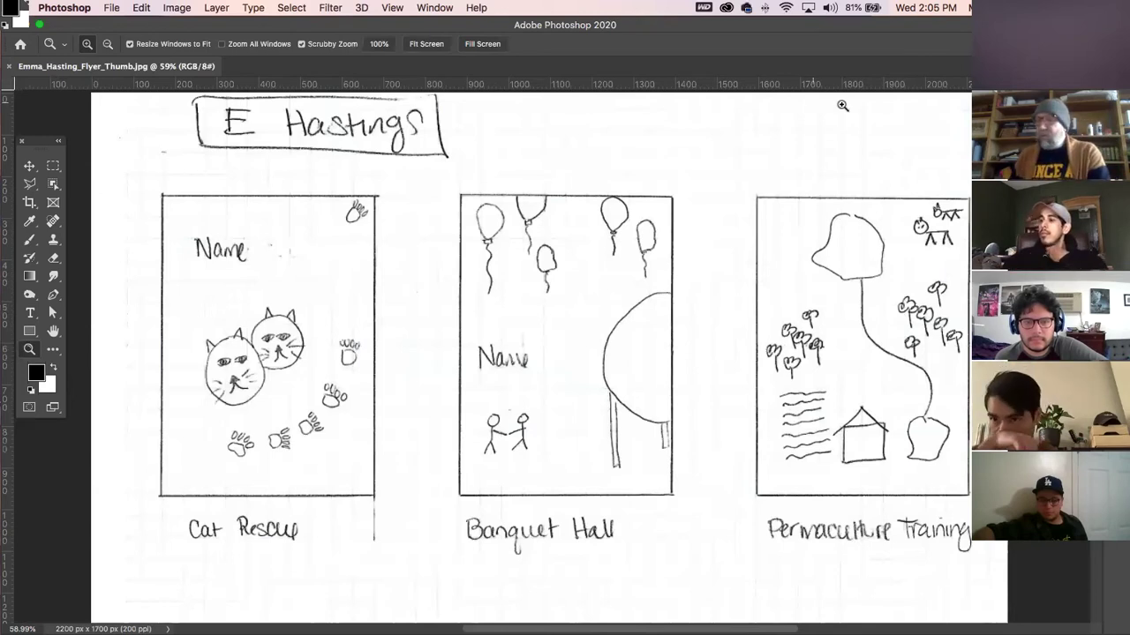
- Close the flyer thumbnails image, preview "monster macarons poster thumbnails.jpg" in Finder and open it in Photoshop
left_click(9, 68)
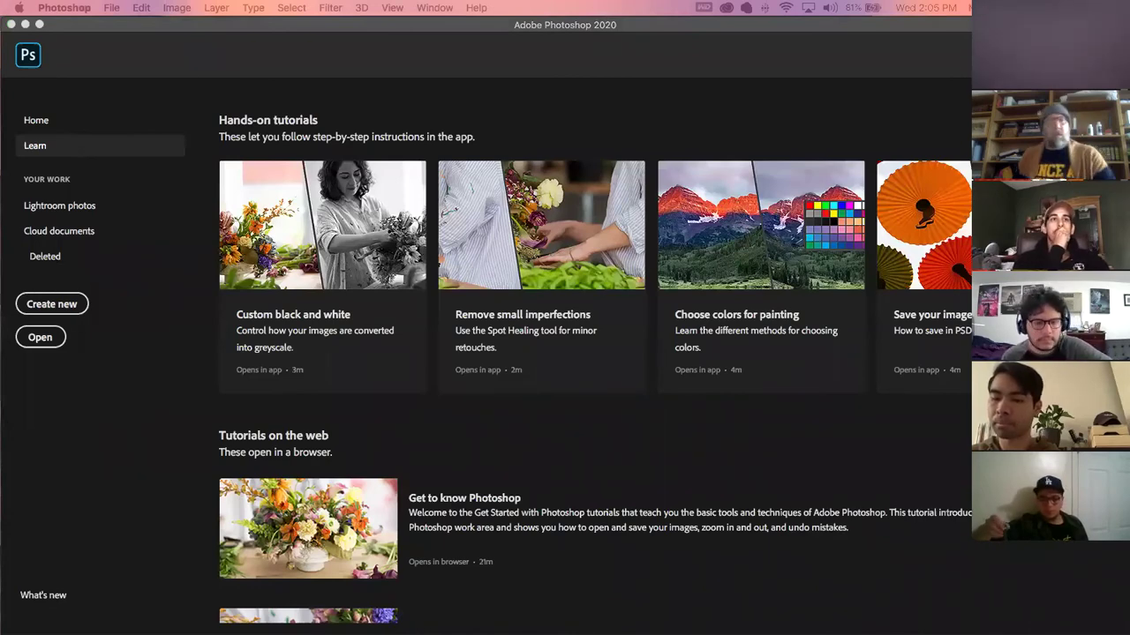
key("super+Tab")
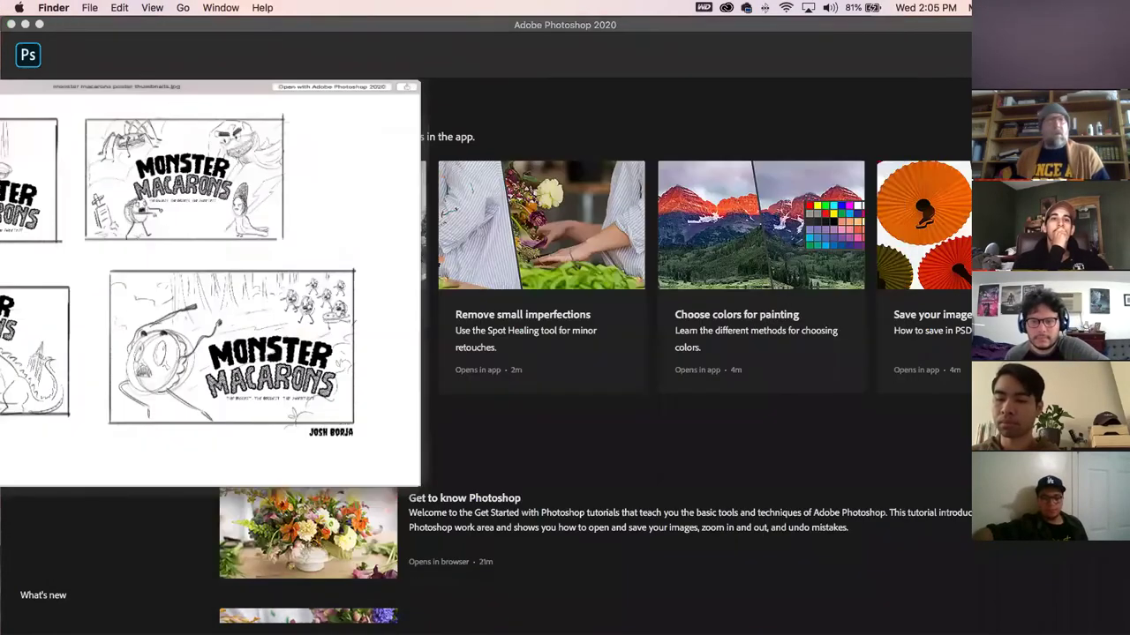
key("space")
key("super+Tab")
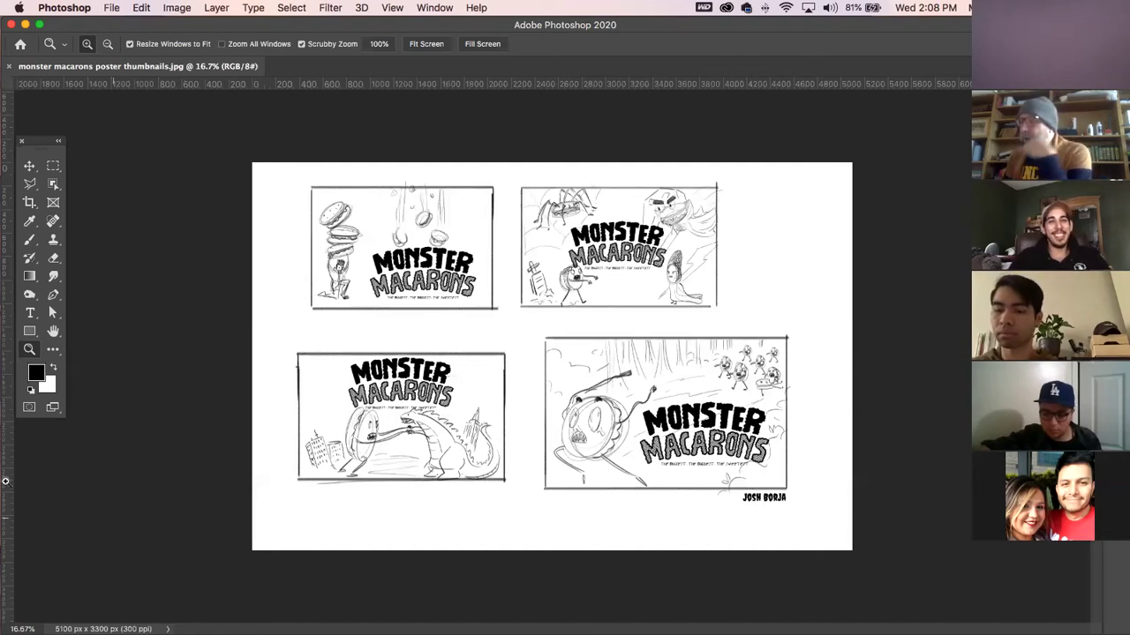
- Brush a rough city skyline behind the falling macarons in the upper-left Monster Macarons thumbnail
scroll(444, 323, "up", 3)
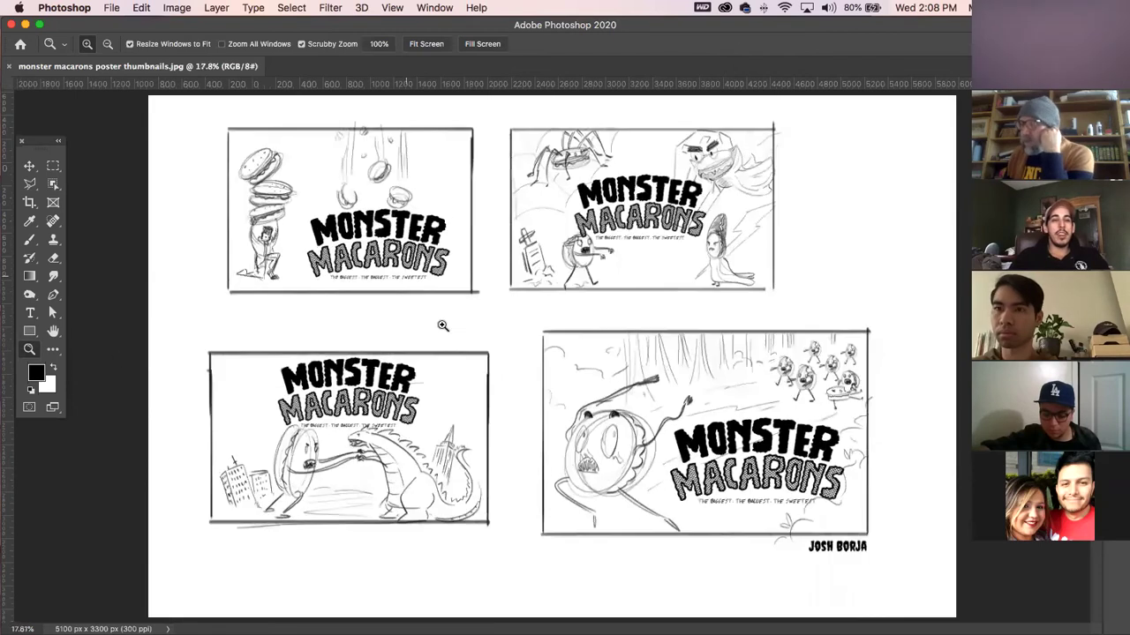
scroll(429, 315, "down", 2)
scroll(424, 318, "up", 1)
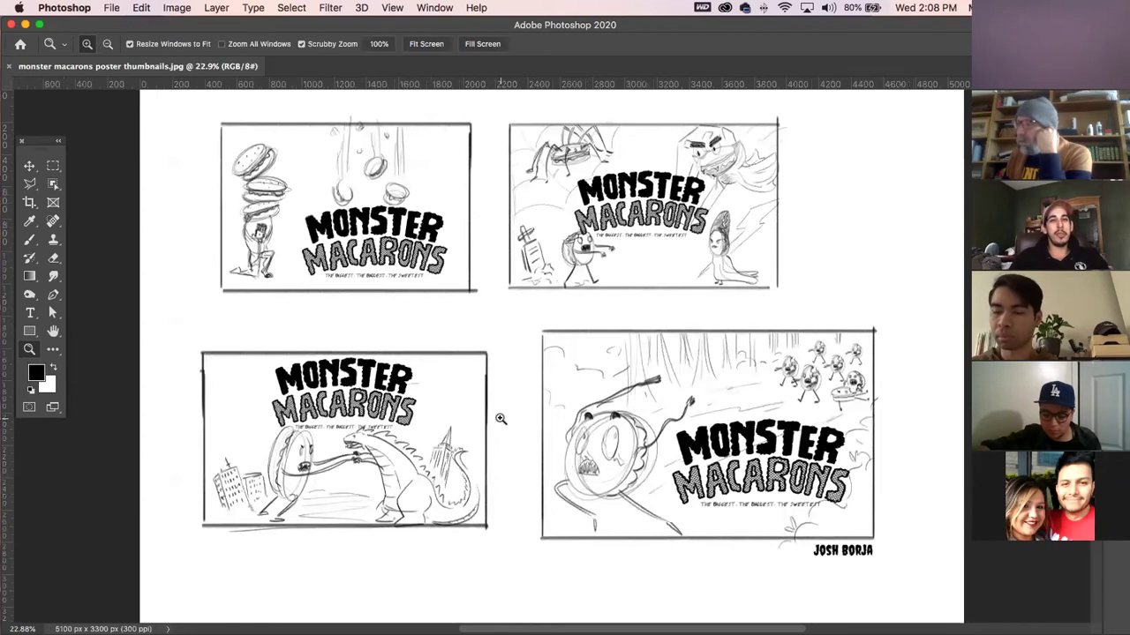
scroll(501, 419, "up", 1)
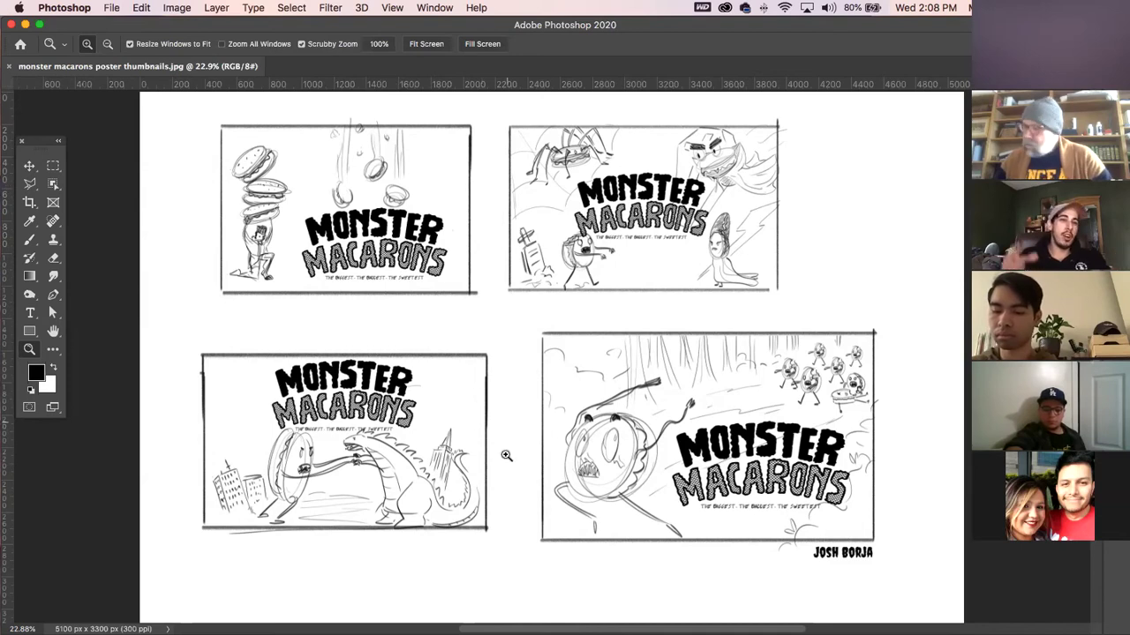
left_click_drag(514, 443, 538, 423)
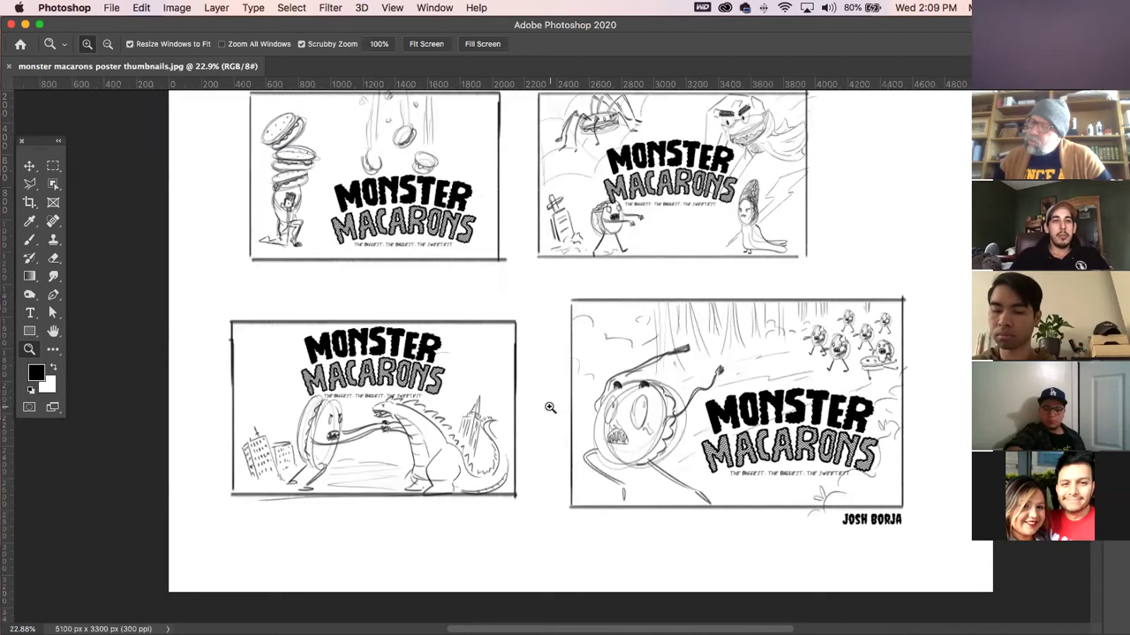
left_click_drag(550, 408, 560, 439)
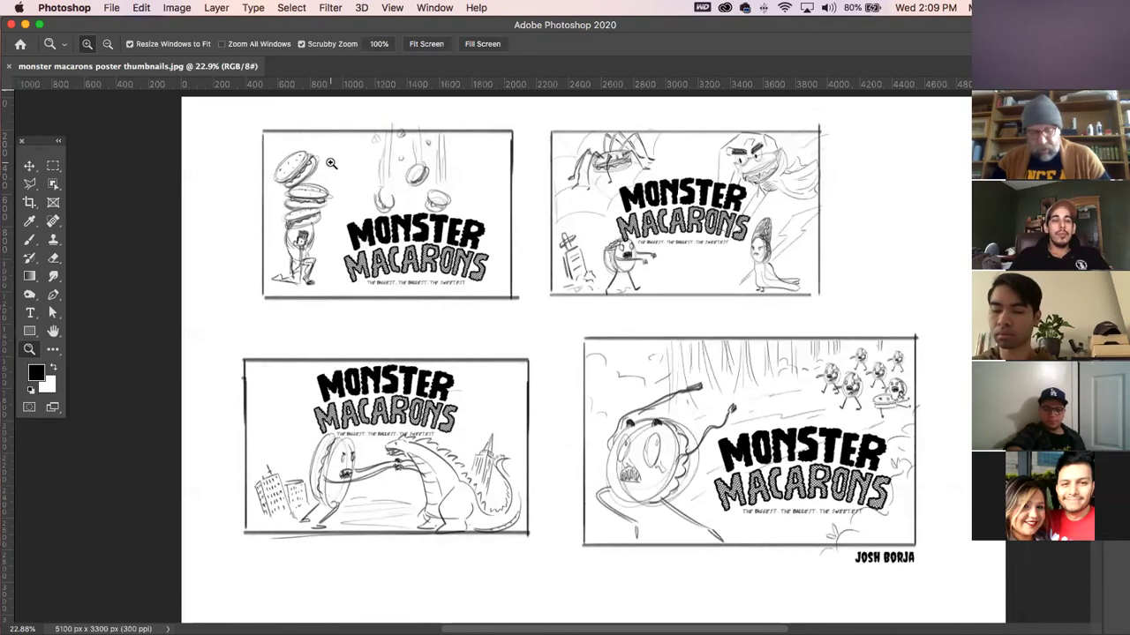
key("b")
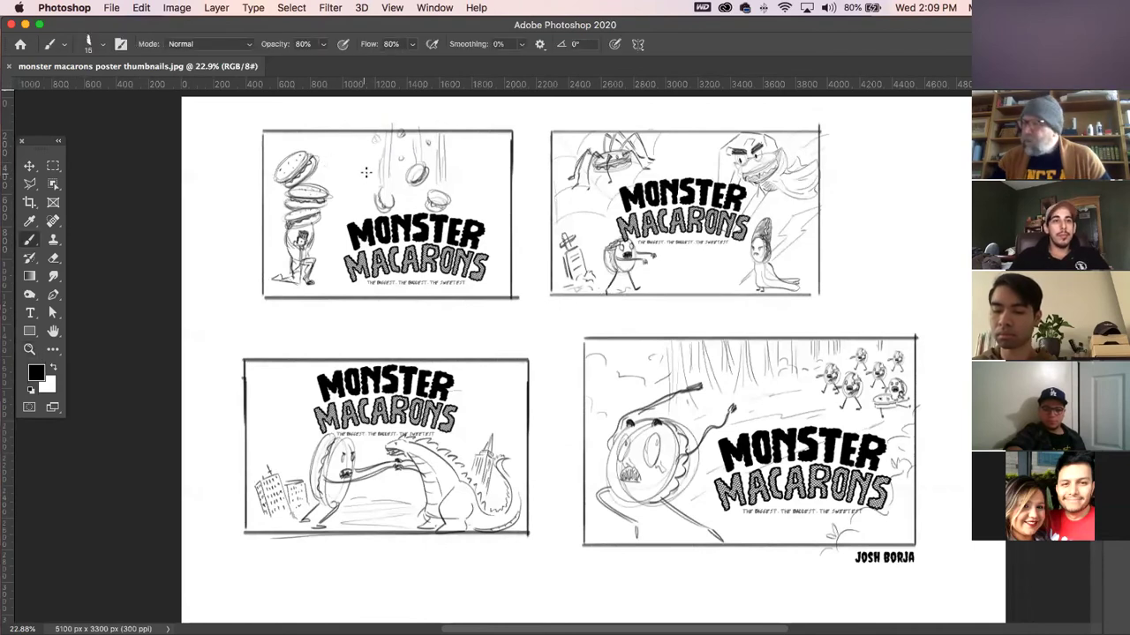
left_click_drag(404, 159, 333, 166)
mouse_move(392, 193)
left_mouse_down()
mouse_move(435, 138)
mouse_move(460, 137)
mouse_move(456, 201)
mouse_move(490, 205)
mouse_move(510, 180)
left_mouse_up()
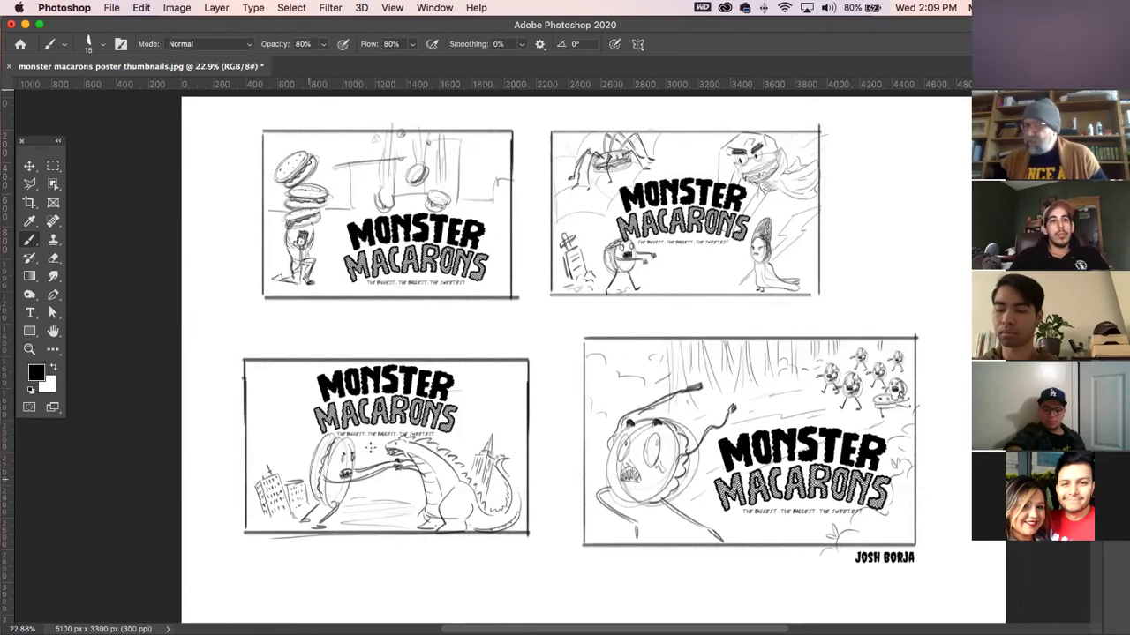
- Sketch a giant macaron rising behind rough city buildings in the blank area below the macaron-versus-dinosaur thumbnail
left_click_drag(446, 484, 471, 369)
key("super+r")
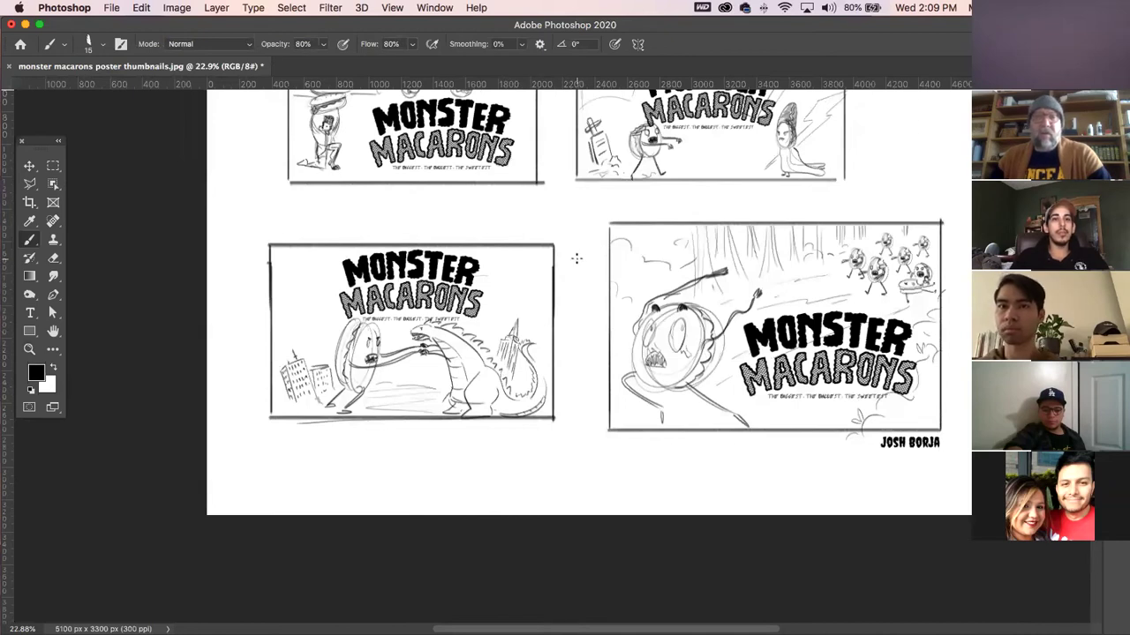
left_click_drag(811, 346, 791, 428)
key("super+r")
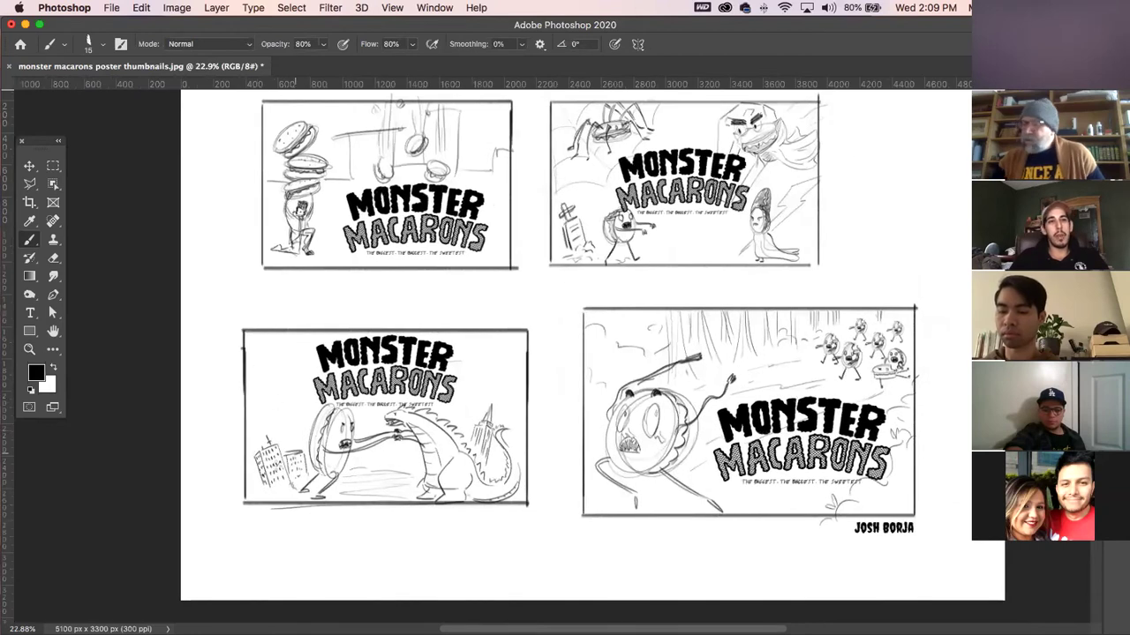
left_click_drag(686, 293, 687, 271)
key("ctrl+r")
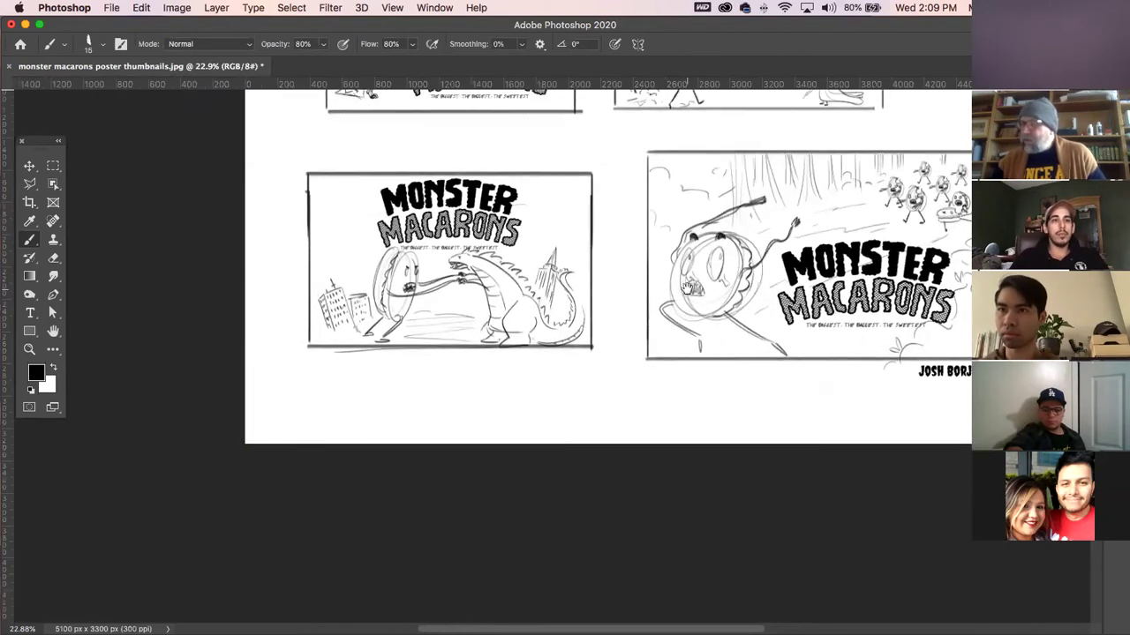
mouse_move(420, 437)
left_mouse_down()
mouse_move(428, 408)
mouse_move(421, 423)
mouse_move(435, 421)
mouse_move(438, 439)
left_mouse_up()
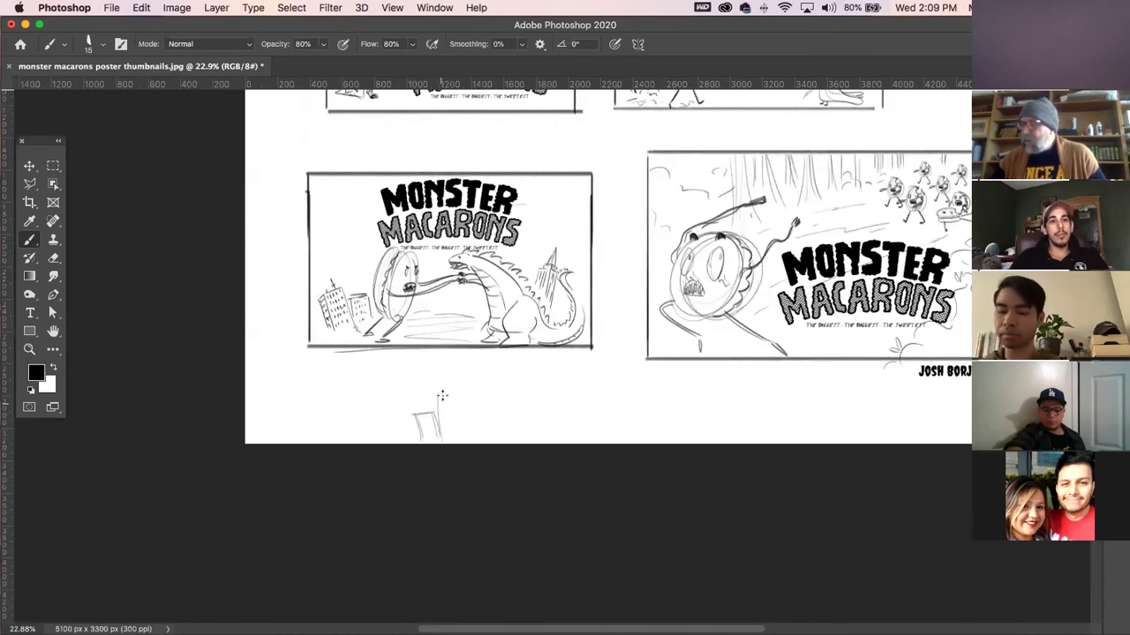
mouse_move(444, 393)
left_mouse_down()
mouse_move(447, 440)
mouse_move(480, 411)
mouse_move(508, 443)
mouse_move(540, 440)
left_mouse_up()
mouse_move(444, 360)
left_mouse_down()
mouse_move(436, 378)
mouse_move(450, 371)
mouse_move(431, 359)
mouse_move(410, 381)
mouse_move(410, 410)
mouse_move(384, 408)
left_mouse_up()
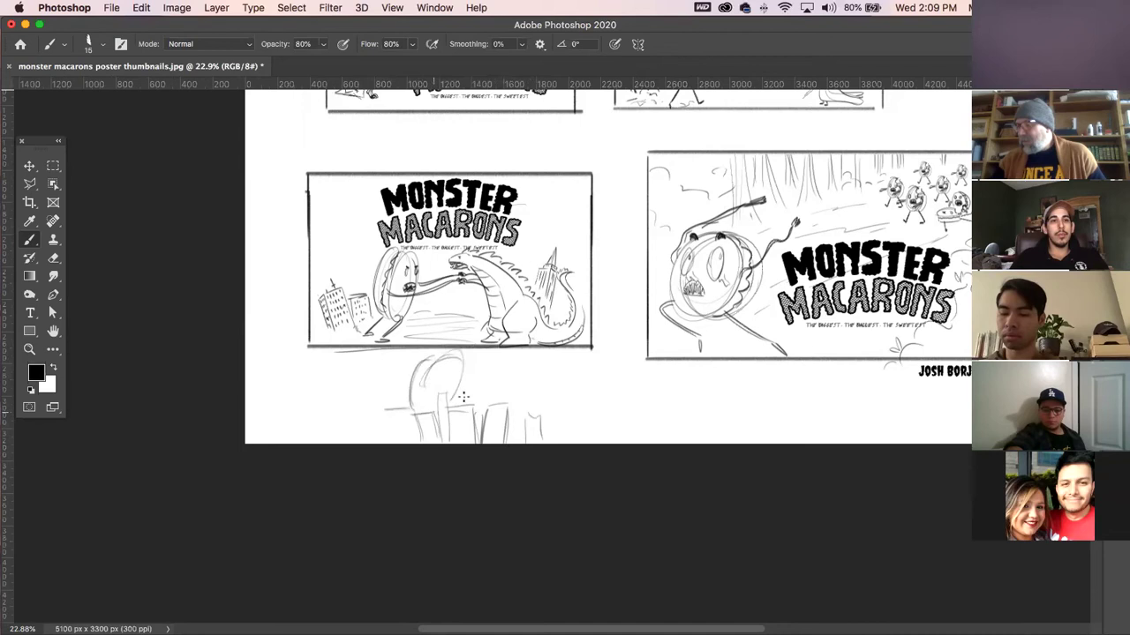
mouse_move(515, 365)
left_mouse_down()
mouse_move(487, 359)
mouse_move(505, 388)
mouse_move(491, 352)
mouse_move(478, 362)
mouse_move(489, 371)
mouse_move(471, 374)
mouse_move(500, 397)
left_mouse_up()
mouse_move(369, 385)
left_mouse_down()
mouse_move(399, 380)
mouse_move(388, 404)
left_mouse_up()
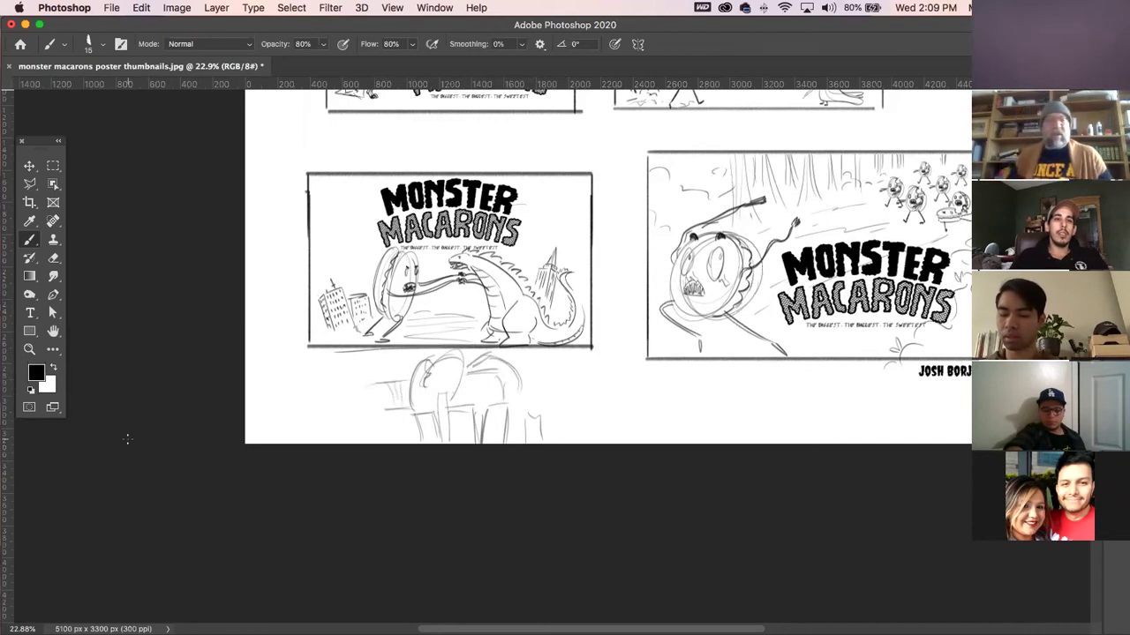
- Switch to Illustrator, create a blank Letter document in portrait orientation and pick the Type tool
key("super+Tab")
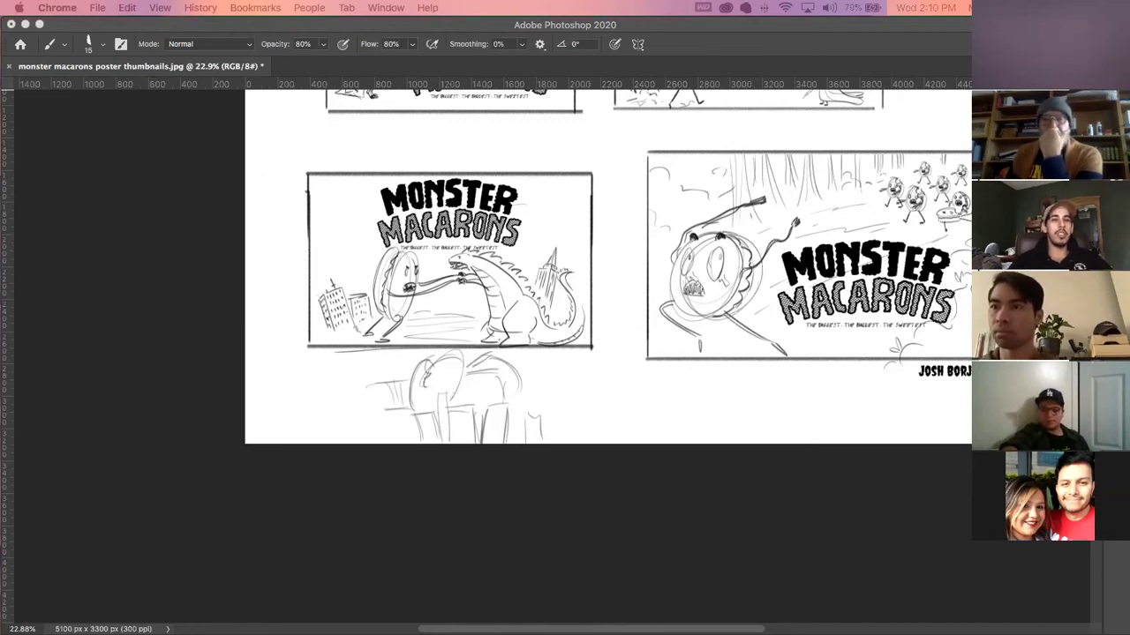
left_click(226, 31)
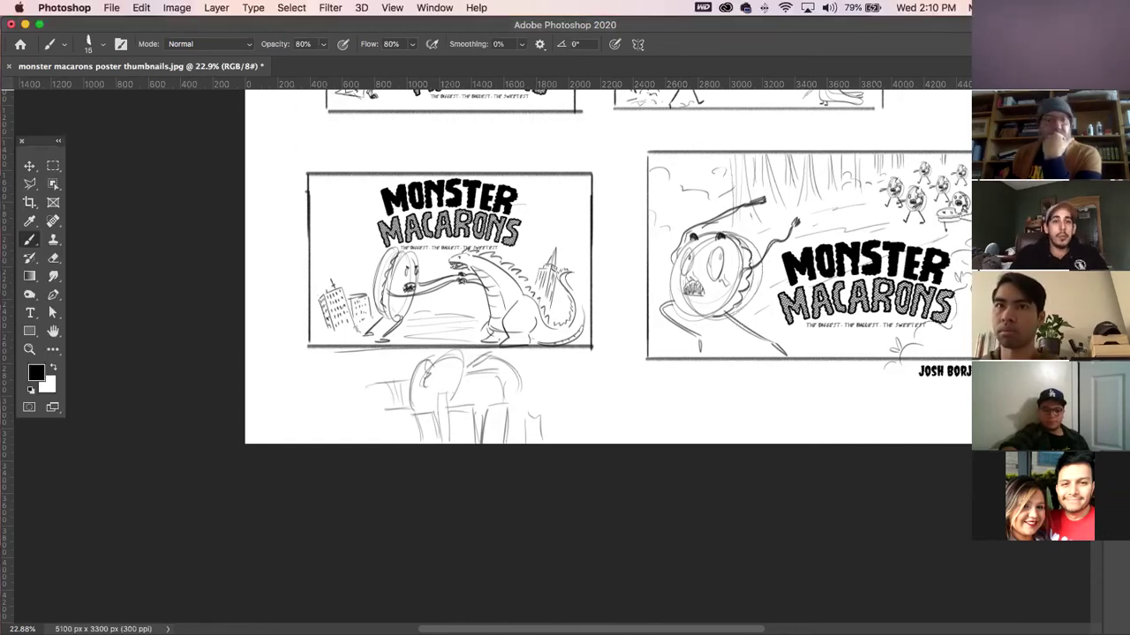
key("super+Tab")
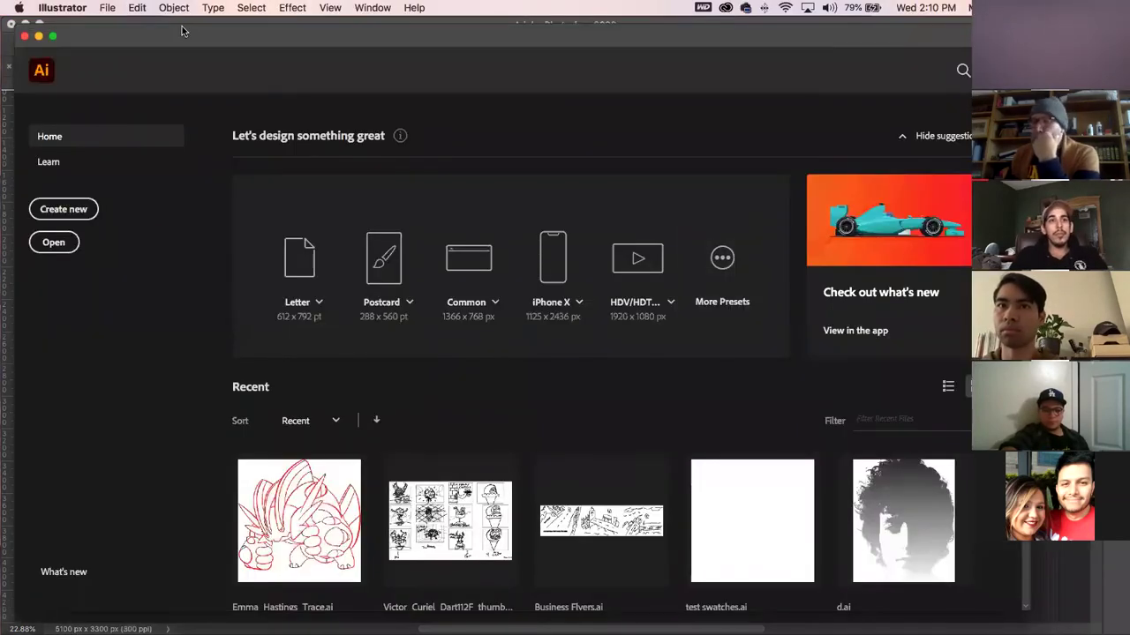
left_click(107, 8)
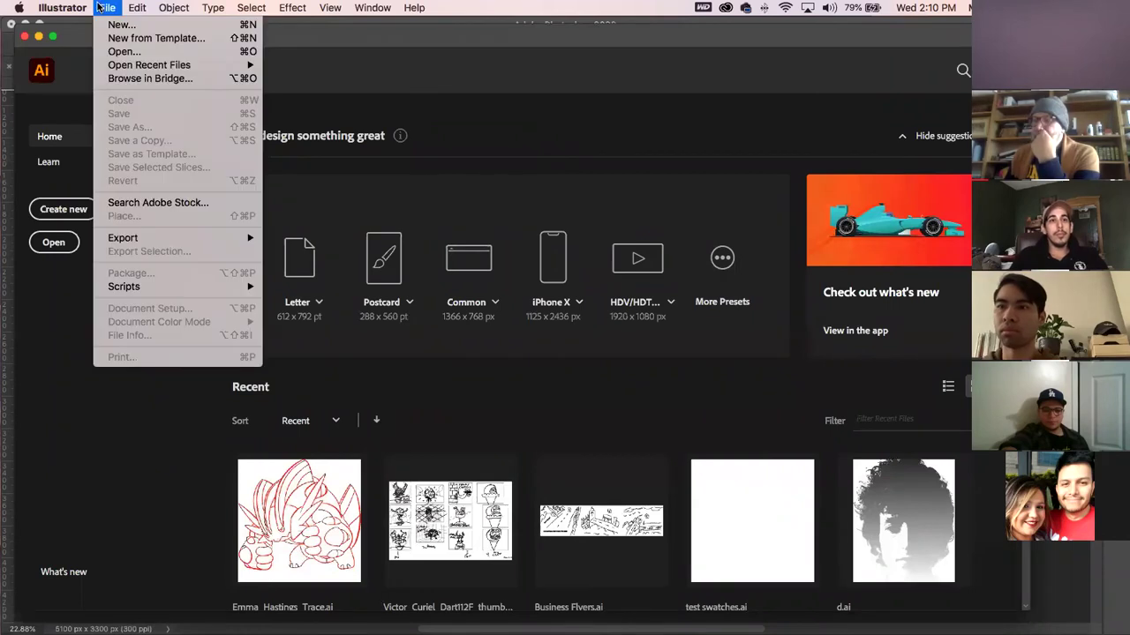
left_click(119, 24)
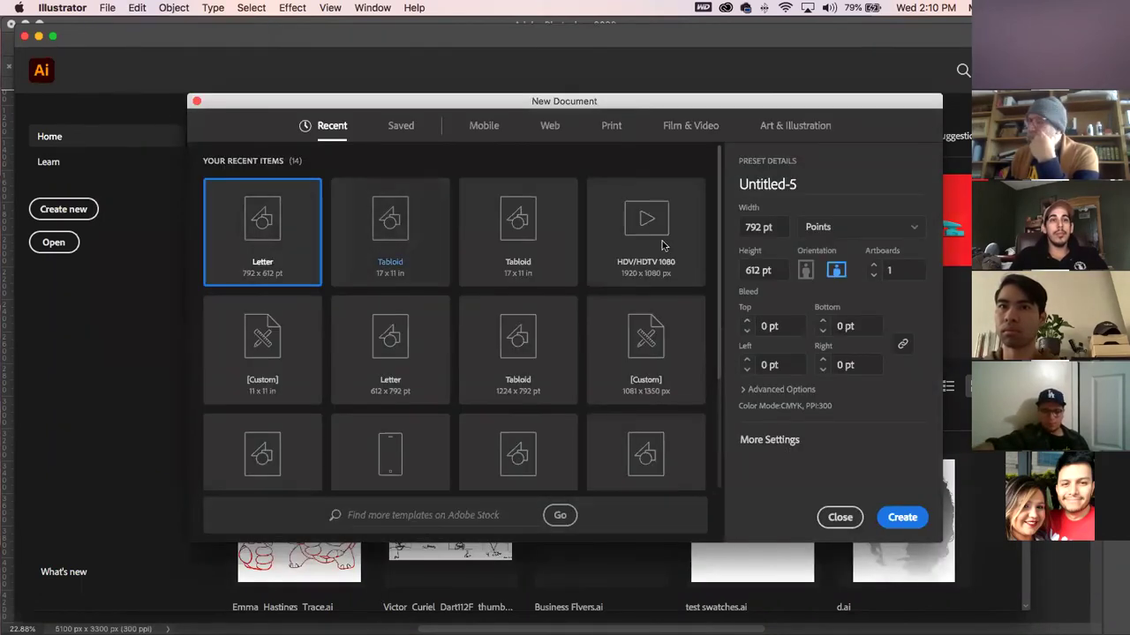
left_click(805, 270)
left_click(902, 517)
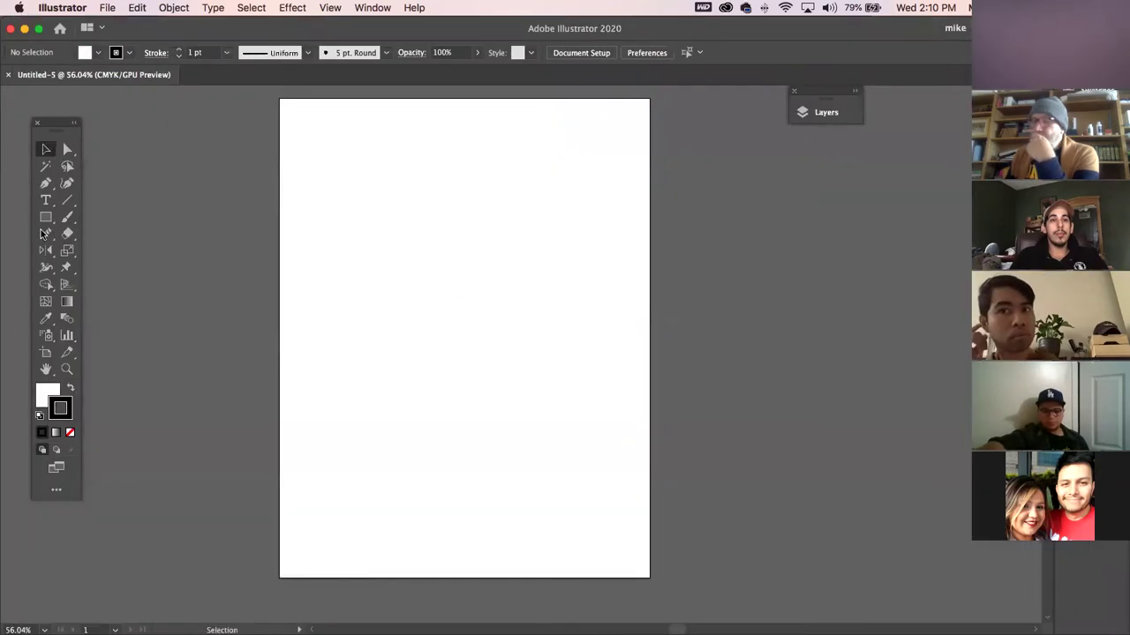
left_click(46, 201)
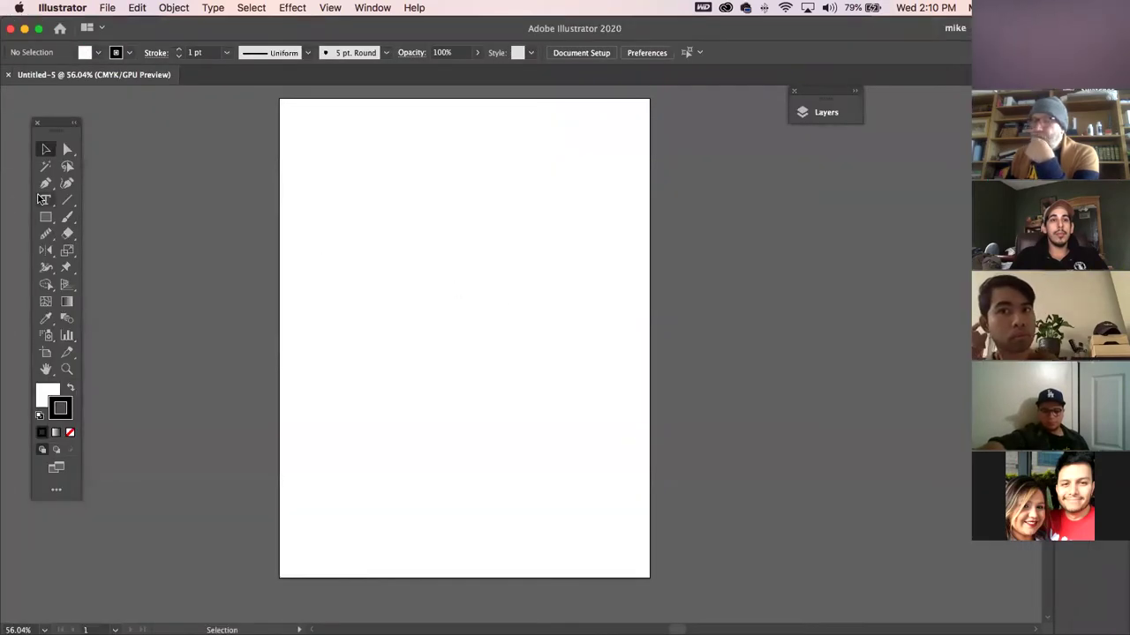
- Add a headline reading the presenter's first name plus "Rules!", scale it to about 75 pt and place it in the page's upper half
left_click(379, 216)
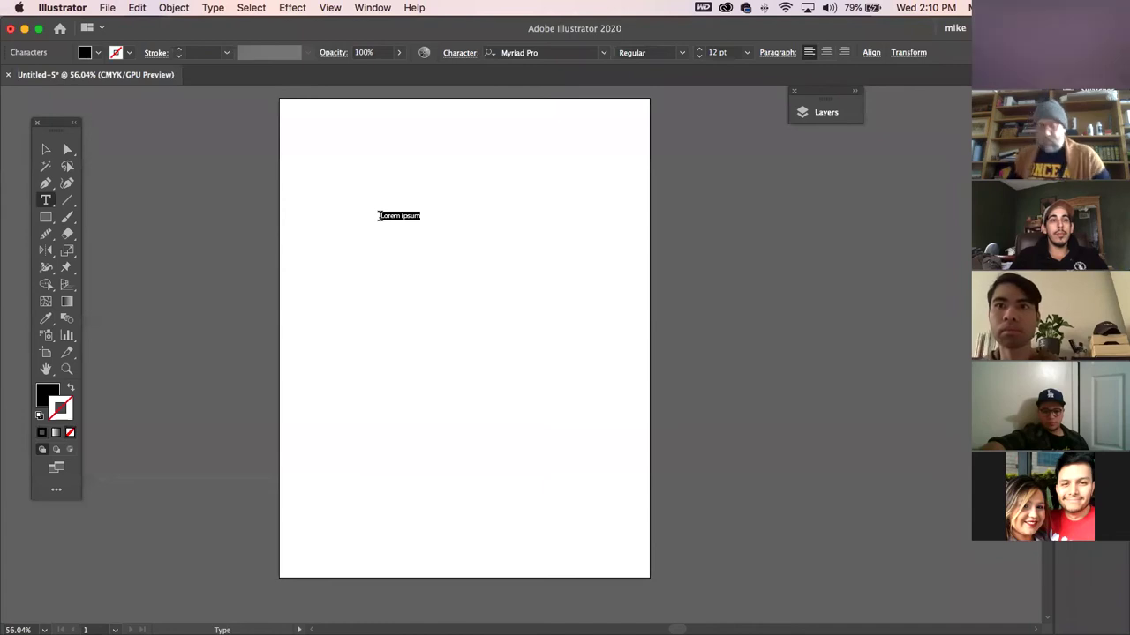
key("BackSpace")
type("Mike Rules!")
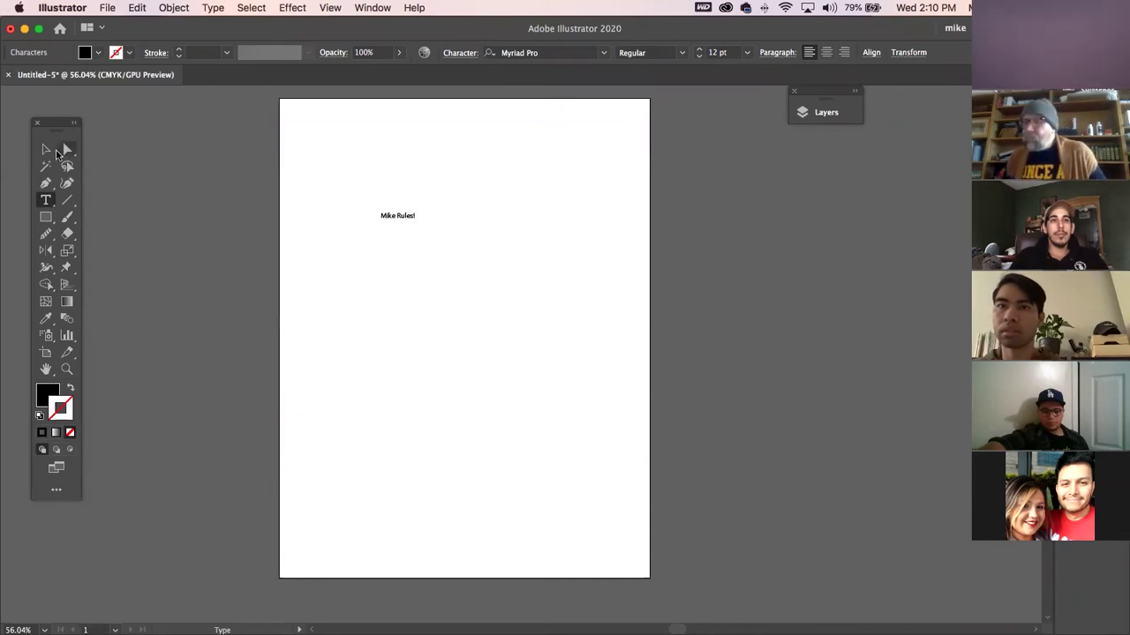
key("Escape")
left_click_drag(421, 221, 598, 362)
left_click_drag(534, 247, 520, 267)
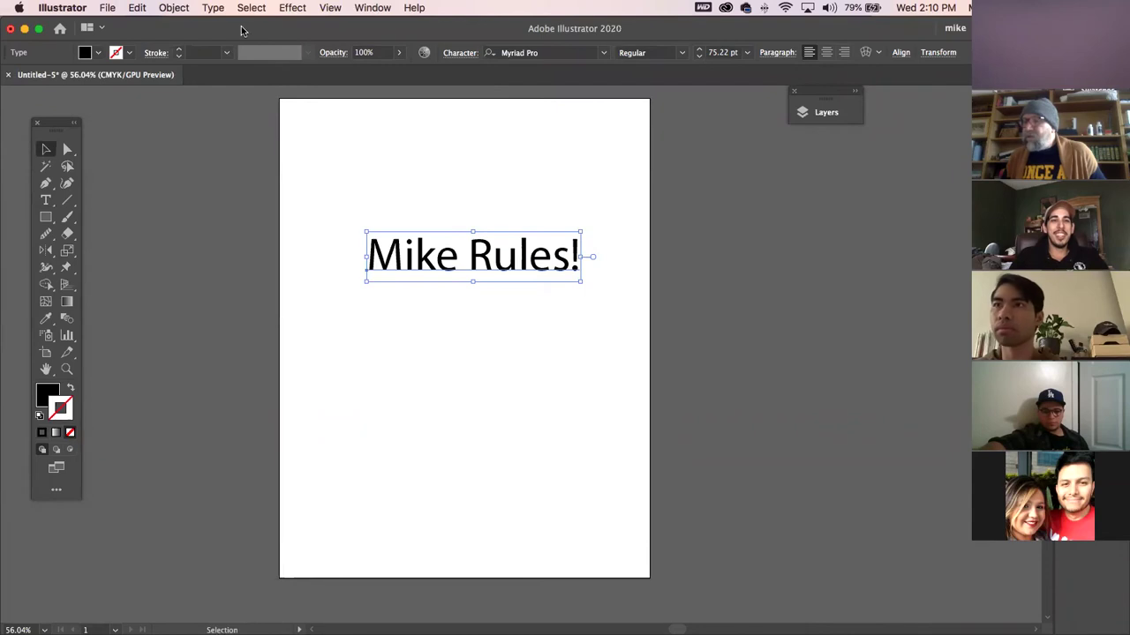
- Lower the document window slightly and change the headline's font to Ed Gothic
left_click_drag(244, 32, 228, 58)
left_click(522, 79)
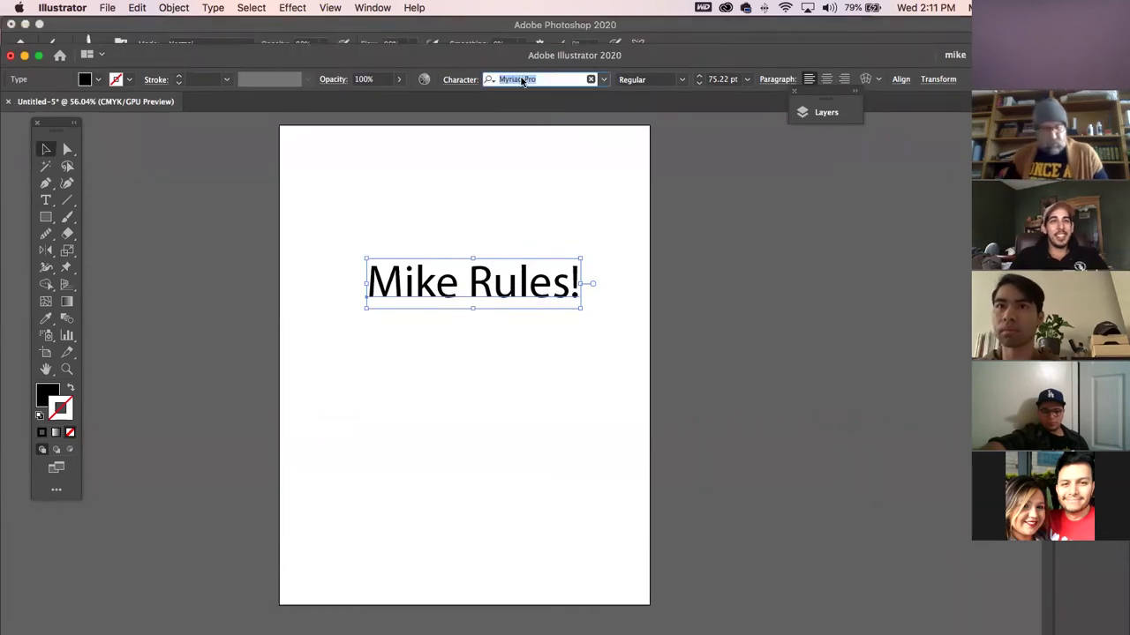
type("ed")
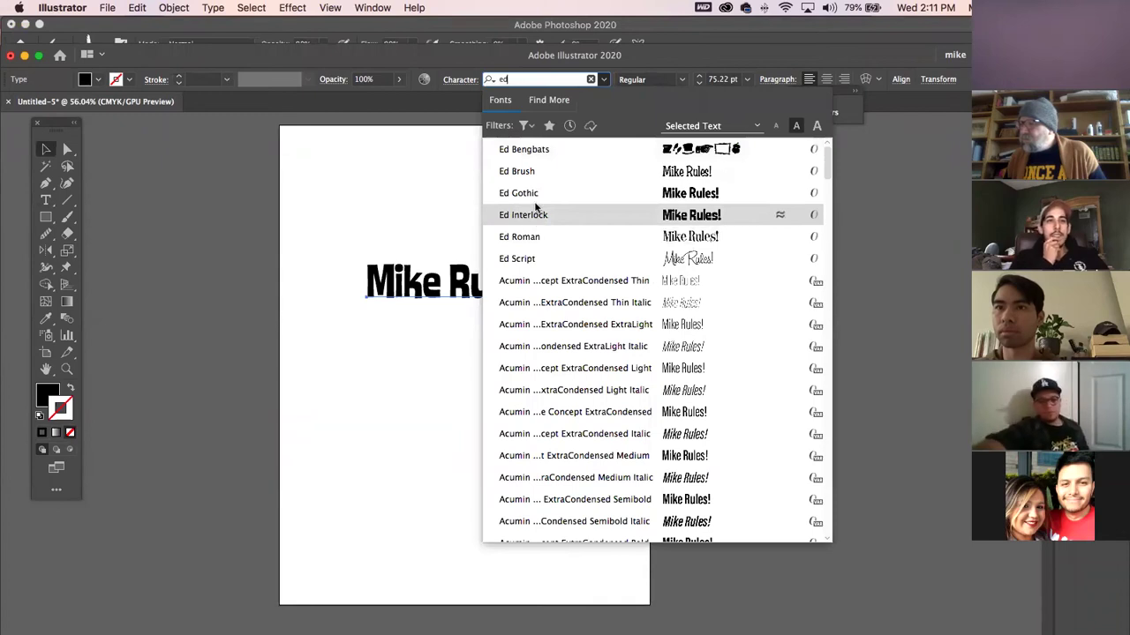
left_click(530, 192)
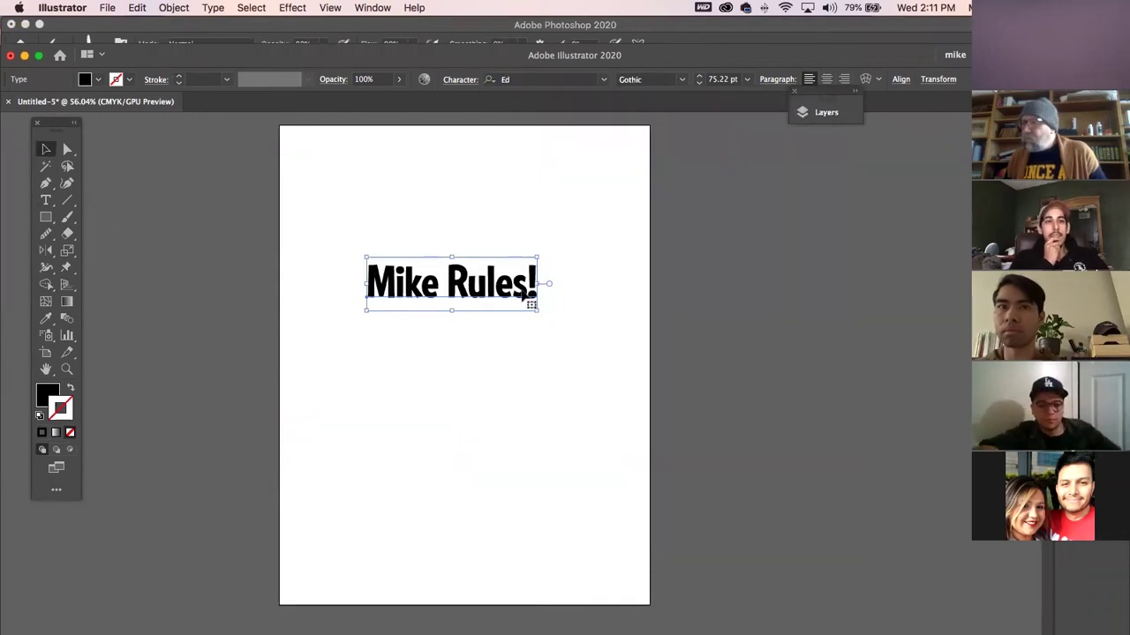
- Move the Photoshop window with the Monster Macarons thumbnails down out of the way and return to the Illustrator document
left_click(219, 30)
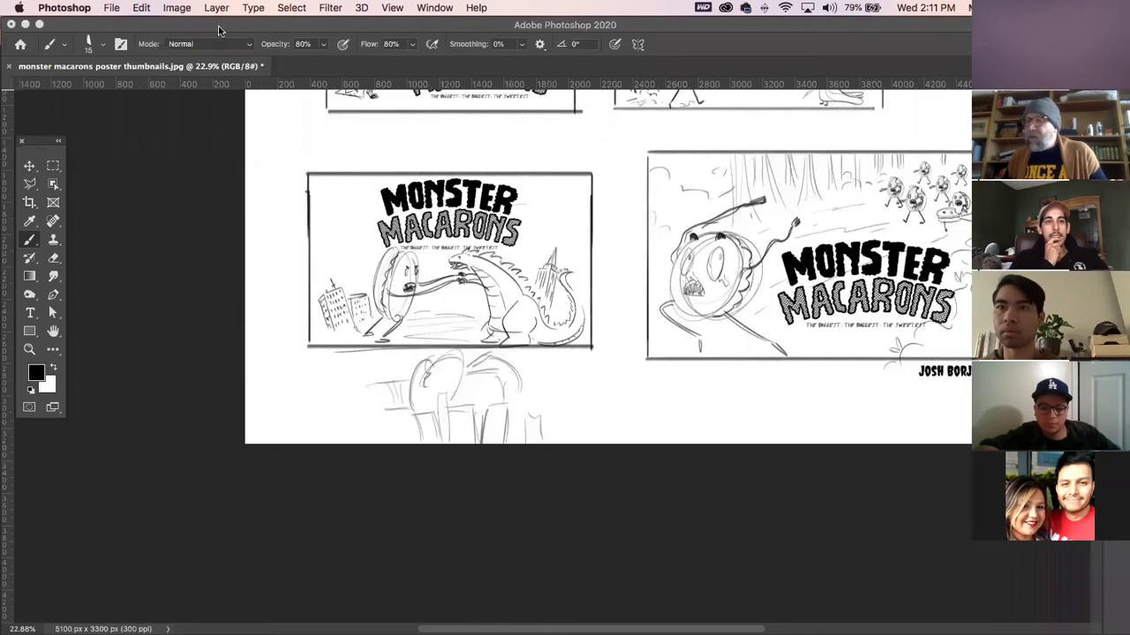
left_click_drag(219, 31, 198, 271)
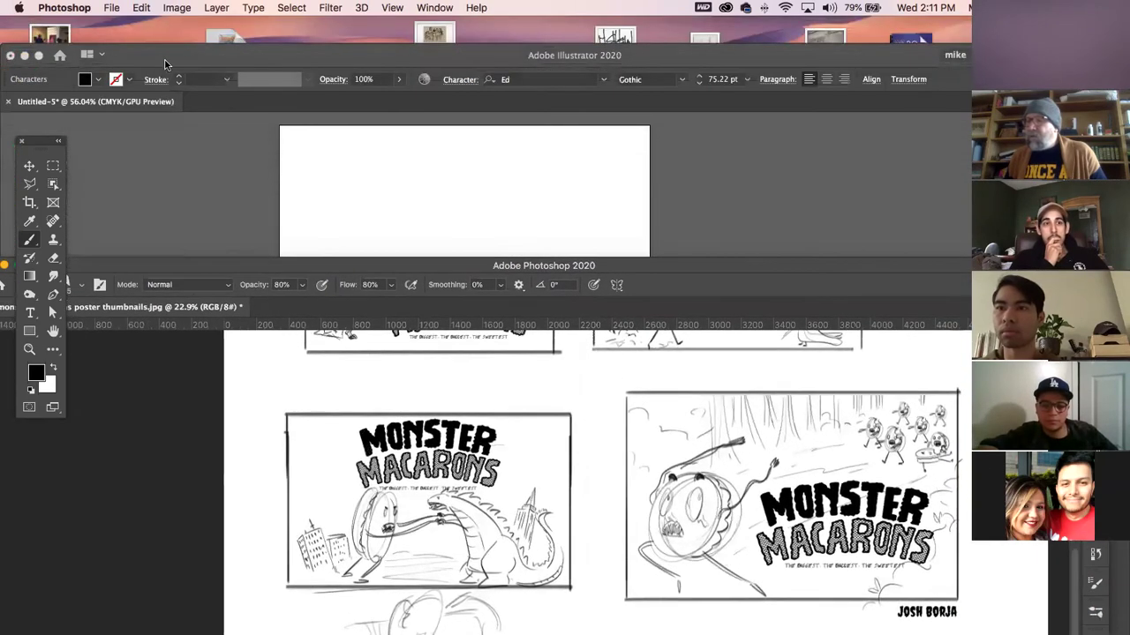
left_click(164, 63)
left_click_drag(267, 57, 266, 68)
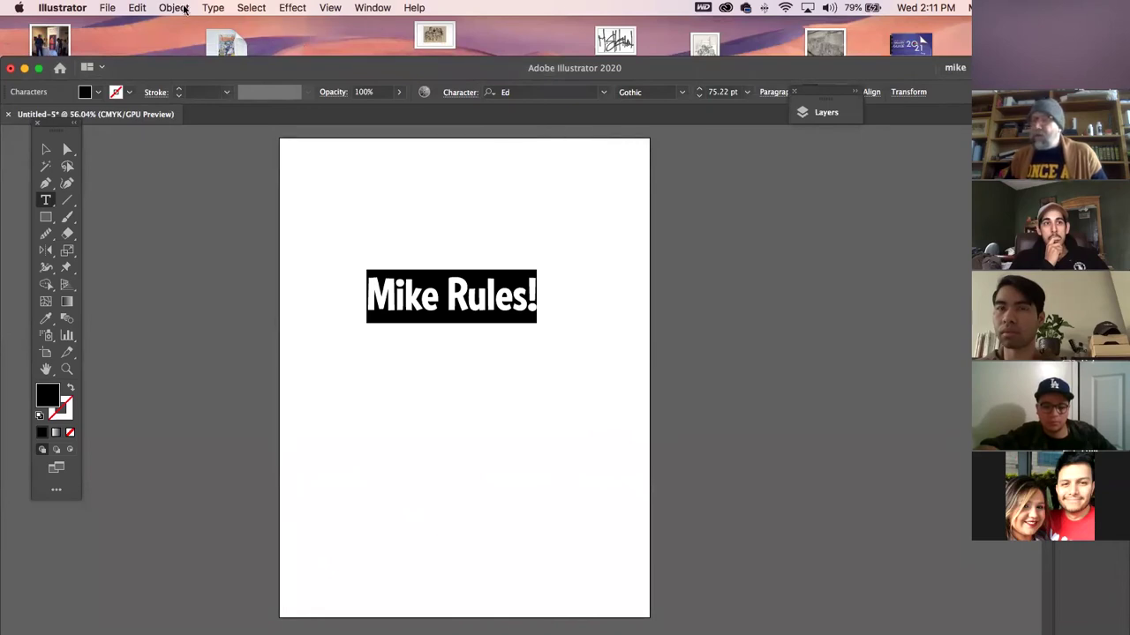
- Convert the headline to uppercase, leave text editing and move the document window back up below the menu bar
left_click(212, 8)
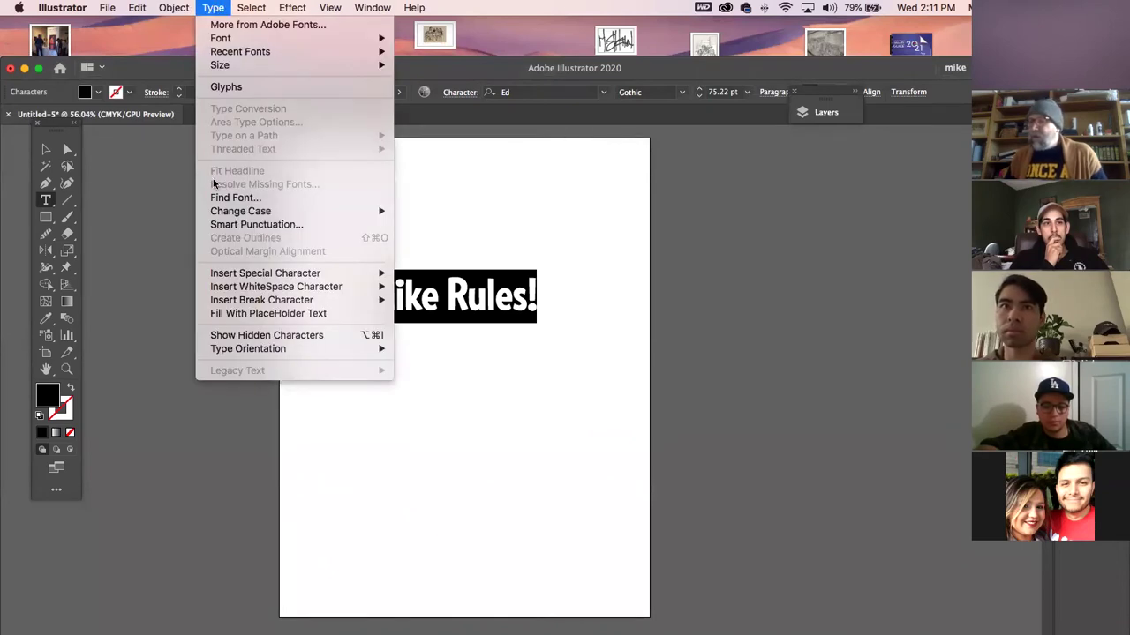
mouse_move(217, 212)
left_click(436, 211)
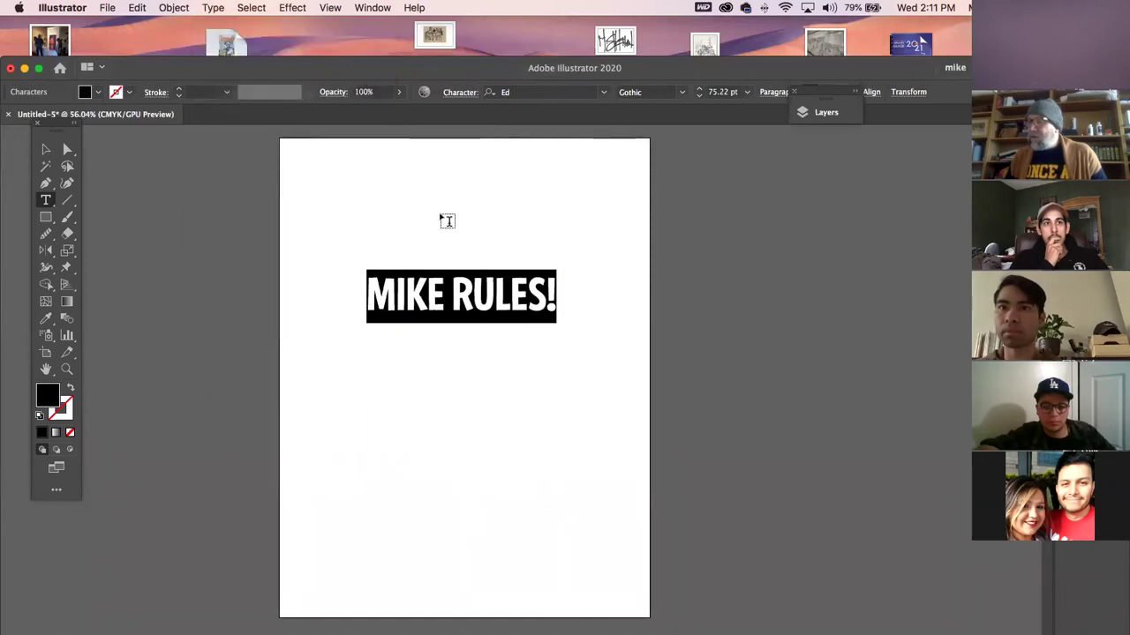
left_click_drag(433, 67, 432, 48)
key("Escape")
left_click(521, 279)
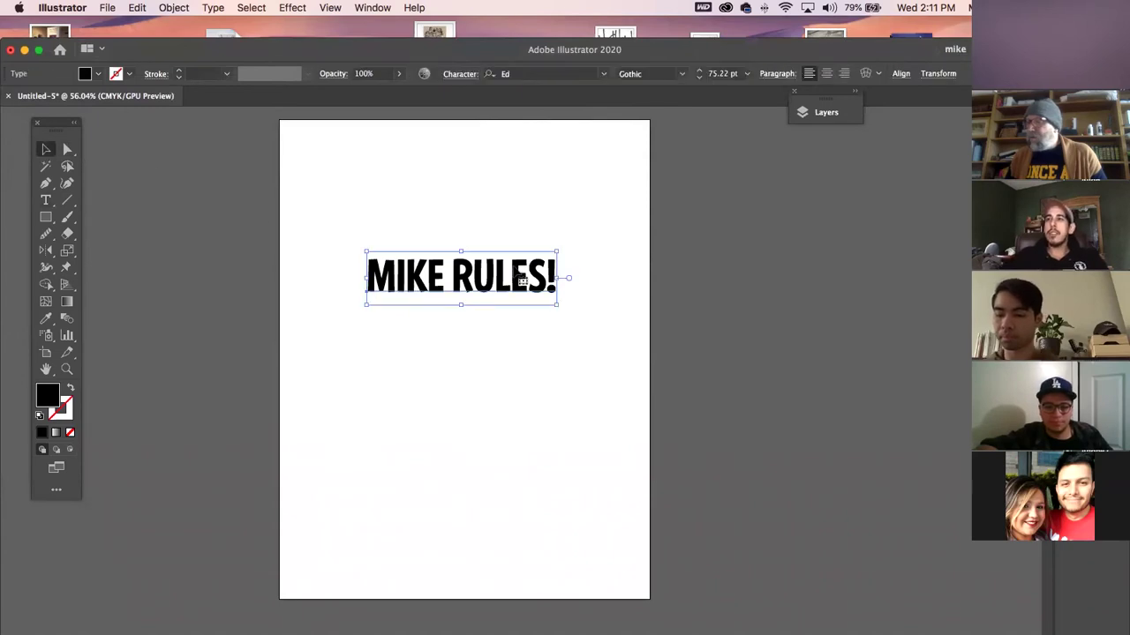
left_click_drag(484, 51, 429, 17)
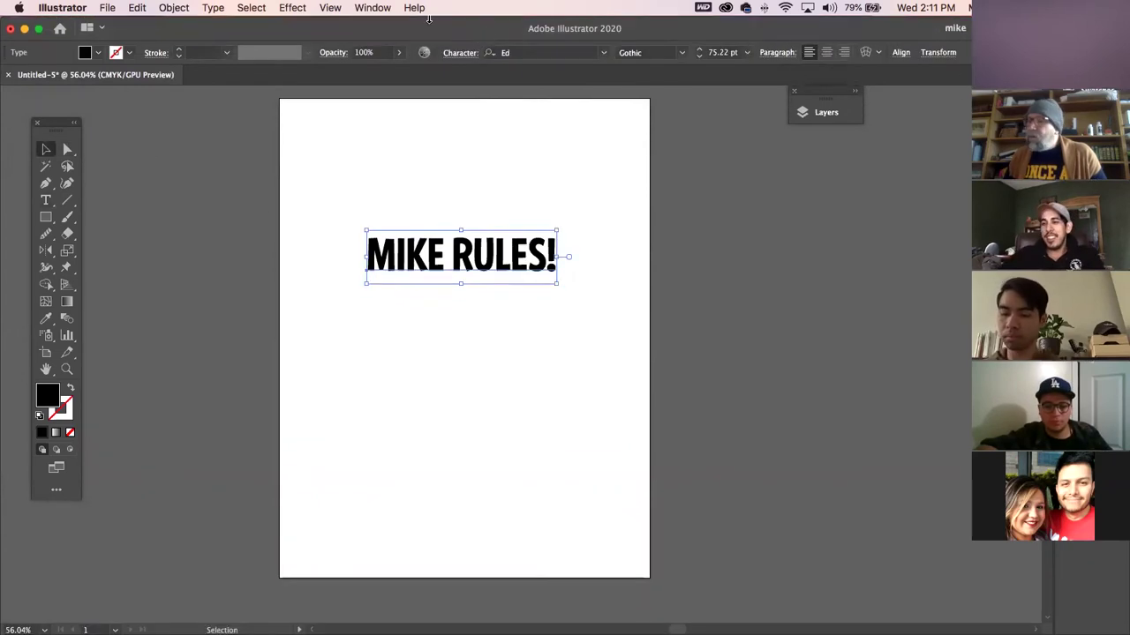
- Start an Arc warp effect on the headline and set its horizontal bend to 28%
left_click(292, 8)
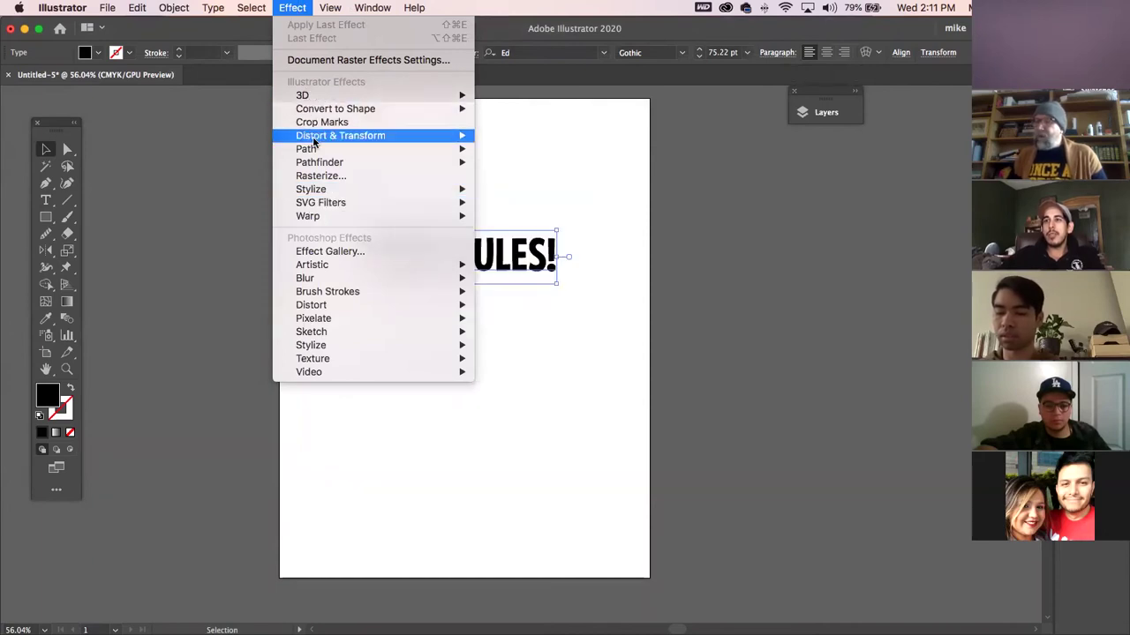
mouse_move(317, 219)
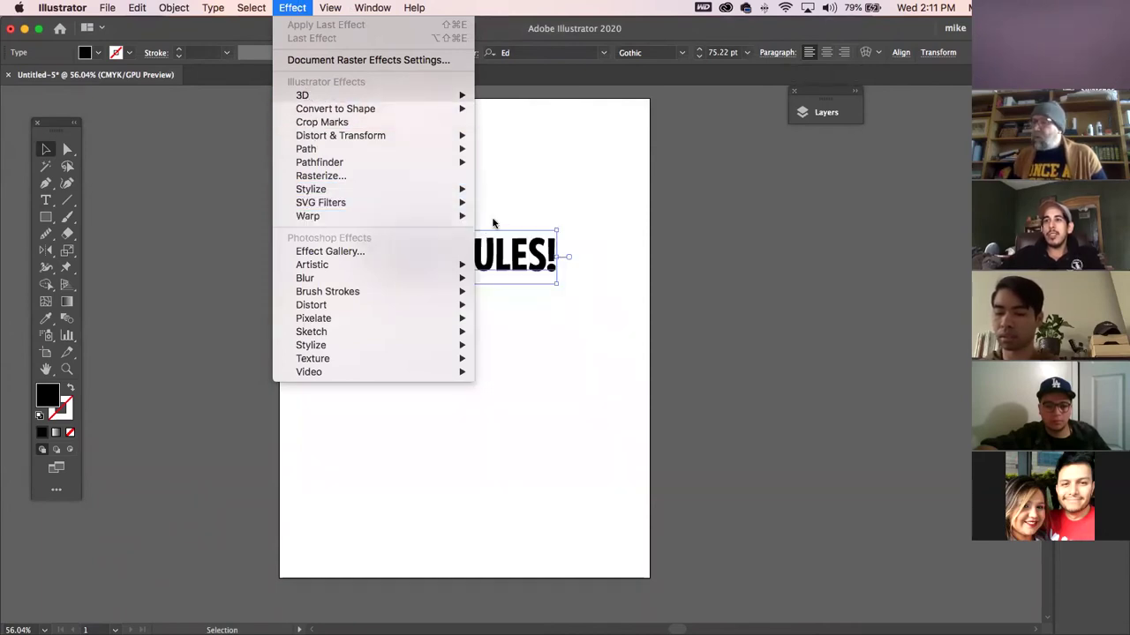
left_click(503, 218)
left_click_drag(578, 232, 430, 340)
mouse_move(465, 405)
left_mouse_down()
mouse_move(432, 407)
mouse_move(451, 406)
left_mouse_up()
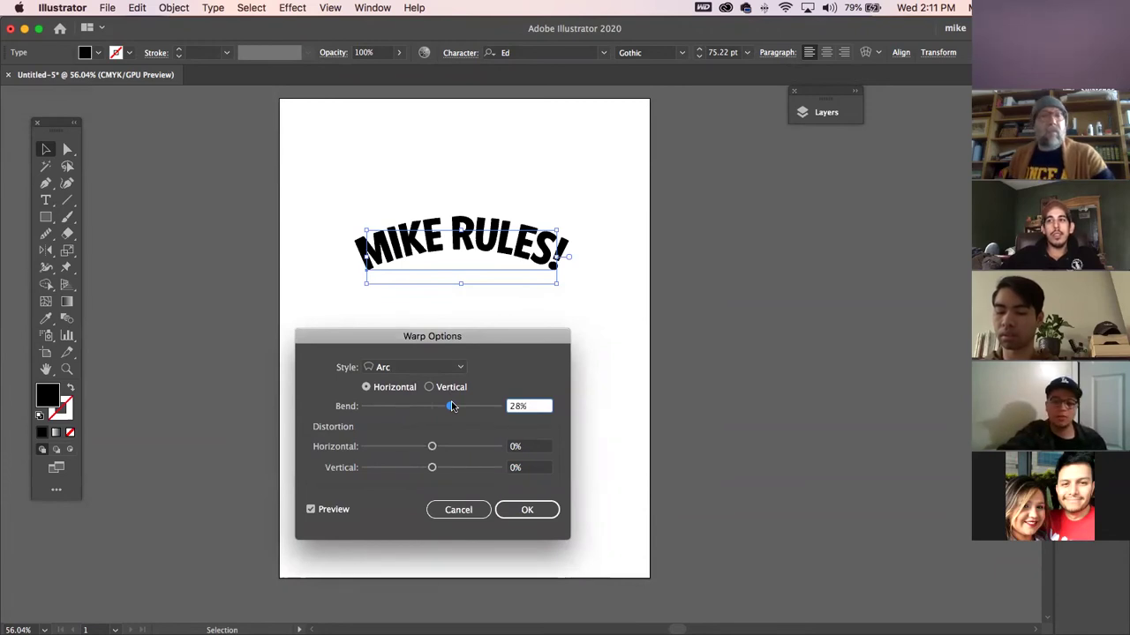
- Preview the Arc Lower, Arc Upper, Arch and Bulge warp styles on the headline
left_click(447, 371)
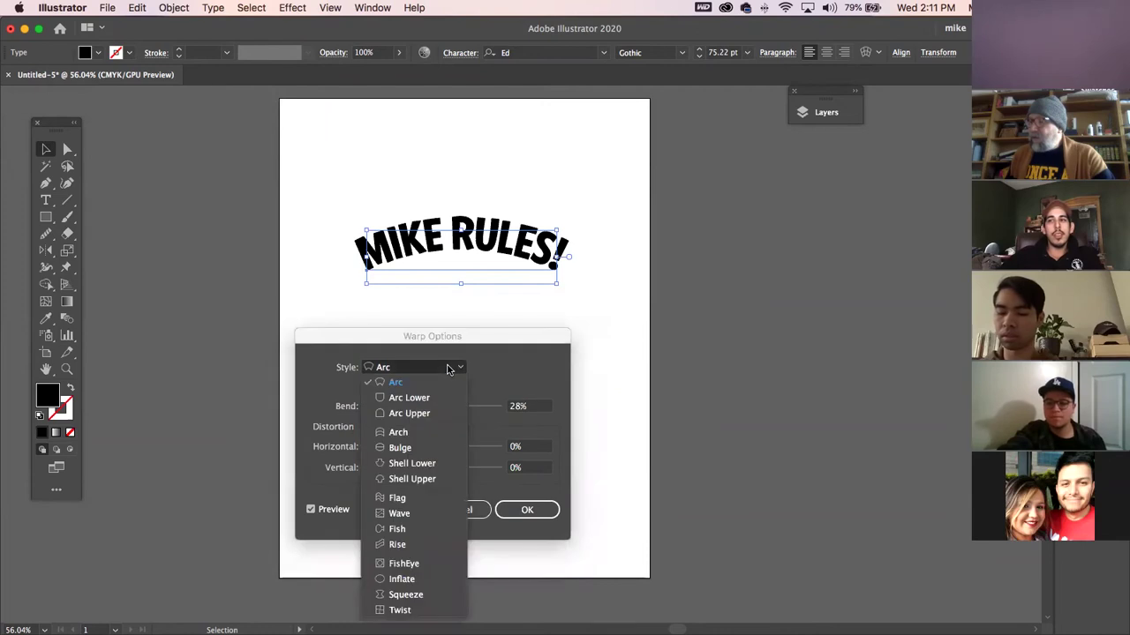
left_click(447, 398)
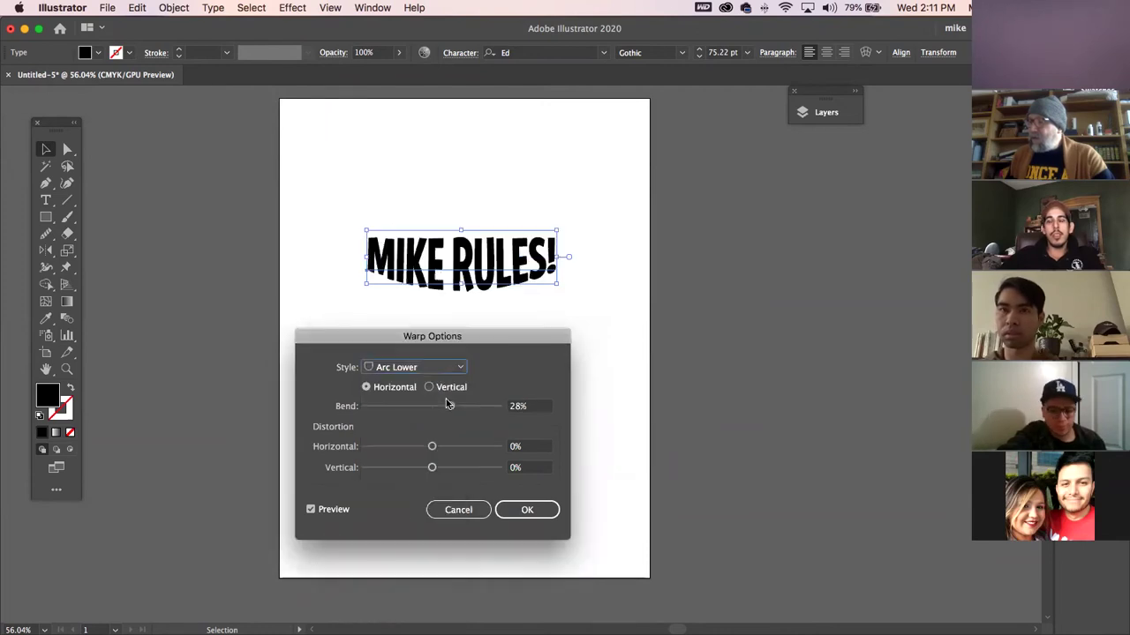
left_click(431, 366)
left_click(429, 414)
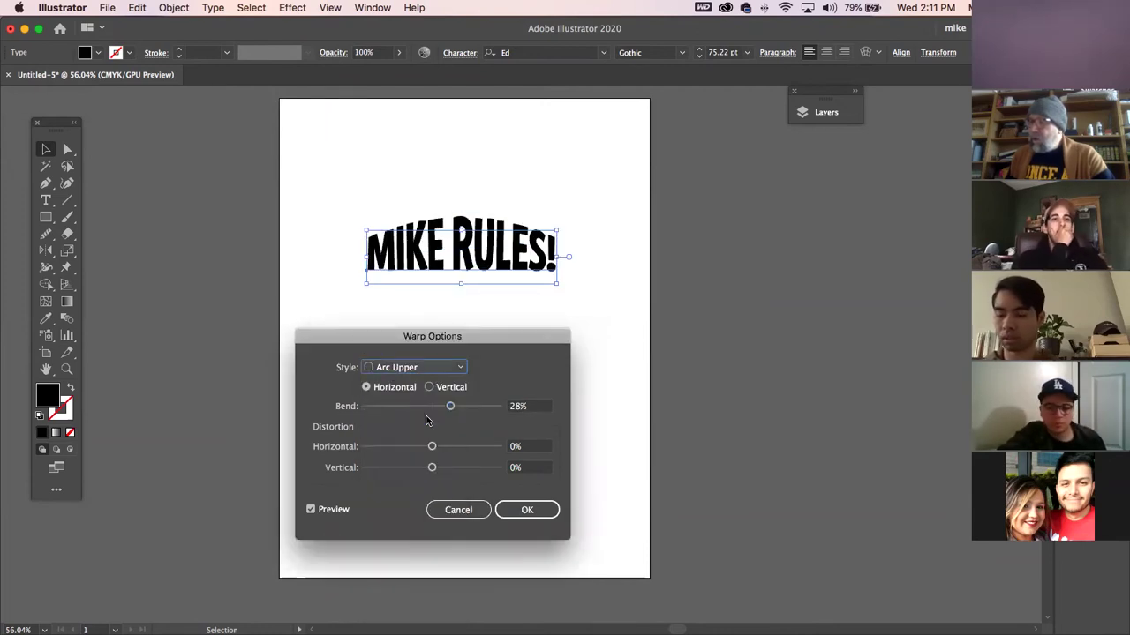
left_click(432, 367)
left_click(410, 432)
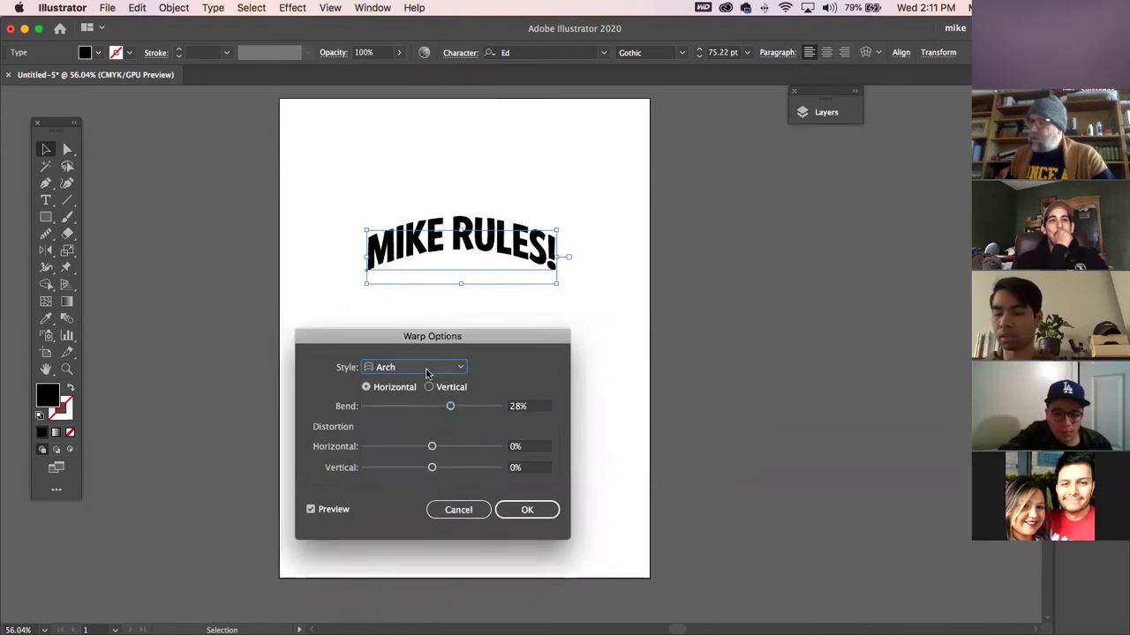
left_click(430, 368)
left_click(416, 450)
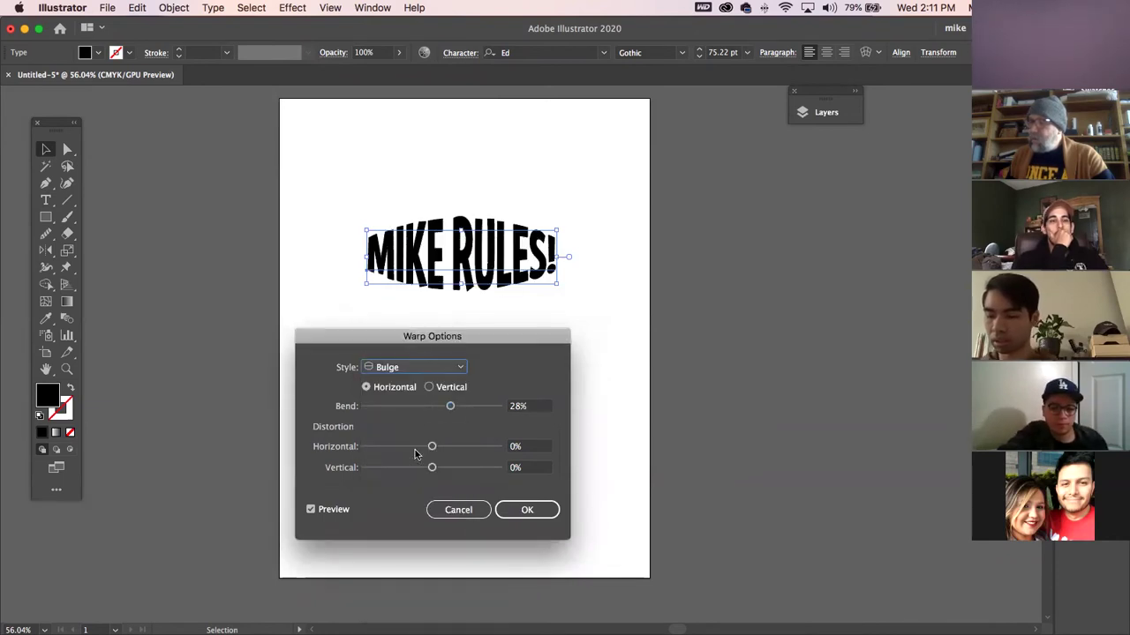
- Raise the warp bend to 34%, change the style to Flag and apply the effect to the headline
mouse_move(449, 405)
left_mouse_down()
mouse_move(409, 406)
mouse_move(454, 406)
left_mouse_up()
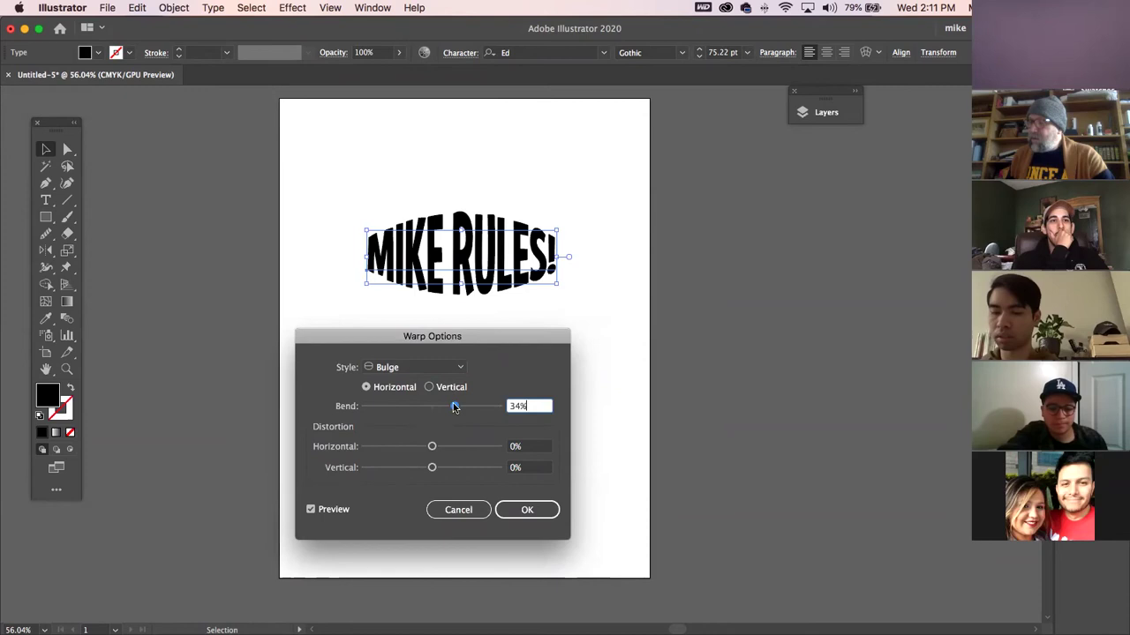
left_click(416, 369)
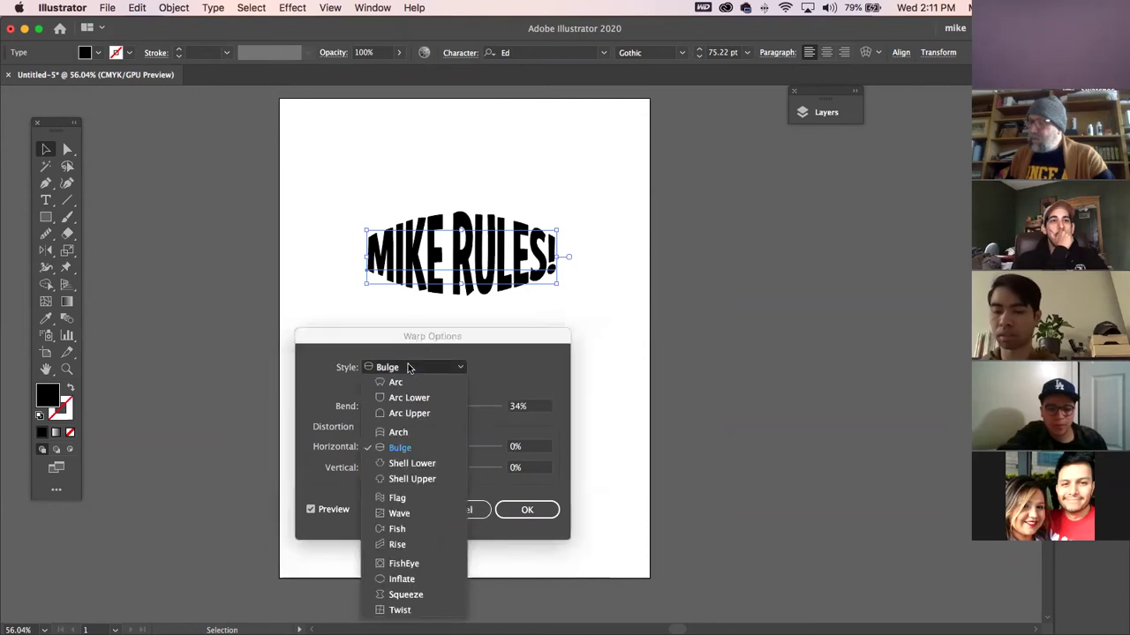
left_click(395, 502)
left_click(527, 509)
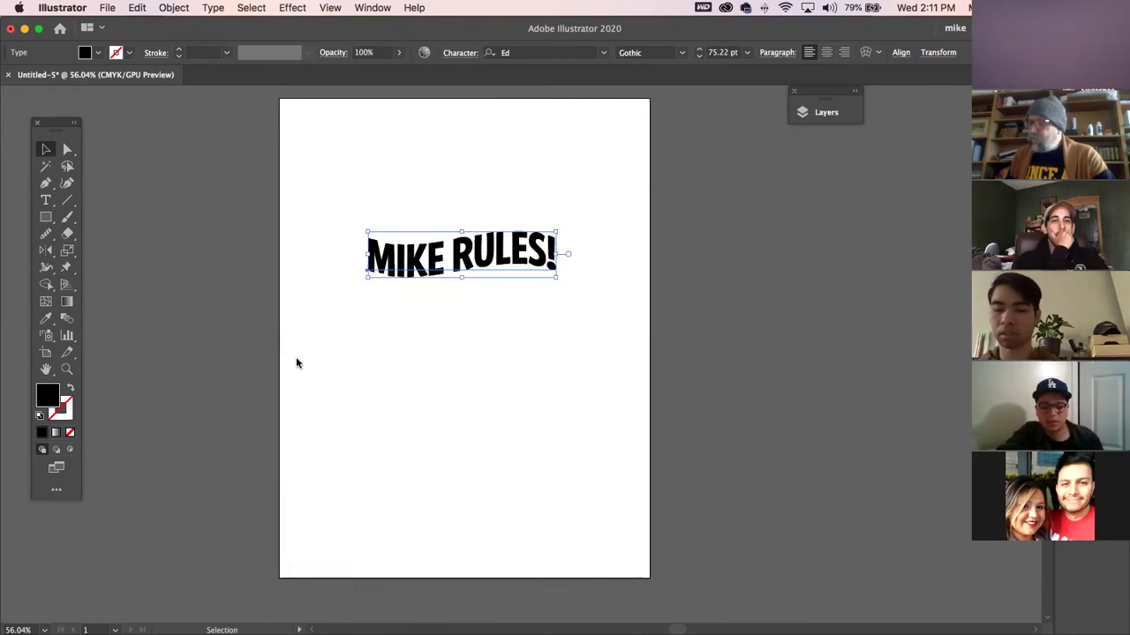
left_click(294, 8)
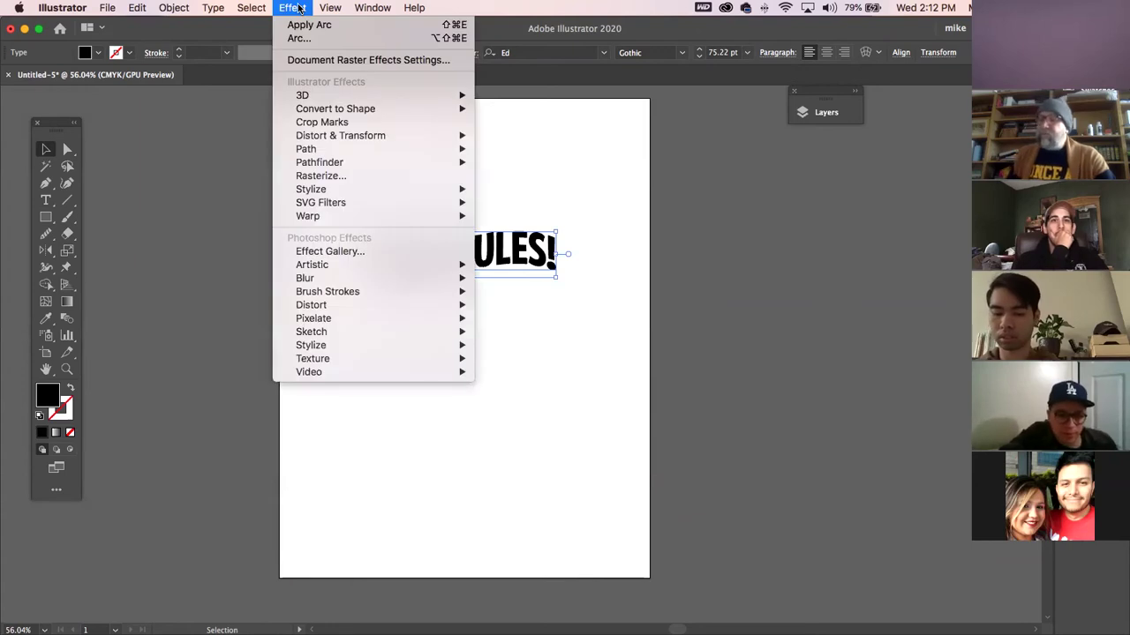
mouse_move(308, 217)
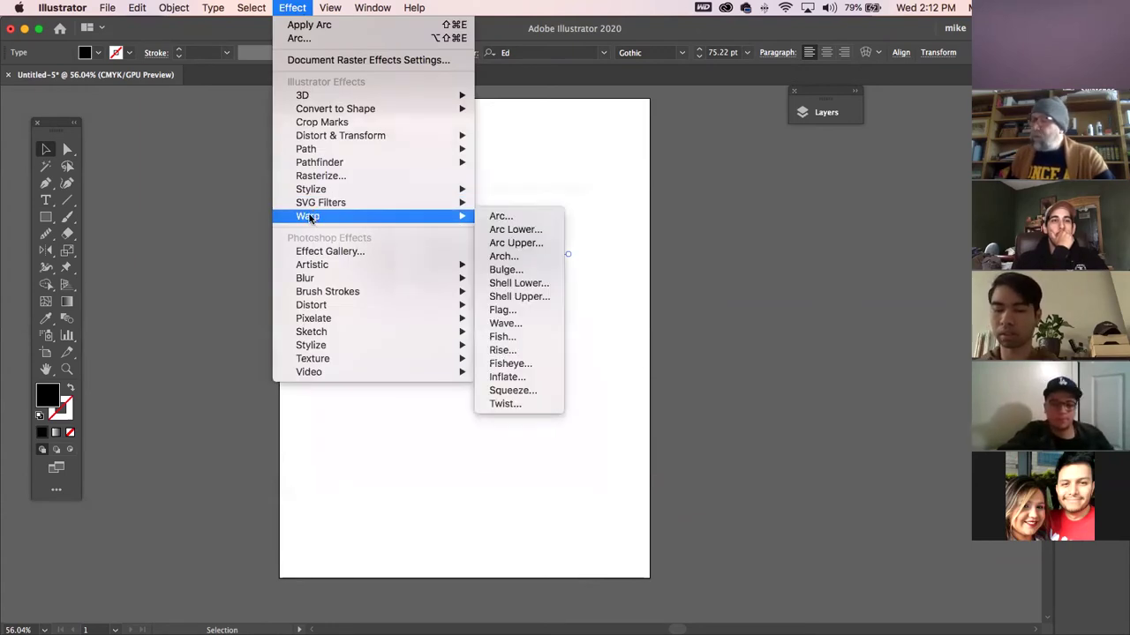
left_click(517, 311)
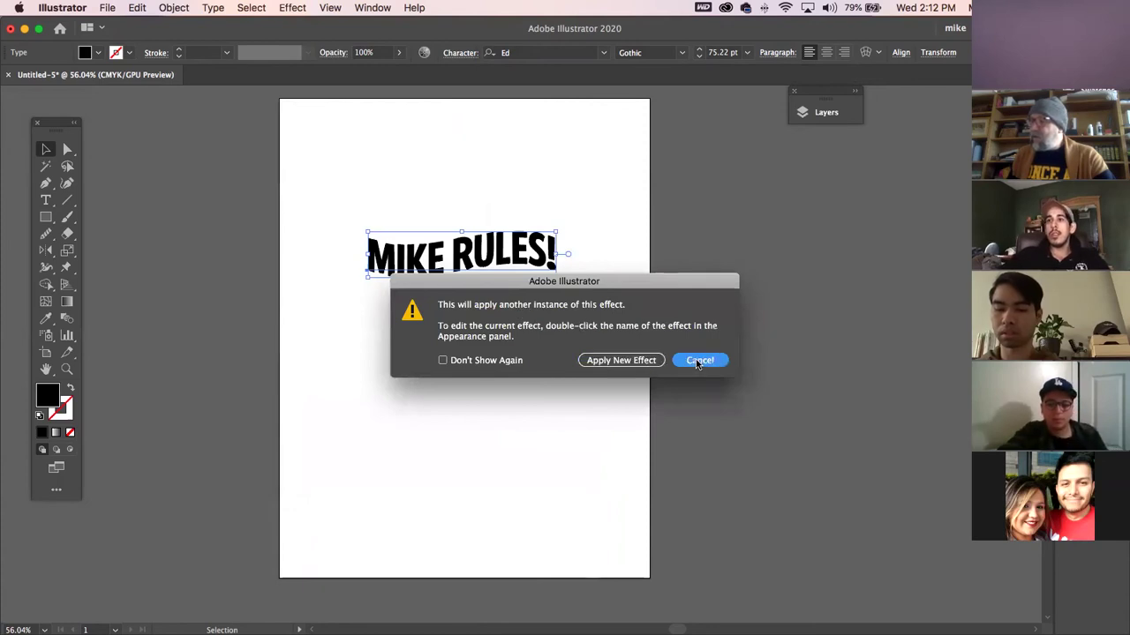
left_click(697, 362)
left_click(227, 253)
left_click_drag(297, 190, 456, 328)
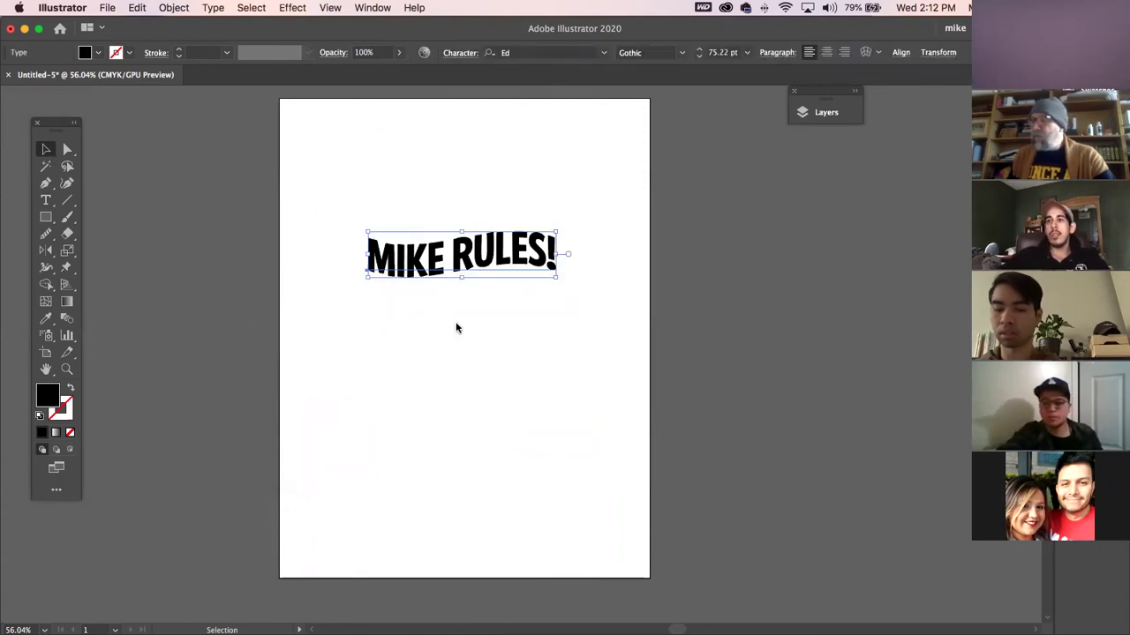
- Draw an upward-bowed curved path across the page below the headline with the Pen tool
key("p")
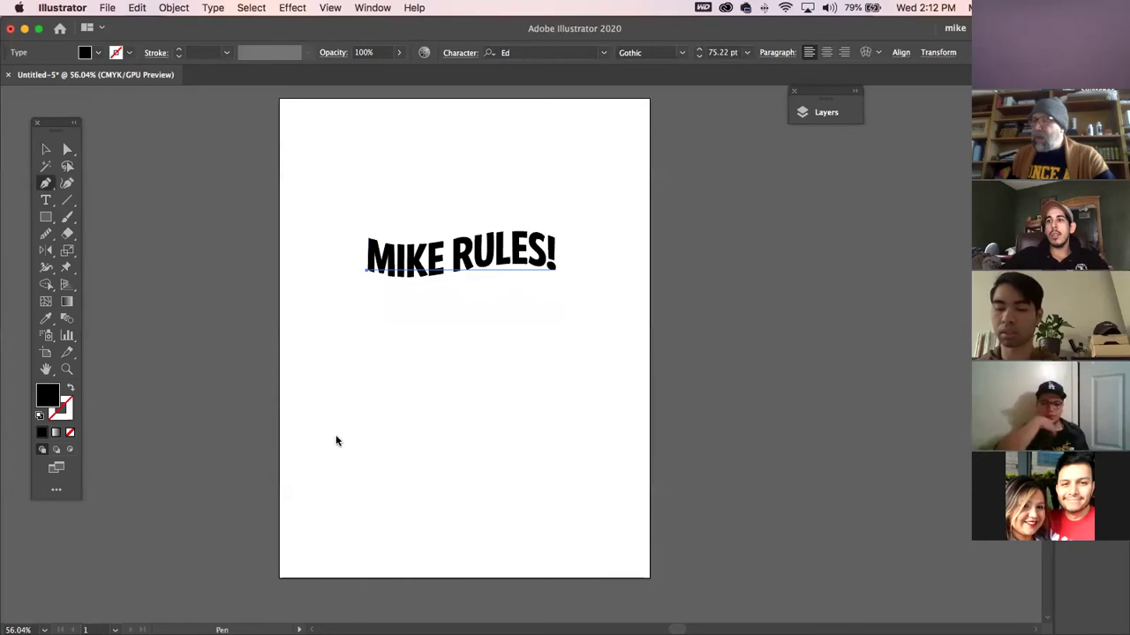
left_click(337, 436)
left_click_drag(538, 438, 642, 506)
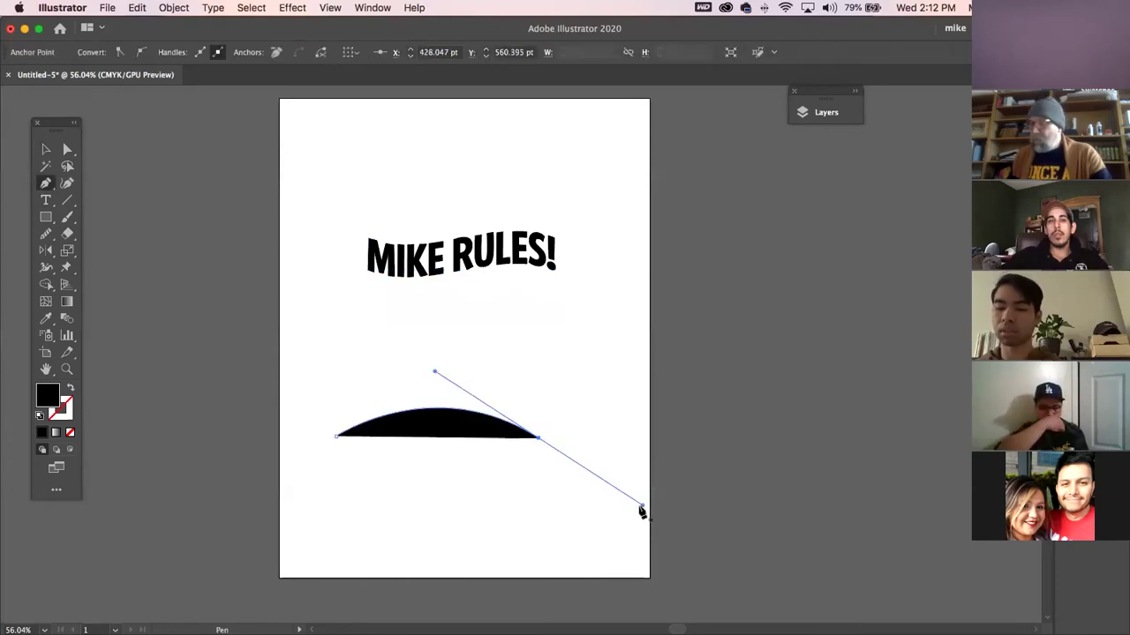
- Set placeholder type along the curved path with the Type on a Path tool and enlarge it to 35 pt
left_click(49, 201)
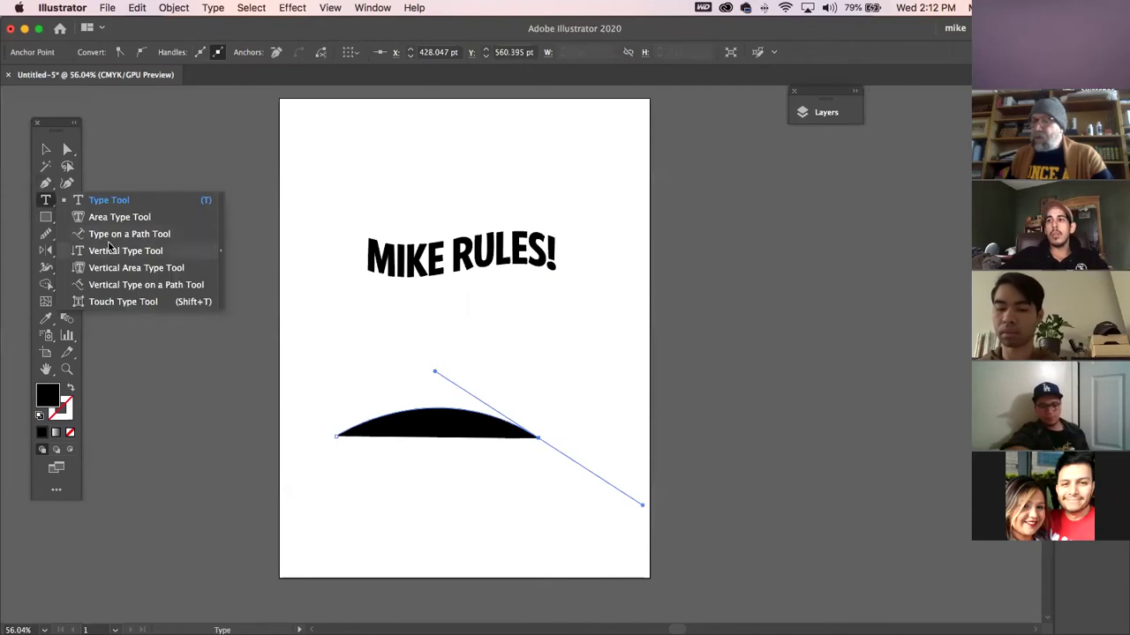
left_click(115, 235)
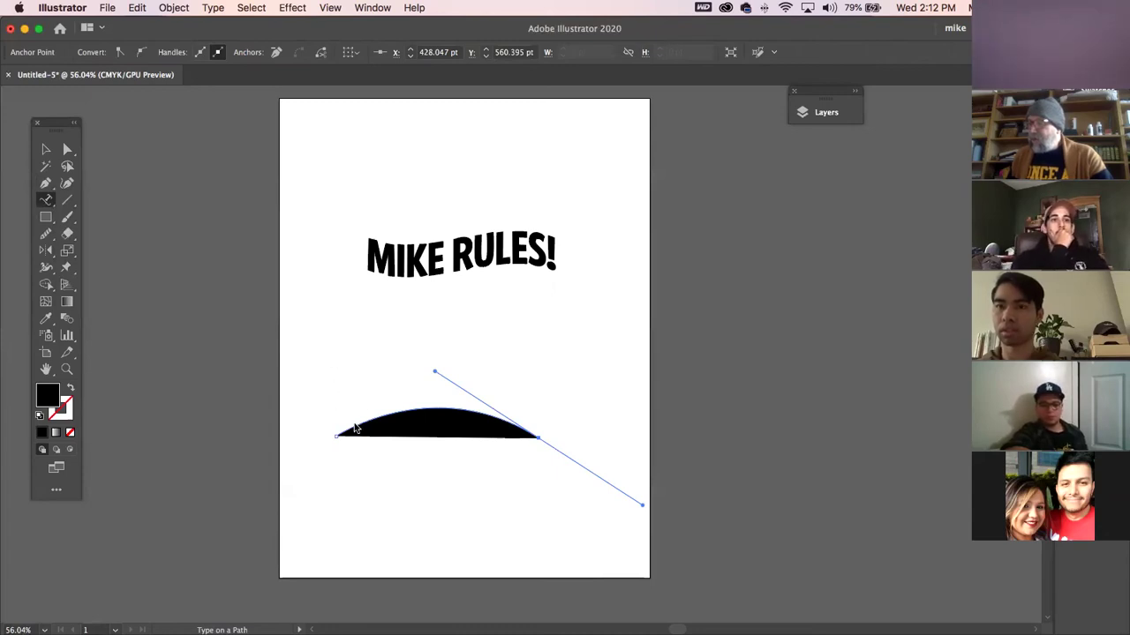
left_click(355, 429)
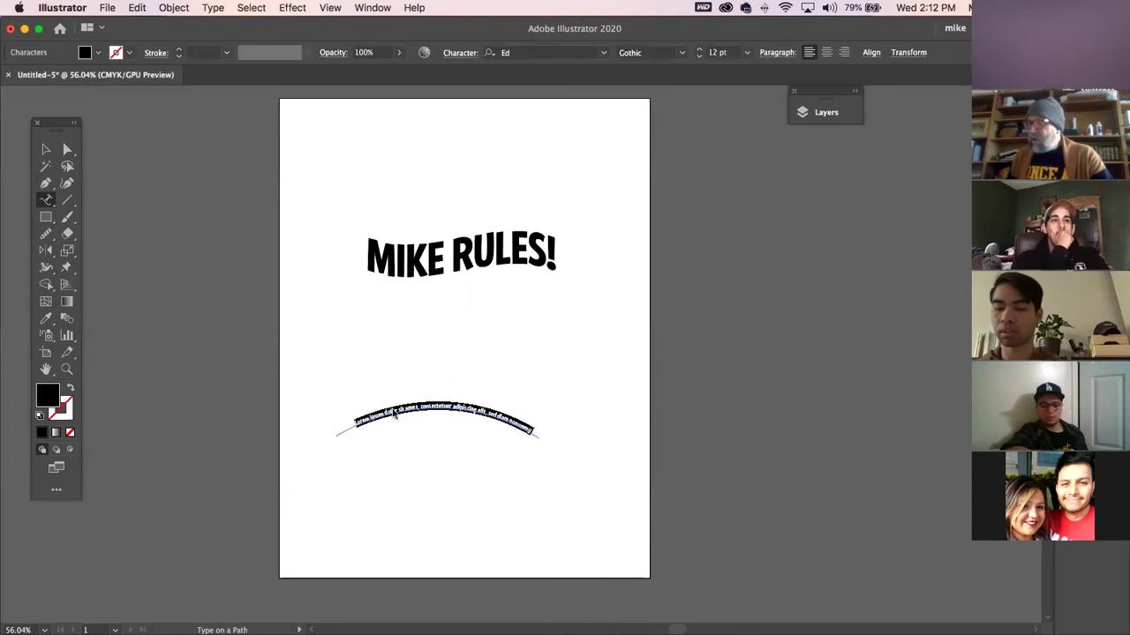
key("Escape")
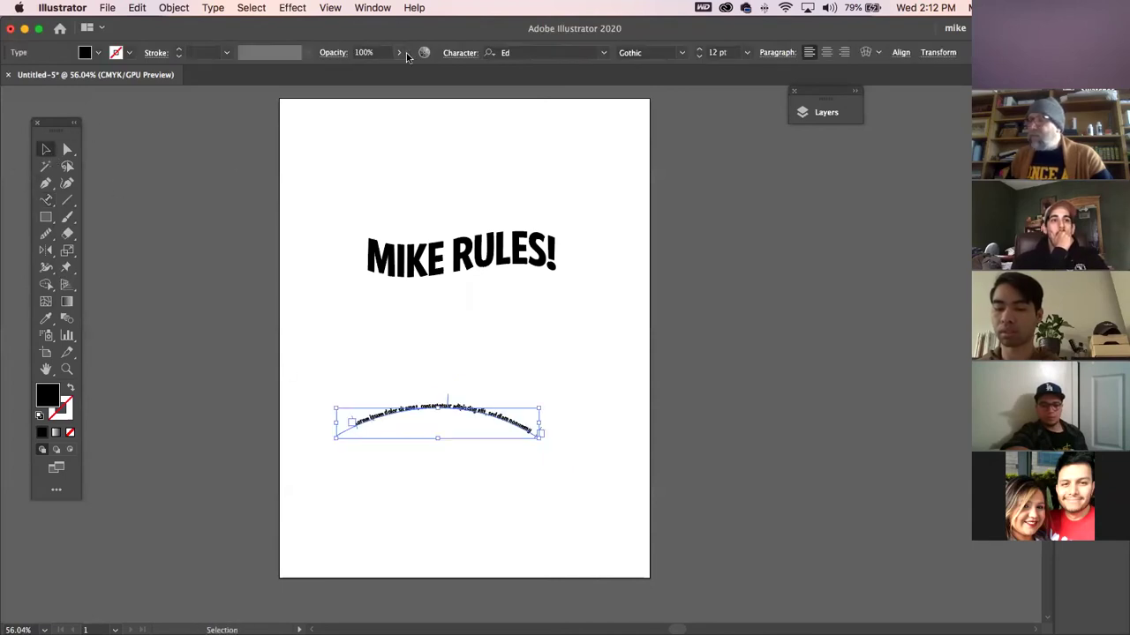
left_click(700, 50)
left_click(700, 50)
left_click_drag(700, 51, 700, 50)
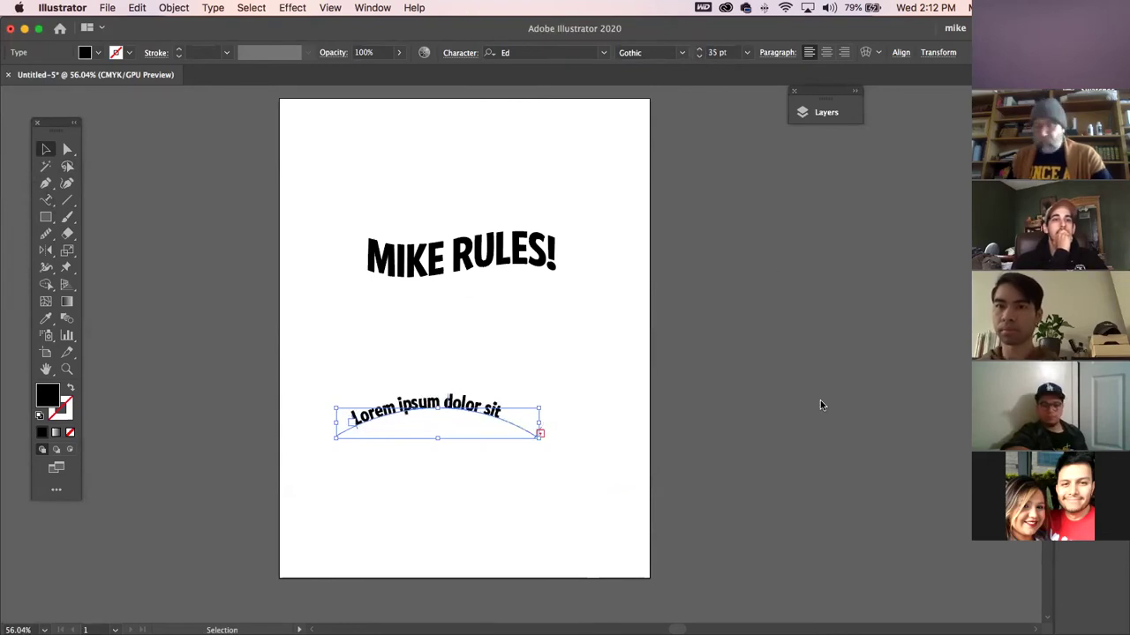
- Delete the curved placeholder type and move the warped headline up near the page's upper edge
key("Delete")
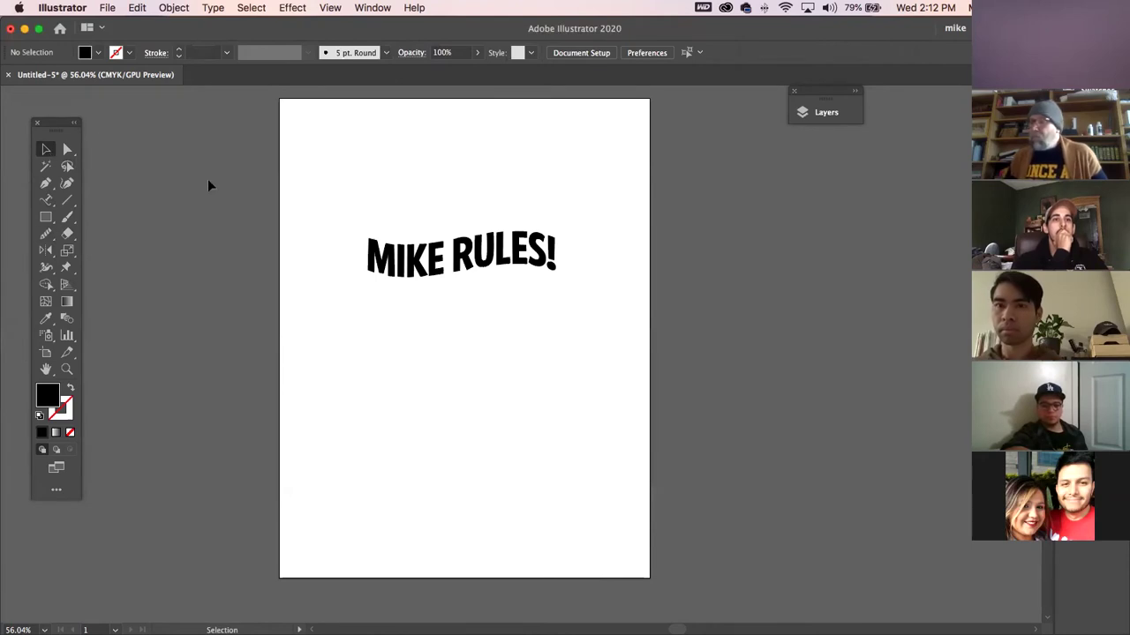
left_click_drag(488, 249, 508, 153)
left_click(511, 320)
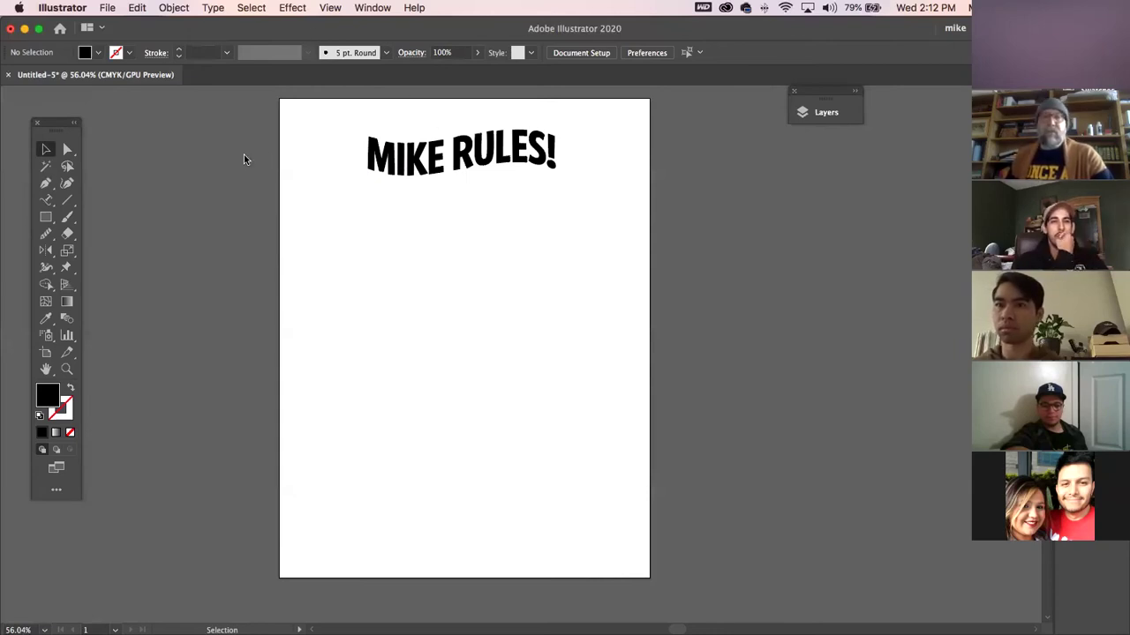
left_click(486, 161)
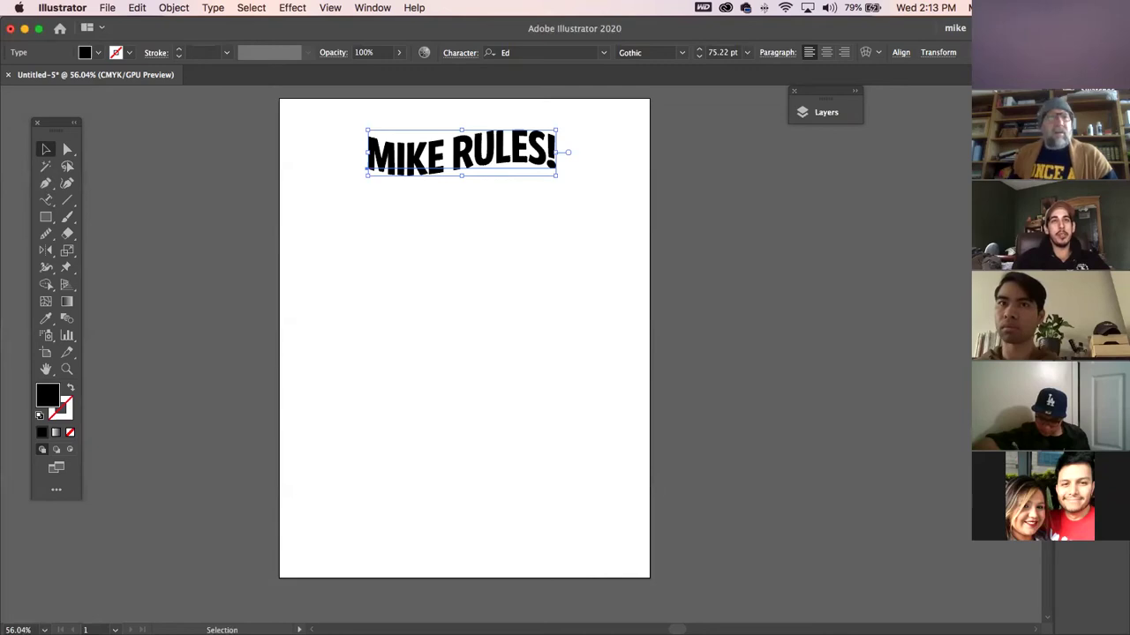
- Switch to Chrome, view the Pin on Kaiju squid monster image enlarged in its own tab, and close the image tabs
key("super+Tab")
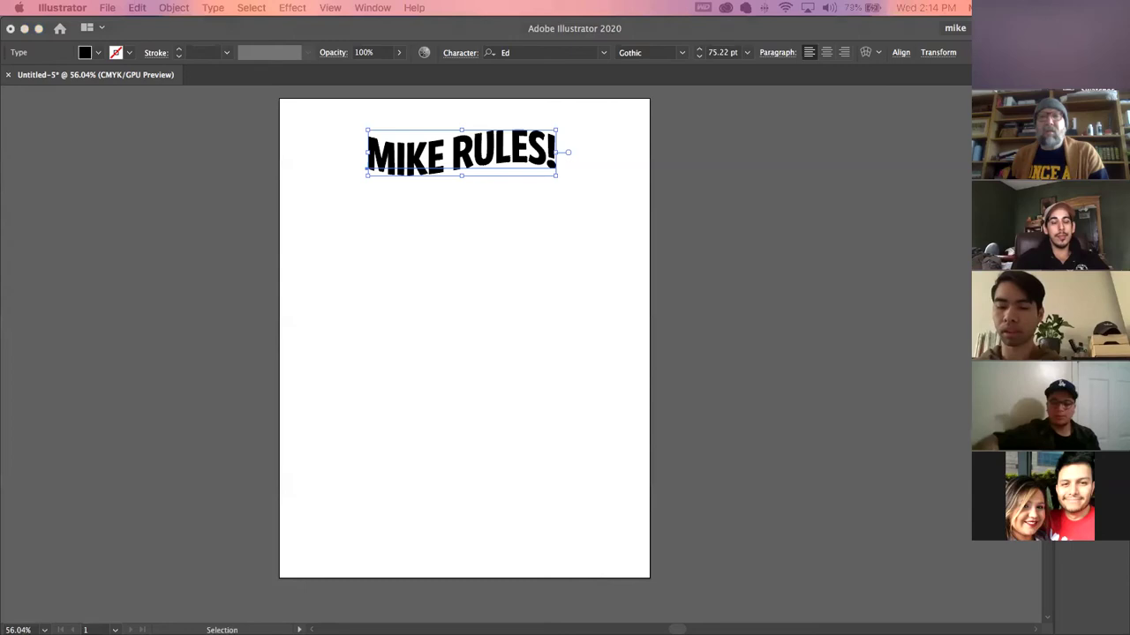
key("super+Tab")
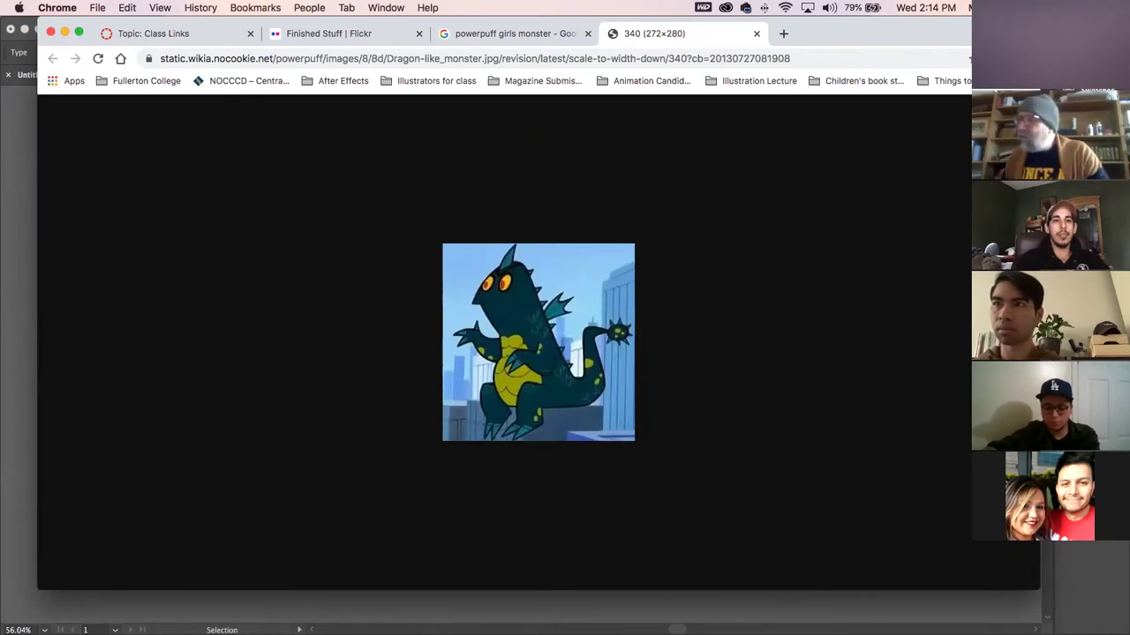
left_click(547, 35)
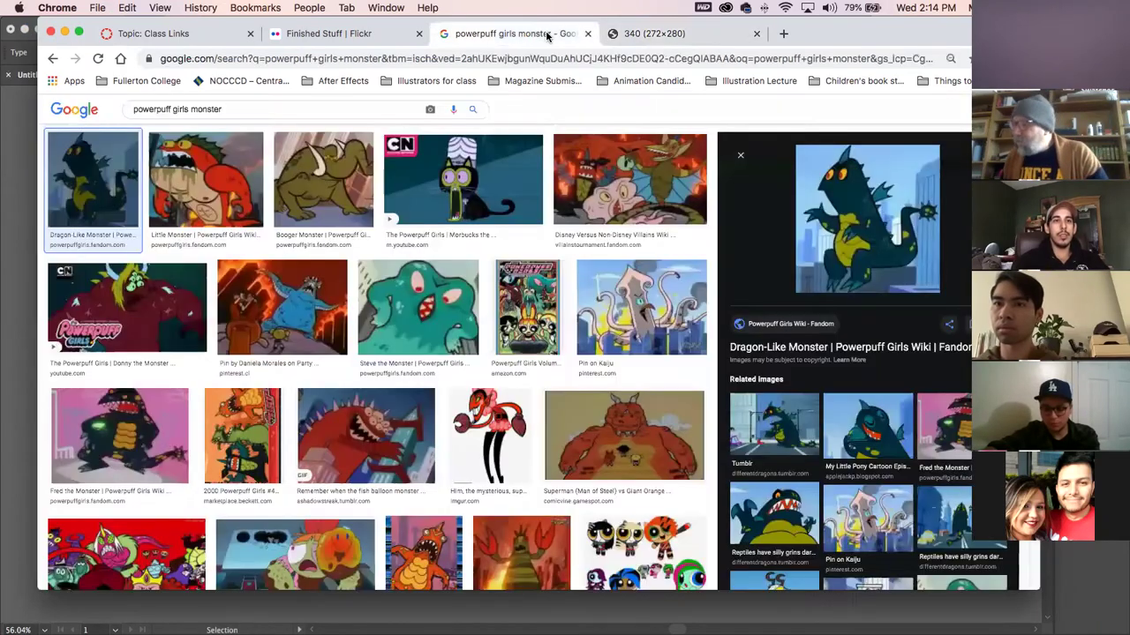
left_click(641, 309)
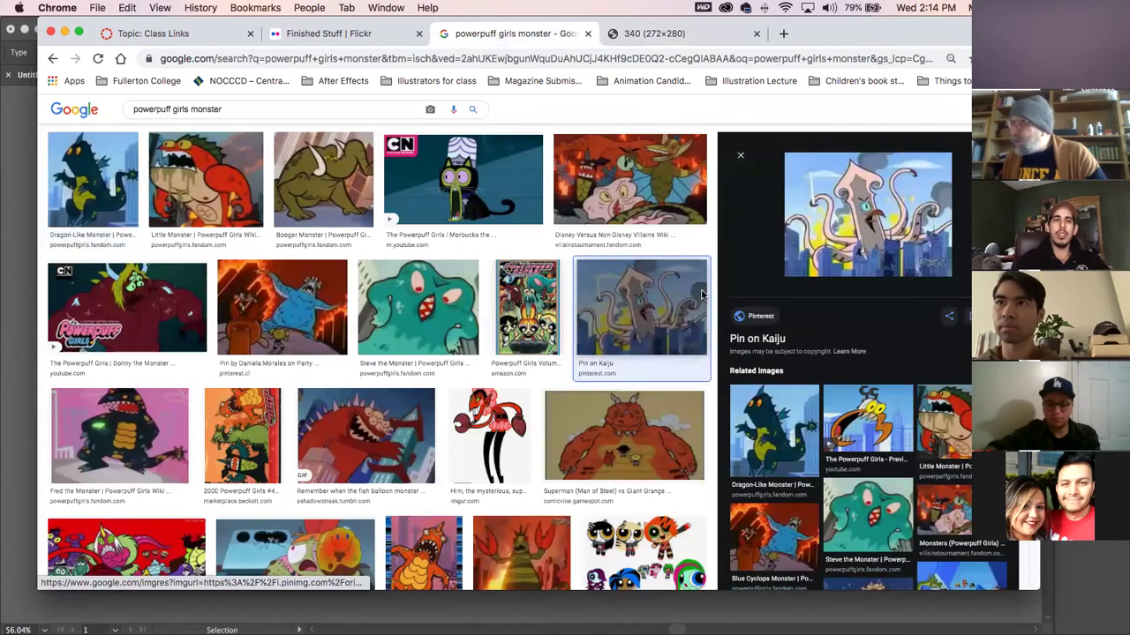
right_click(871, 234)
left_click(927, 345)
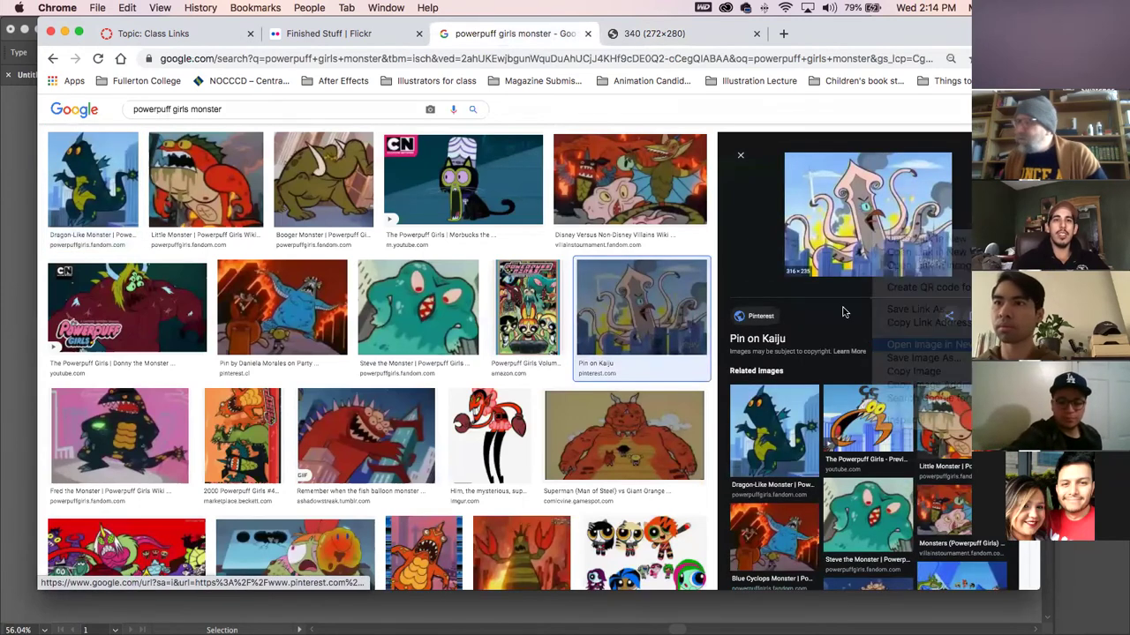
left_click(815, 33)
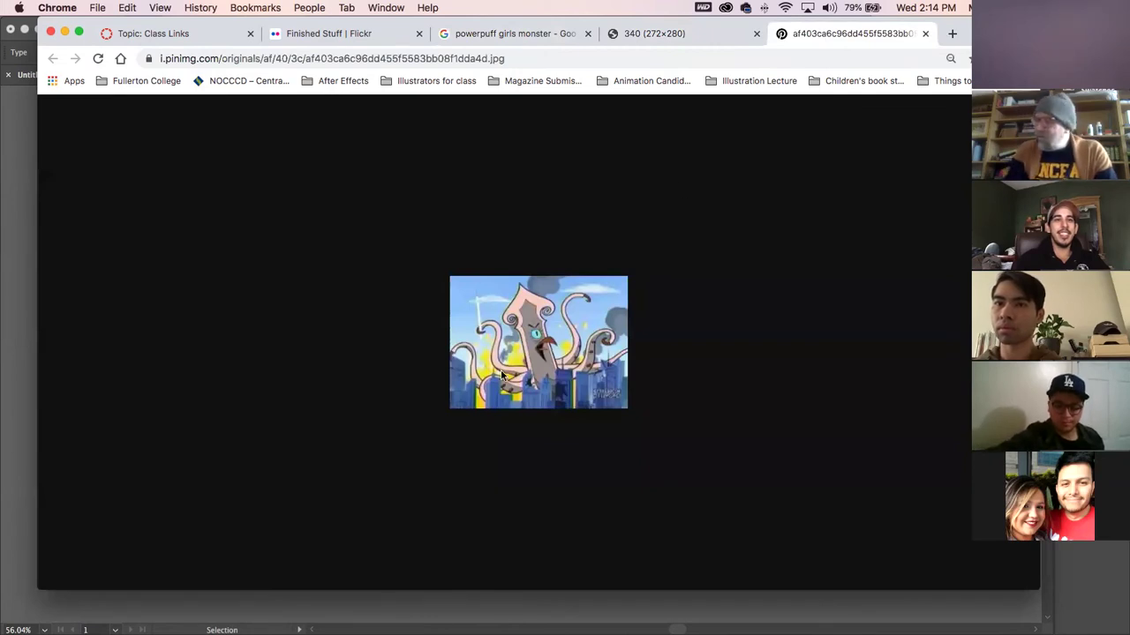
scroll(501, 375, "up", 5)
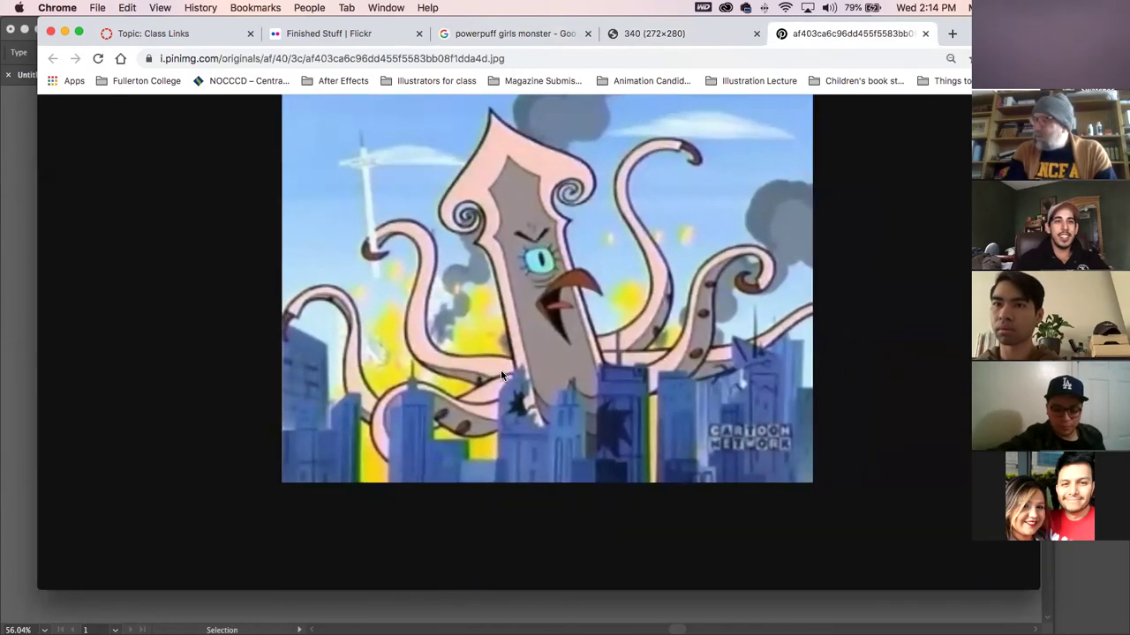
scroll(500, 374, "up", 1)
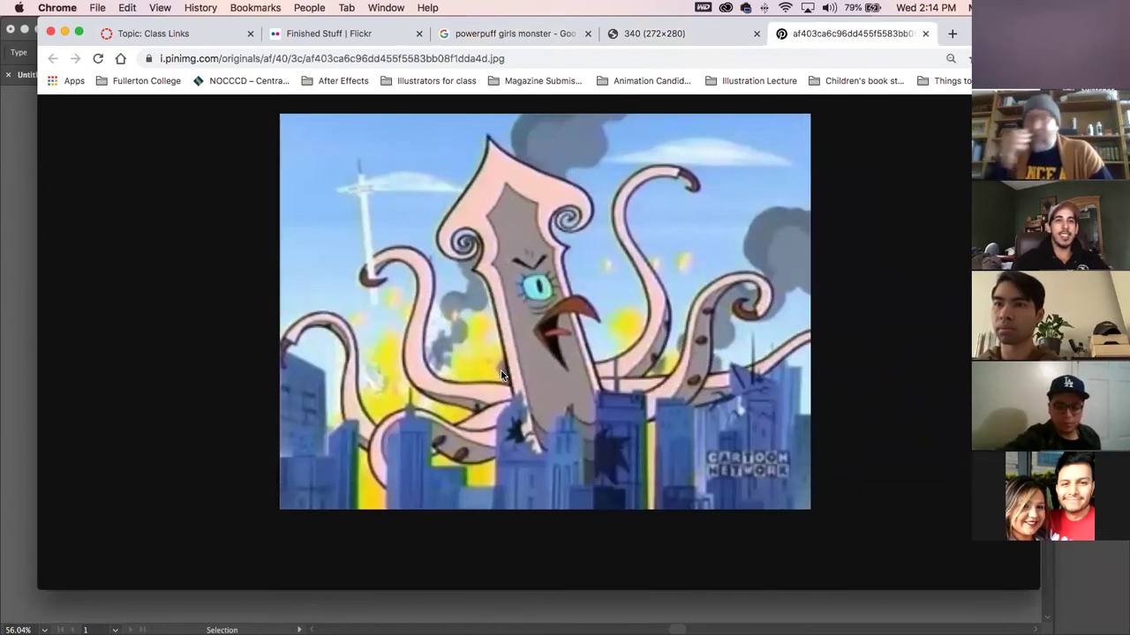
left_click(926, 34)
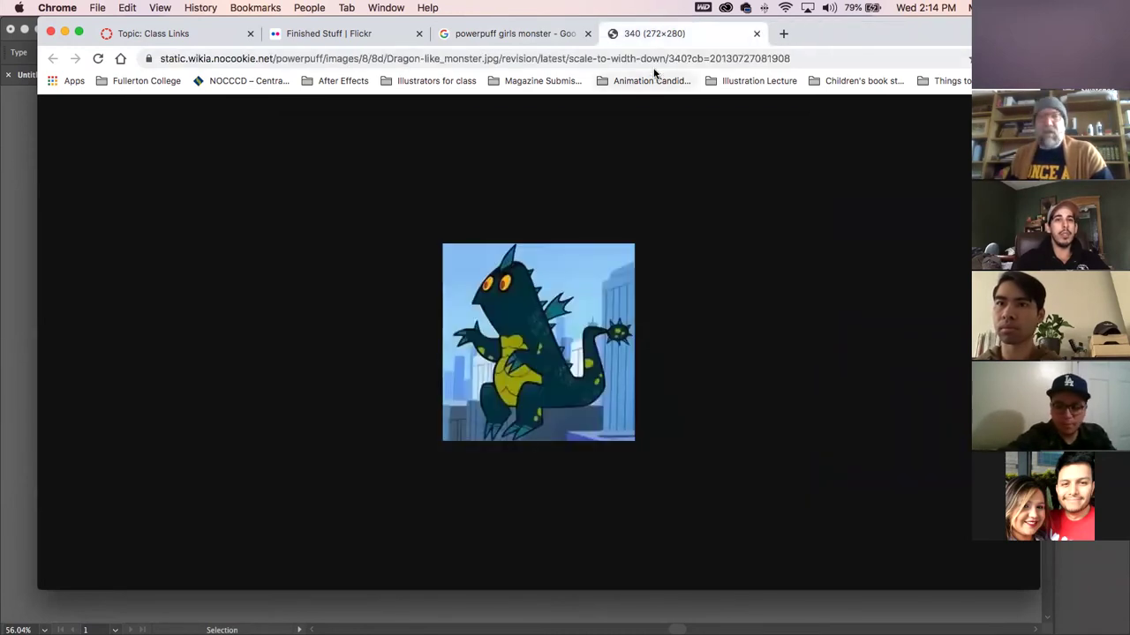
left_click(756, 34)
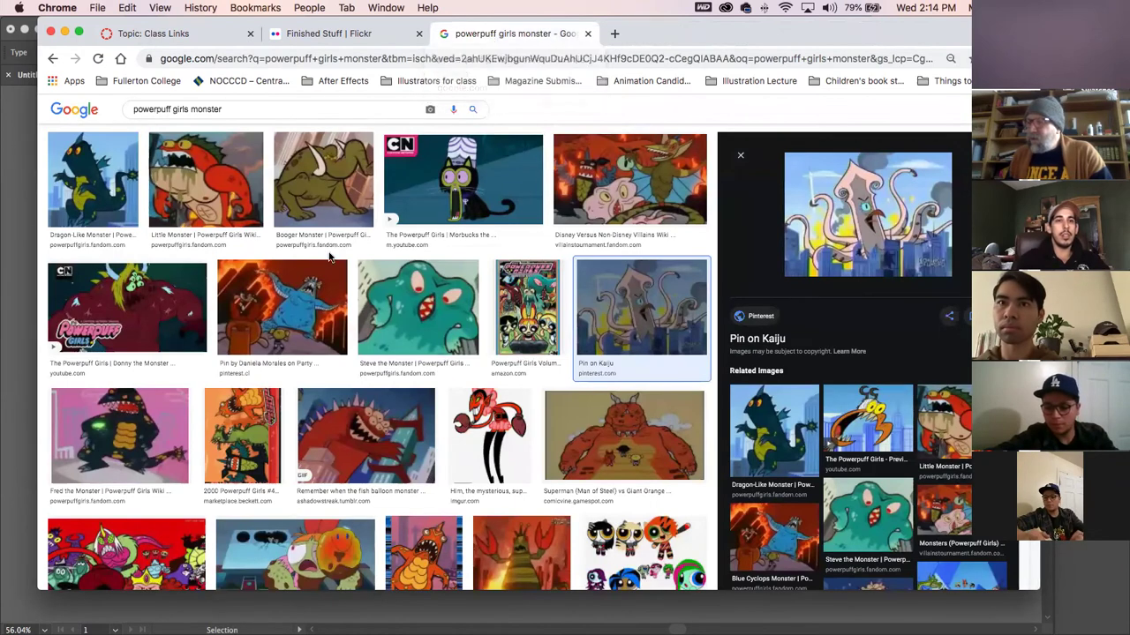
- Browse the Powerpuff Girls monster image results, previewing Little Monster, Blue Cyclops, Giant Fish Balloon and Giant Squid Monster as references
left_click(235, 181)
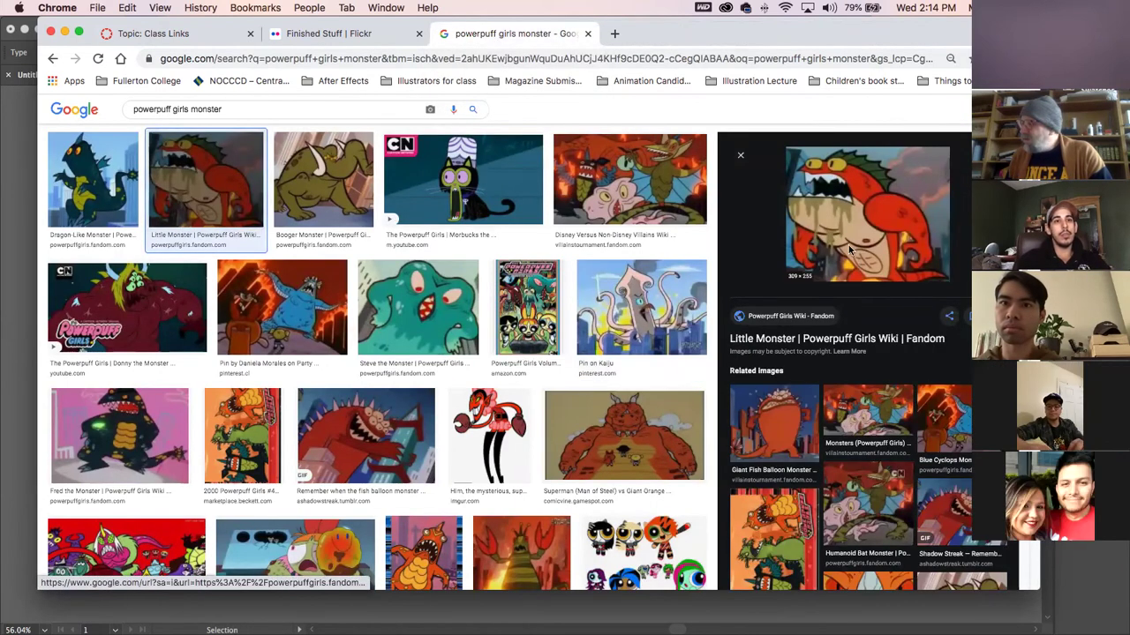
left_click(962, 422)
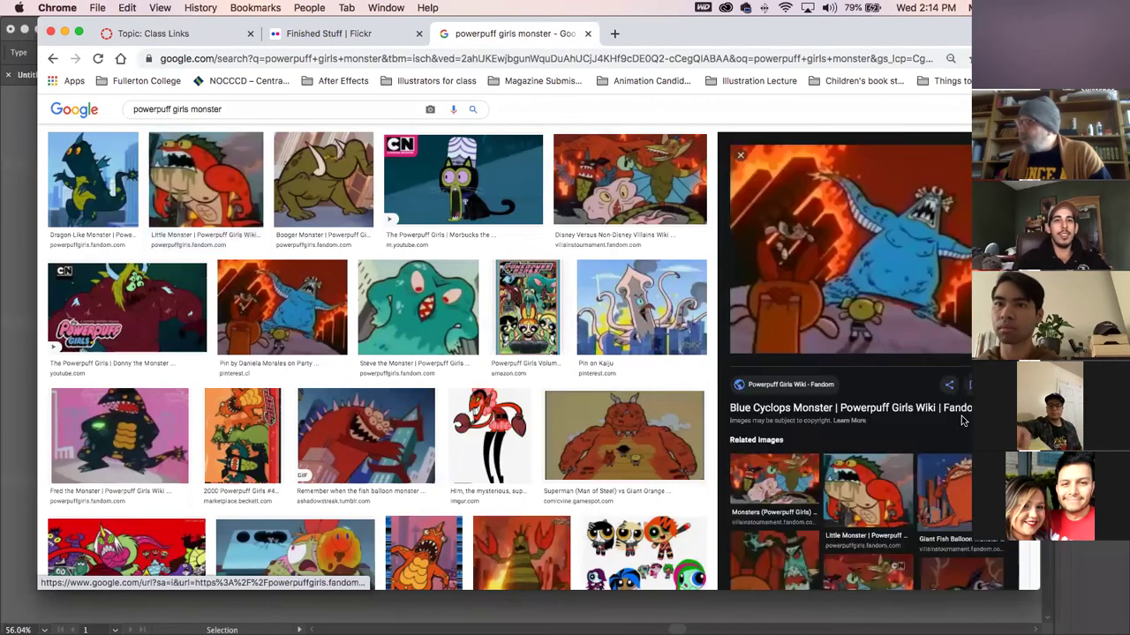
left_click(881, 481)
left_click(766, 424)
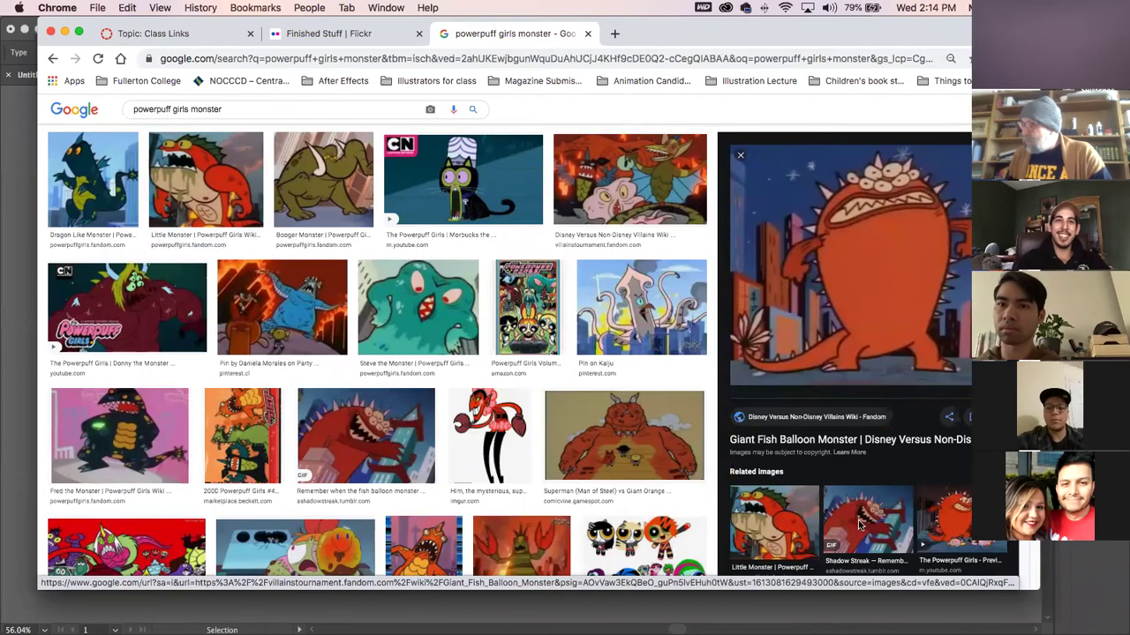
scroll(869, 392, "down", 5)
left_click(861, 256)
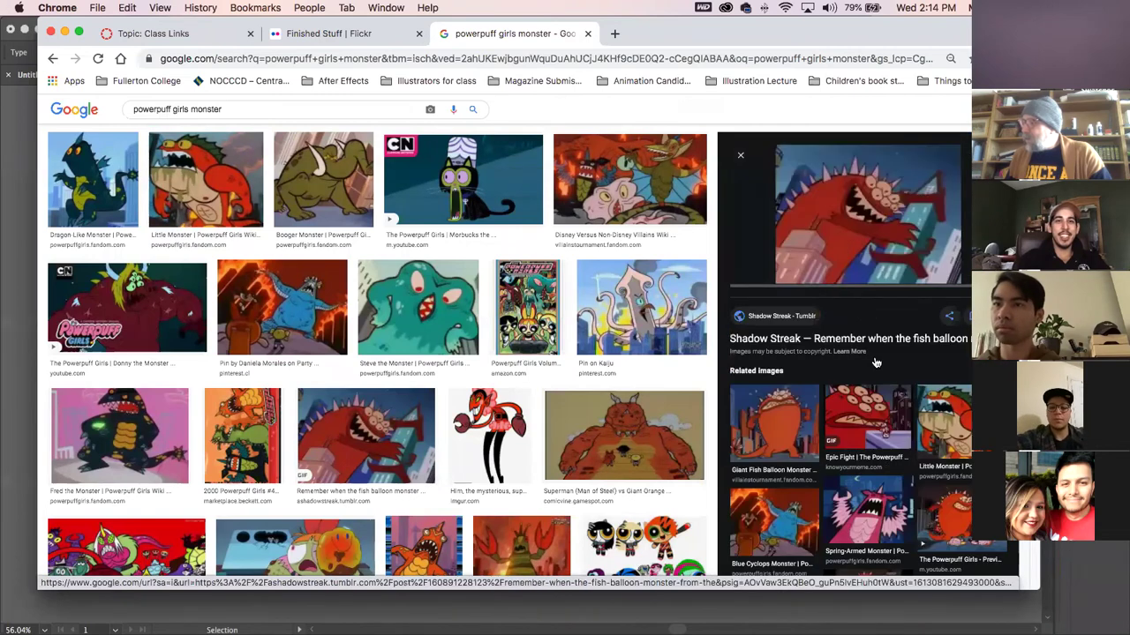
scroll(866, 474, "down", 3)
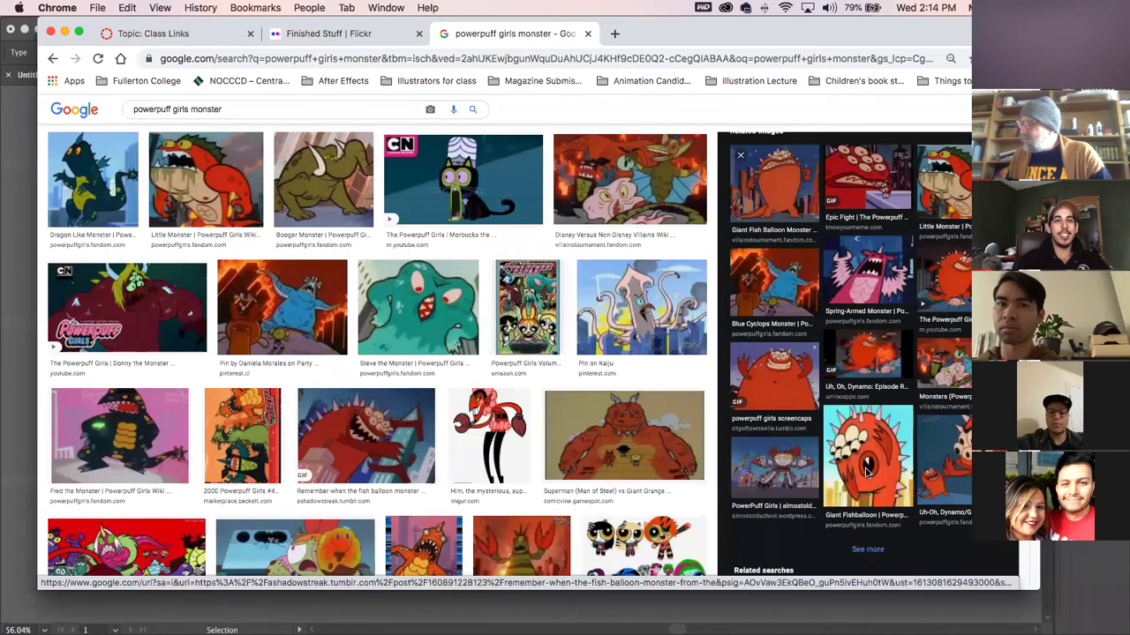
left_click(788, 472)
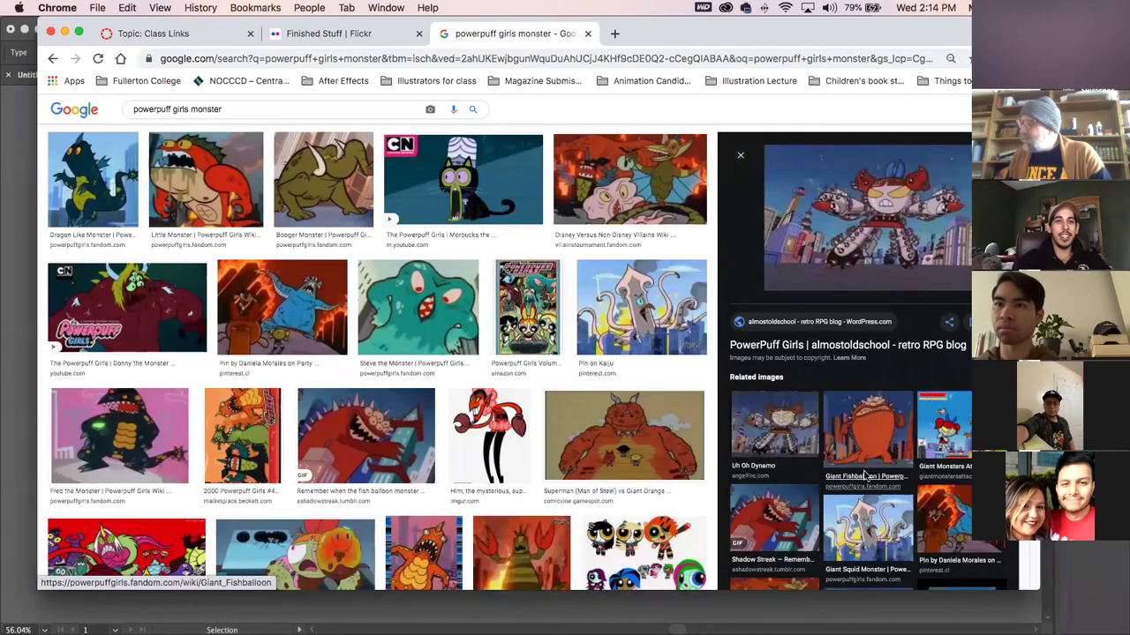
left_click(863, 523)
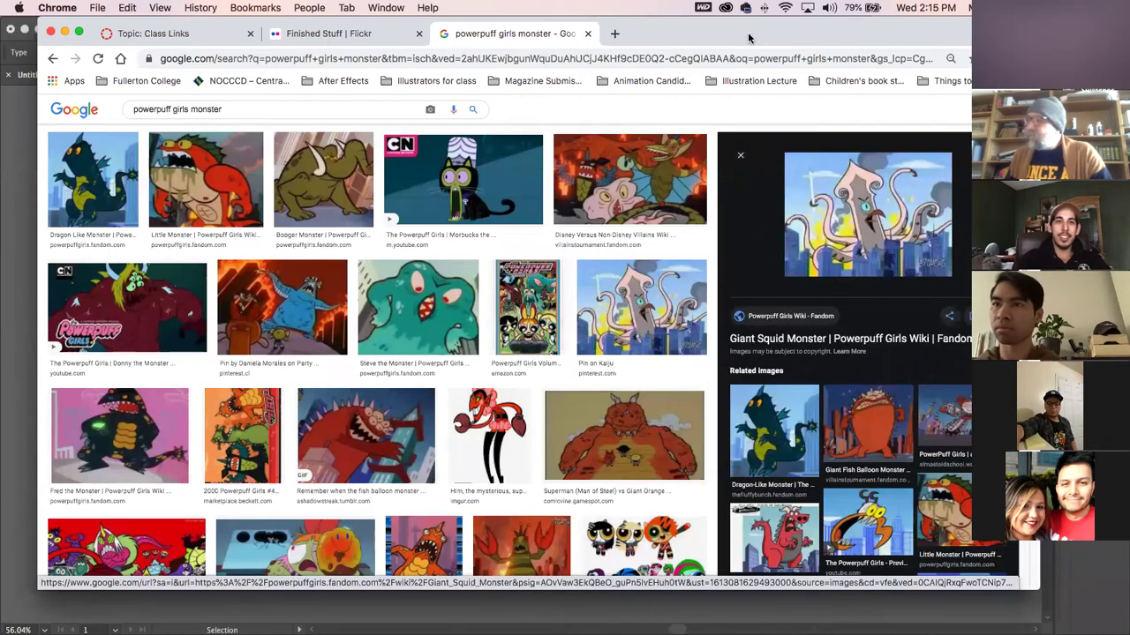
- Minimize the browser, hide Illustrator and expand the Photoshop window showing the monster macarons poster thumbnails
left_click_drag(649, 19, 645, 22)
key("super+m")
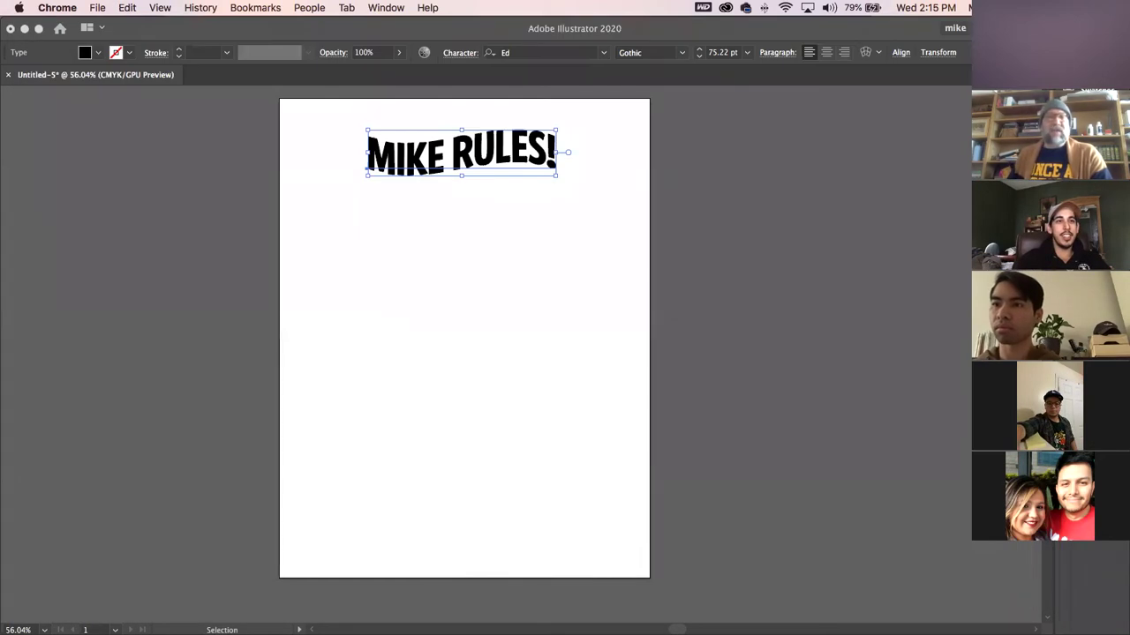
left_click(481, 32)
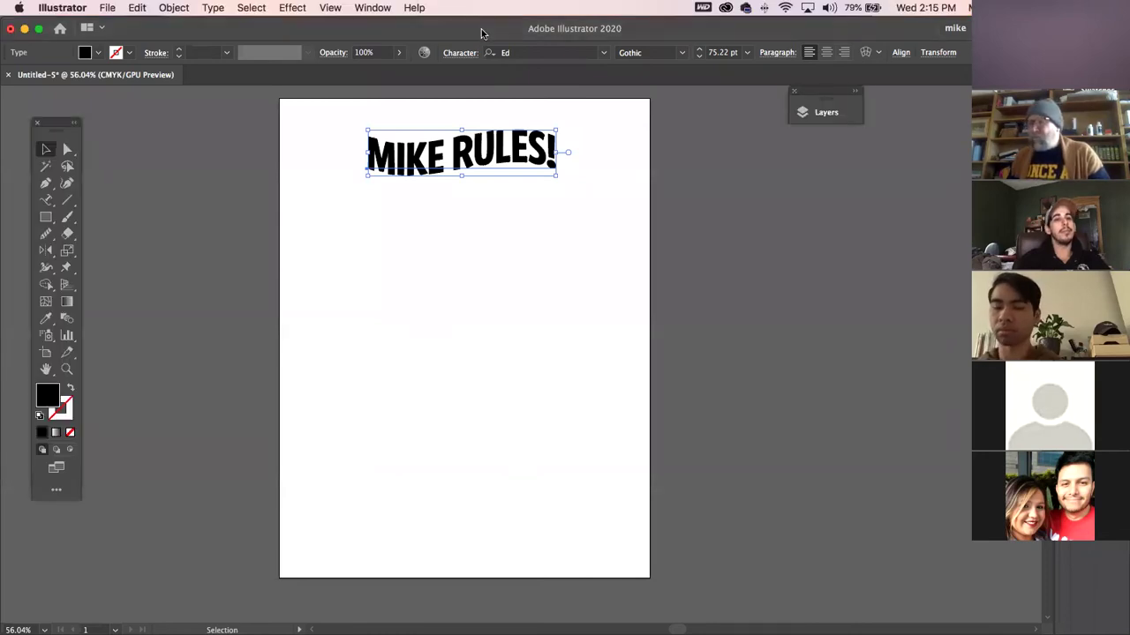
left_click(62, 7)
left_click(77, 91)
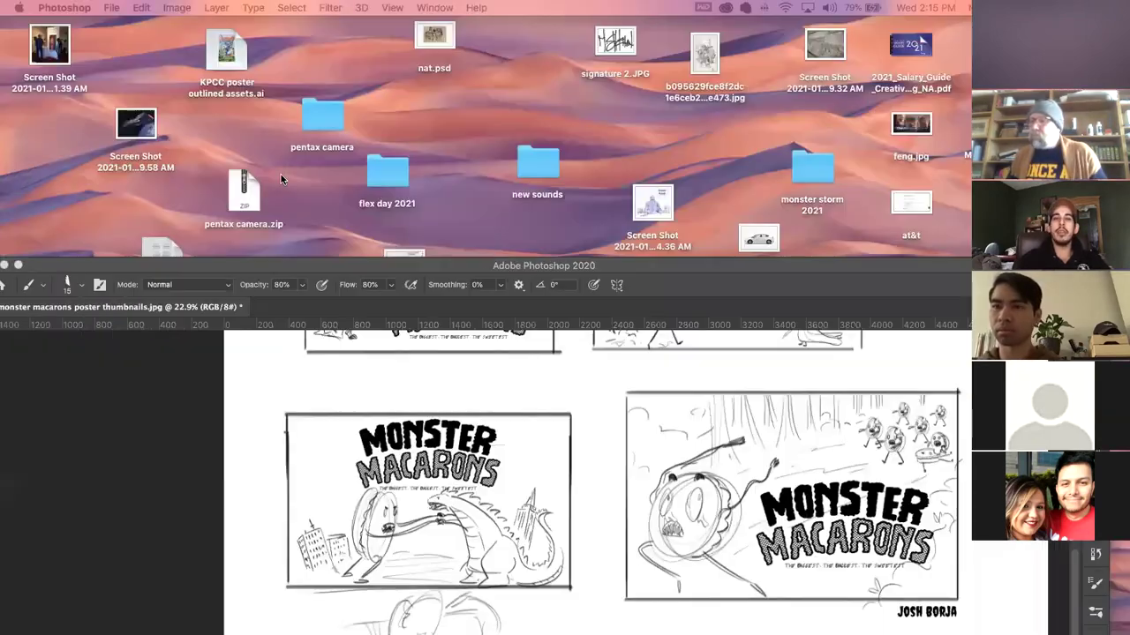
left_click(451, 266)
double_click(451, 265)
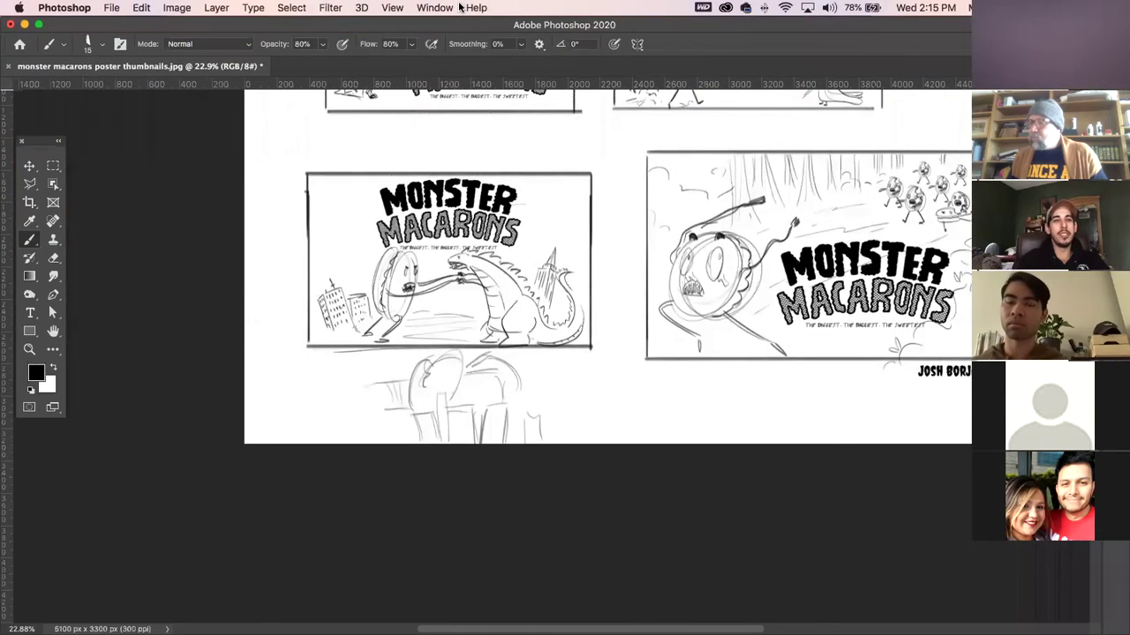
- Brush a small biplane with a curving flight trail above the lizard monster in the macaron-versus-monster thumbnail
scroll(599, 294, "up", 2)
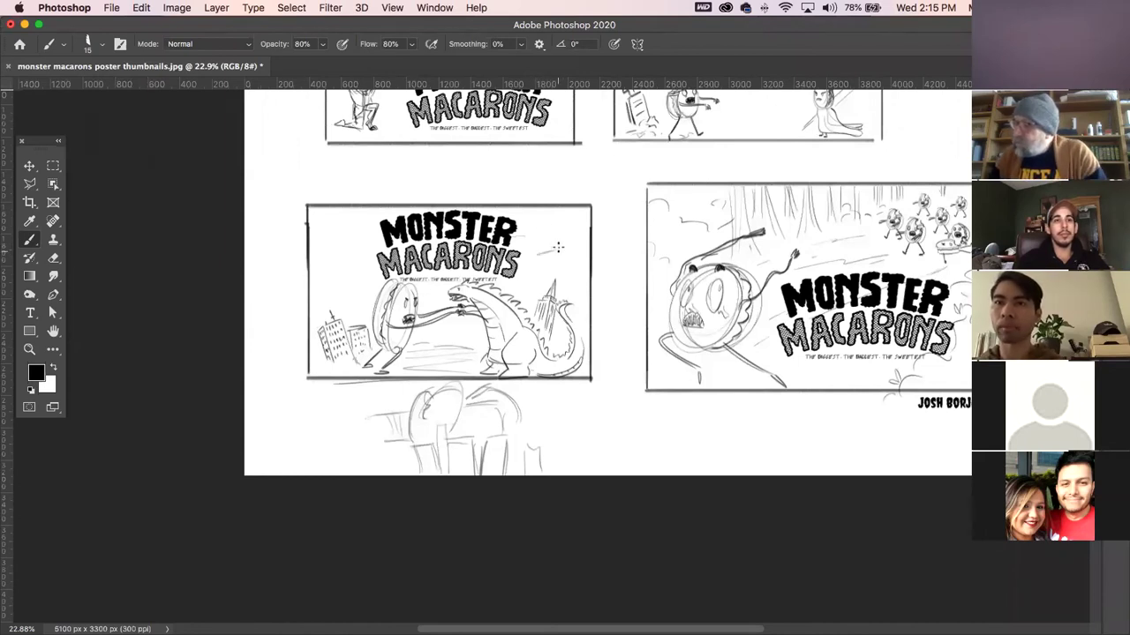
key("z")
left_click_drag(567, 269, 666, 363)
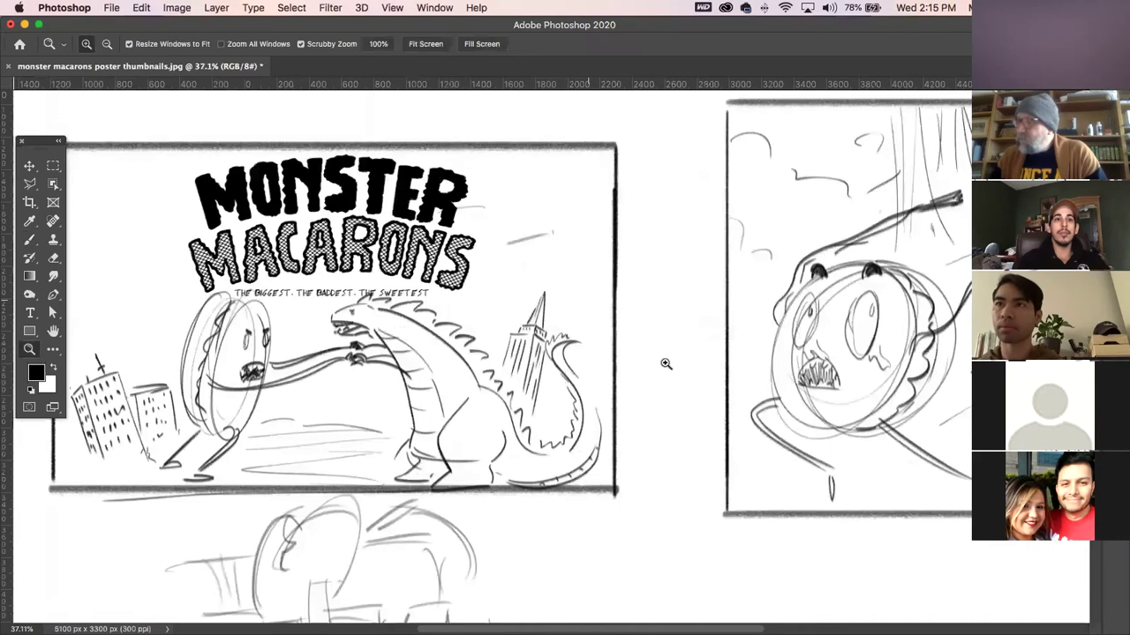
left_click_drag(476, 201, 472, 212)
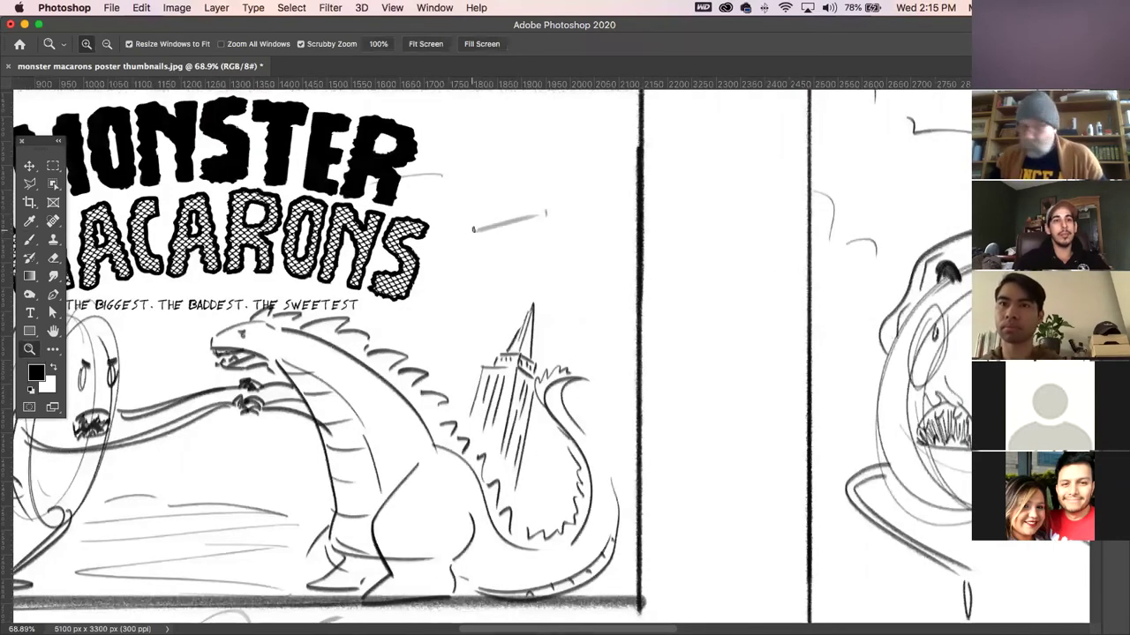
key("b")
mouse_move(530, 210)
left_mouse_down()
mouse_move(482, 236)
mouse_move(523, 222)
mouse_move(493, 246)
mouse_move(561, 224)
mouse_move(504, 231)
mouse_move(549, 238)
mouse_move(545, 248)
mouse_move(567, 218)
mouse_move(563, 238)
mouse_move(519, 238)
mouse_move(526, 251)
mouse_move(503, 254)
mouse_move(505, 226)
mouse_move(625, 261)
mouse_move(433, 341)
left_mouse_up()
left_click_drag(582, 265, 367, 332)
mouse_move(493, 378)
left_mouse_down()
mouse_move(458, 372)
mouse_move(706, 429)
mouse_move(833, 417)
left_mouse_up()
key("super+r")
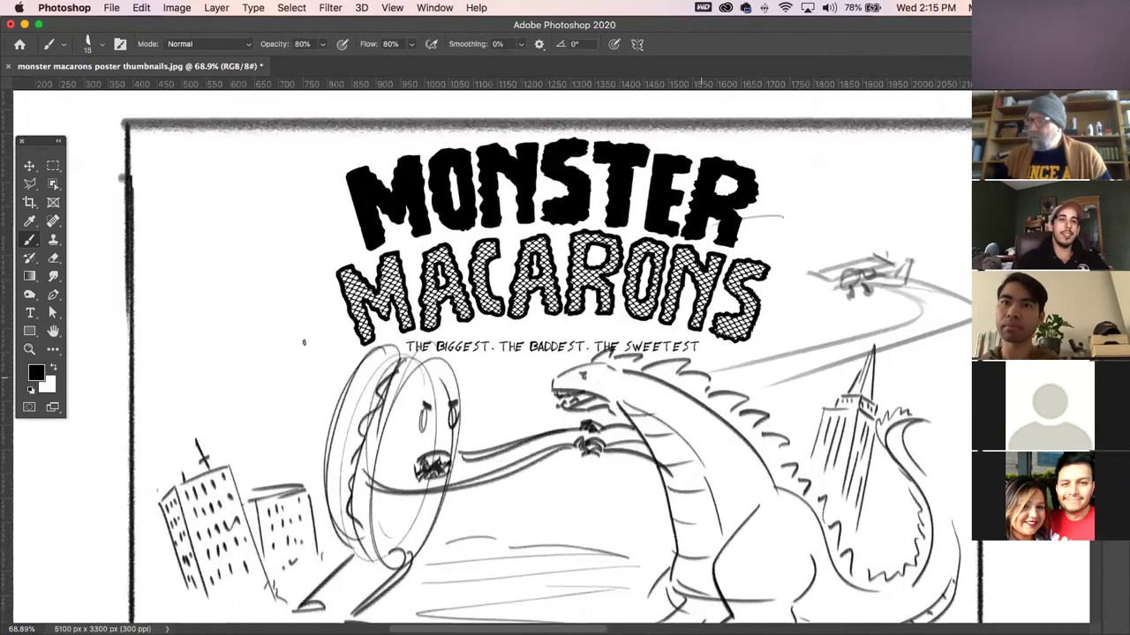
- Sketch a second biplane with a looping flight trail on the other side of the headline, above the city buildings
mouse_move(272, 304)
left_mouse_down()
mouse_move(240, 292)
mouse_move(220, 323)
mouse_move(274, 305)
mouse_move(219, 318)
mouse_move(286, 312)
mouse_move(223, 325)
mouse_move(224, 345)
mouse_move(289, 323)
mouse_move(256, 349)
mouse_move(265, 335)
mouse_move(276, 354)
mouse_move(278, 335)
mouse_move(270, 357)
mouse_move(263, 329)
mouse_move(235, 319)
mouse_move(217, 282)
mouse_move(206, 311)
mouse_move(244, 300)
mouse_move(282, 269)
mouse_move(522, 233)
left_mouse_up()
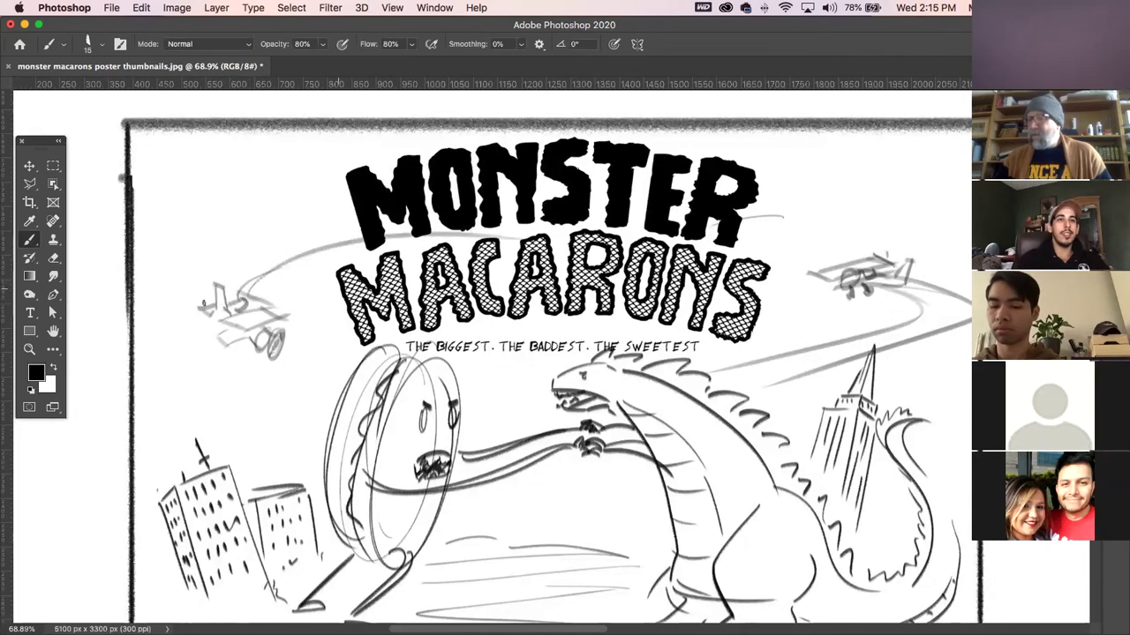
left_click_drag(212, 328, 228, 235)
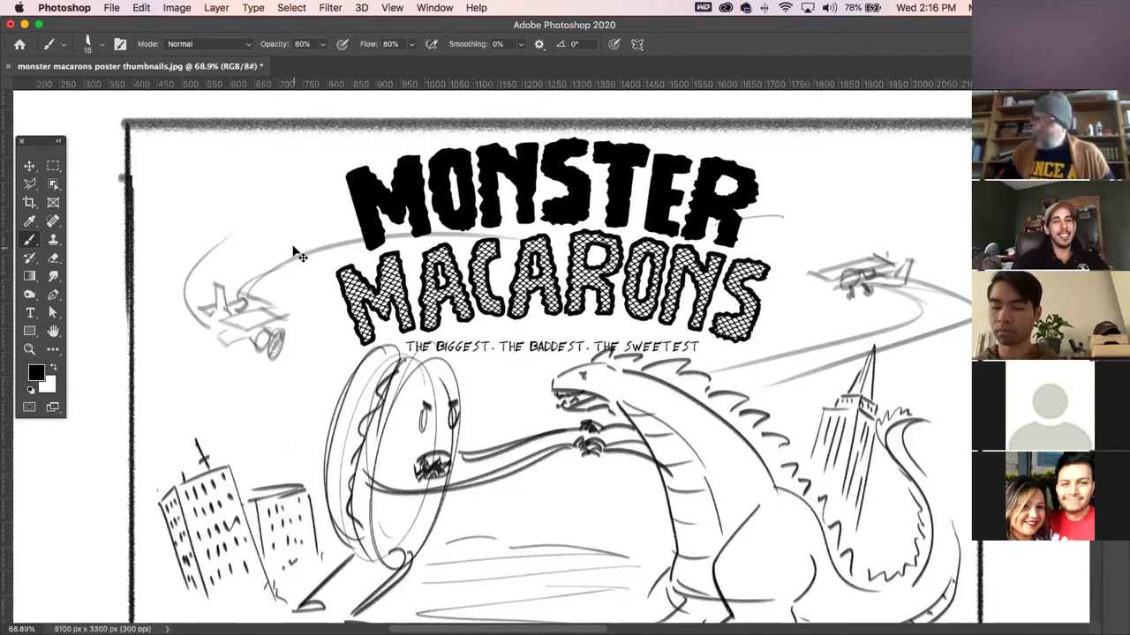
key("super+minus")
key("super+minus")
key("super+minus")
key("super+minus")
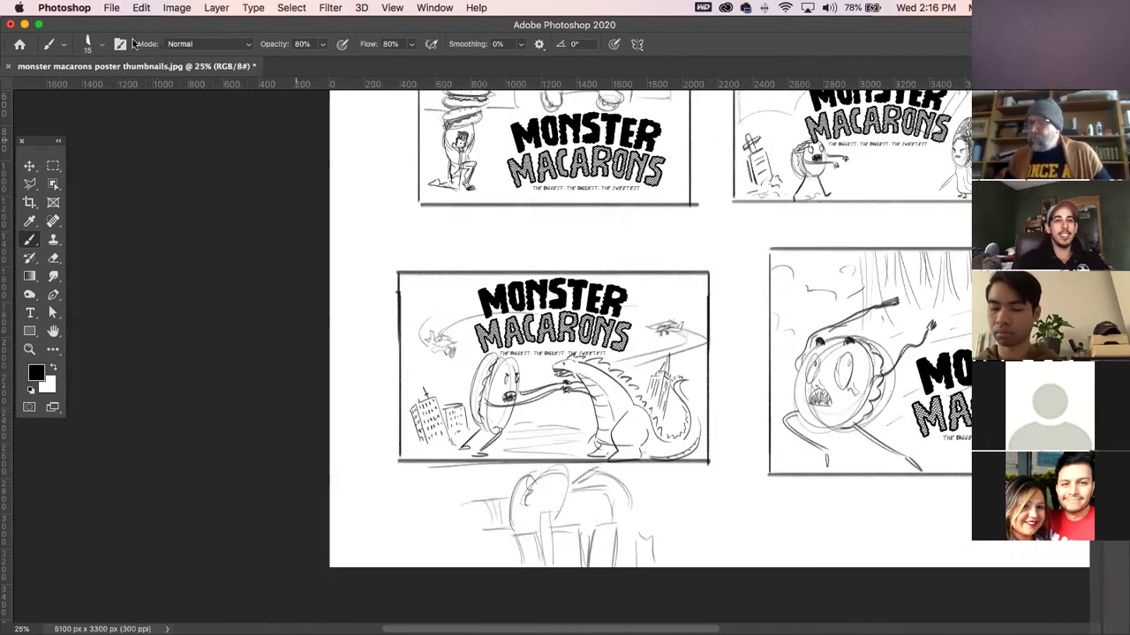
- Close the monster macarons poster thumbnails document
left_click(8, 67)
left_click(516, 231)
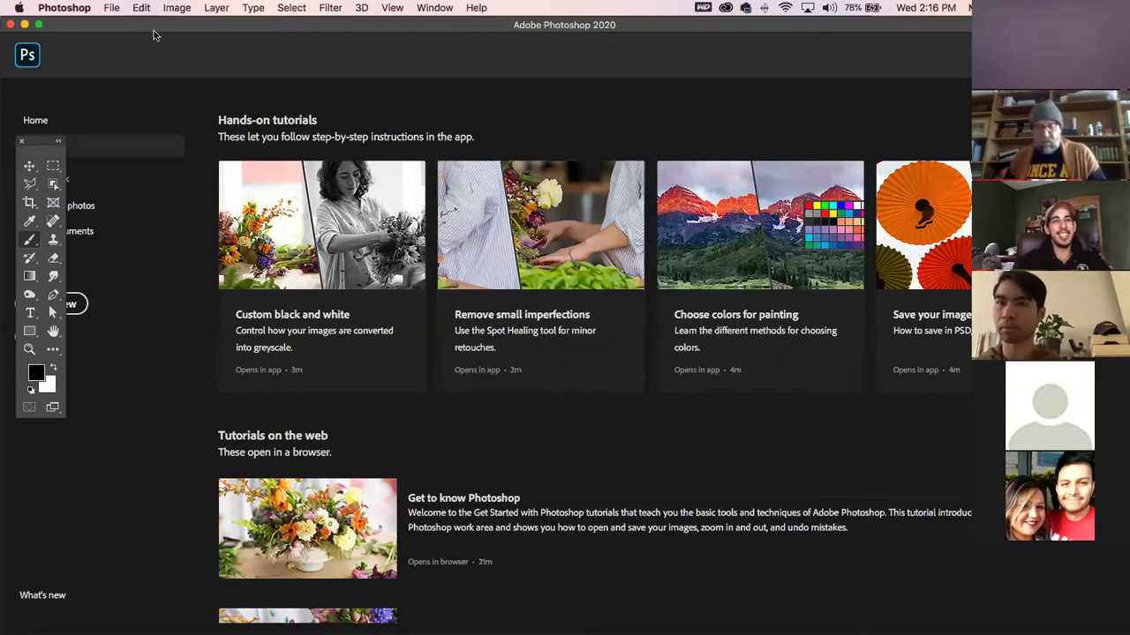
key("super+q")
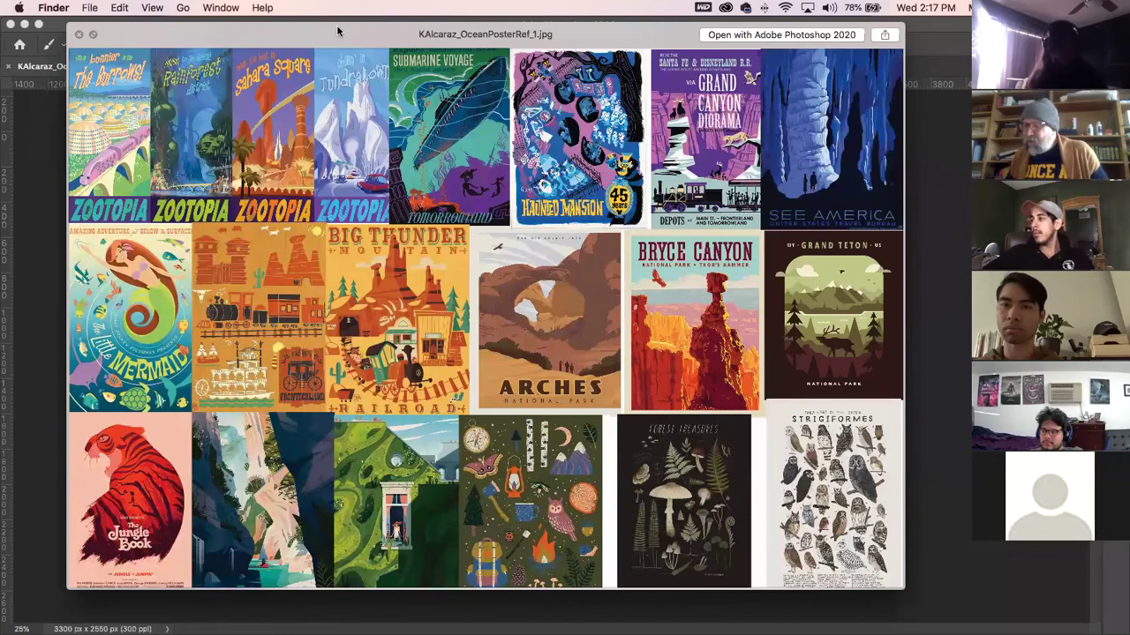
- Close the ocean poster reference preview and return to the ocean poster thumbnails in Photoshop
key("space")
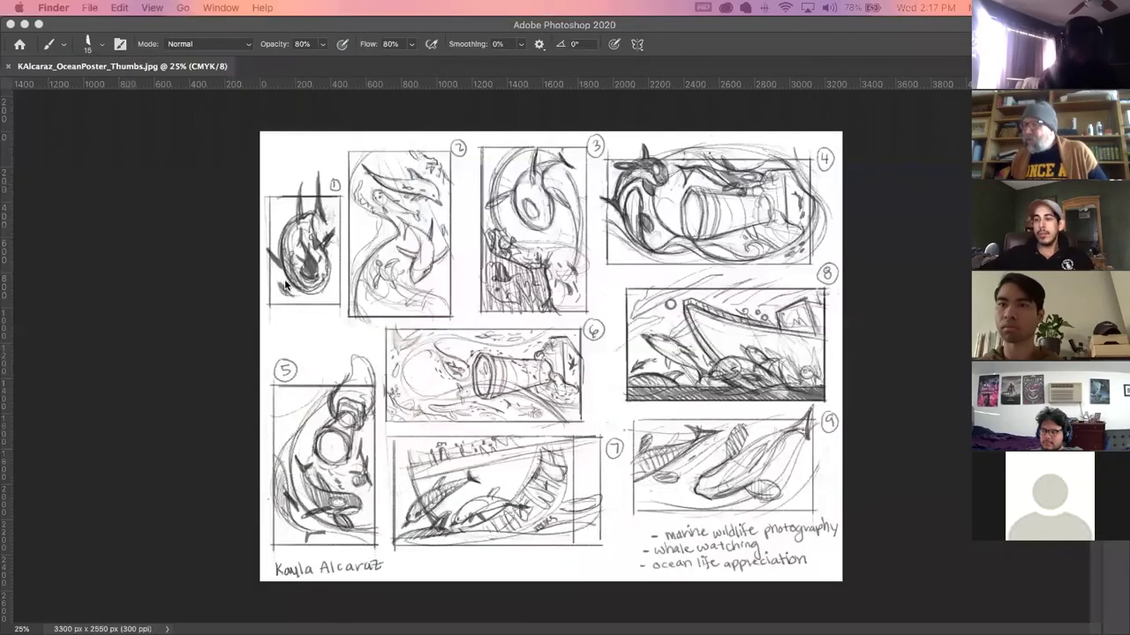
left_click(192, 275)
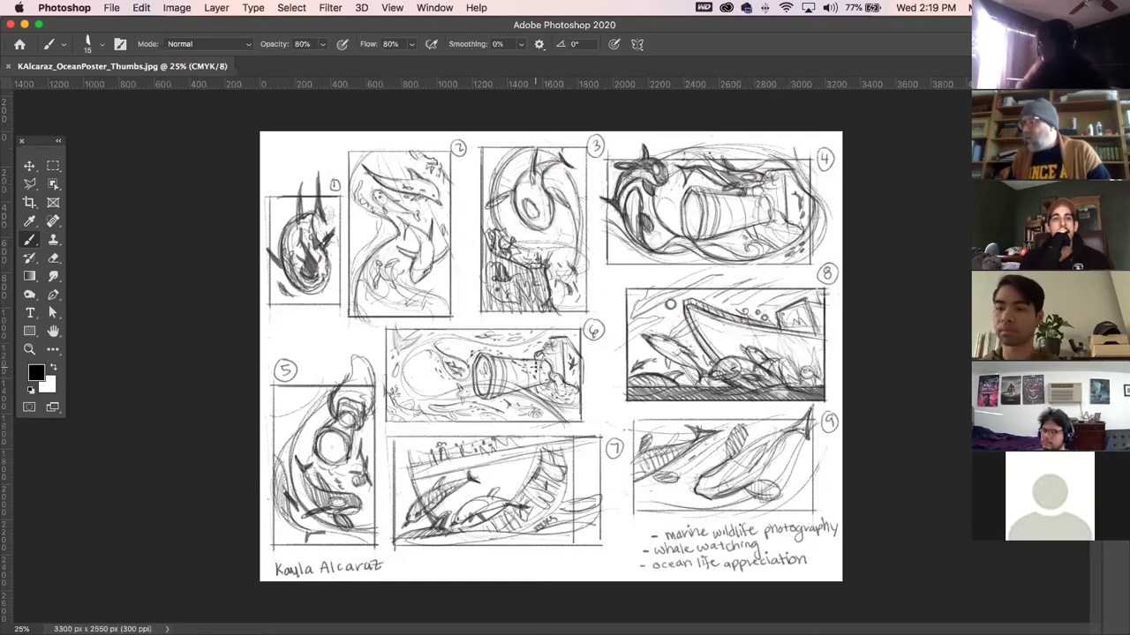
- Close the ocean poster thumbnails and open the Aquarium of the Pacific thumbnails PDF from the desktop in Photoshop
left_click(9, 67)
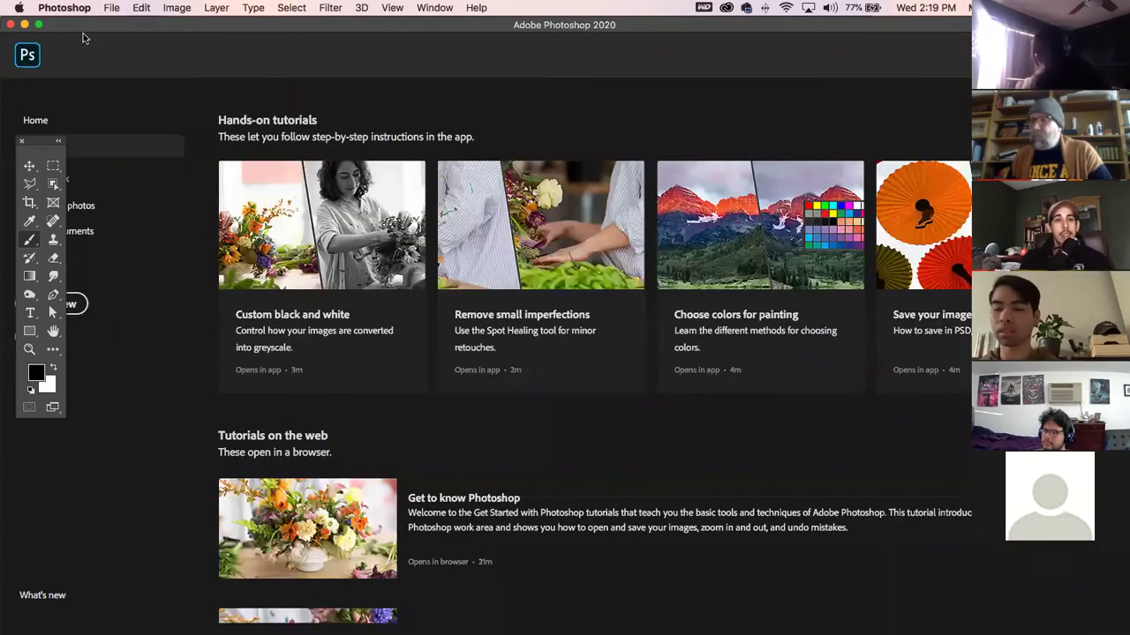
left_click(25, 24)
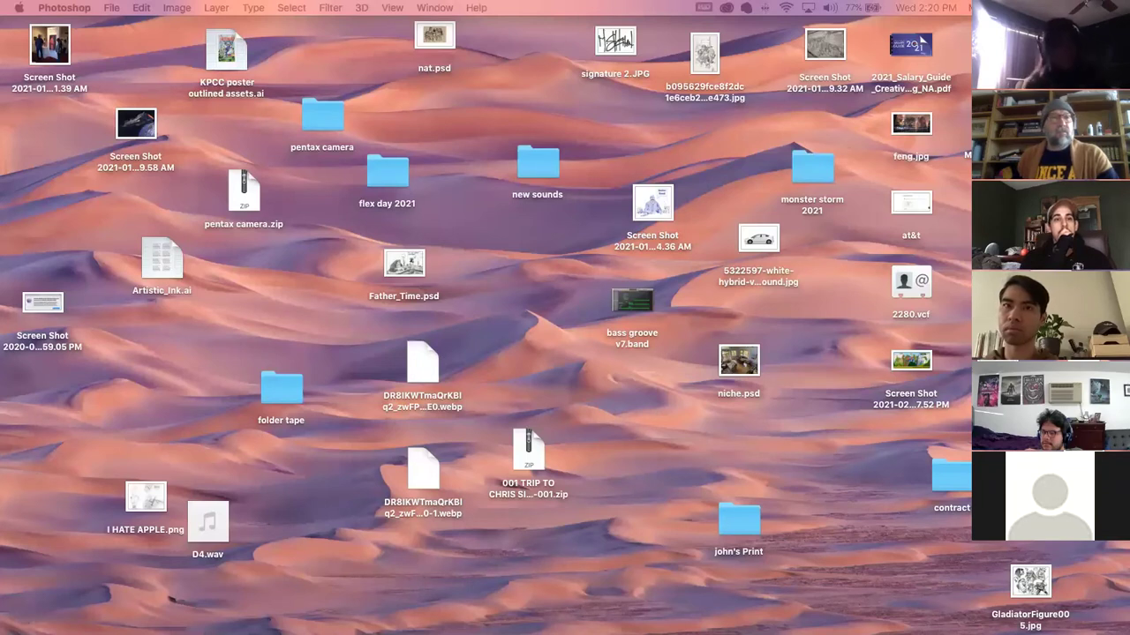
left_click_drag(132, 495, 139, 618)
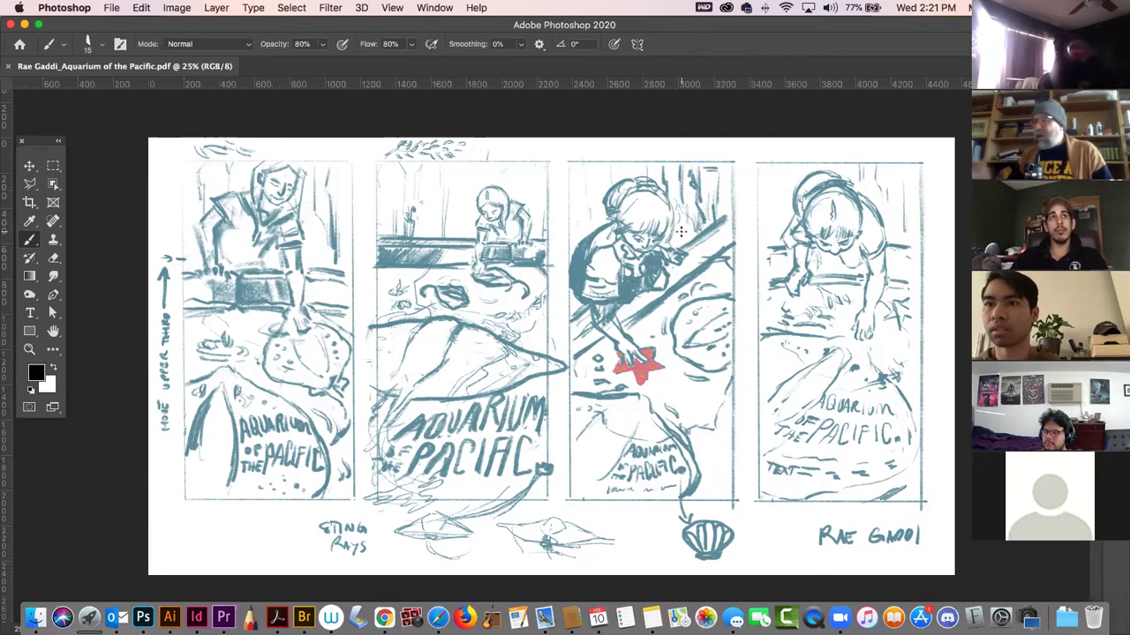
- Try a sweeping composition curve and a vertical stroke over the third aquarium thumbnail, undoing both strokes
mouse_move(768, 139)
left_mouse_down()
mouse_move(696, 185)
mouse_move(615, 399)
mouse_move(679, 488)
left_mouse_up()
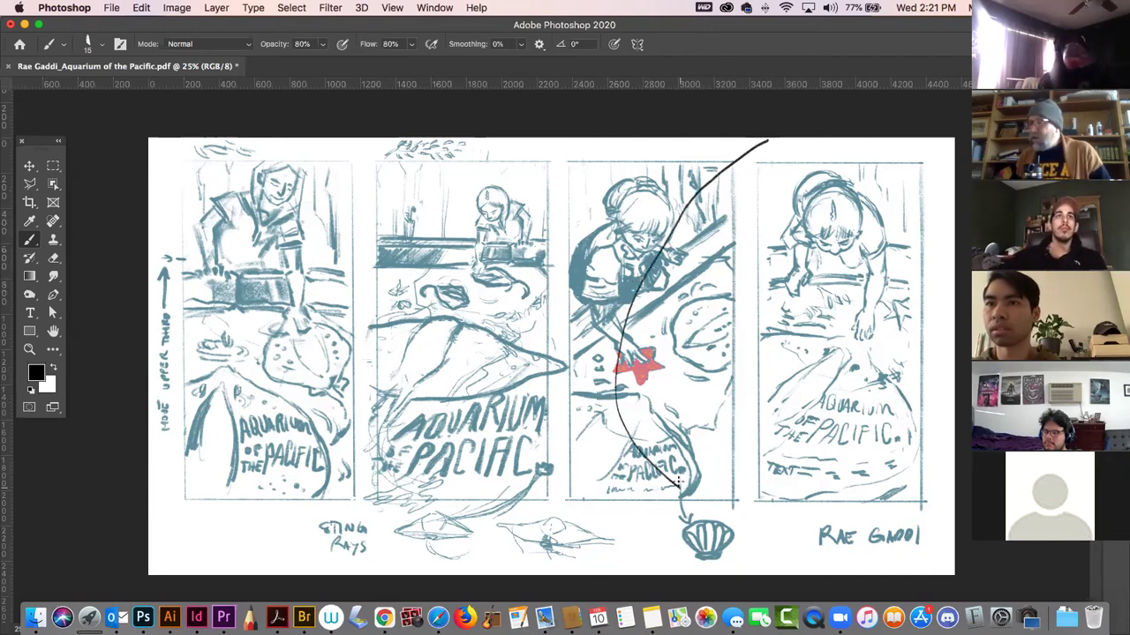
key("super+z")
mouse_move(677, 195)
left_mouse_down()
mouse_move(617, 241)
mouse_move(605, 294)
mouse_move(676, 387)
left_mouse_up()
key("super+z")
key("super+z")
key("super+z")
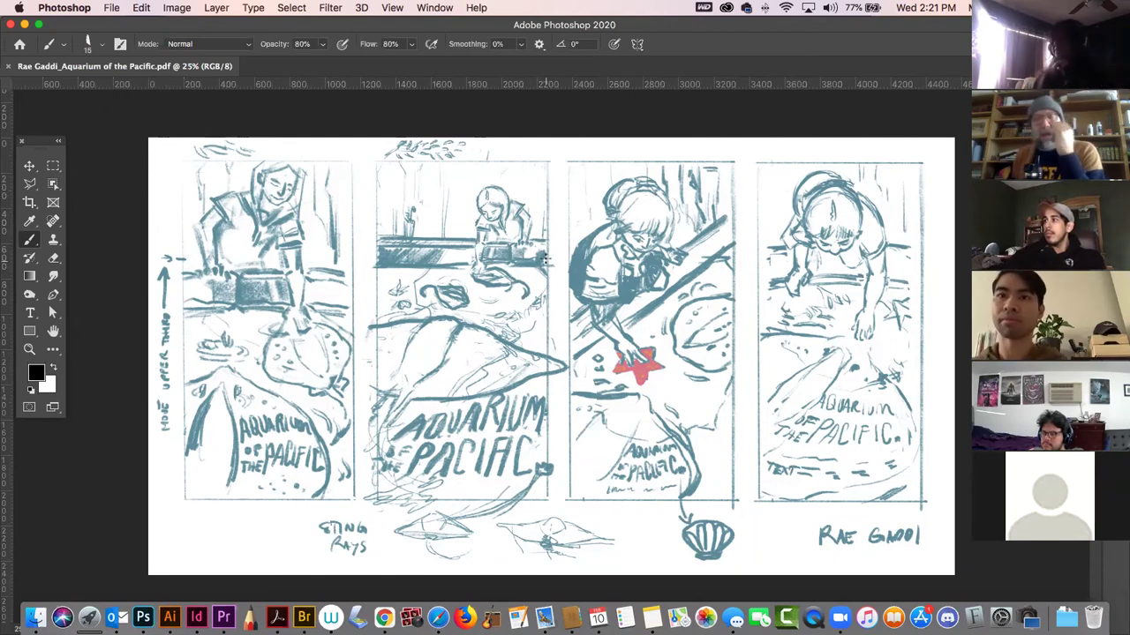
- Close the Aquarium of the Pacific thumbnails document and hide Photoshop to reveal the desktop
left_click(10, 67)
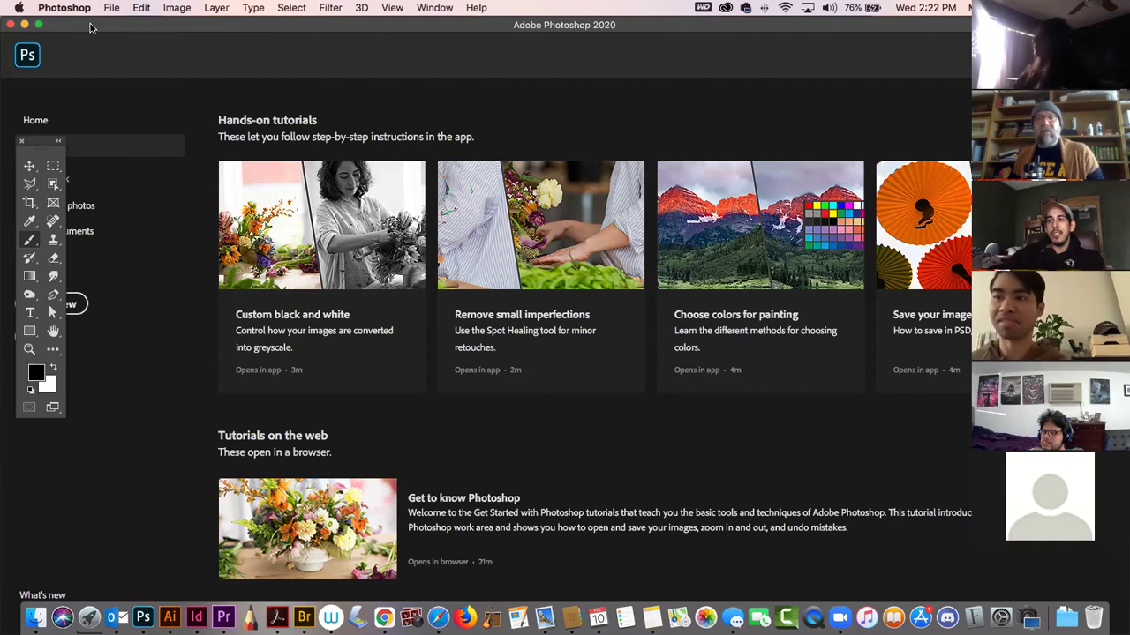
key("super+h")
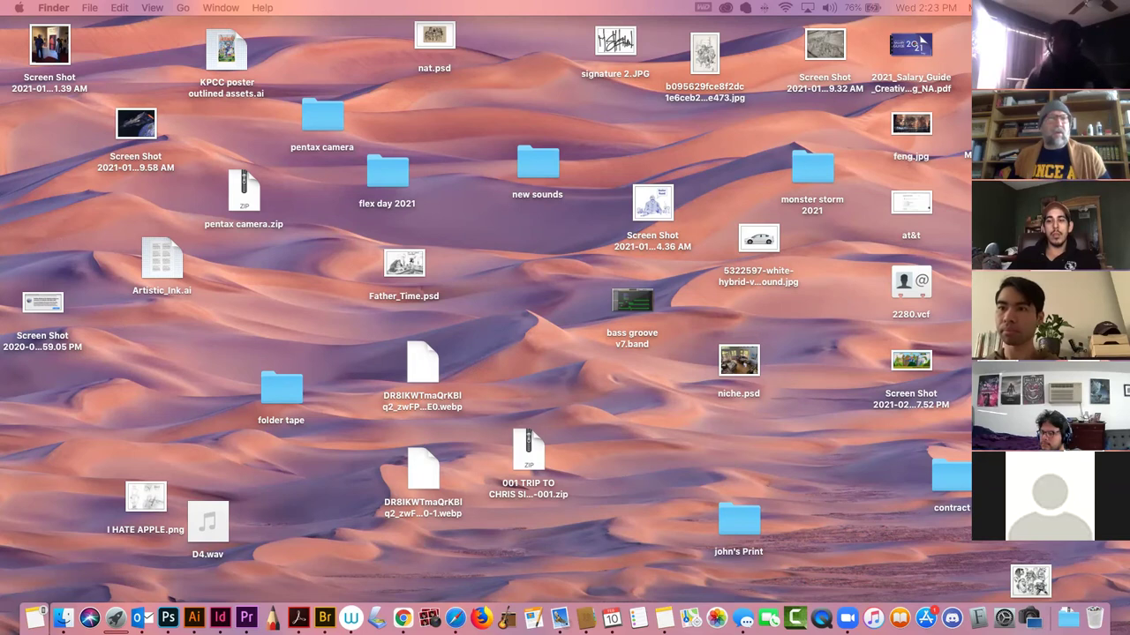
- Switch to the tree.ai drawing in Illustrator and check how the tree is grouped, leaving nothing selected
key("super+Tab")
key("super+grave")
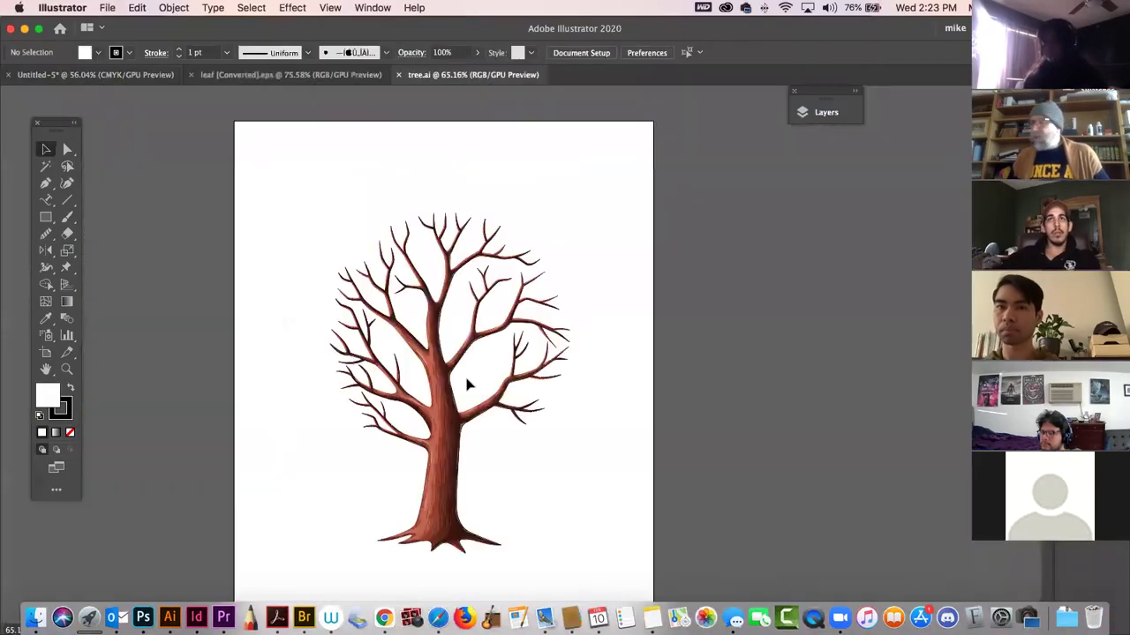
left_click(444, 427)
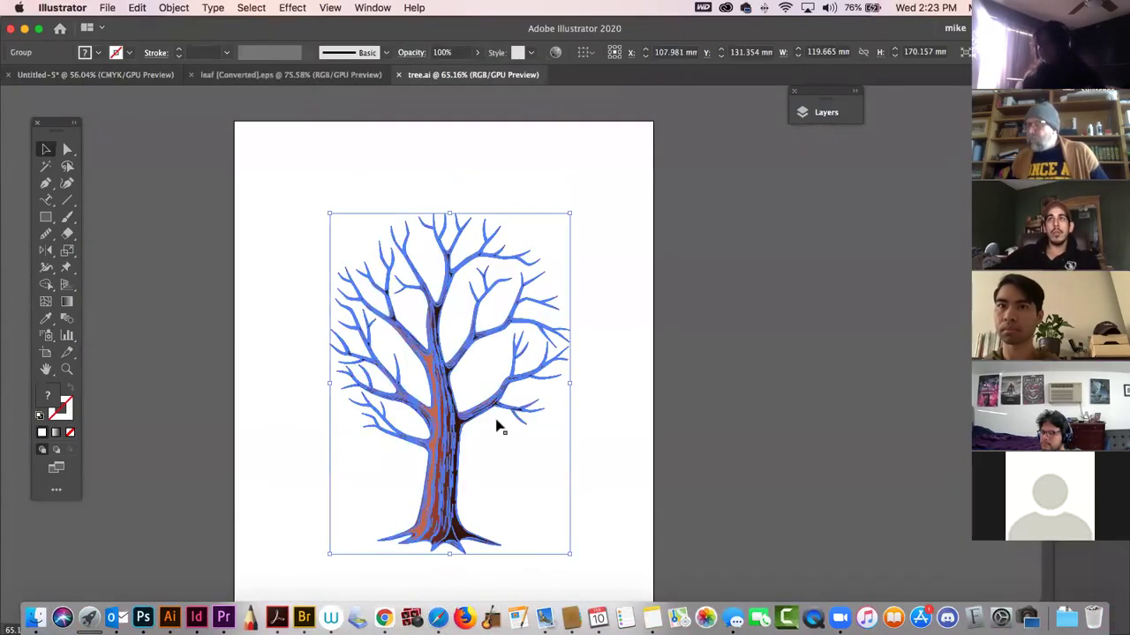
left_click(784, 409)
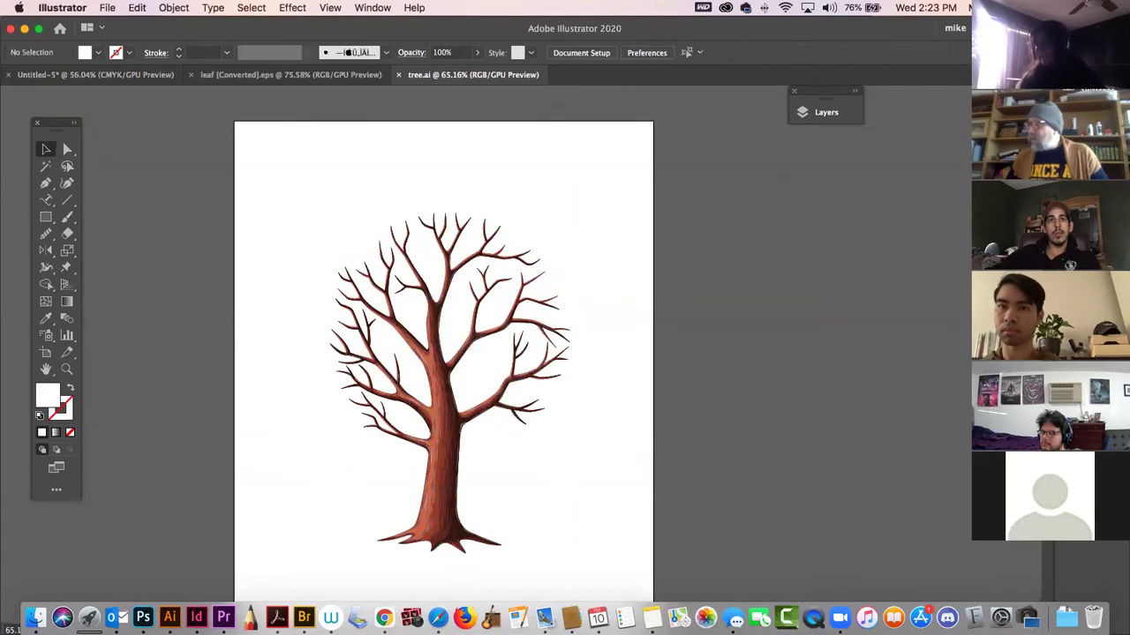
- Reset the current custom workspace to its saved layout
key("F6")
key("F6")
key("F6")
key("F6")
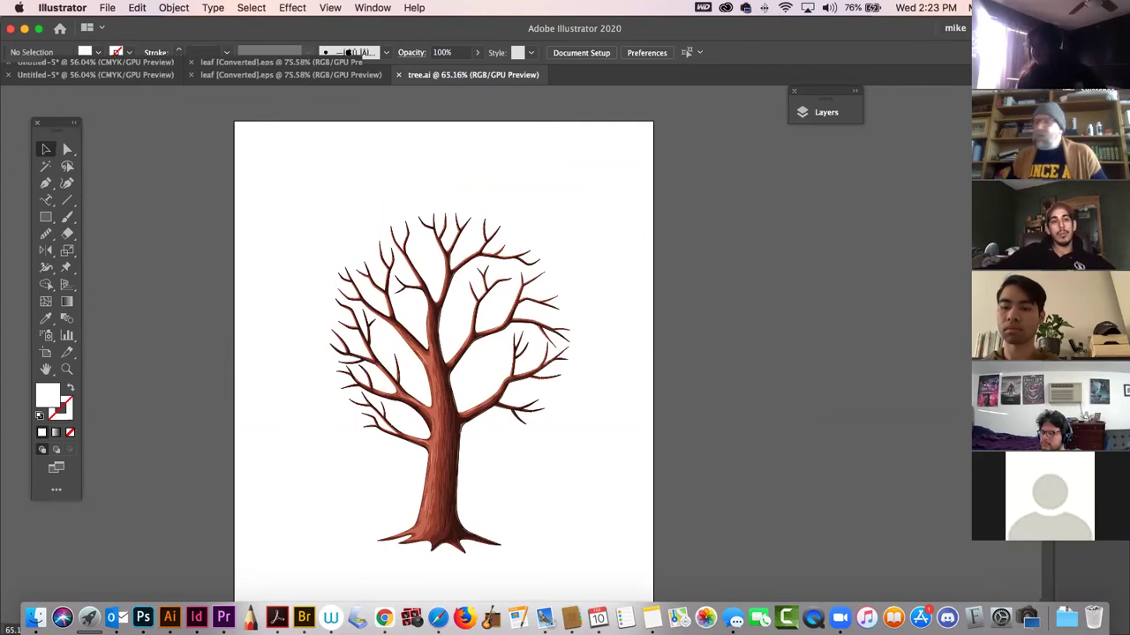
left_click(373, 7)
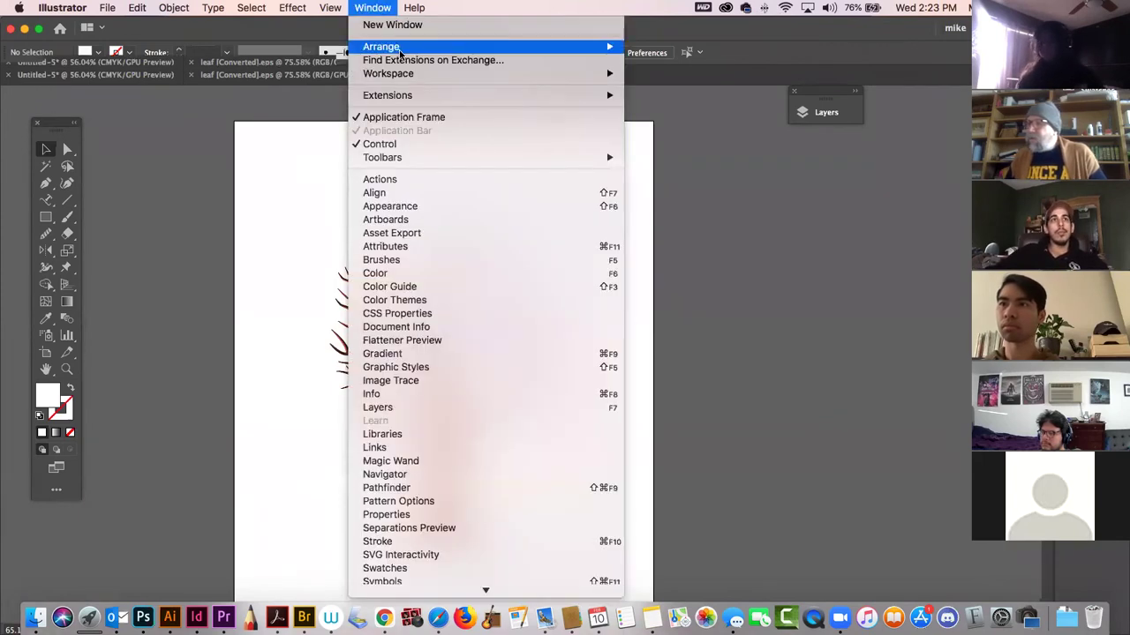
mouse_move(573, 74)
left_click(703, 226)
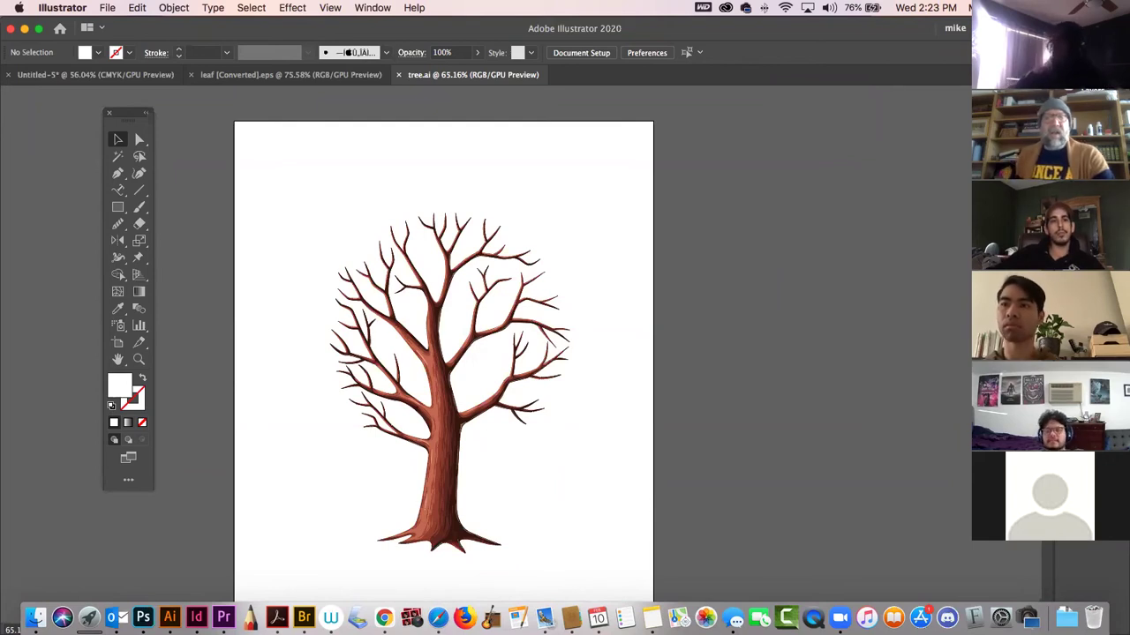
left_click(387, 7)
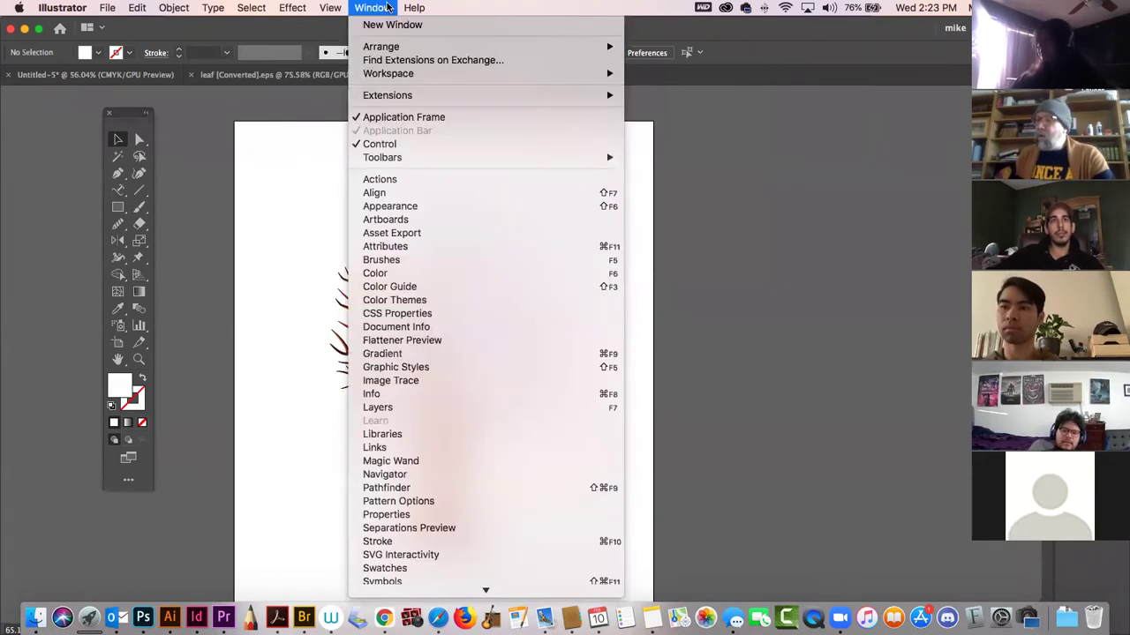
mouse_move(583, 73)
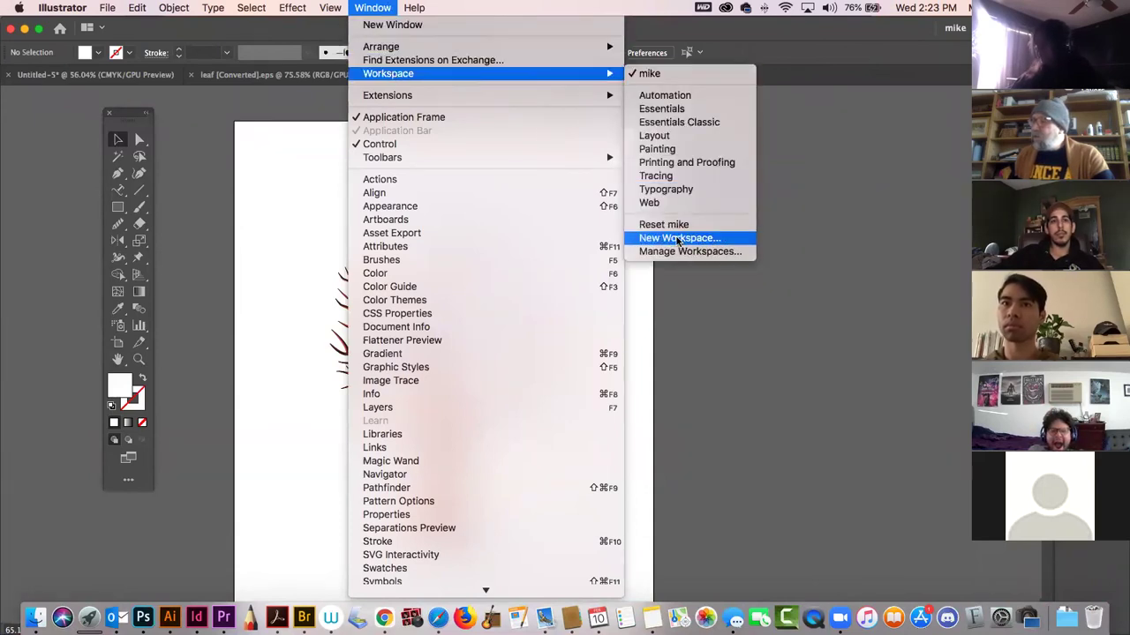
left_click(542, 25)
left_click(364, 7)
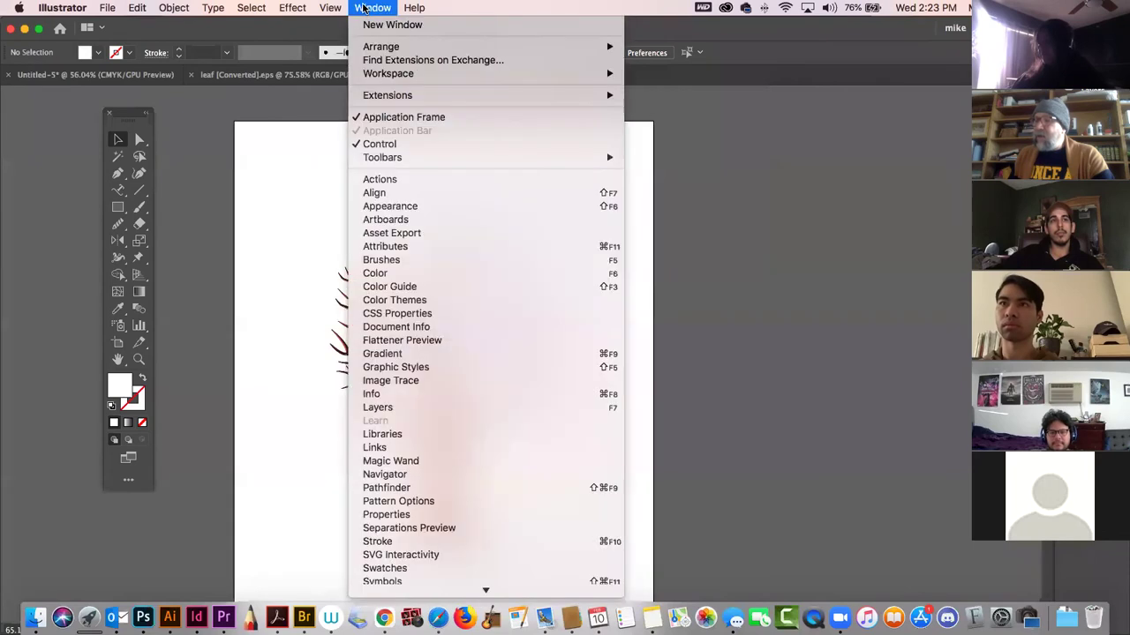
left_click(379, 7)
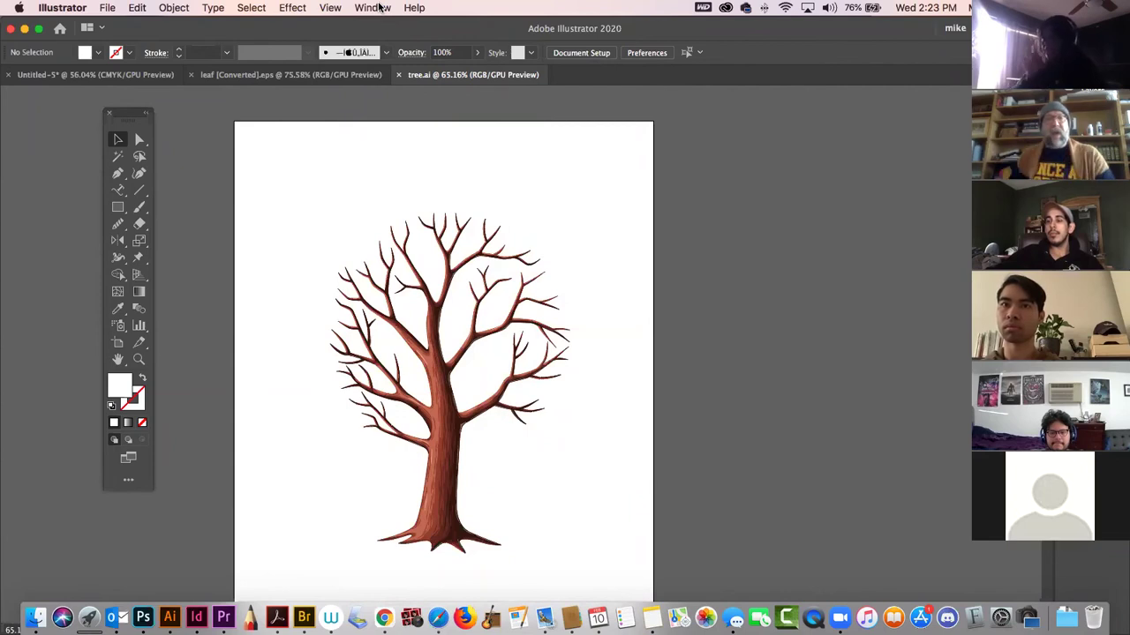
left_click(362, 7)
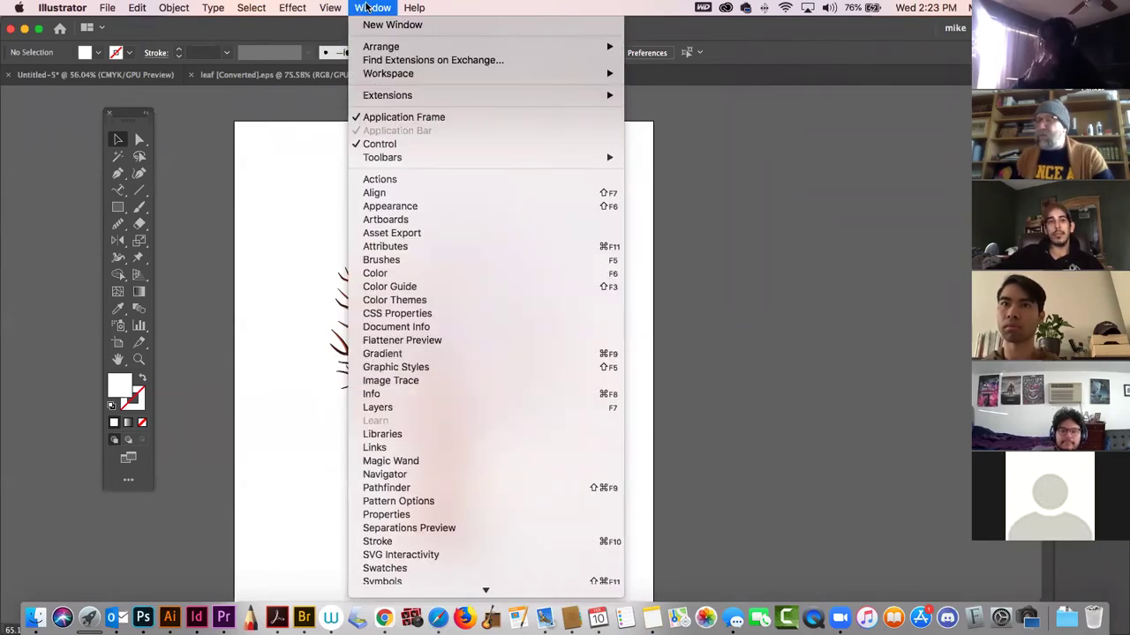
left_click(367, 7)
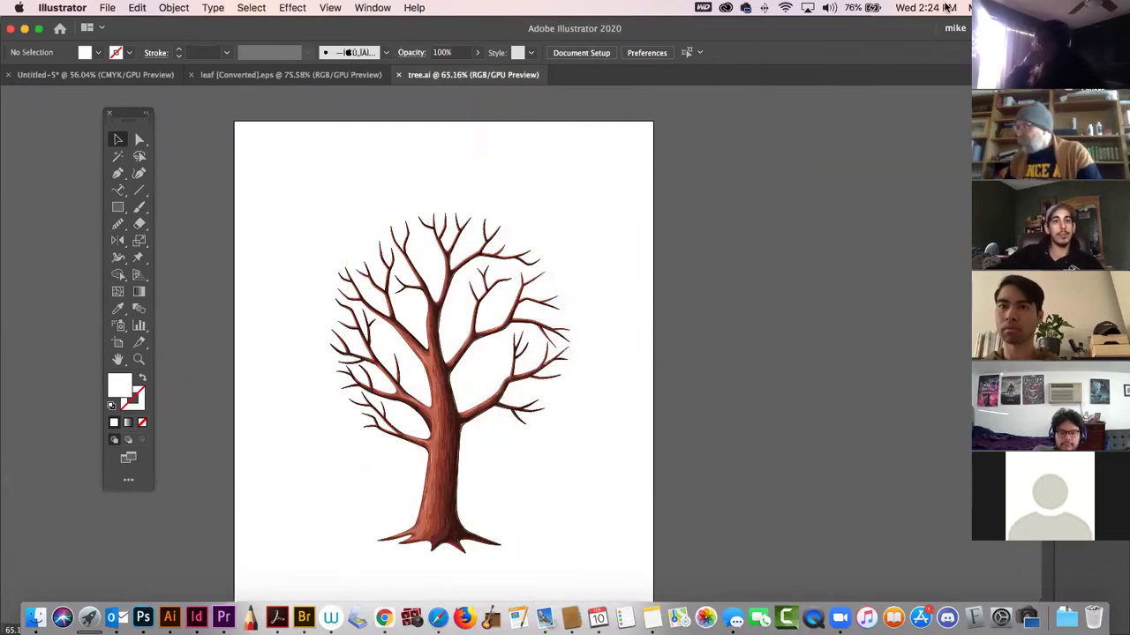
- Display the layers, lock the tree's layer and add a new empty layer above it
key("F7")
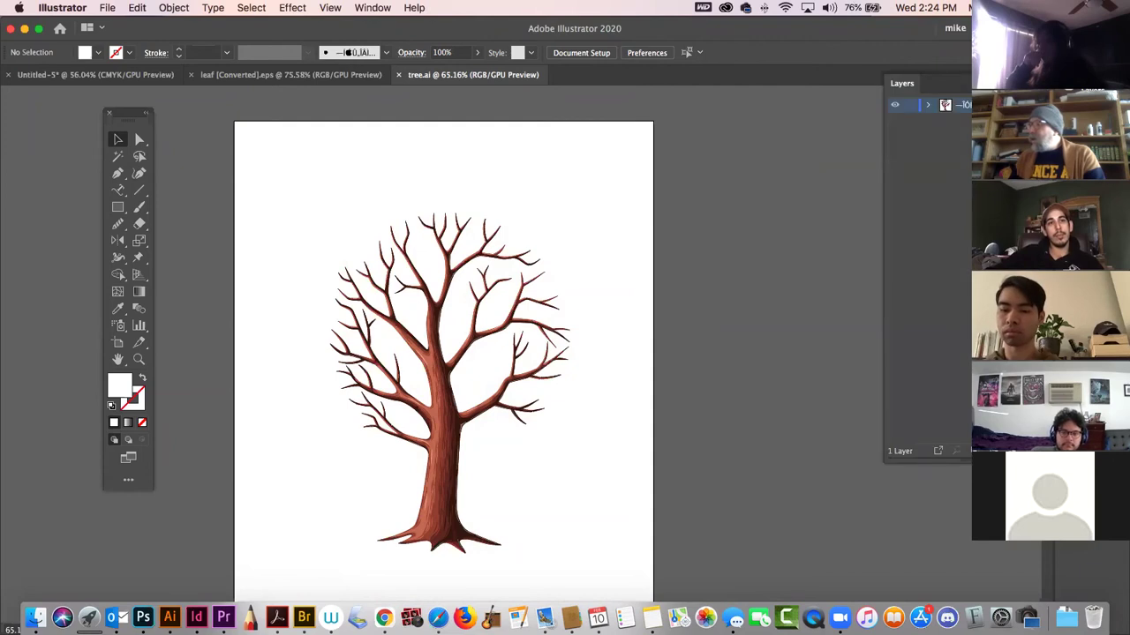
left_click(908, 106)
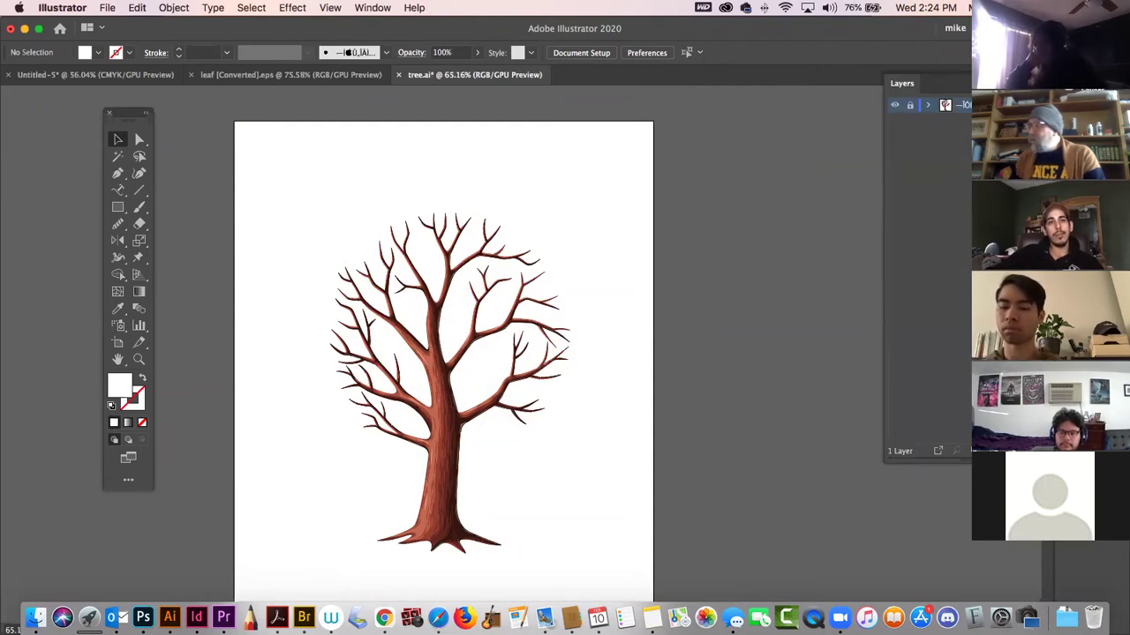
- Copy the red maple leaf in the bottom row of leaf [Converted].eps and return to tree.ai
left_click(256, 74)
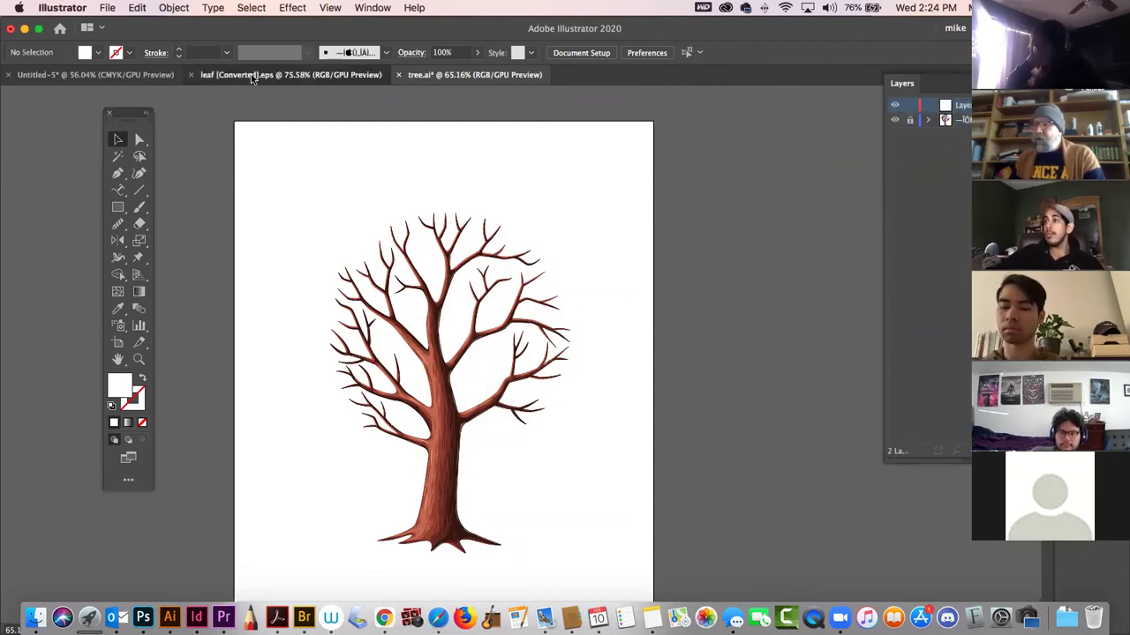
left_click(350, 170)
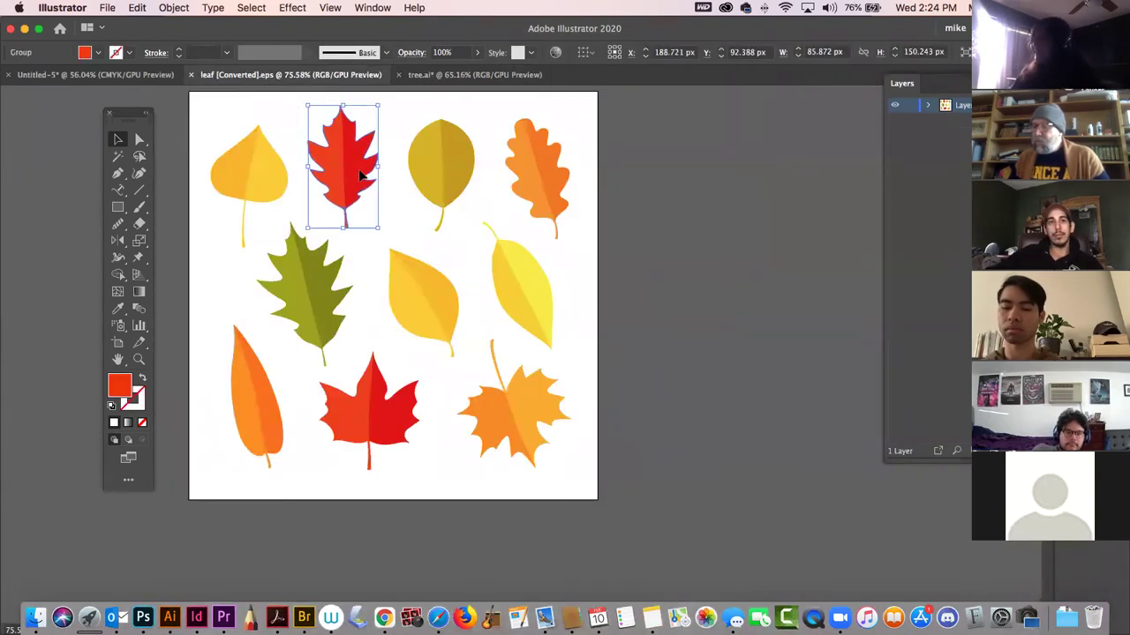
left_click(362, 397)
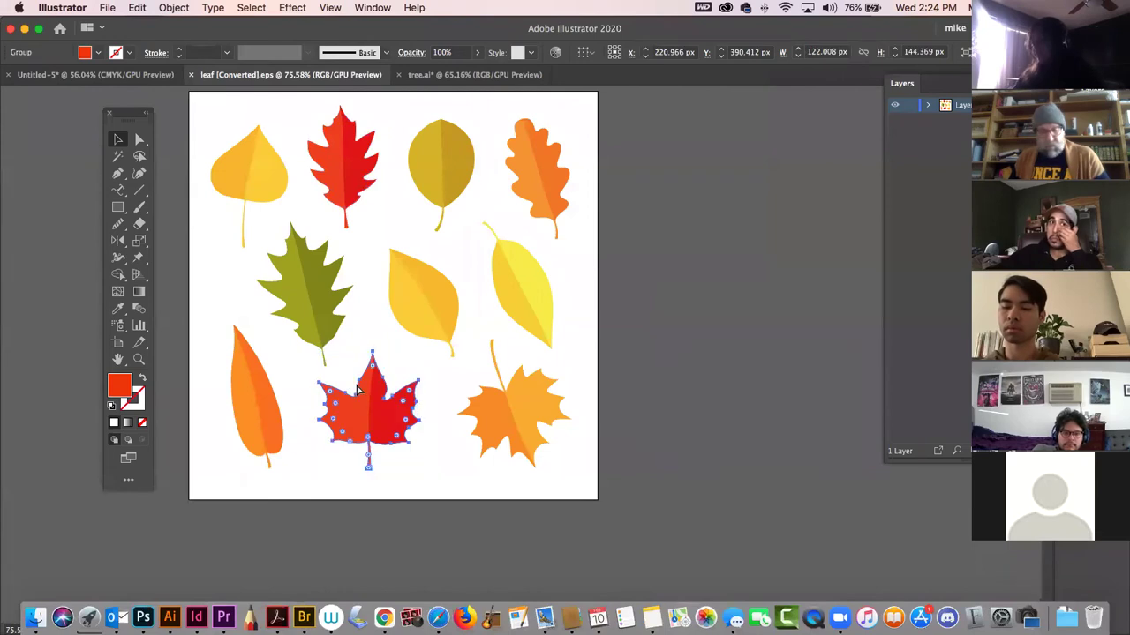
left_click(428, 76)
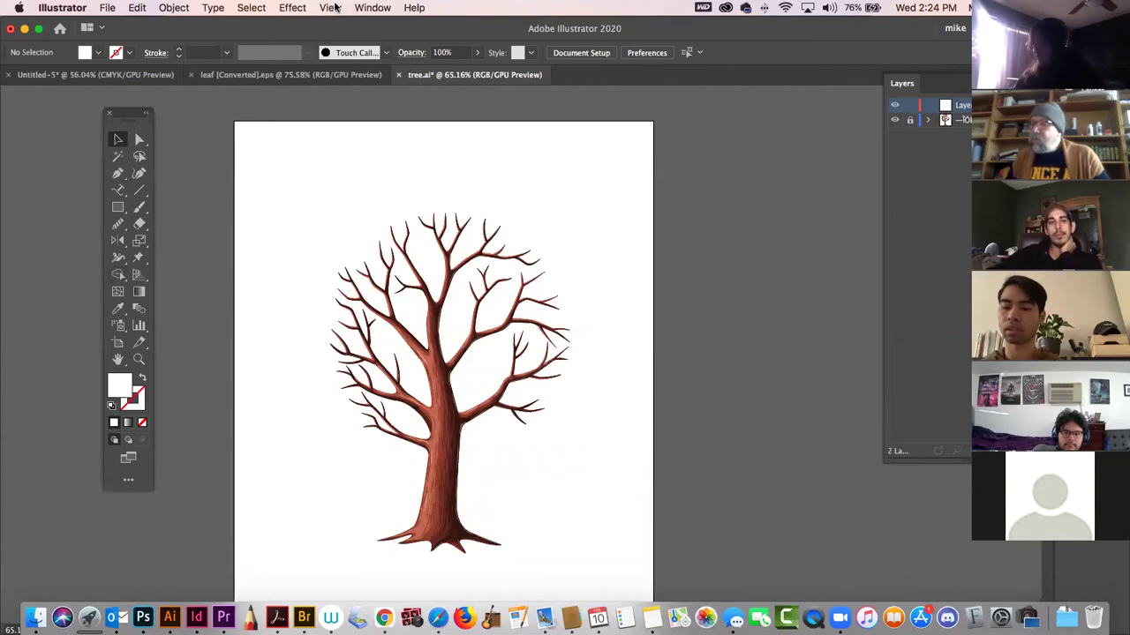
- Display the document's symbols and place their panel beside the artboard's upper right edge
left_click(375, 7)
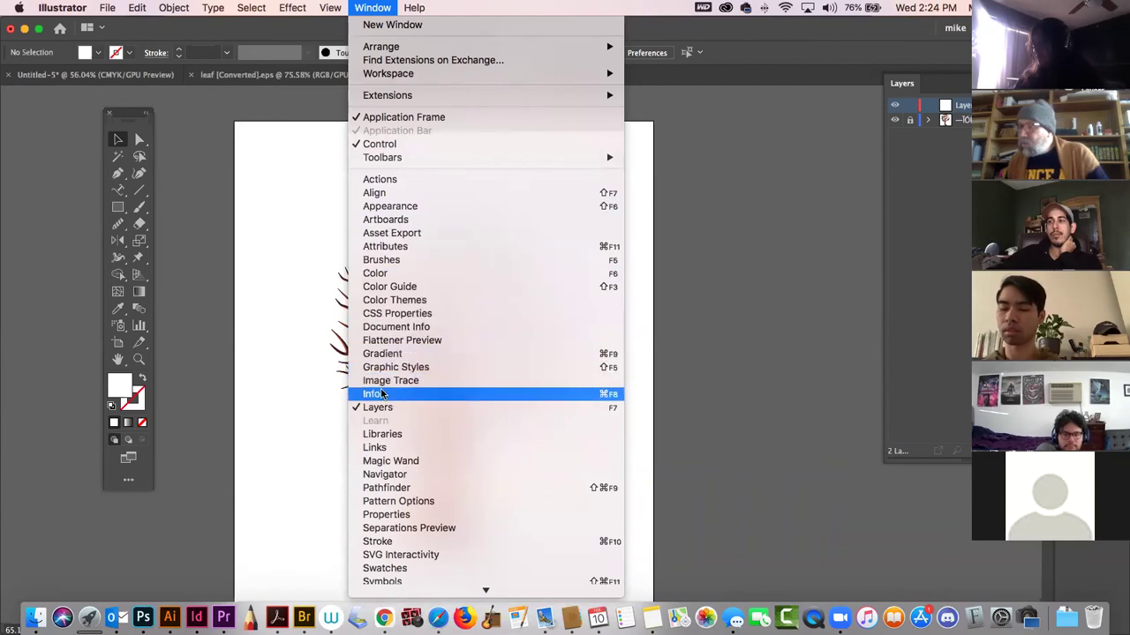
left_click(422, 583)
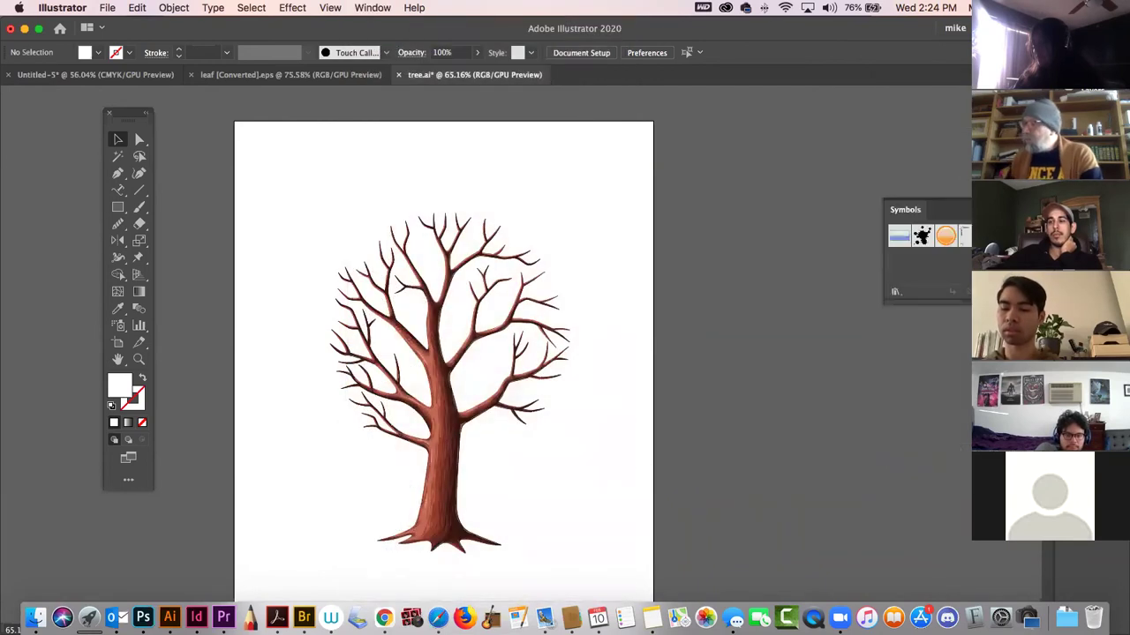
left_click_drag(936, 205, 705, 132)
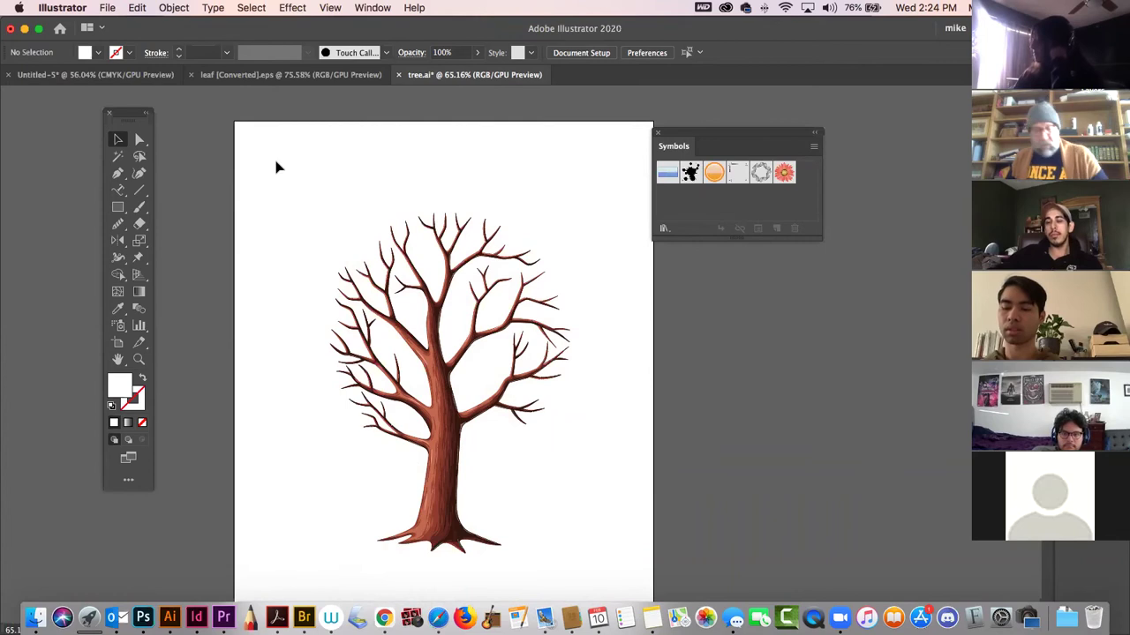
- Paste the maple leaf beside the base of the trunk, scale it down and add it to the symbols
key("super+v")
left_click_drag(506, 350, 584, 516)
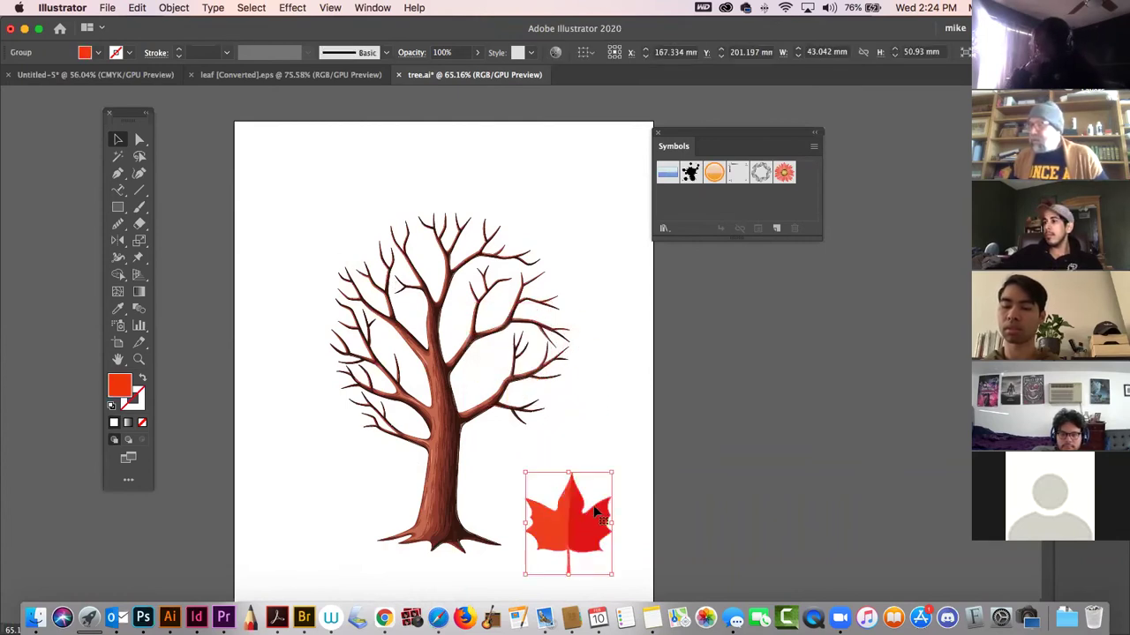
left_click_drag(613, 474, 764, 196)
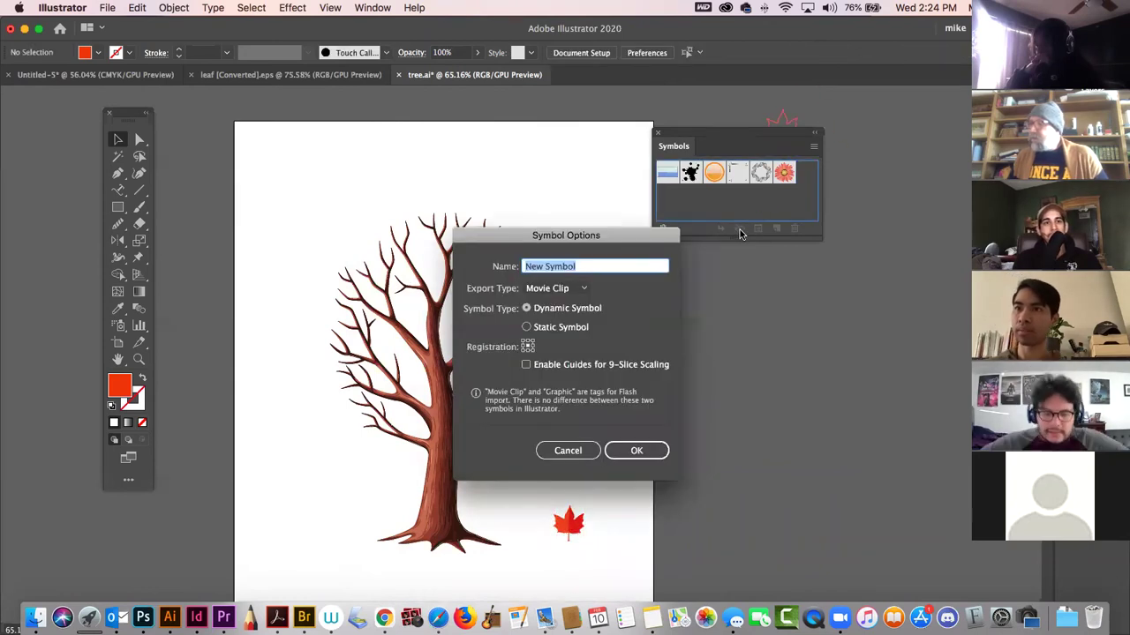
- Create the leaf as a dynamic symbol with export type Graphic, and delete the leaf from the artboard
left_click(554, 291)
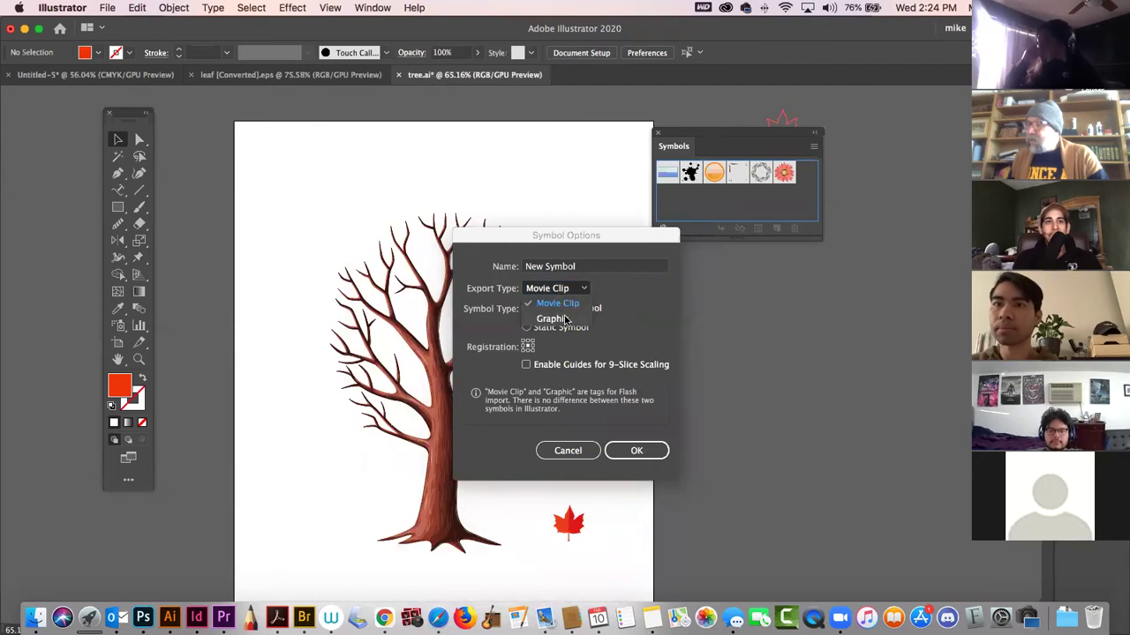
left_click(554, 318)
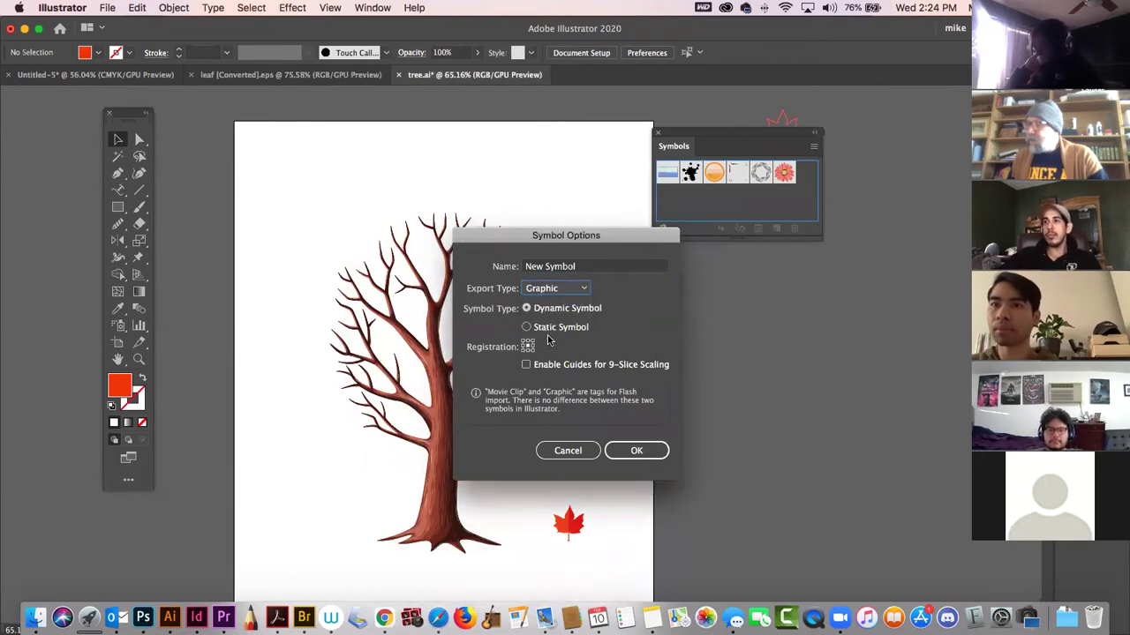
left_click(625, 452)
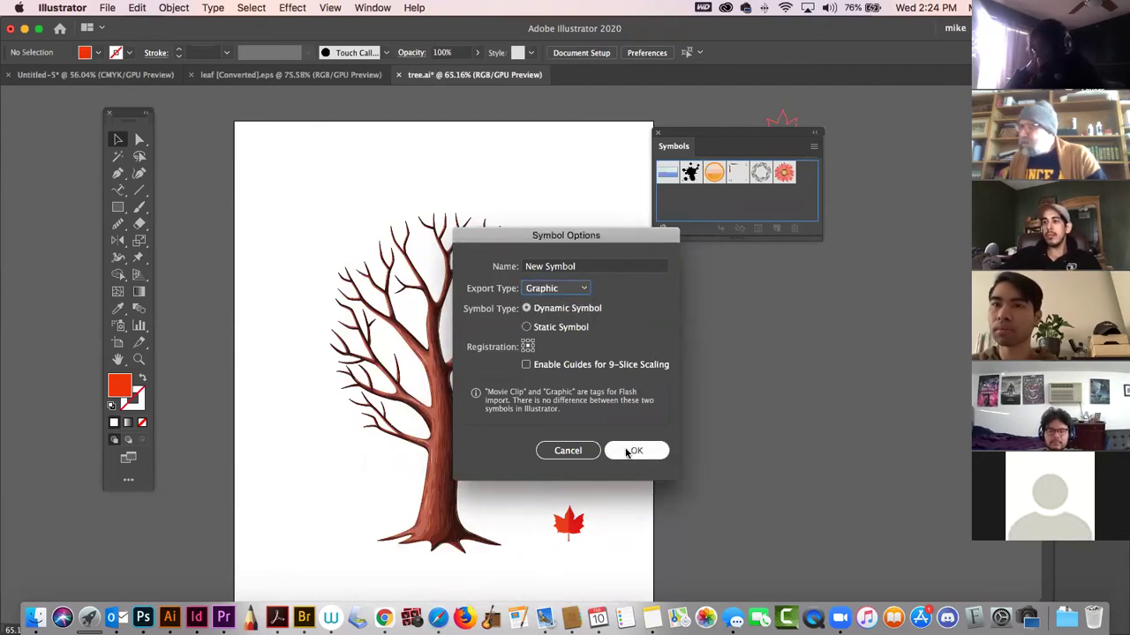
left_click(628, 451)
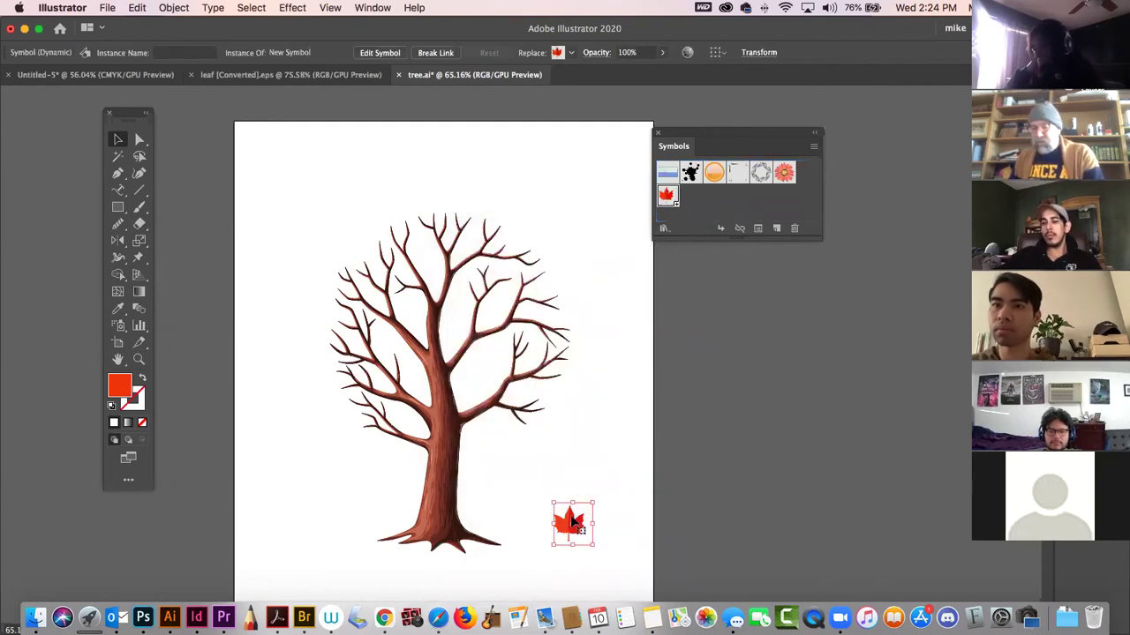
key("Delete")
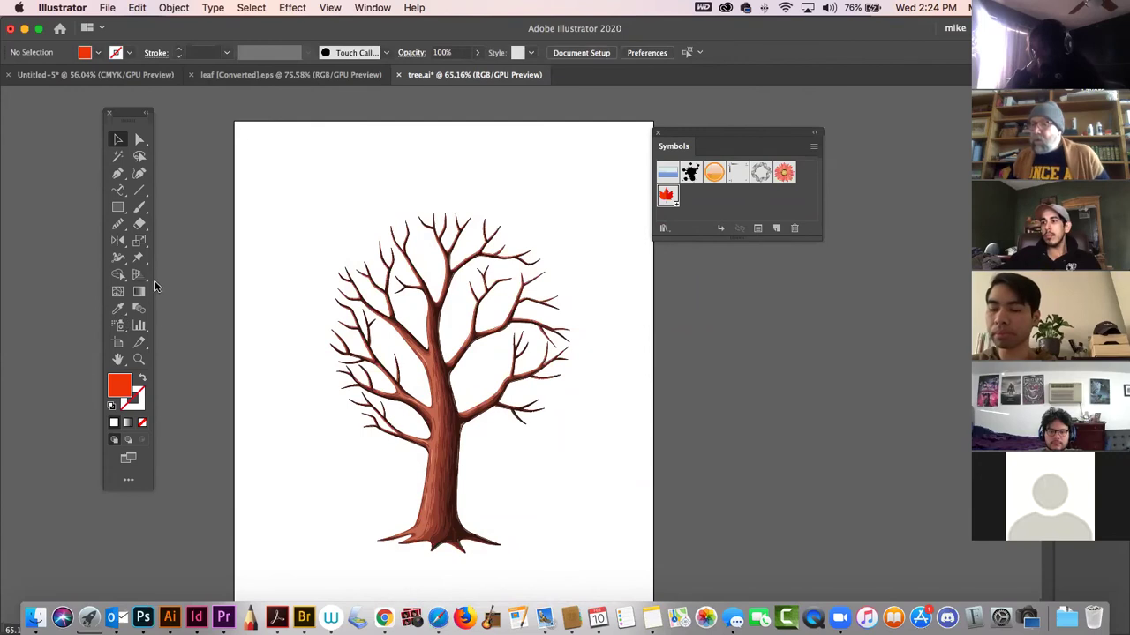
- Detach the symbolism tools as a floating set and spray maple leaves over the tree's upper and left branches with the Symbol Sprayer
left_click(120, 329)
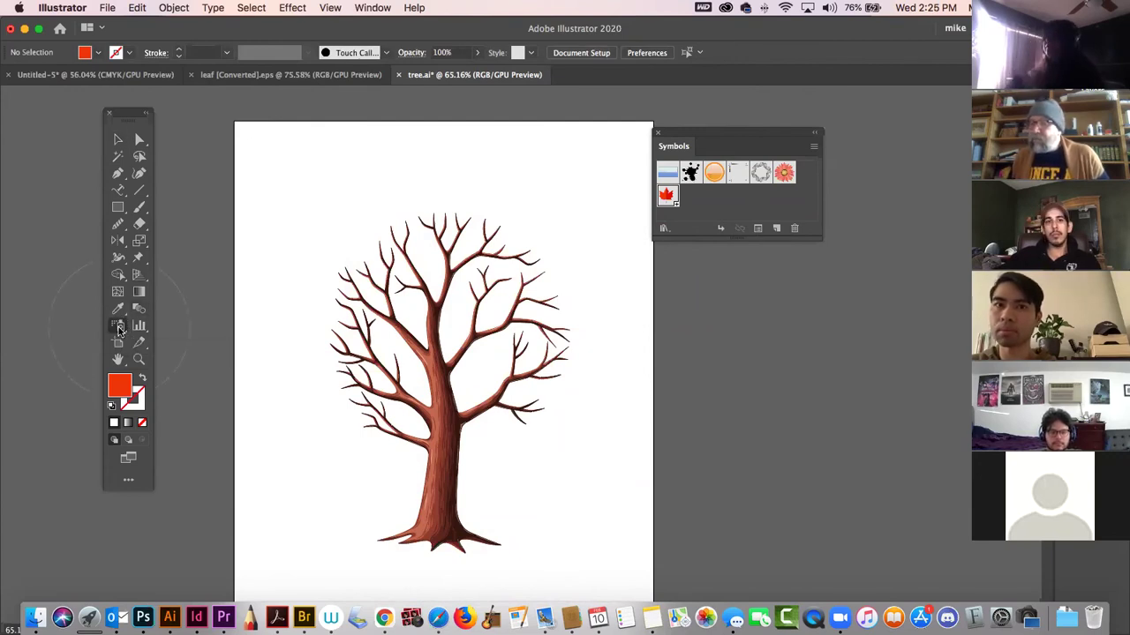
left_click(120, 329)
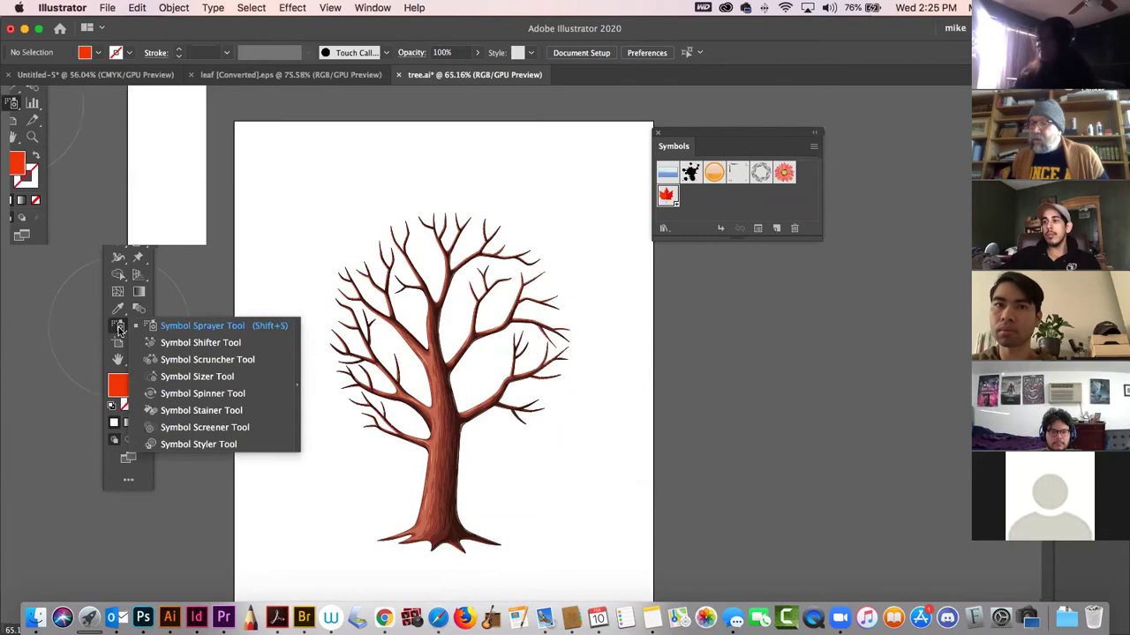
left_click(300, 341)
left_click_drag(221, 338, 801, 413)
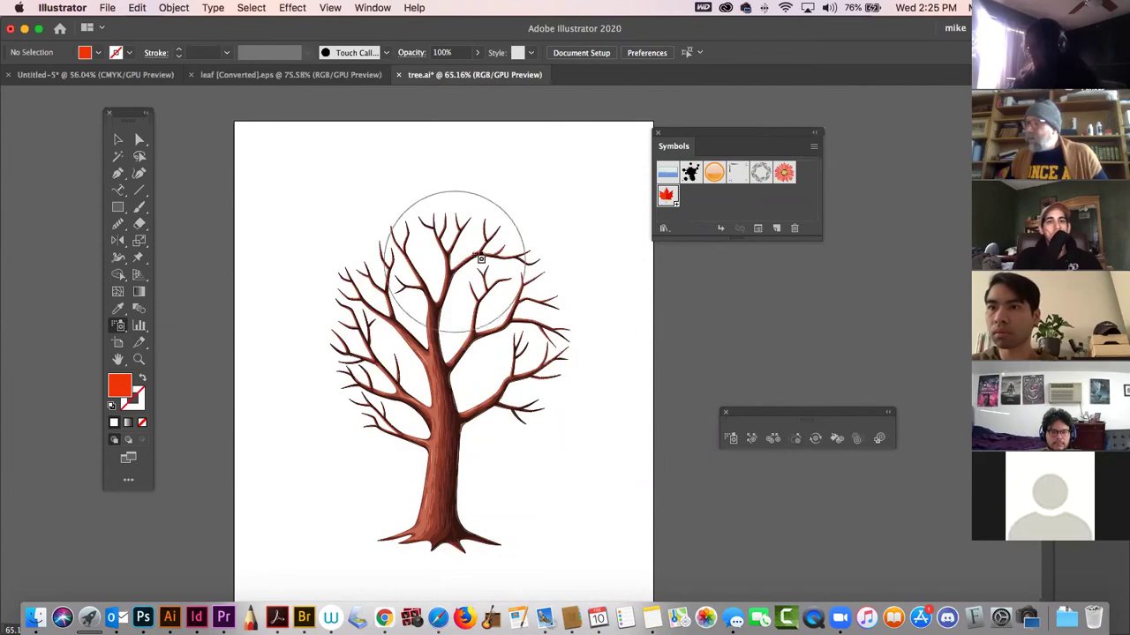
mouse_move(479, 228)
left_mouse_down()
mouse_move(435, 254)
mouse_move(445, 267)
mouse_move(403, 218)
mouse_move(354, 270)
mouse_move(351, 310)
mouse_move(329, 343)
mouse_move(375, 354)
mouse_move(402, 396)
mouse_move(392, 423)
left_mouse_up()
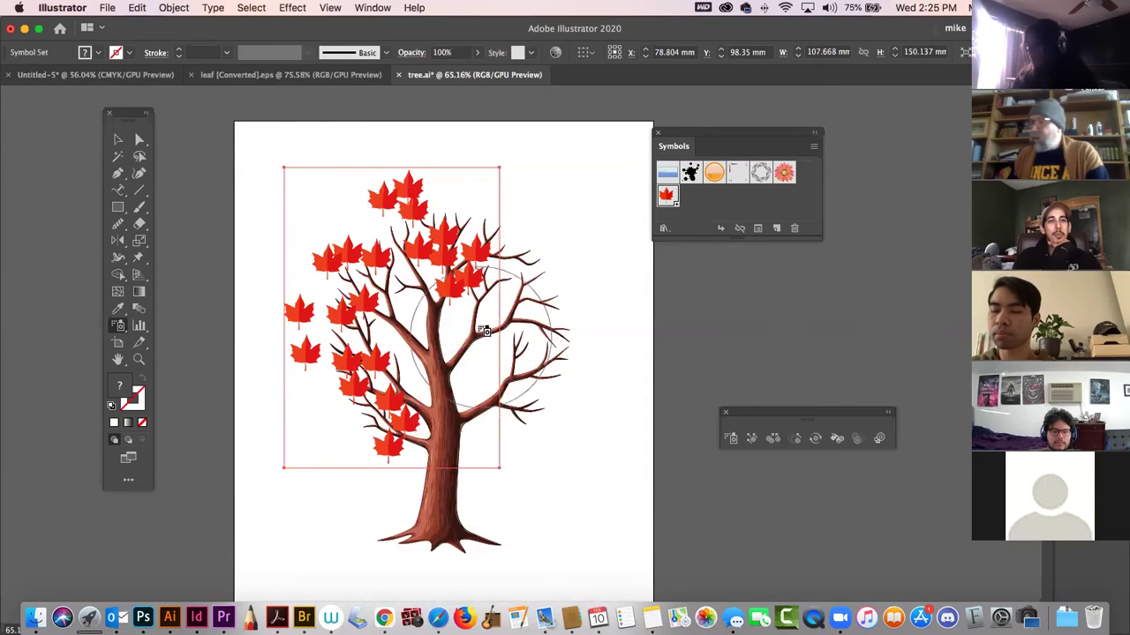
- Move the floating symbolism tools beside the trunk's base and push leaves toward the bare right branches with the Symbol Shifter
left_click_drag(777, 416, 242, 490)
left_click(232, 512)
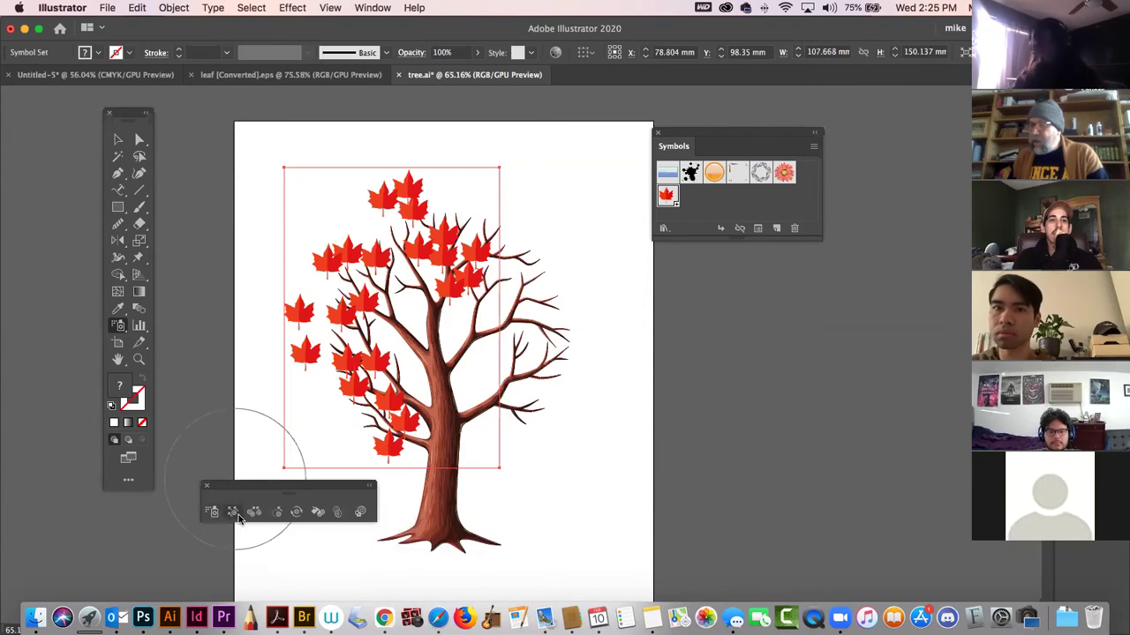
mouse_move(327, 411)
left_mouse_down()
mouse_move(462, 200)
mouse_move(491, 231)
mouse_move(459, 196)
mouse_move(567, 294)
mouse_move(468, 220)
mouse_move(370, 335)
left_mouse_up()
- Spread the sprayed leaves farther apart around the top of the tree with the Symbol Scruncher
left_click(254, 512)
left_click(444, 241)
left_click(444, 240)
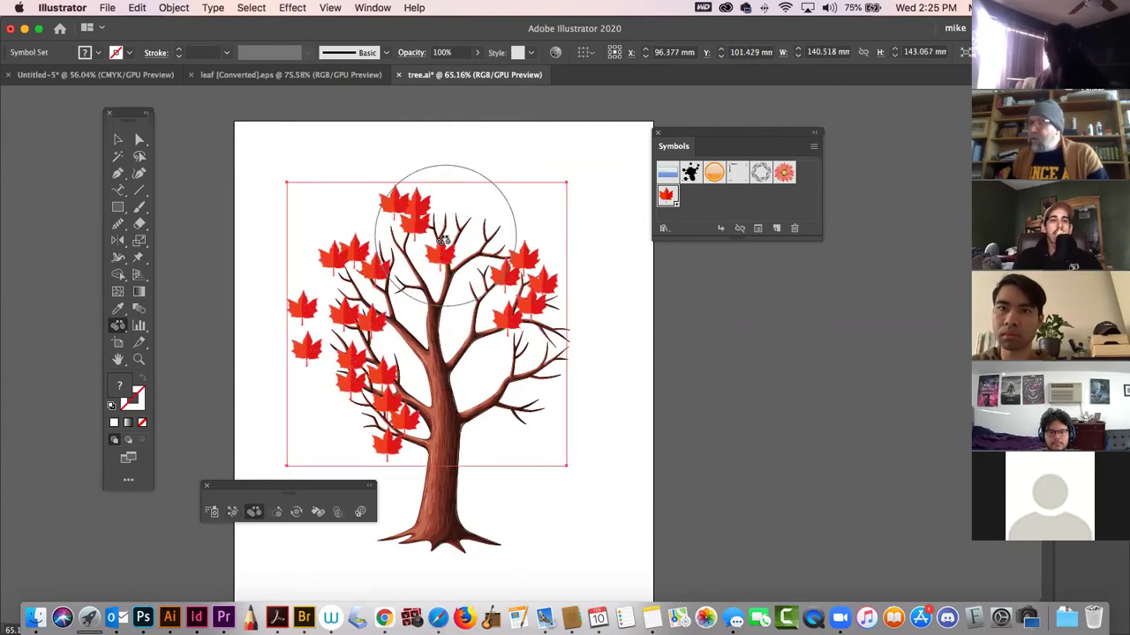
left_click(445, 240)
left_click_drag(446, 240, 448, 240)
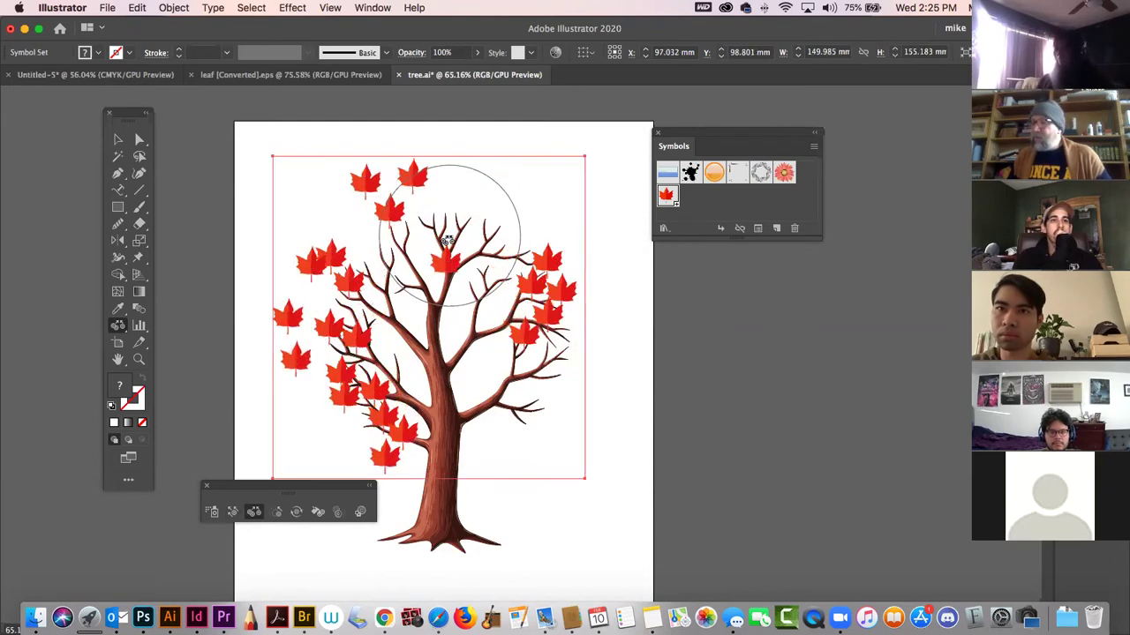
- Pull the leaves closer together with the Symbol Scruncher, and enlarge the leaf at the tree's upper center with the Symbol Sizer
left_click_drag(520, 159, 303, 444)
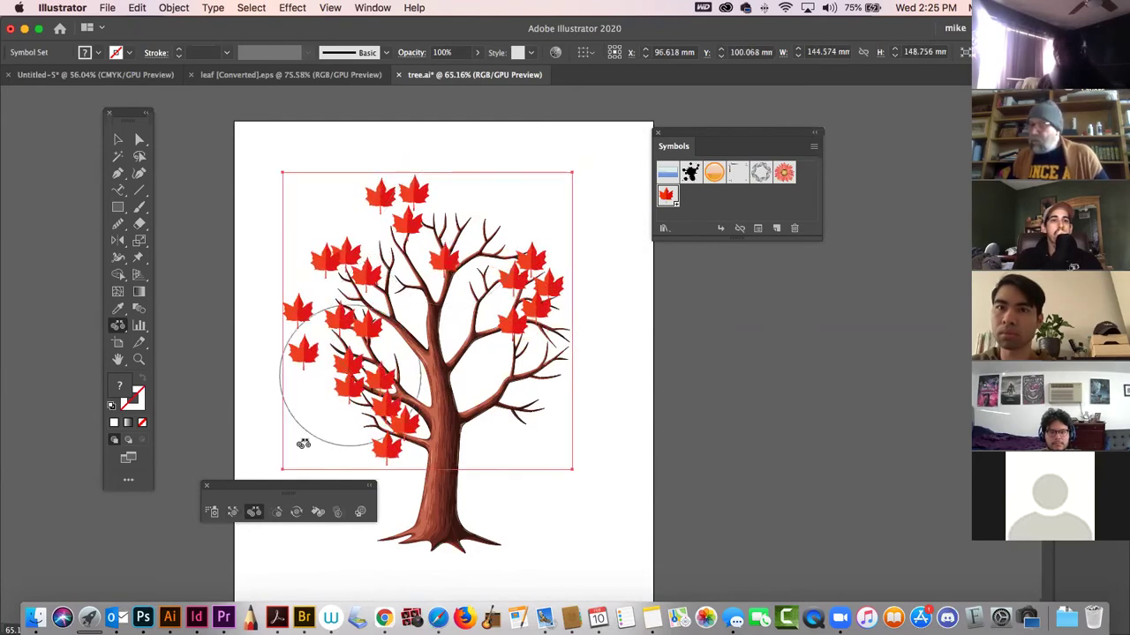
left_click(277, 515)
mouse_move(446, 247)
left_mouse_down()
mouse_move(461, 215)
mouse_move(504, 202)
left_mouse_up()
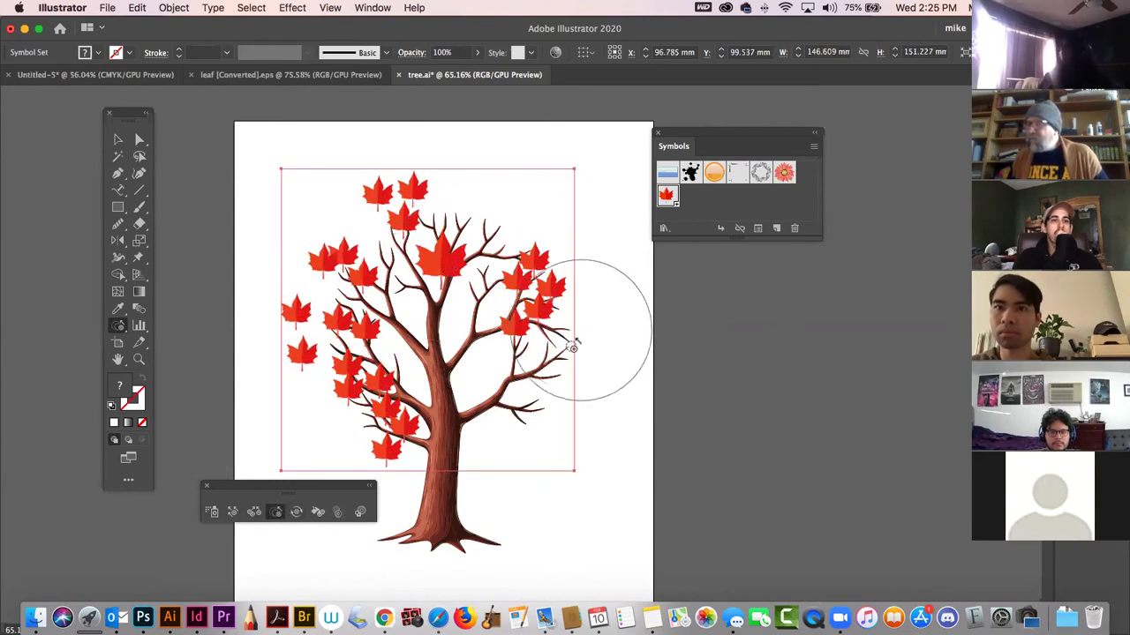
- Reduce the Symbol Sizer's brush diameter and shrink leaves on the right branches and the left-hand branches
key("[")
key("[")
key("[")
key("[")
left_click_drag(524, 314, 524, 314)
left_click_drag(362, 336, 362, 336)
left_click_drag(386, 388, 387, 388)
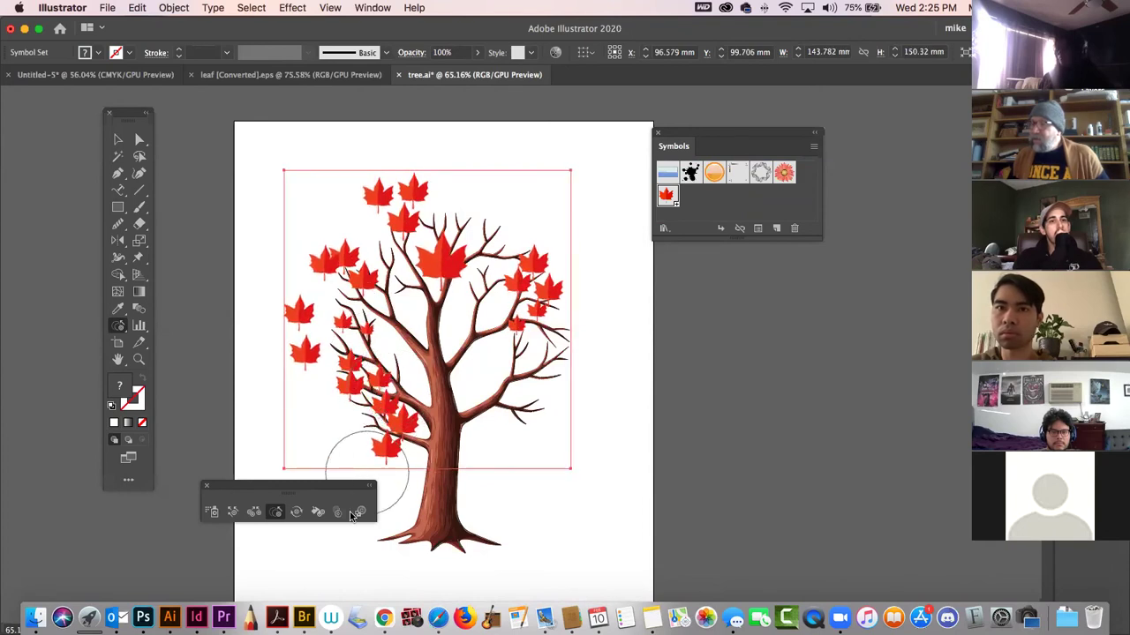
- Rotate leaves on the left branches and the large upper-center leaf with the Symbol Spinner
left_click(297, 516)
mouse_move(415, 427)
left_mouse_down()
mouse_move(427, 435)
mouse_move(349, 310)
mouse_move(327, 335)
mouse_move(295, 319)
mouse_move(297, 270)
mouse_move(300, 349)
mouse_move(417, 402)
mouse_move(450, 247)
left_mouse_up()
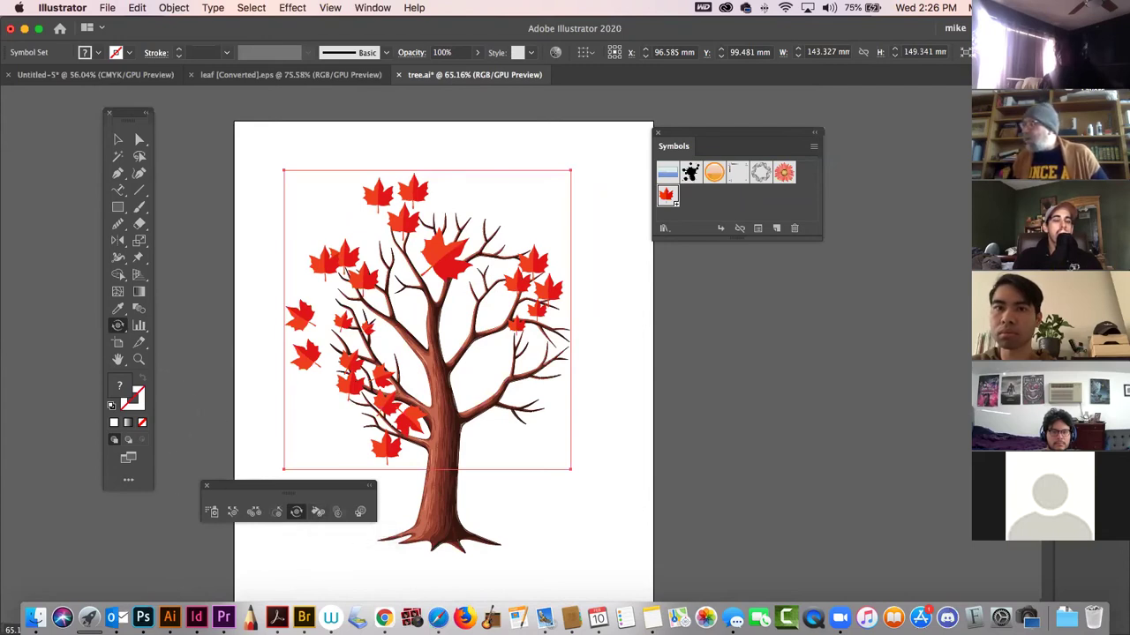
- Tint the large center leaf and leaves on the left and right branches blue with the Symbol Stainer
left_click(956, 157)
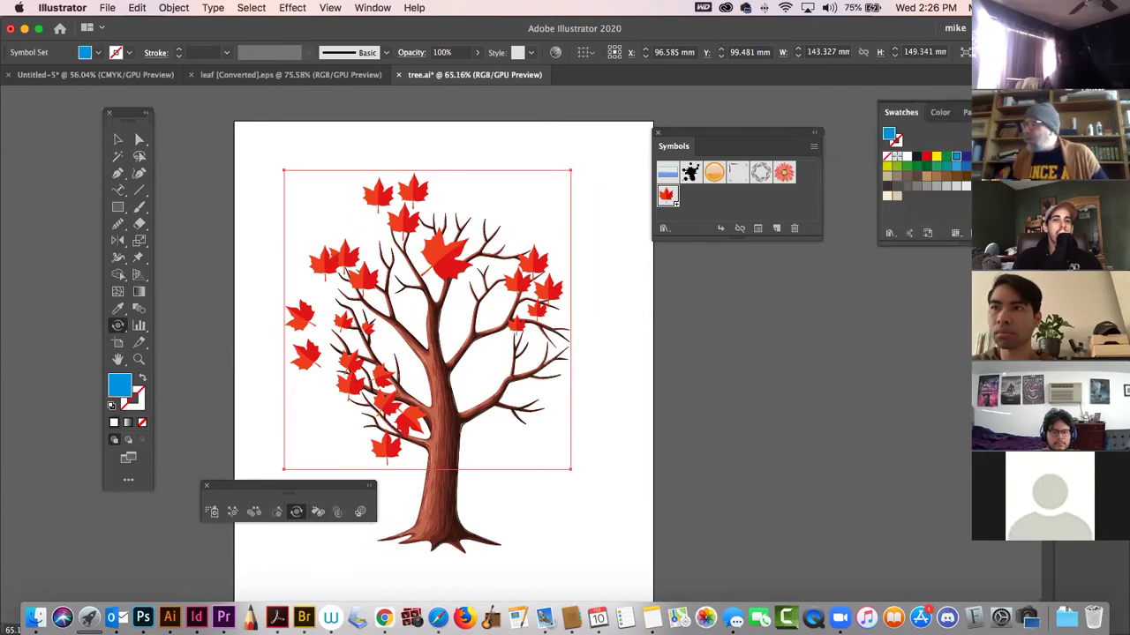
left_click(315, 512)
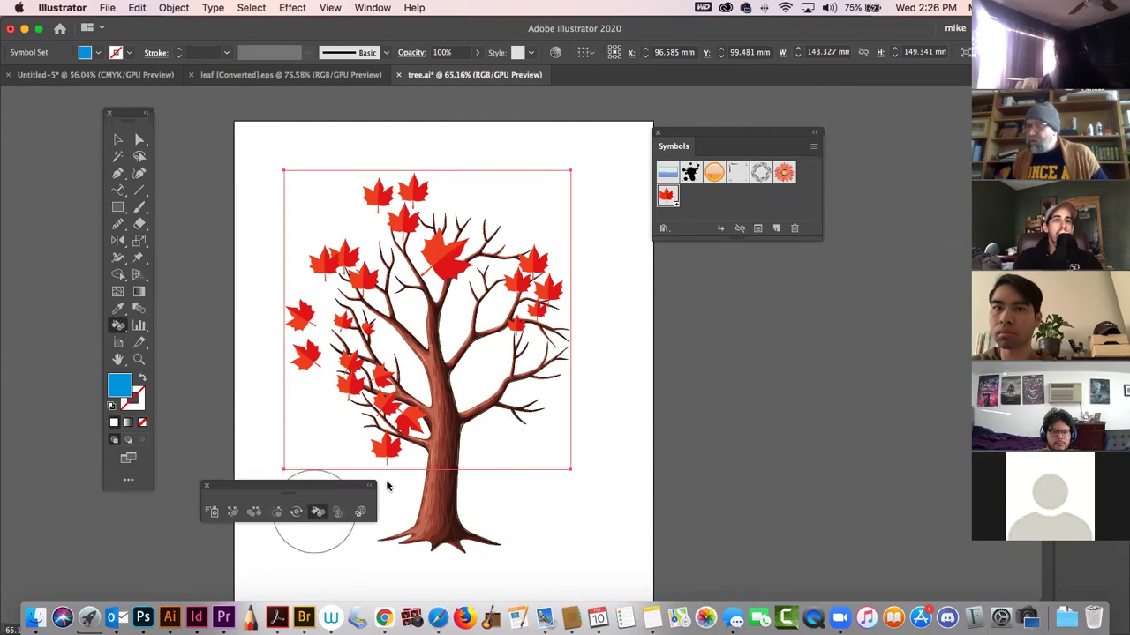
left_click_drag(384, 366, 357, 378)
mouse_move(358, 292)
left_mouse_down()
mouse_move(389, 280)
mouse_move(476, 353)
left_mouse_up()
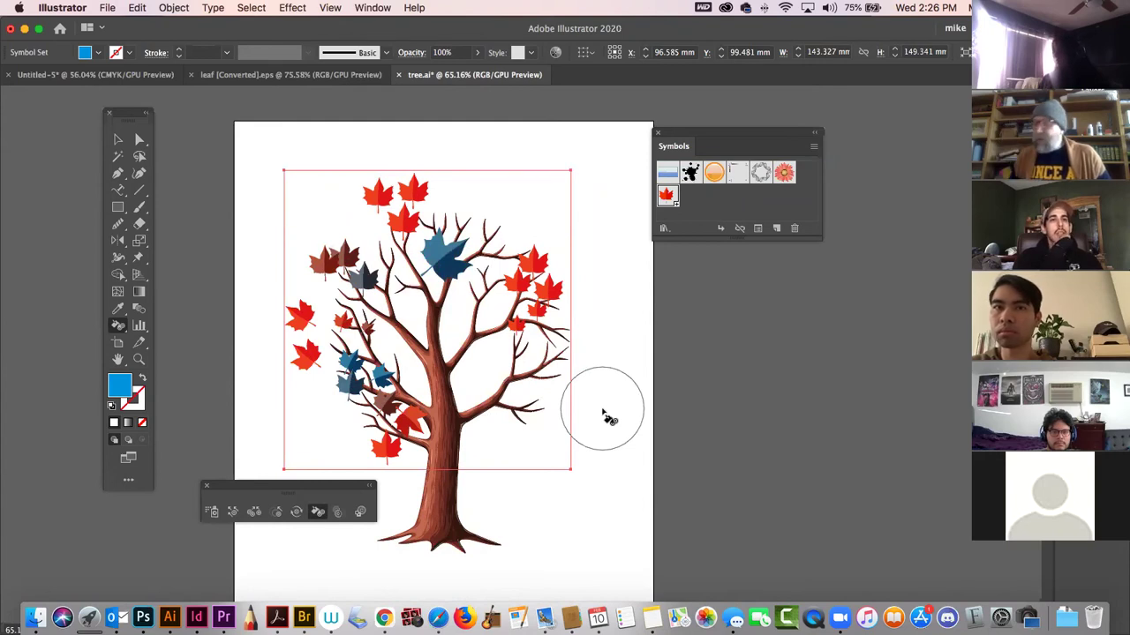
left_click(549, 302)
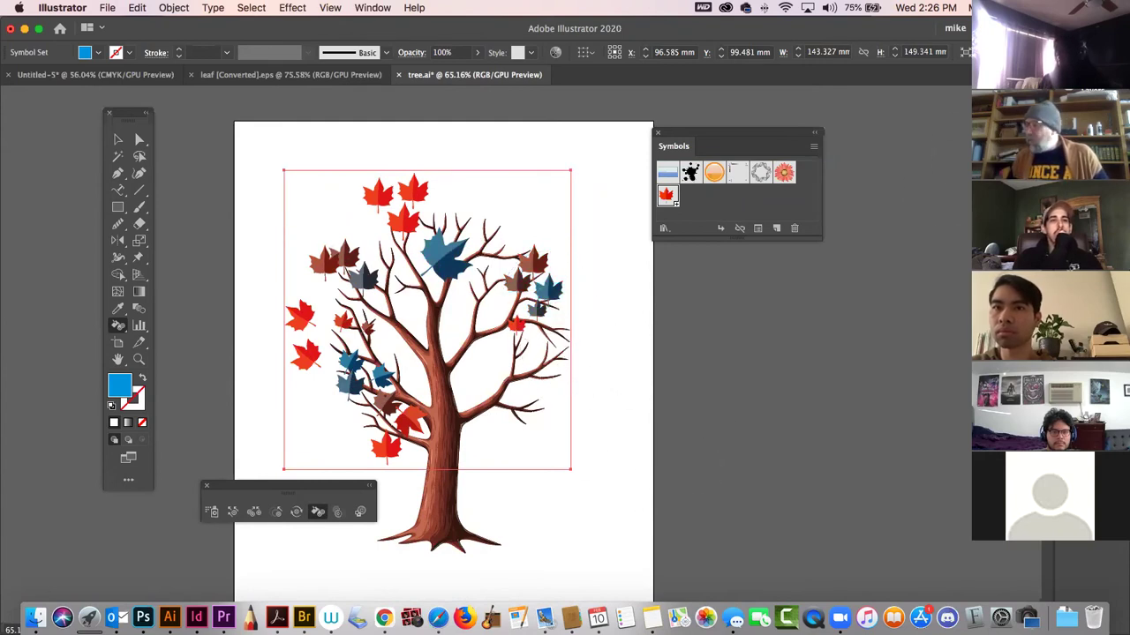
- Set the fill to orange and stain some blue-tinted leaves on the right and lower-left branches with it
left_click(926, 156)
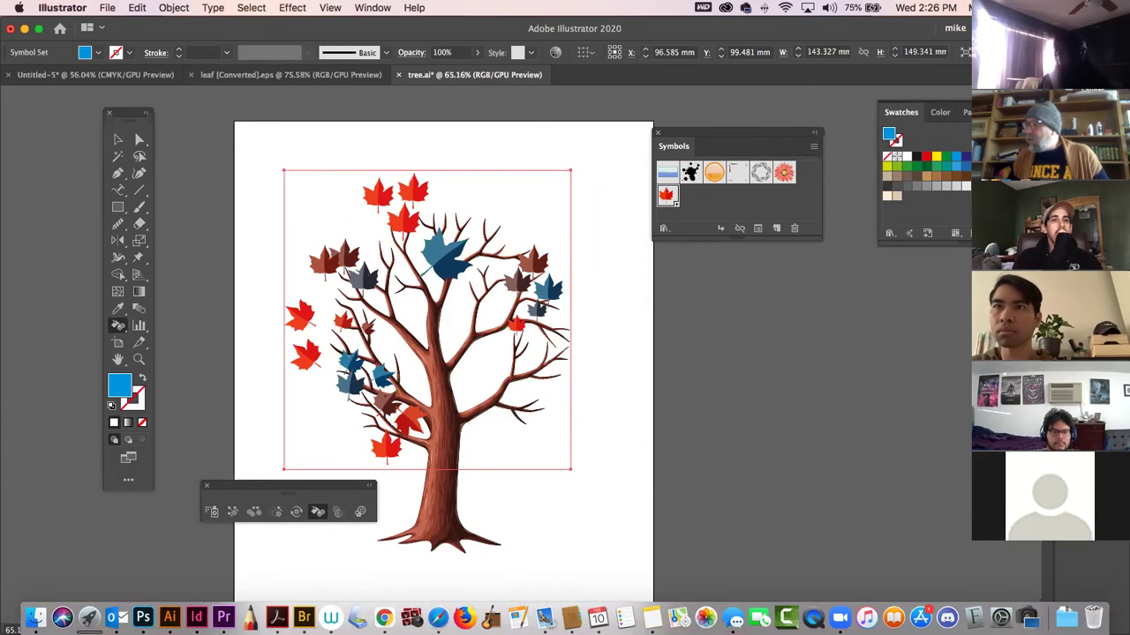
left_click(534, 304)
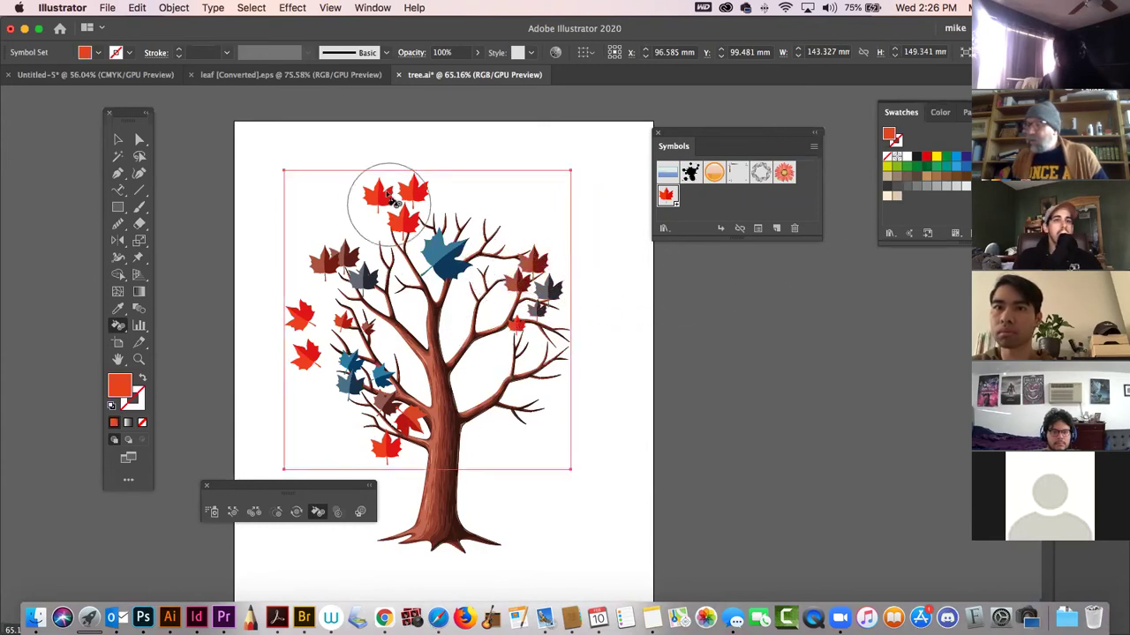
left_click(357, 349)
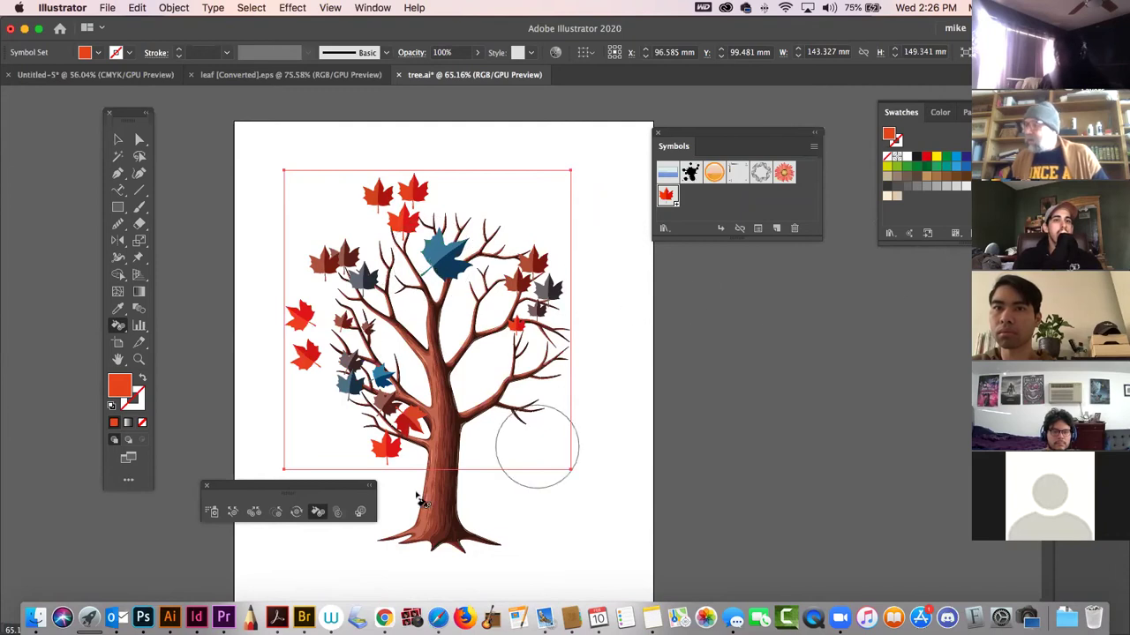
- Make the leaves on the lowest left branches and at the tree's far left edge more transparent with the Symbol Screener
left_click(336, 514)
left_click(395, 444)
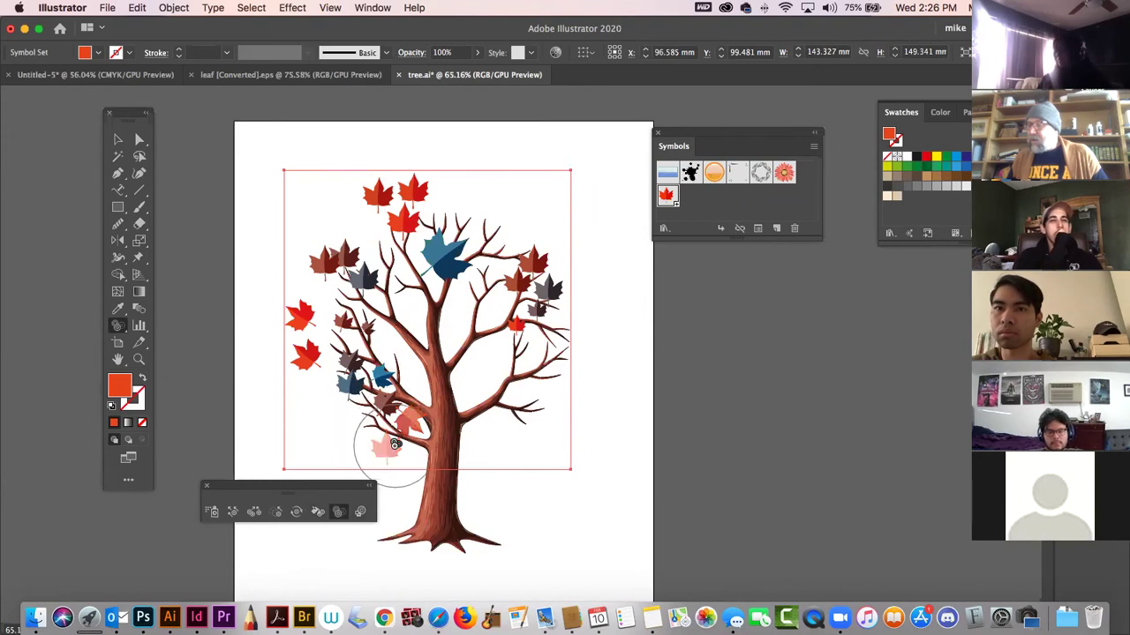
left_click(303, 354)
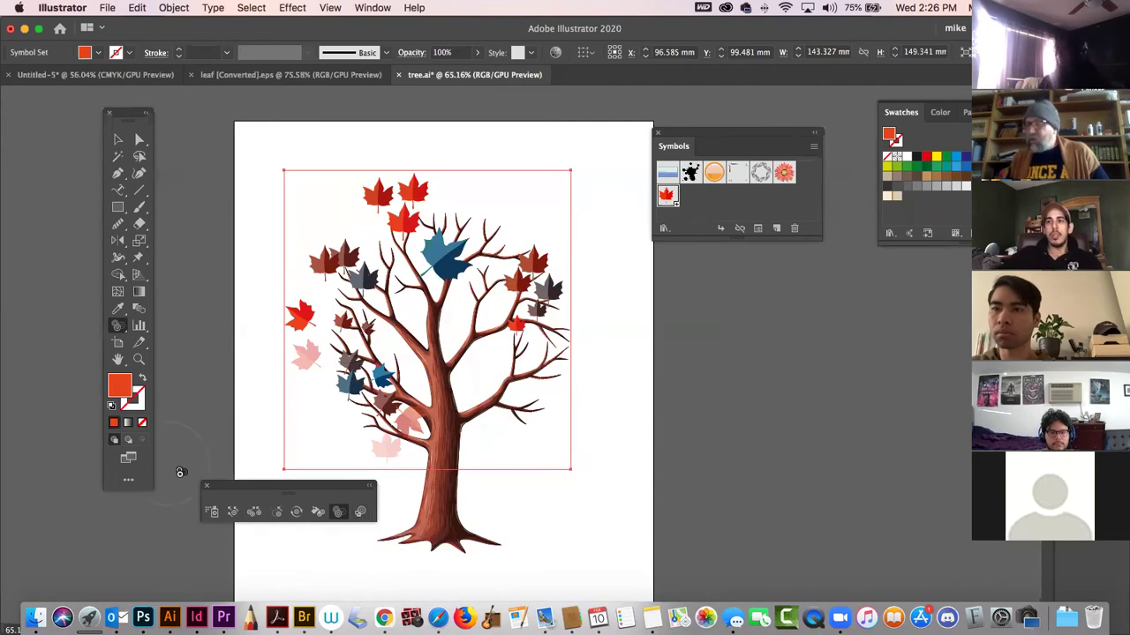
- Close the floating symbolism tools, detach them again and place them beside the artboard below the symbols
left_click(207, 487)
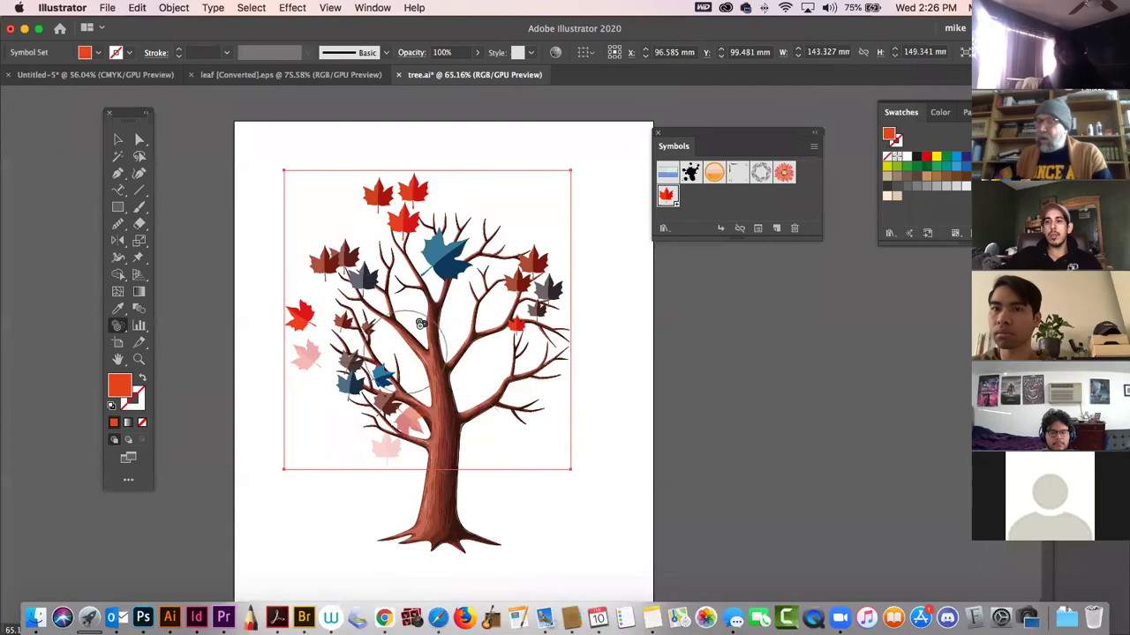
left_click(115, 327)
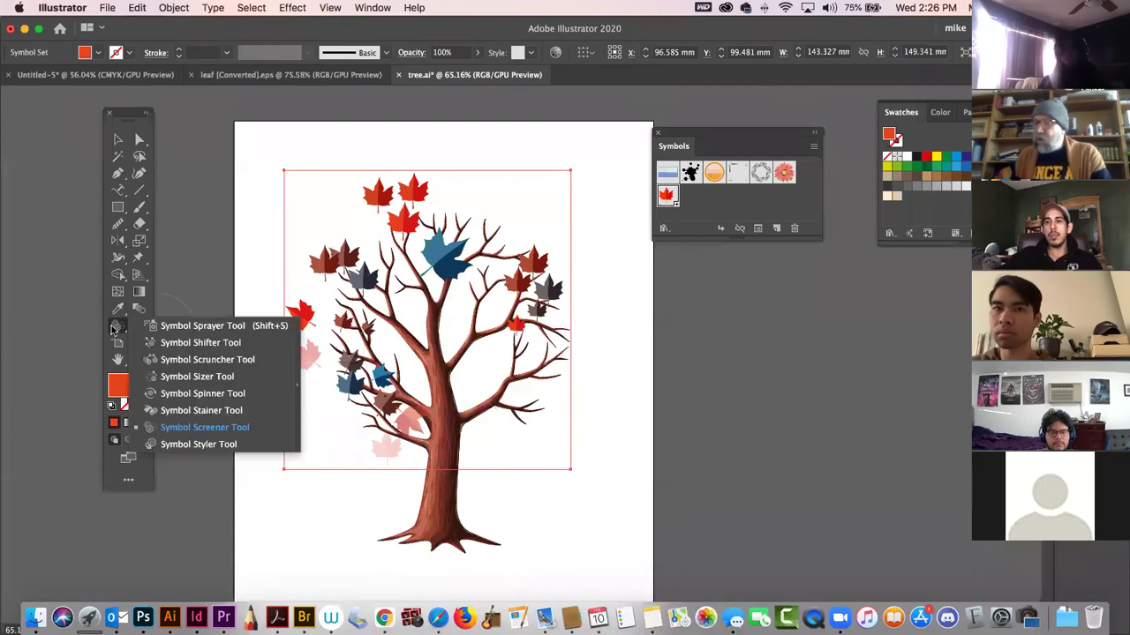
left_click(298, 351)
left_click_drag(278, 343, 815, 404)
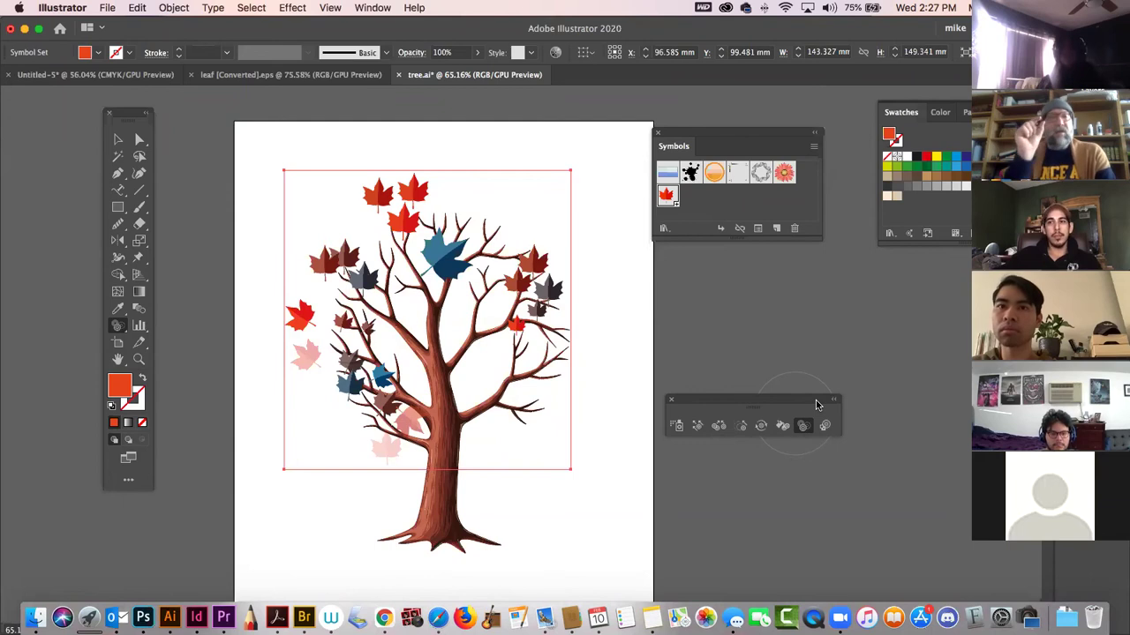
- Draw an orange pointed-oval leaf about 17 mm wide and 47 mm high beside the trunk's base with the Pen tool
key("p")
scroll(508, 339, "down", 5)
scroll(508, 340, "right", 2)
left_click(472, 314)
left_click_drag(460, 408, 492, 464)
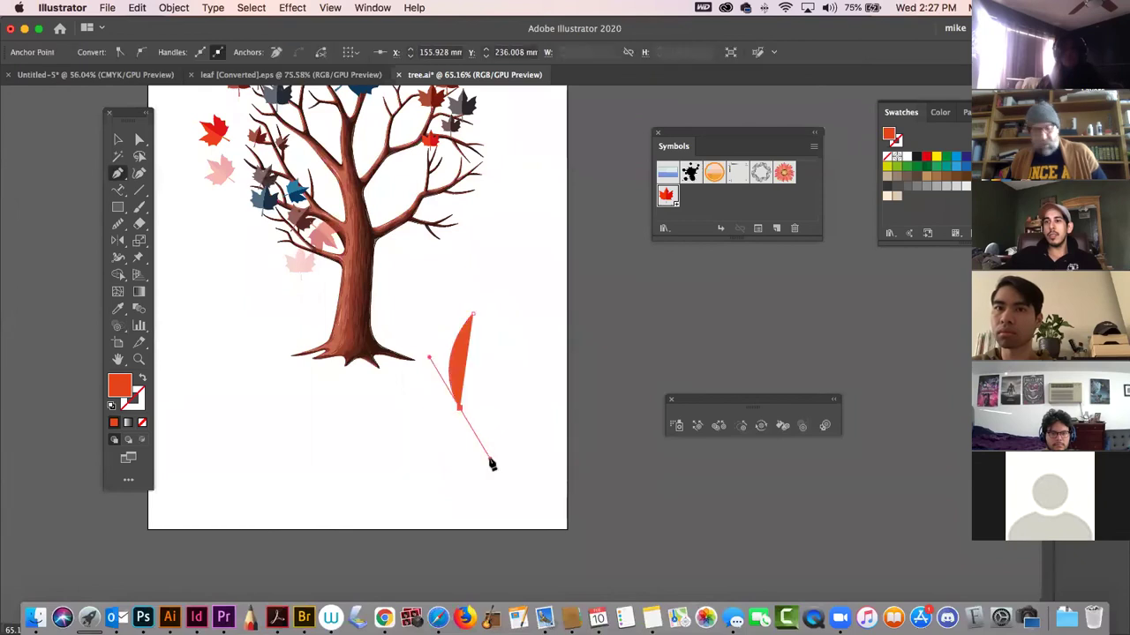
left_click(475, 422, "super")
left_click(458, 406)
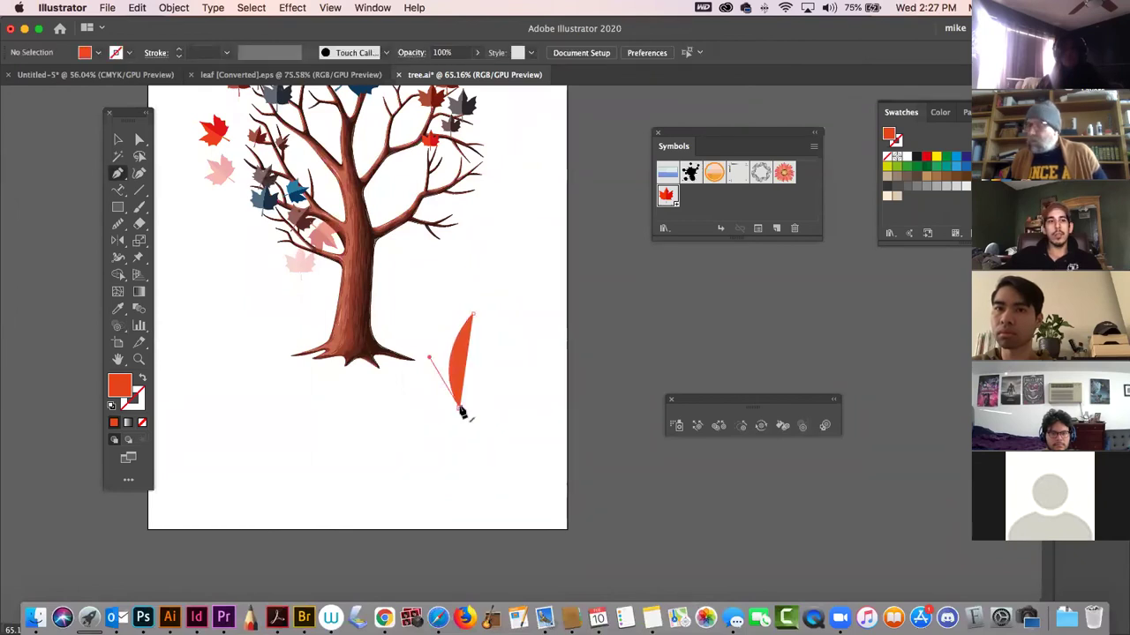
left_click_drag(474, 317, 443, 257)
left_click(501, 305, "super")
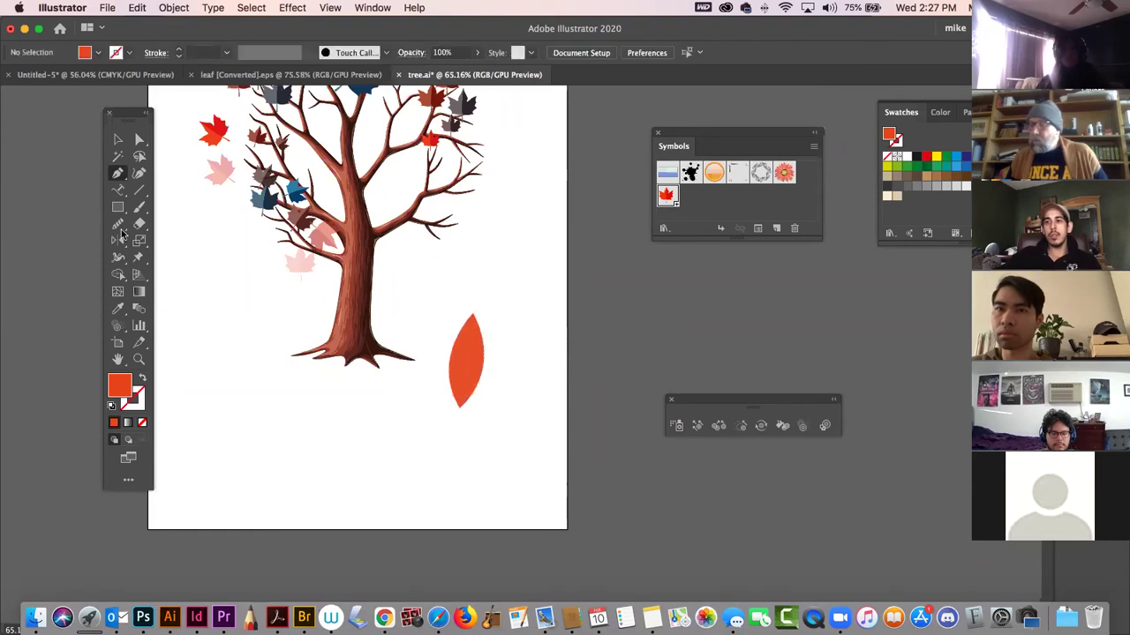
- Draw a closed shape about 41 by 72 mm over the new leaf's right half, with its edge running through both leaf tips
left_click(473, 302)
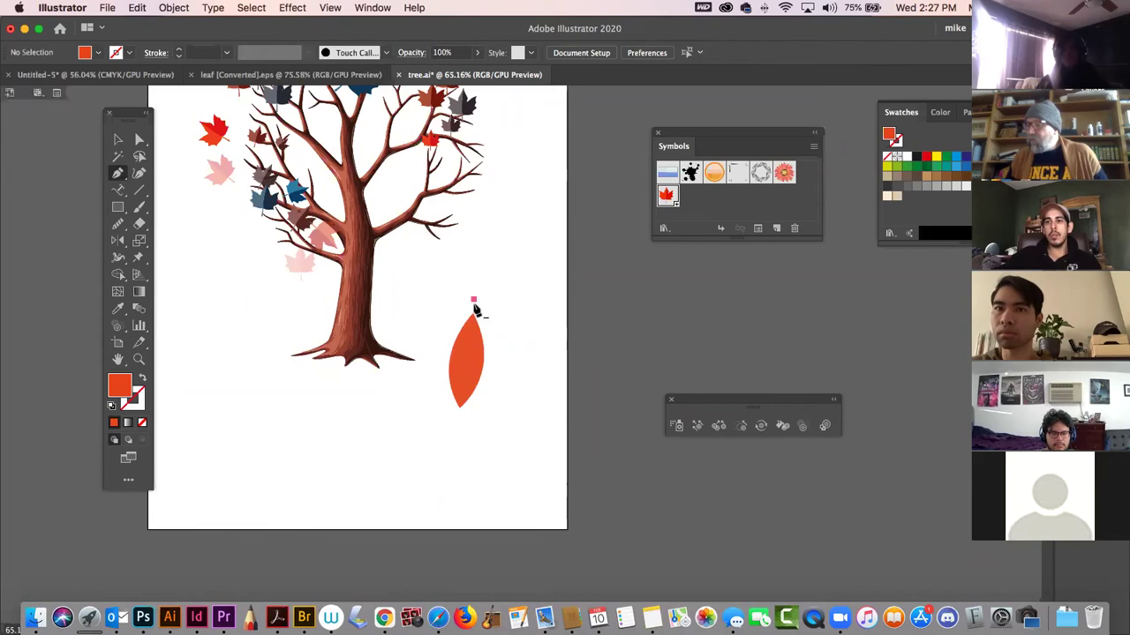
left_click(456, 438)
left_click(536, 427)
left_click(529, 324)
left_click(517, 295)
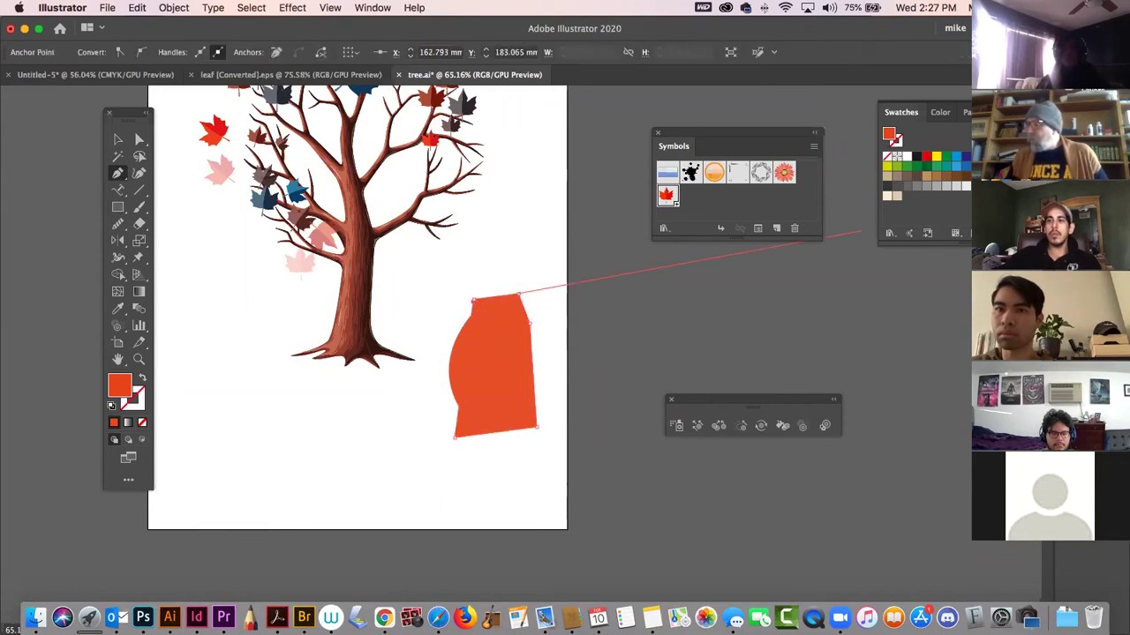
left_click(474, 302)
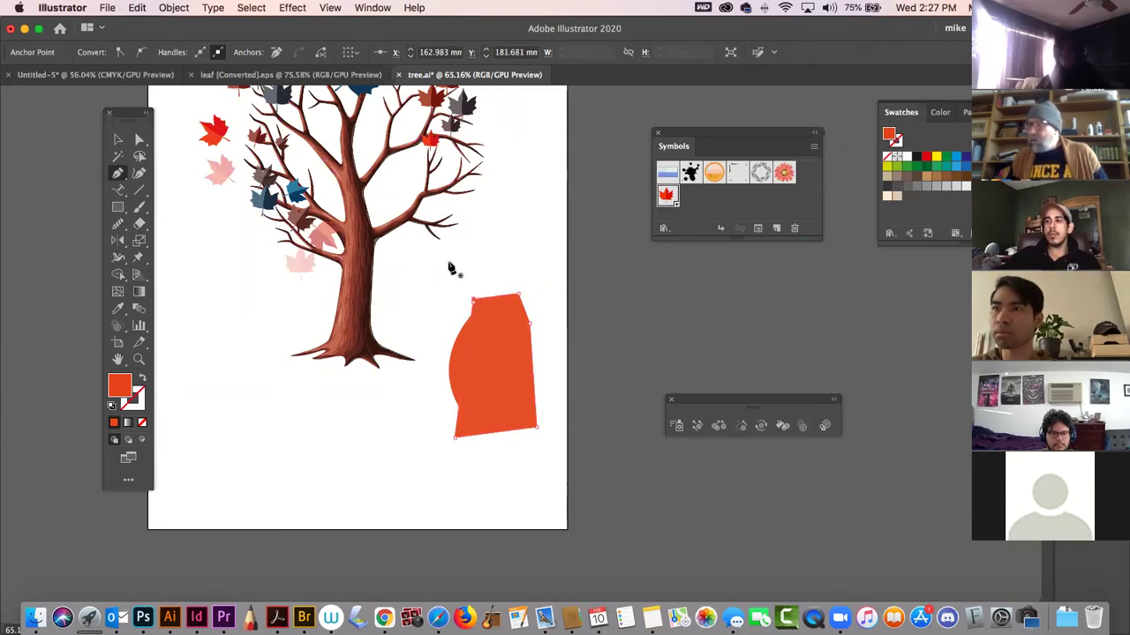
- Select the oval leaf and the shape covering its right half, and split them with Pathfinder's Divide
left_click(117, 138)
key("super+a")
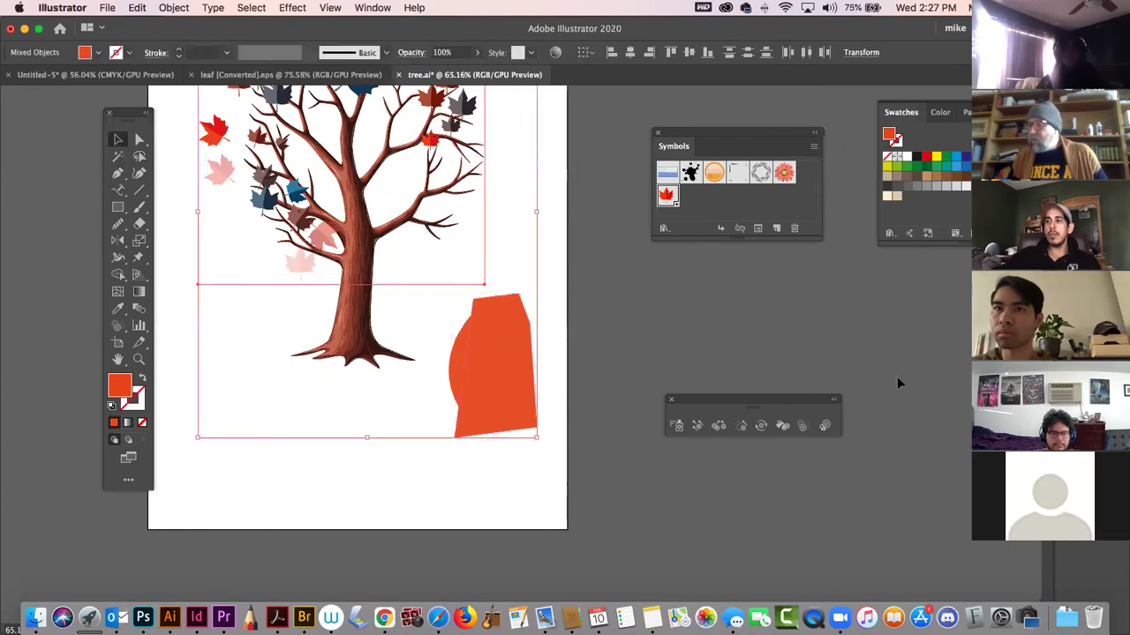
left_click(570, 411)
left_click(466, 334)
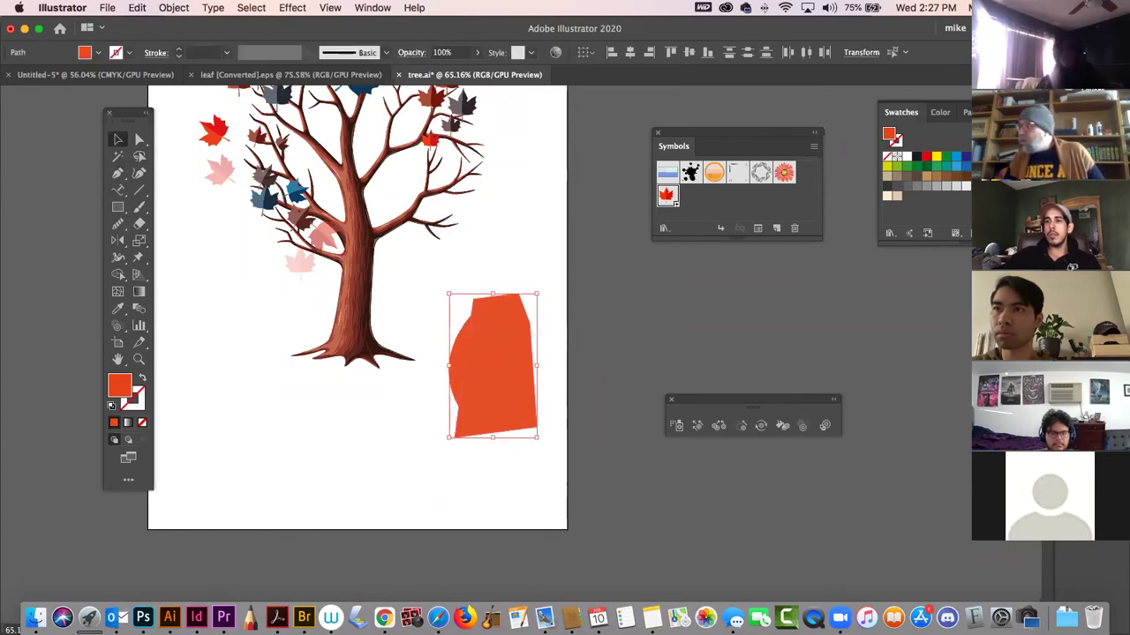
key("super+shift+F9")
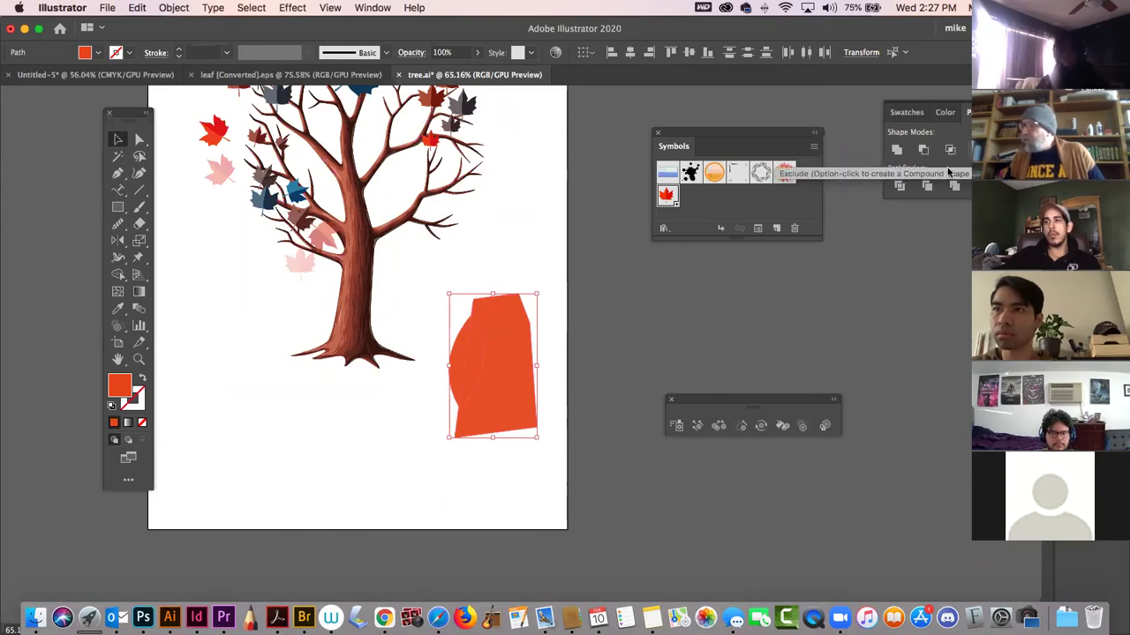
left_click(899, 185)
- Delete the divided piece that lies outside the leaf outline
left_click(139, 139)
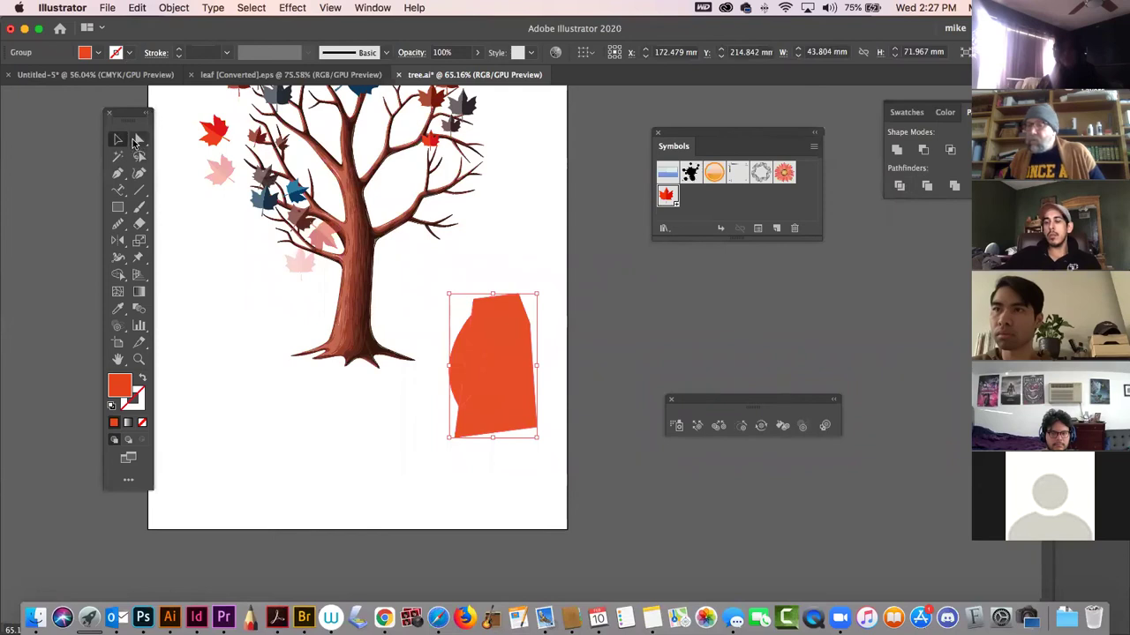
left_click(486, 255)
left_click(527, 348)
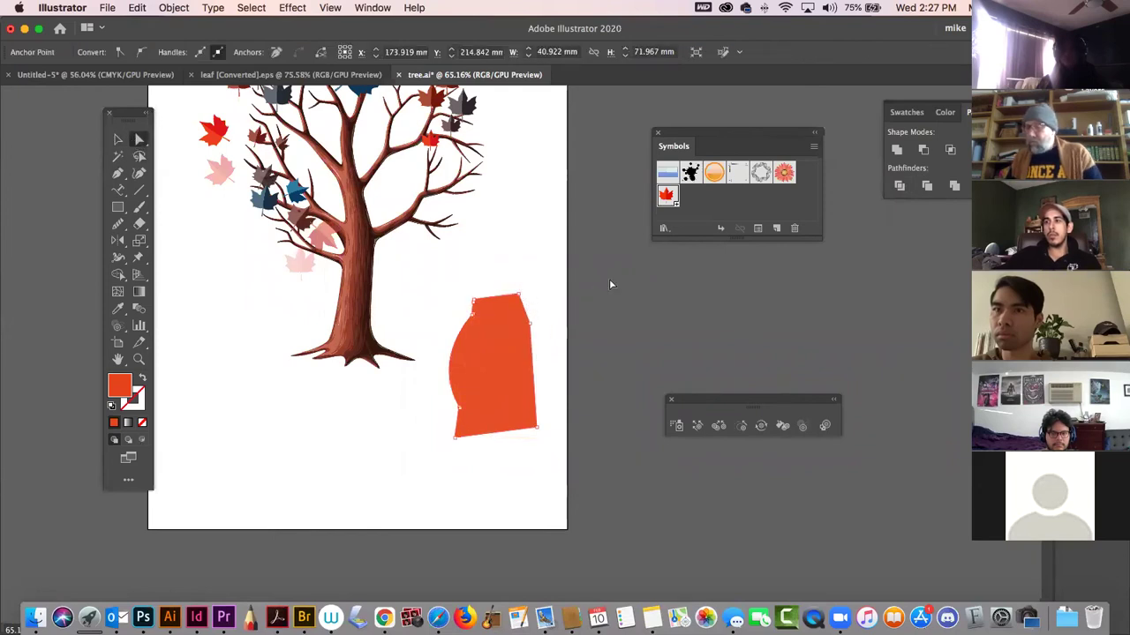
key("Delete")
- Fill the right half of the oval leaf with dark red
left_click(473, 360)
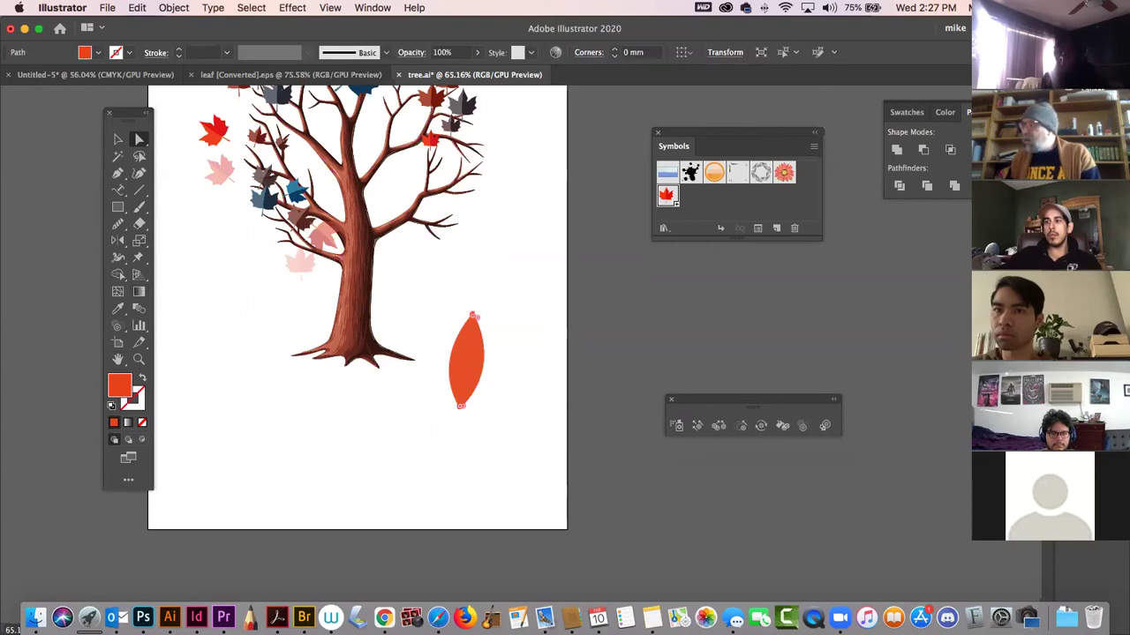
left_click(907, 112)
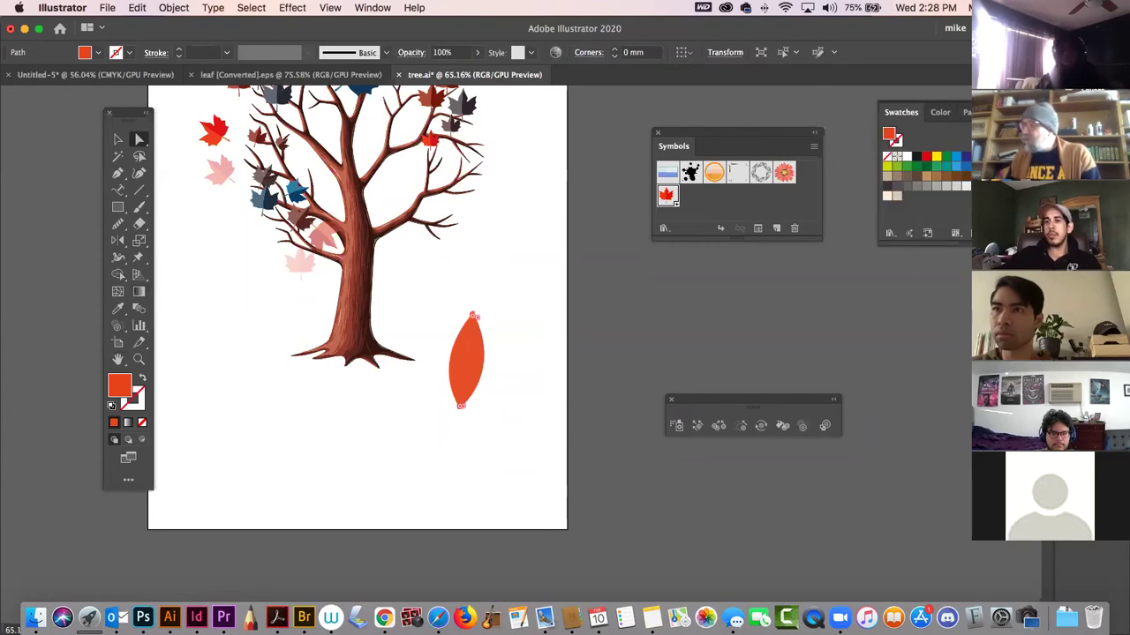
left_click(926, 156)
- Turn the two-tone oval leaf into a dynamic symbol with export type Graphic
left_click(117, 139)
left_click(526, 295)
left_click_drag(471, 362, 716, 226)
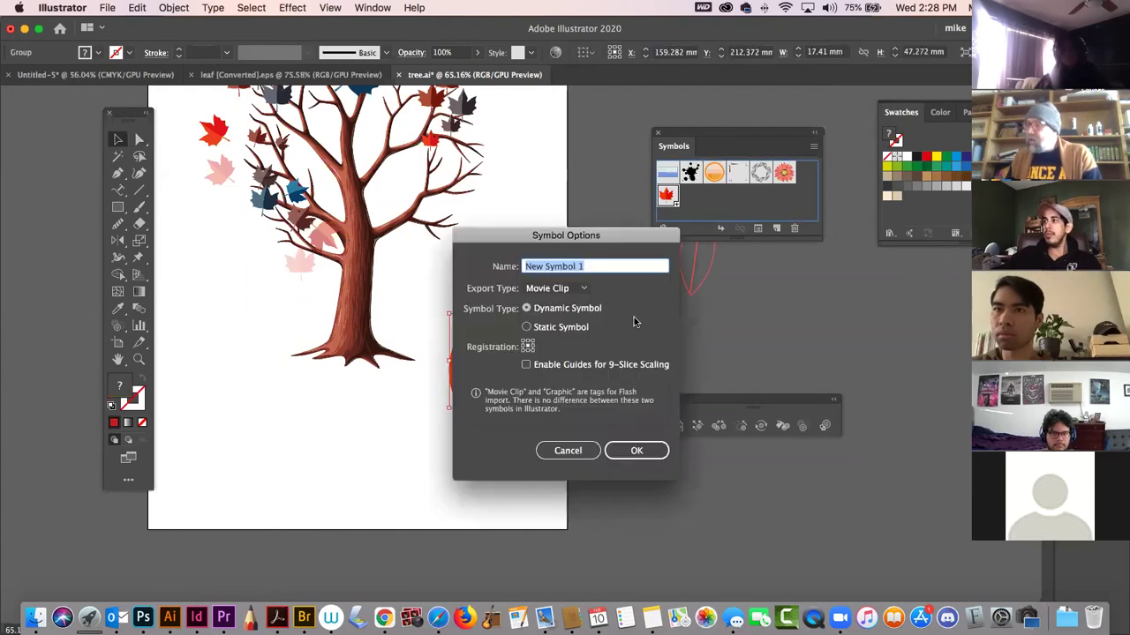
left_click(563, 288)
left_click(563, 321)
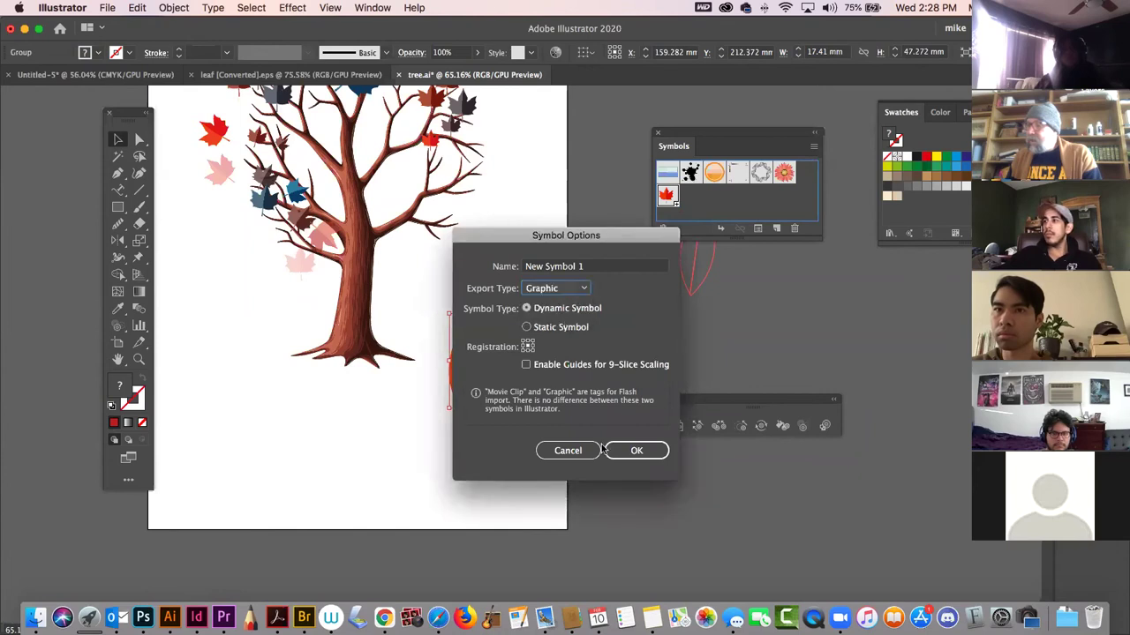
left_click(636, 449)
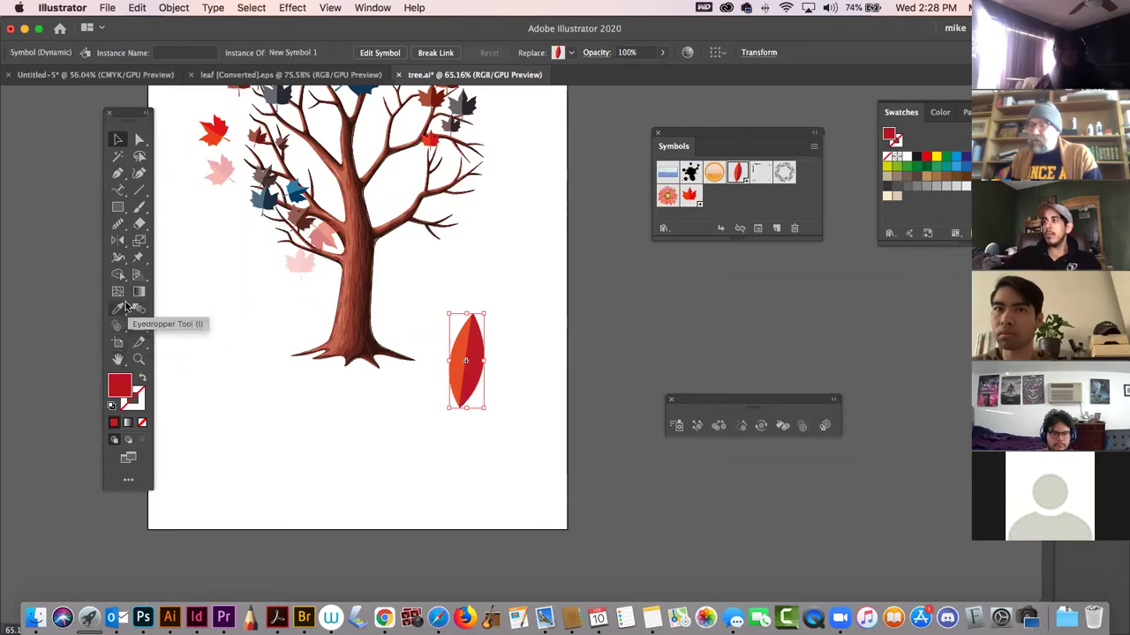
- Spray the oval leaf symbol across the trunk and the lower part of the artboard with the Symbol Sprayer
left_click(114, 332)
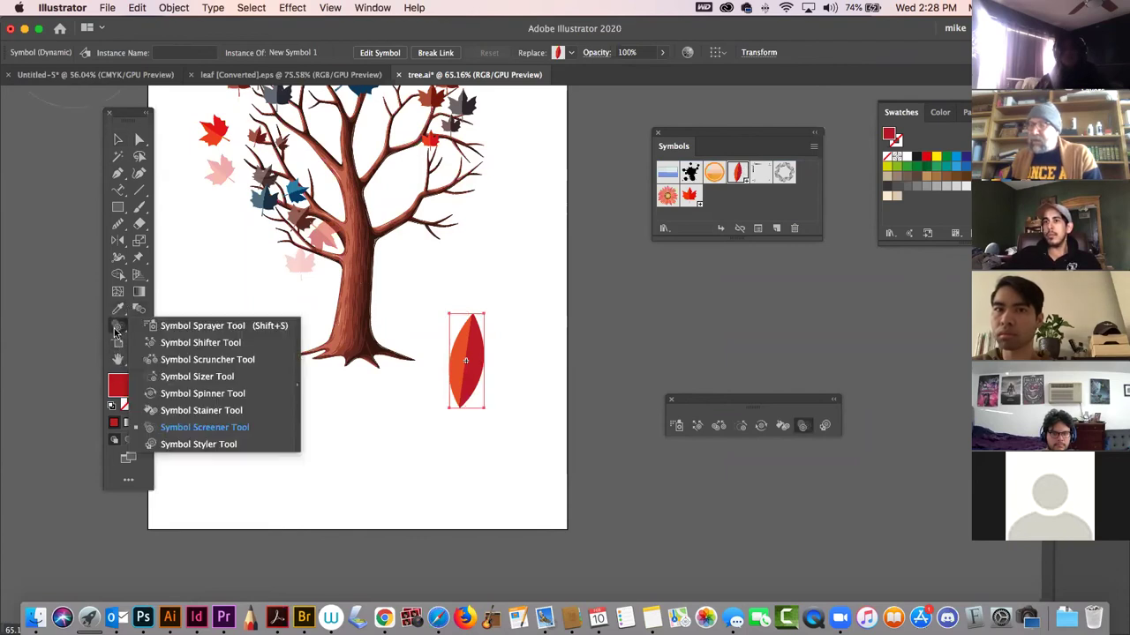
left_click(163, 329)
mouse_move(535, 278)
left_mouse_down()
mouse_move(501, 275)
mouse_move(444, 352)
mouse_move(431, 240)
mouse_move(265, 441)
left_mouse_up()
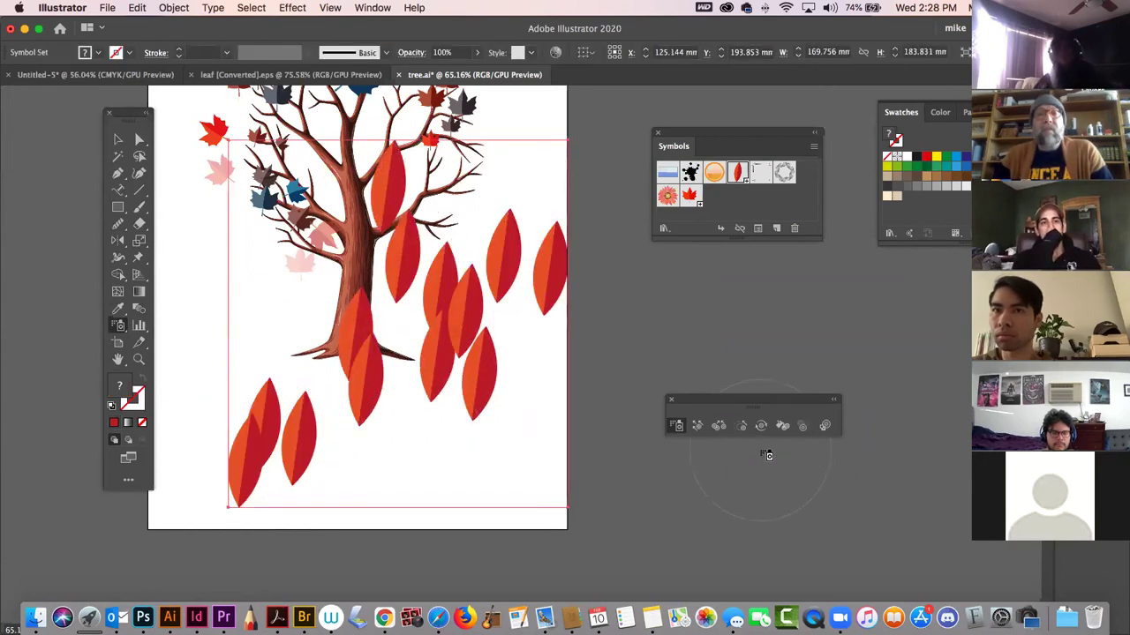
key("super")
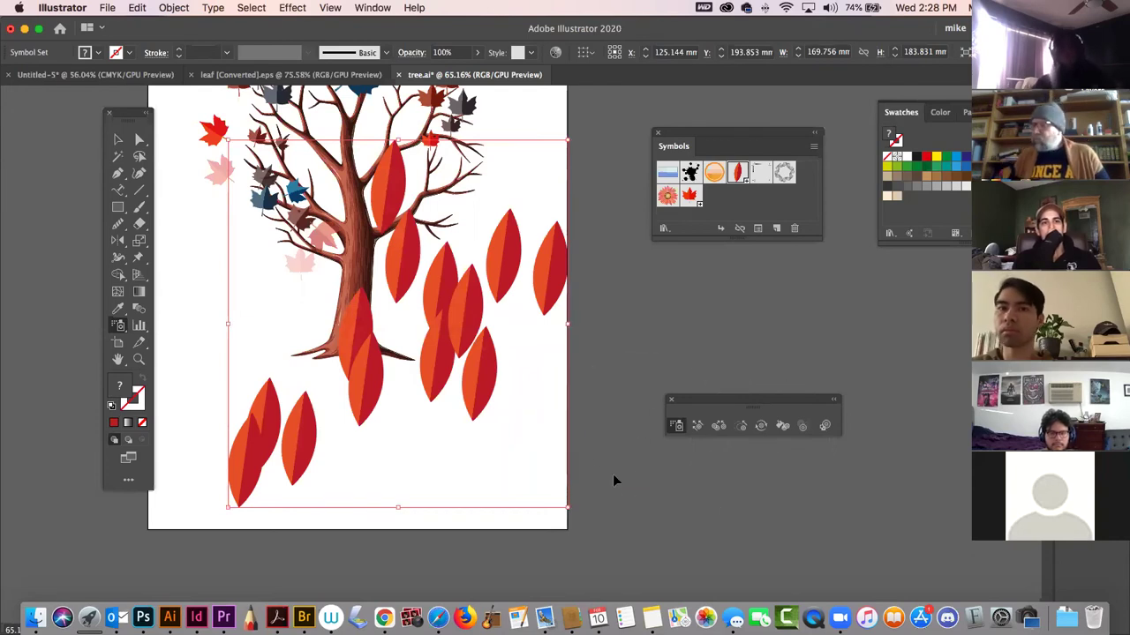
- Spray a second set of oval leaf symbols over the tree's lower left branches and trunk
left_click(627, 494, "super")
mouse_move(232, 259)
left_mouse_down()
mouse_move(250, 342)
mouse_move(315, 386)
mouse_move(292, 274)
mouse_move(250, 299)
left_mouse_up()
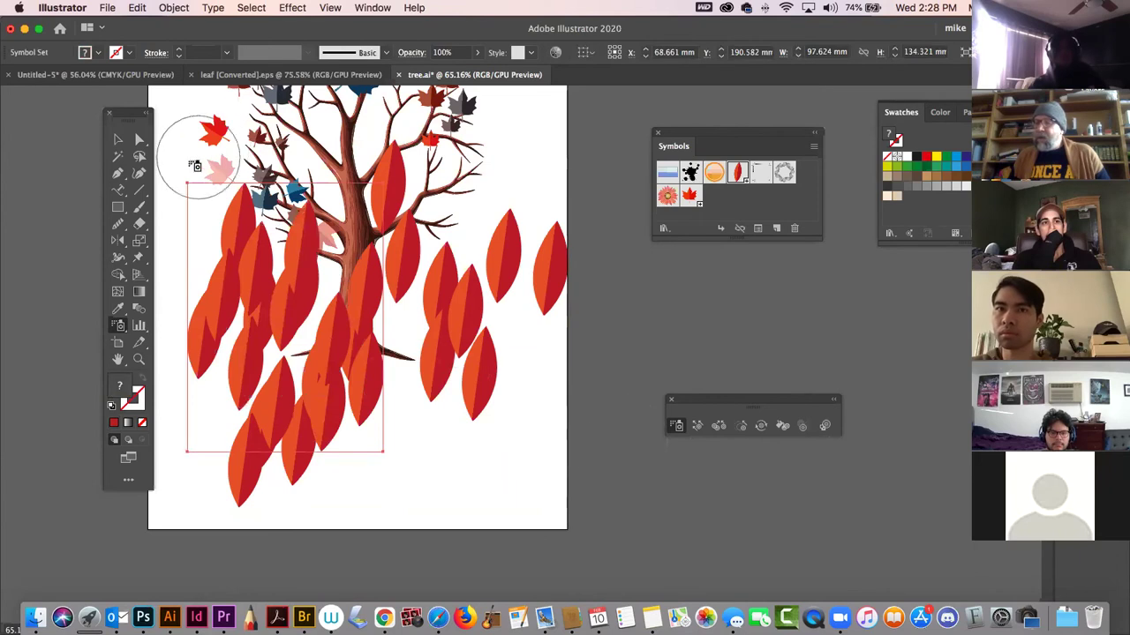
- Delete all sprayed maple and oval leaf symbol sets so only the bare tree is left
left_click(117, 140)
left_click(536, 194)
scroll(397, 168, "up", 3)
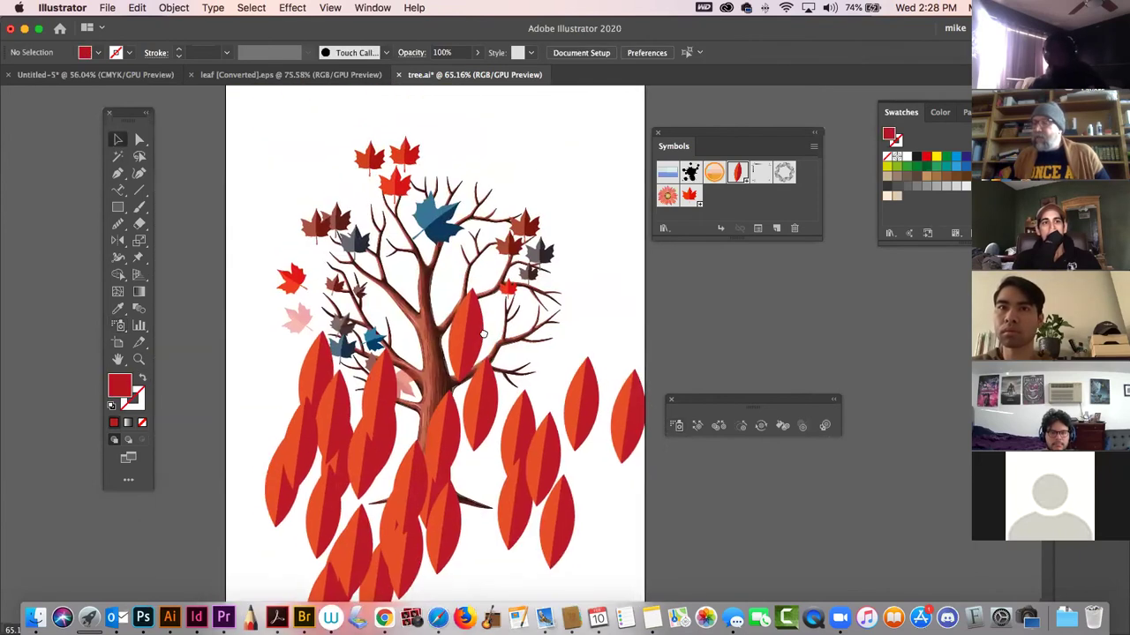
left_click_drag(271, 141, 251, 106)
key("Delete")
left_click(419, 443)
key("Delete")
left_click(465, 350)
key("Delete")
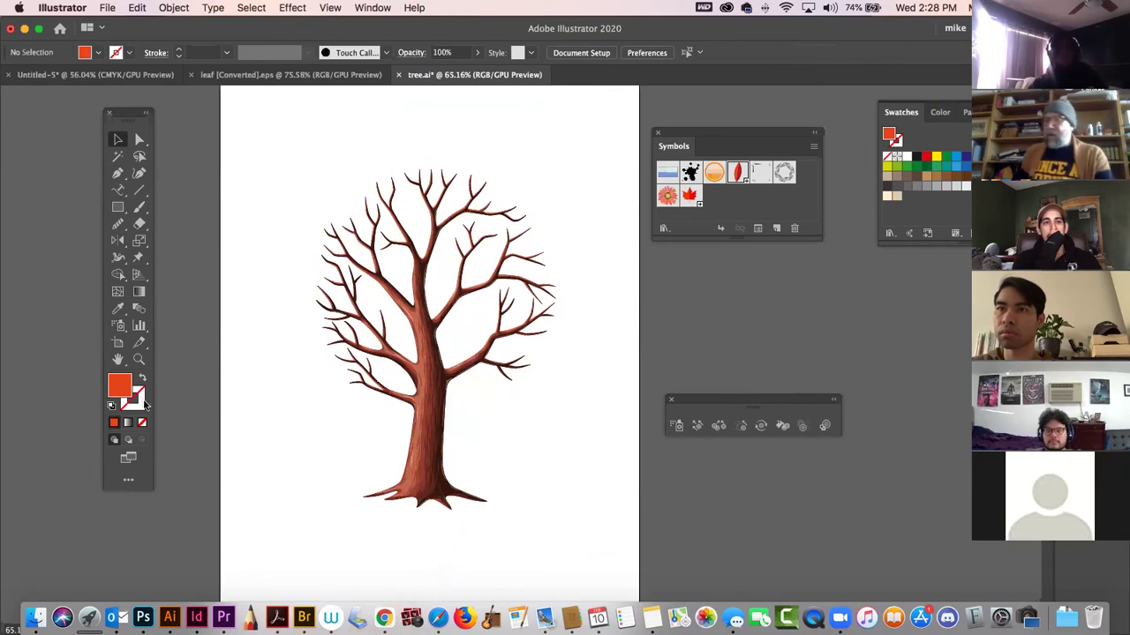
- Close the leaf [Converted].eps document
left_click(96, 75)
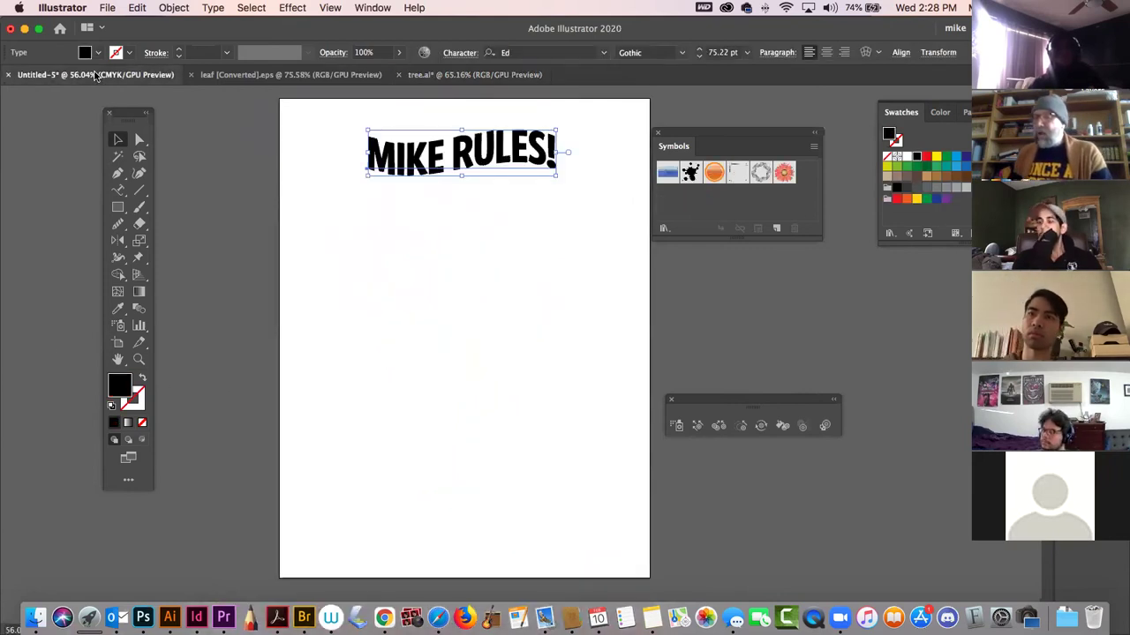
left_click(249, 75)
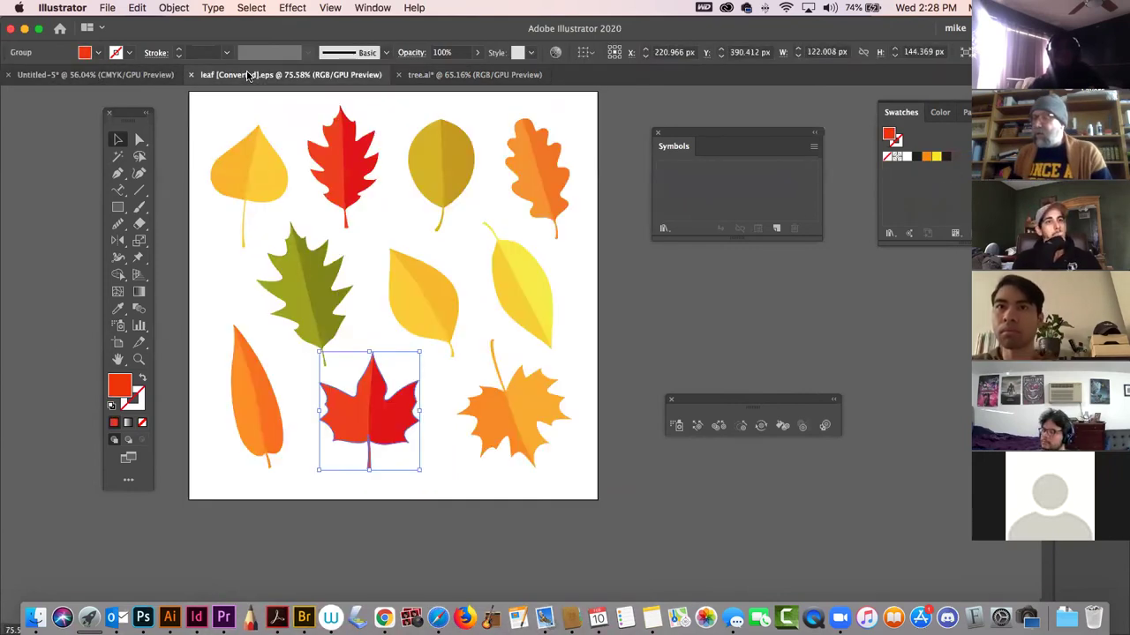
left_click(222, 127)
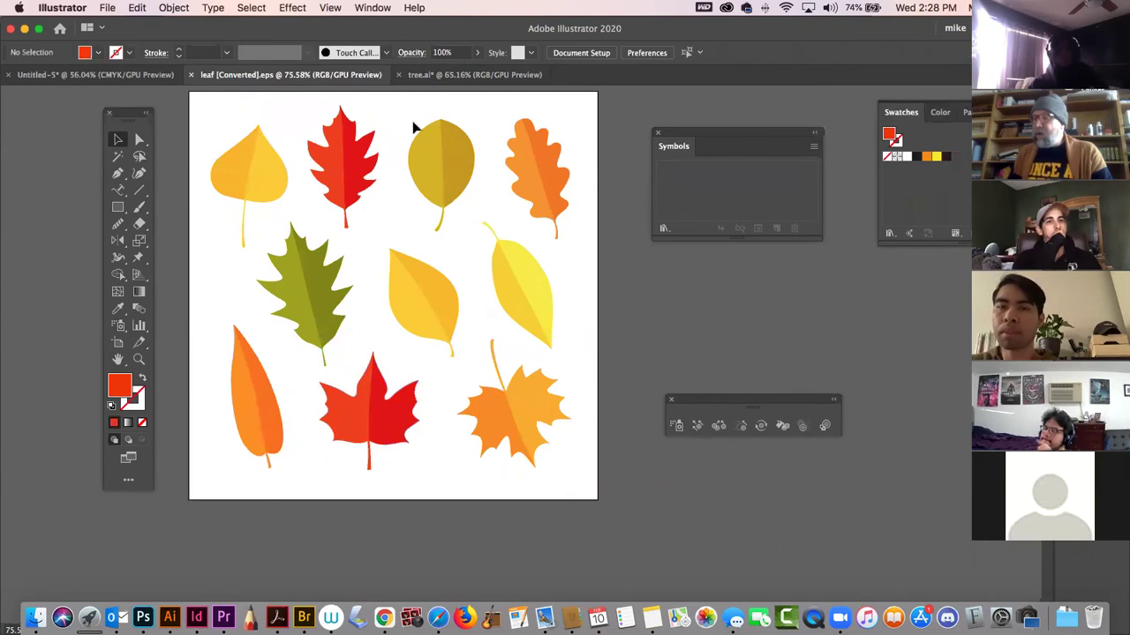
left_click(190, 75)
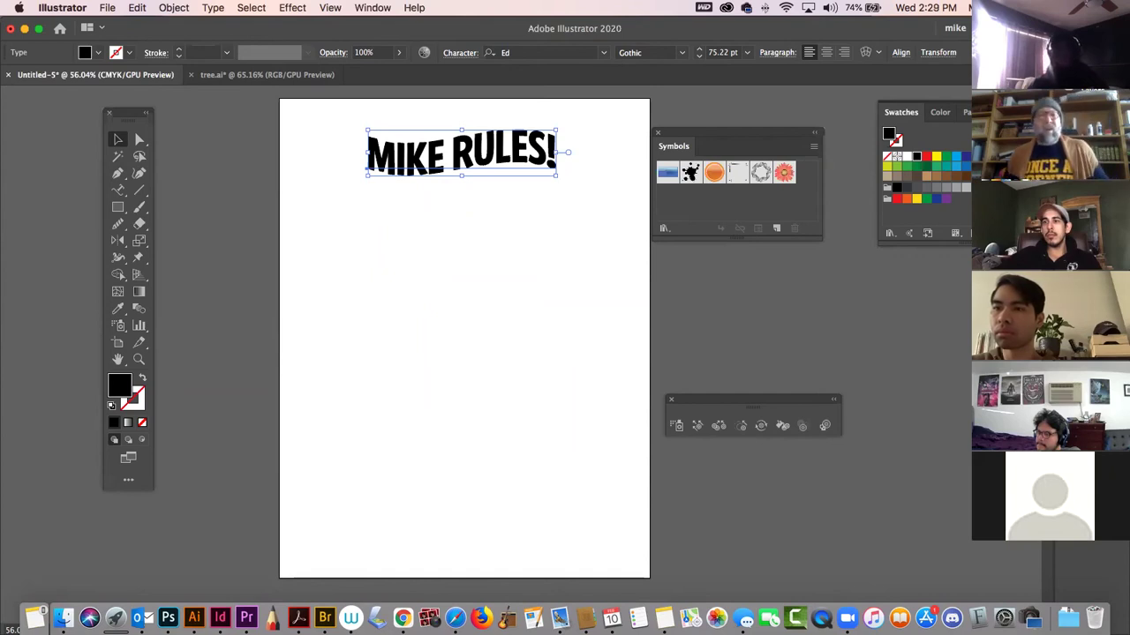
- Delete the warped black headline text from the Untitled-5 document
key("Tab")
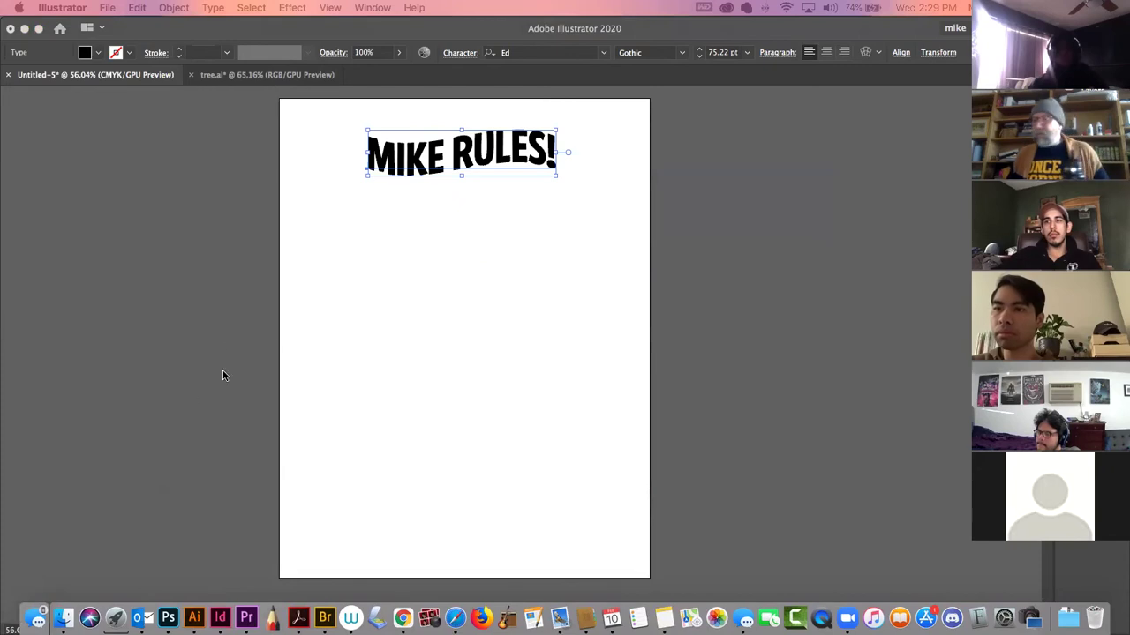
key("Tab")
key("Delete")
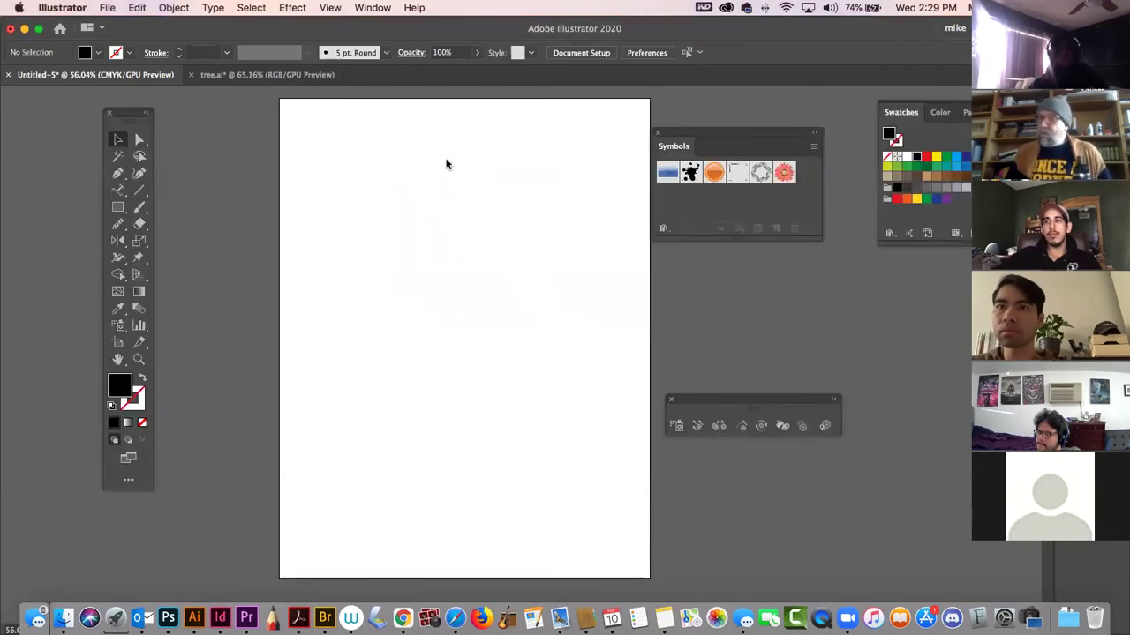
- Close the tree.ai document
left_click(248, 75)
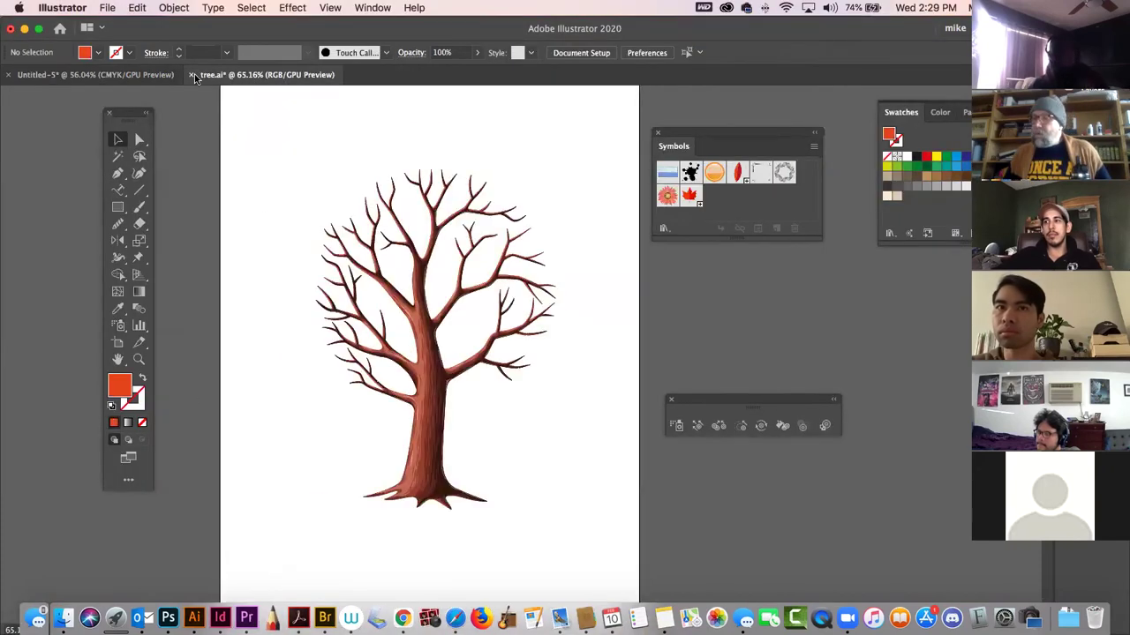
left_click(191, 75)
left_click(565, 359)
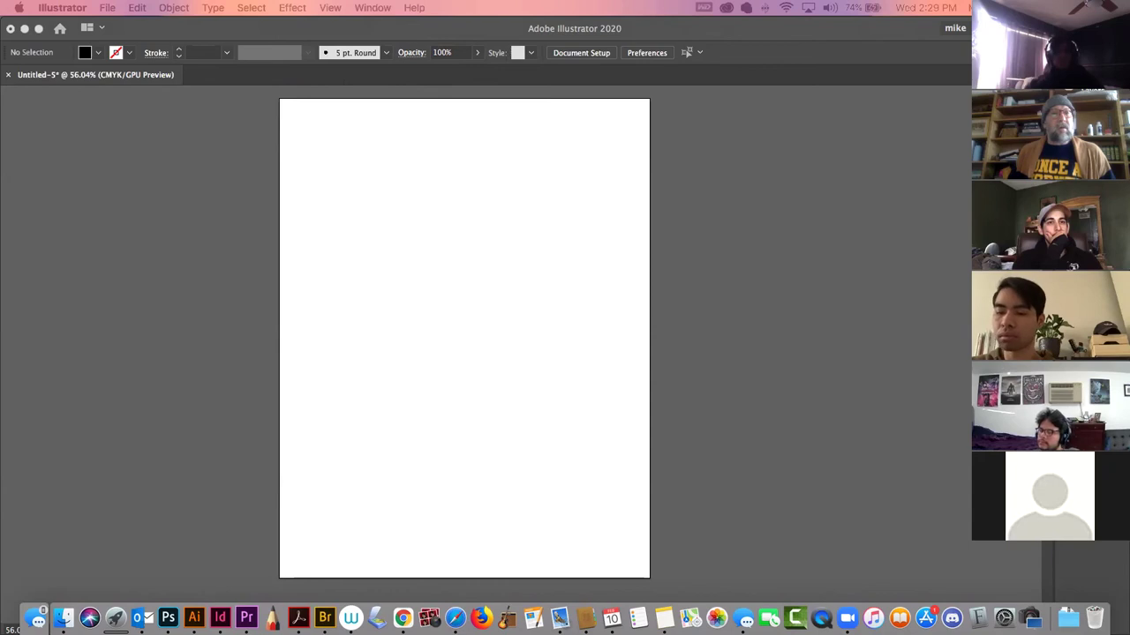
- Place the pngtree isolated tree and sugar maple images in the blank document and move the sugar maple well off the artboard's right side
left_click_drag(28, 445, 472, 355)
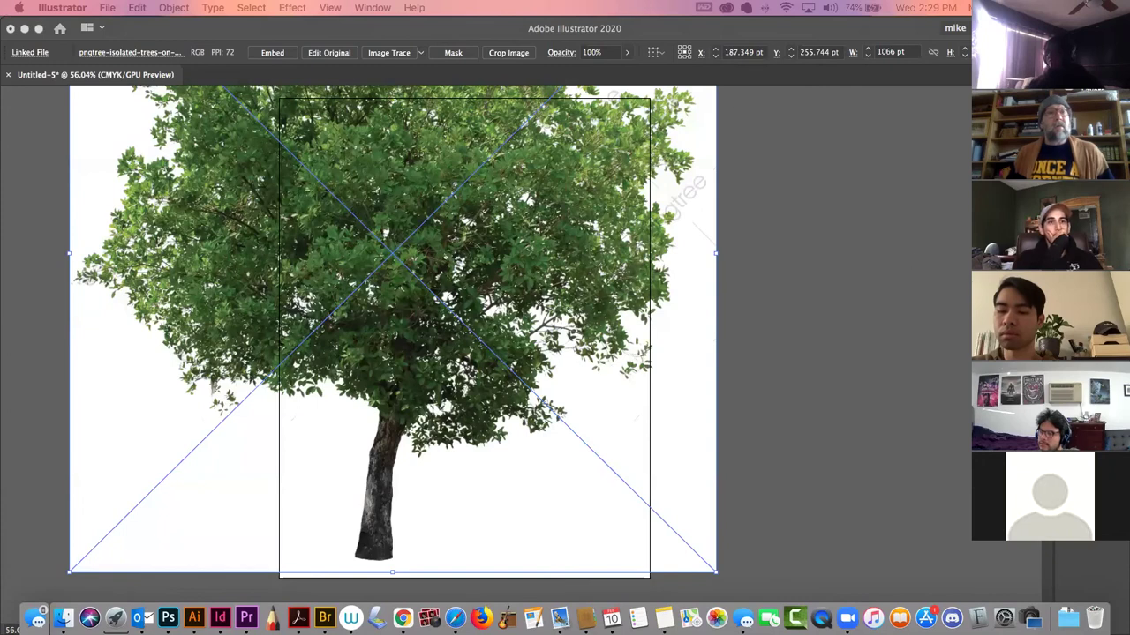
left_click_drag(547, 376, 737, 360)
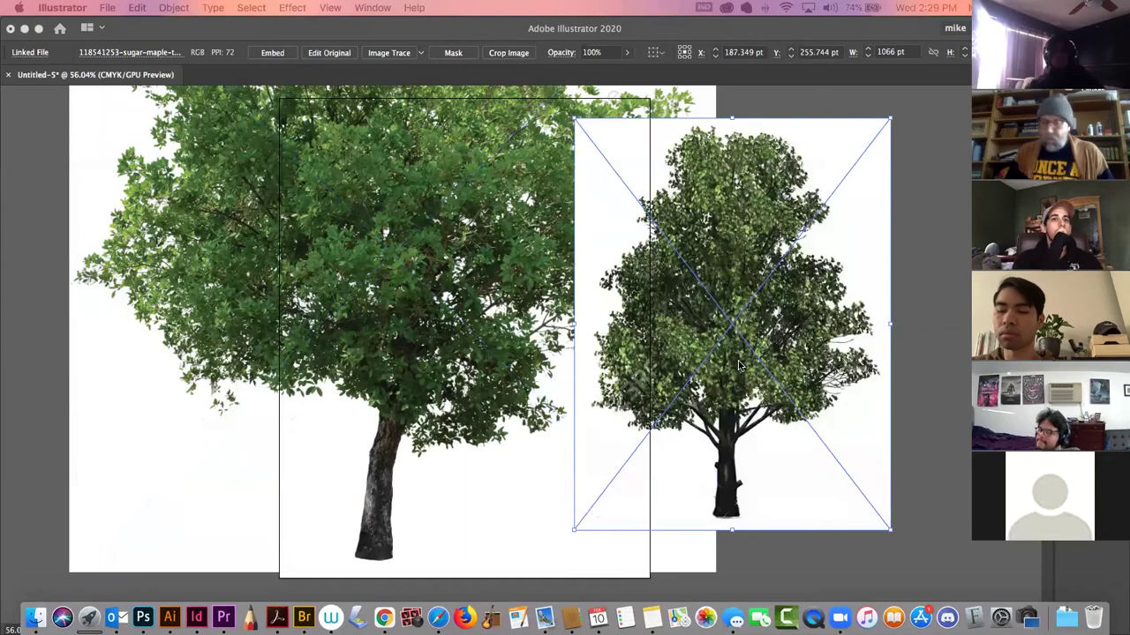
key("Tab")
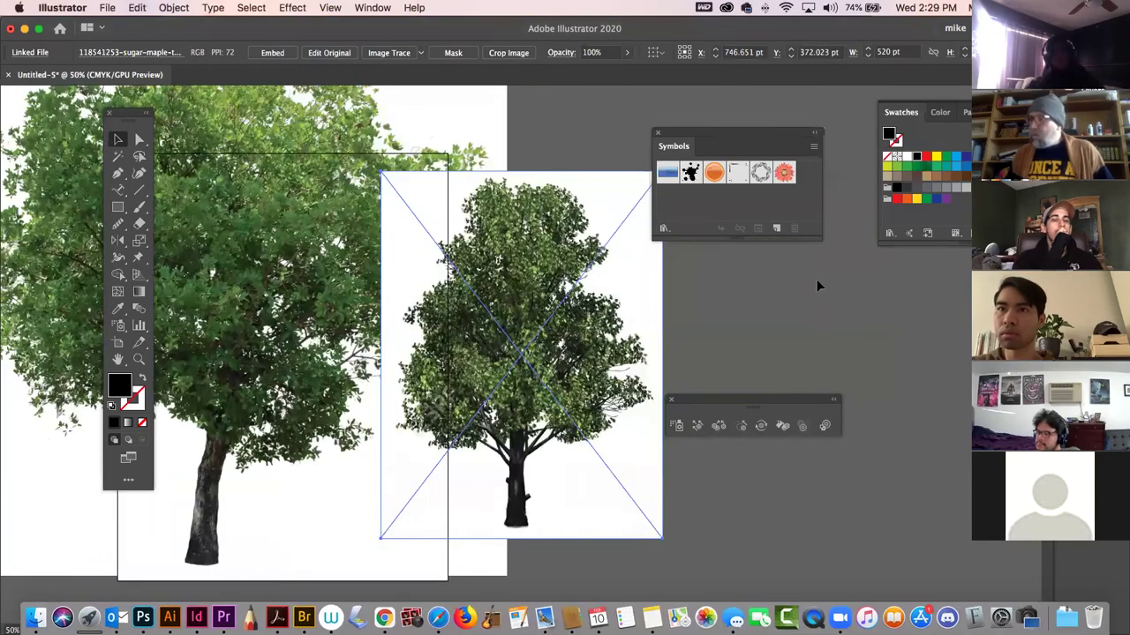
key("super+minus")
left_click_drag(544, 318, 951, 318)
- Scale the pngtree tree image down to fit the artboard width and position it within the artboard
left_click(505, 212)
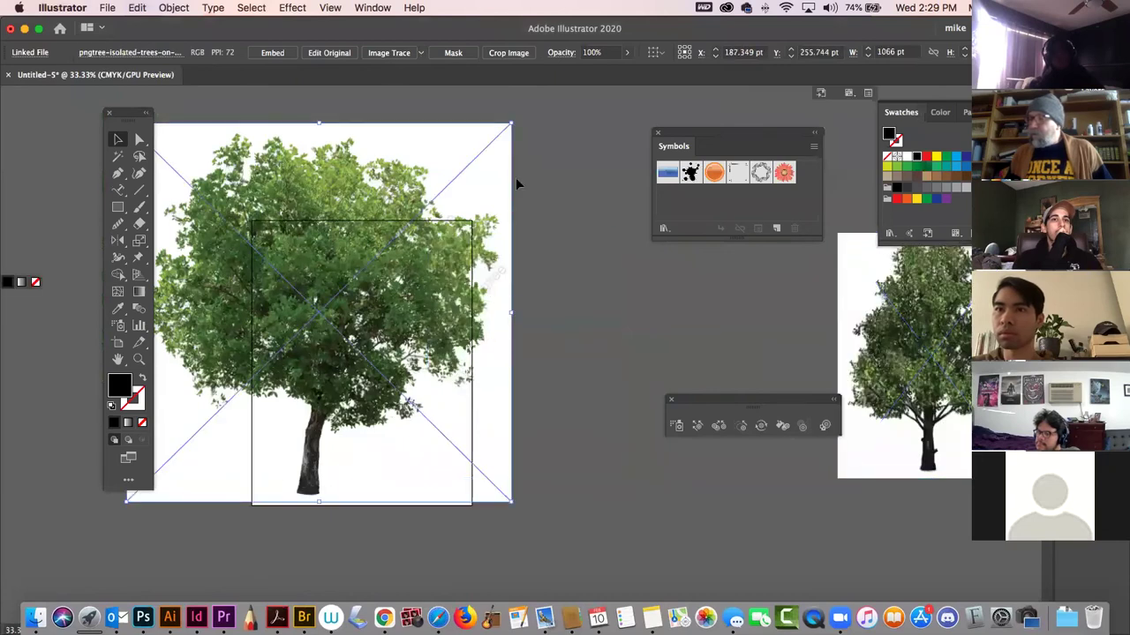
left_click_drag(507, 128, 426, 209)
left_click_drag(376, 293, 421, 330)
left_click(579, 297)
left_click(372, 288)
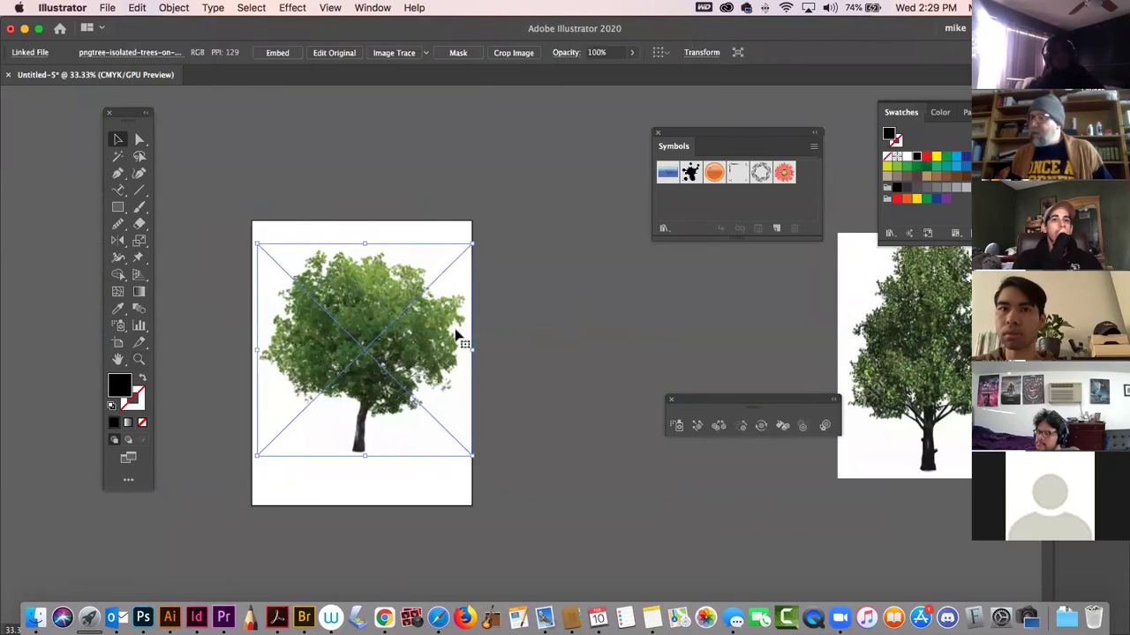
- Show the Image Trace settings for the selected tree image
left_click(408, 7)
mouse_move(386, 10)
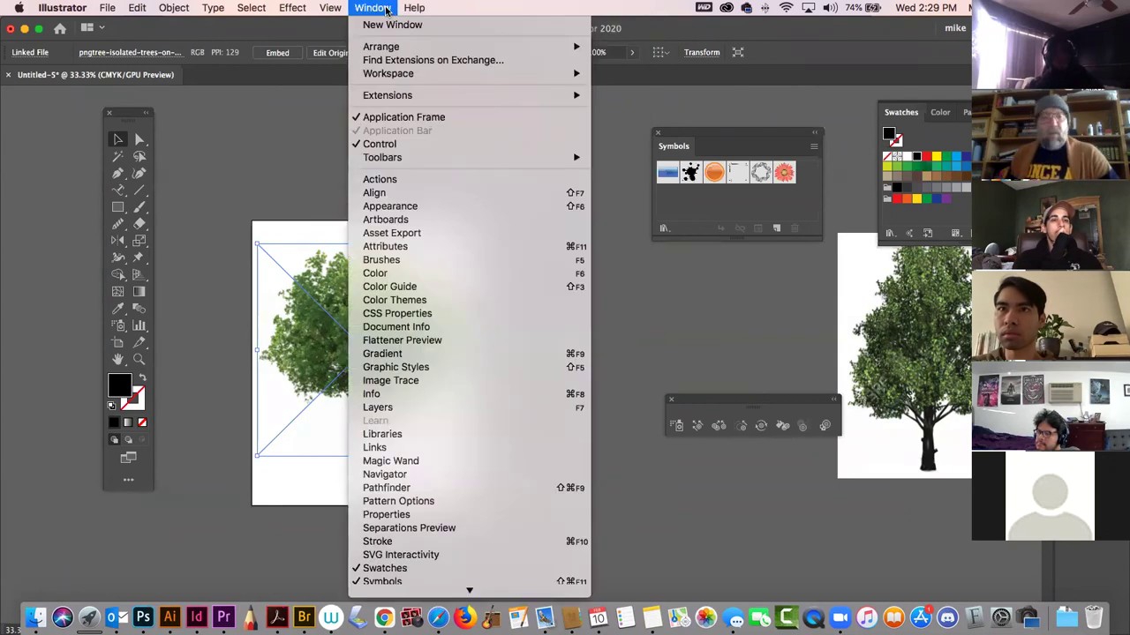
mouse_move(330, 7)
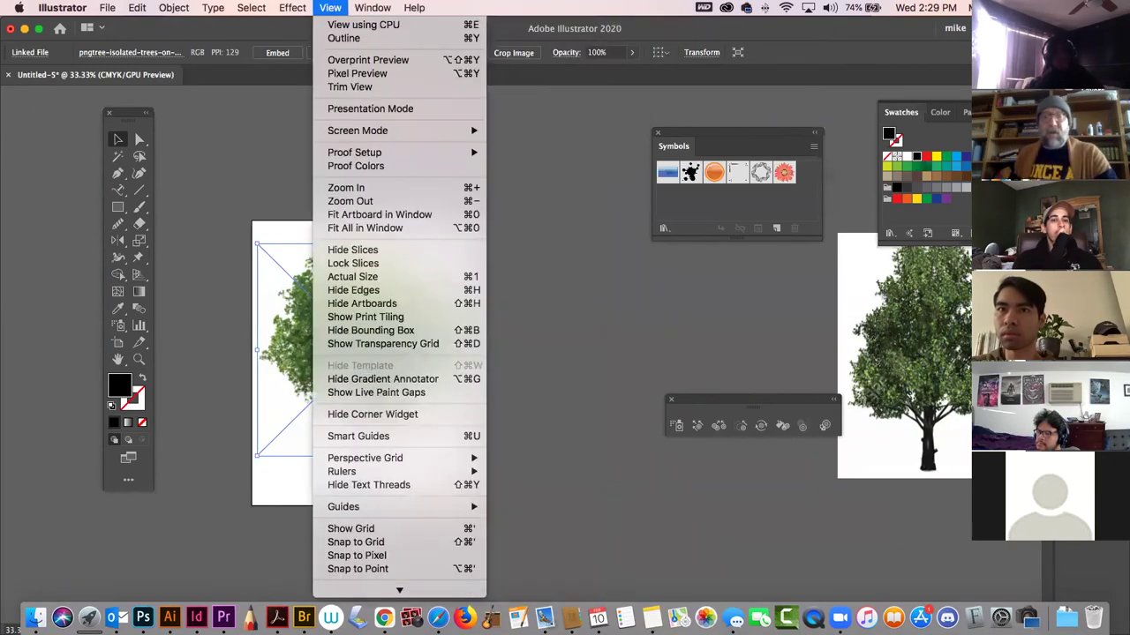
key("Escape")
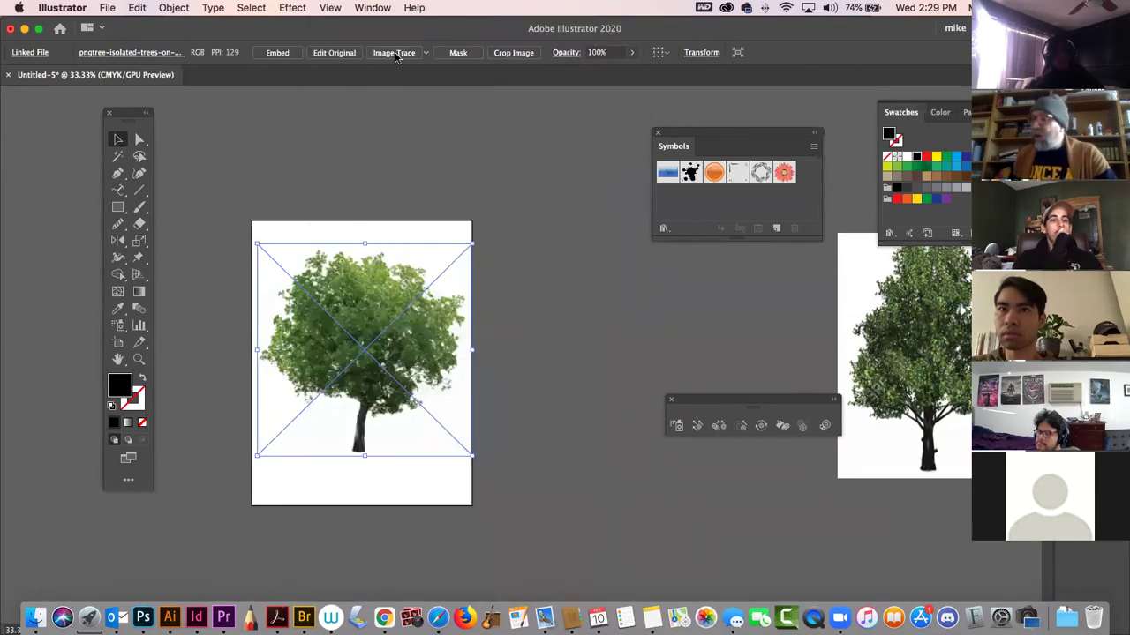
left_click(372, 7)
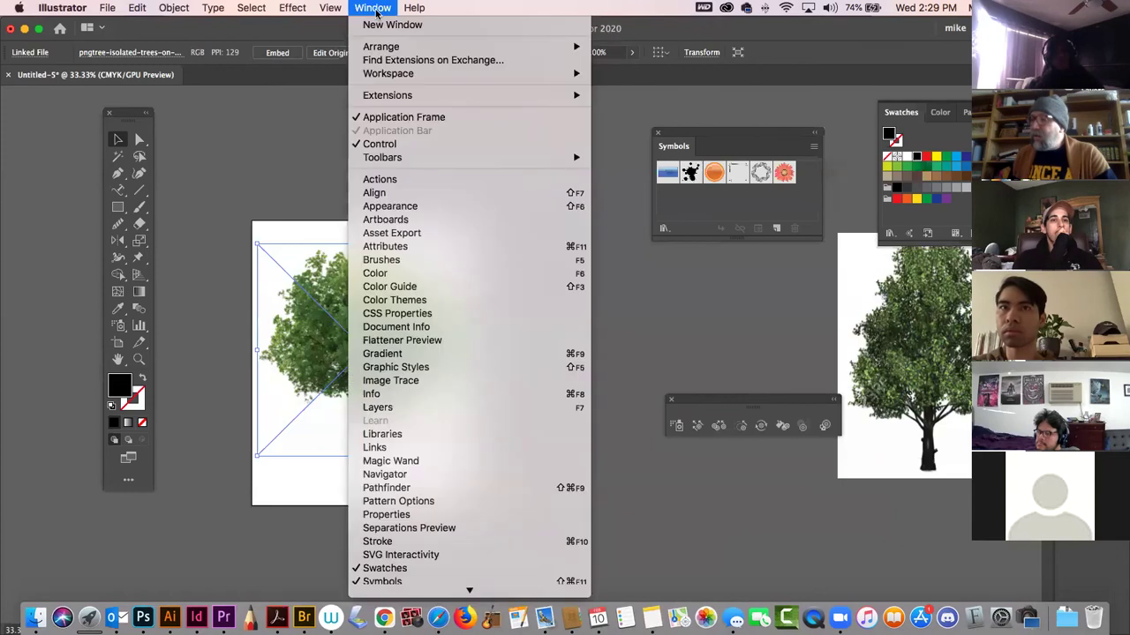
left_click(394, 386)
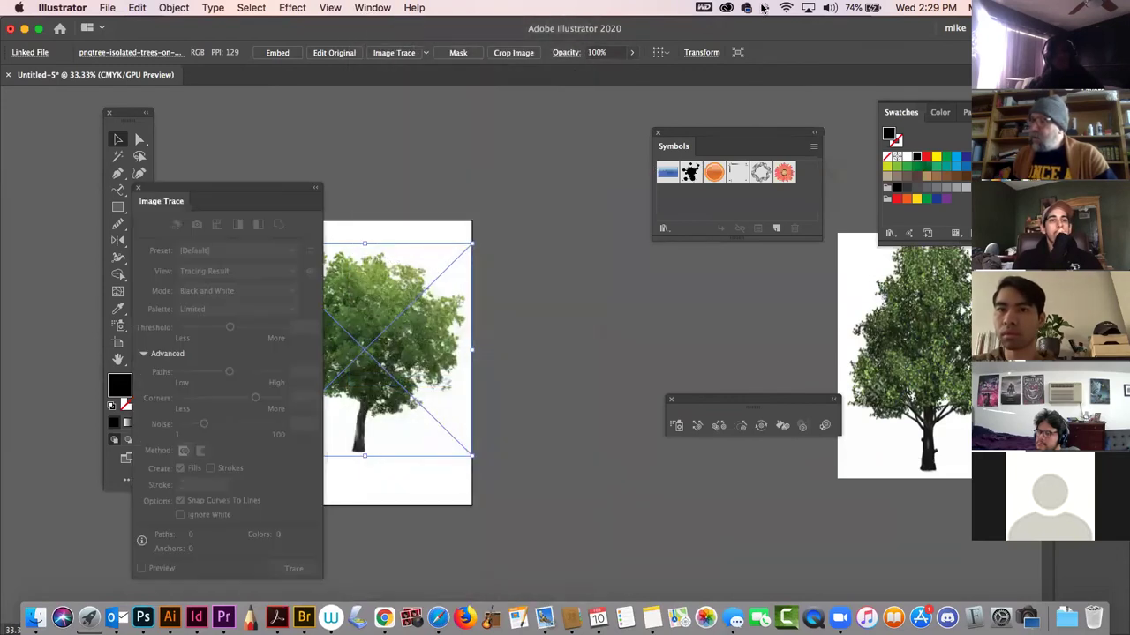
- Clear the workspace by docking the floating Symbols panel, collapsing Swatches and putting away the floating symbolism tools
left_click_drag(765, 26, 630, 26)
left_click_drag(697, 134, 960, 470)
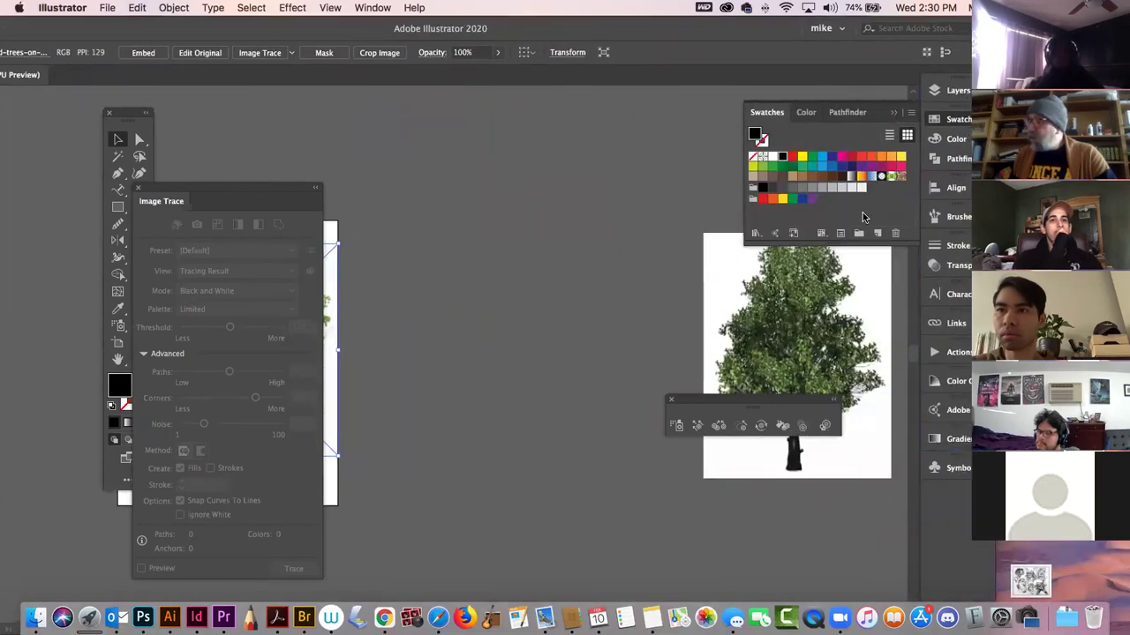
left_click(952, 126)
left_click_drag(753, 404, 556, 358)
left_click(522, 354)
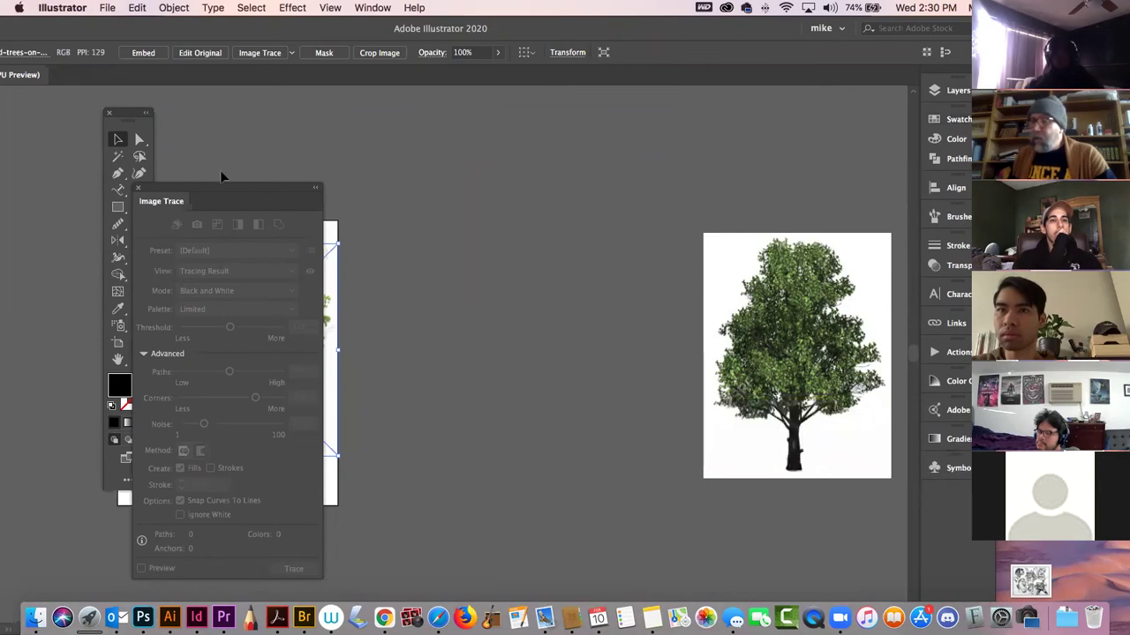
- Move the Image Trace and tool panels off the artboard and reselect the pngtree tree image
mouse_move(216, 188)
left_mouse_down()
mouse_move(479, 133)
mouse_move(539, 138)
left_mouse_up()
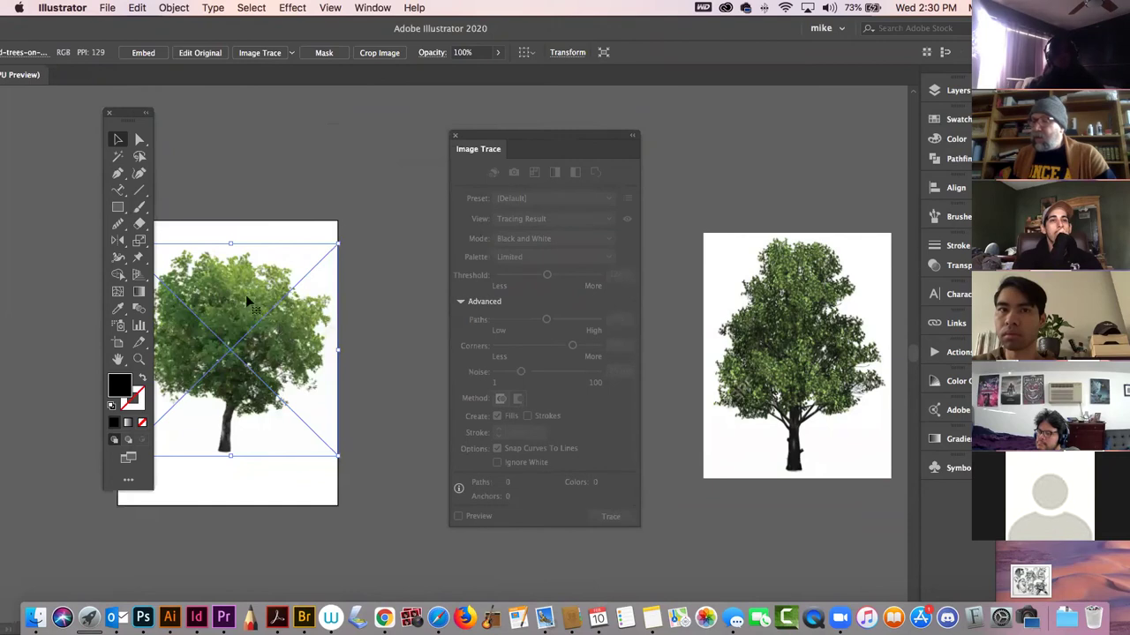
left_click_drag(121, 116, 40, 115)
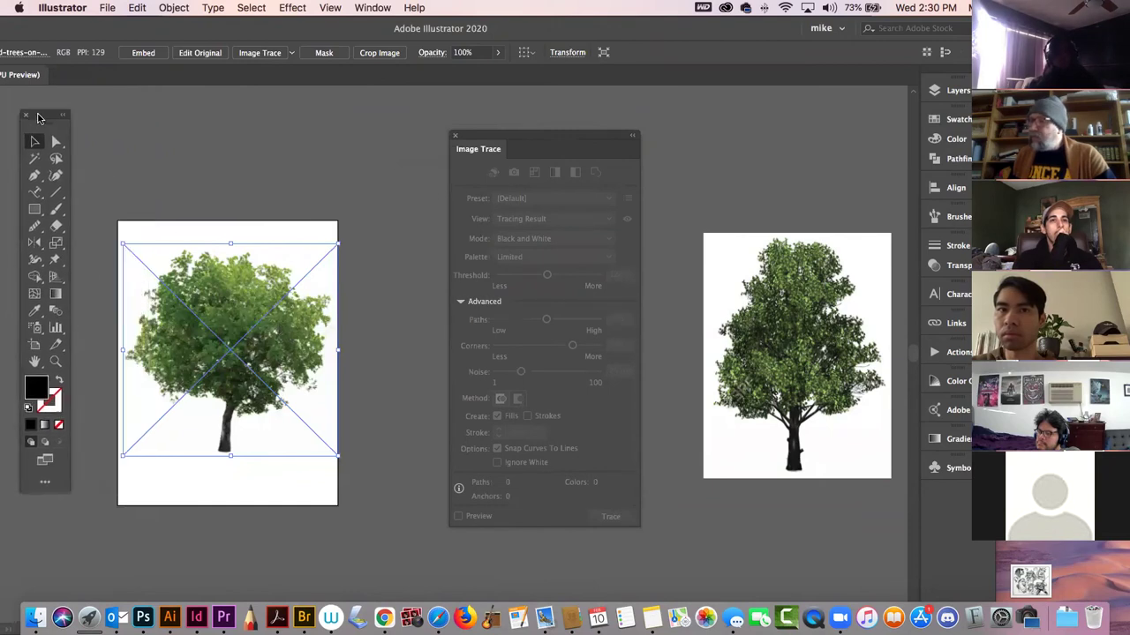
left_click(342, 130)
left_click(276, 433)
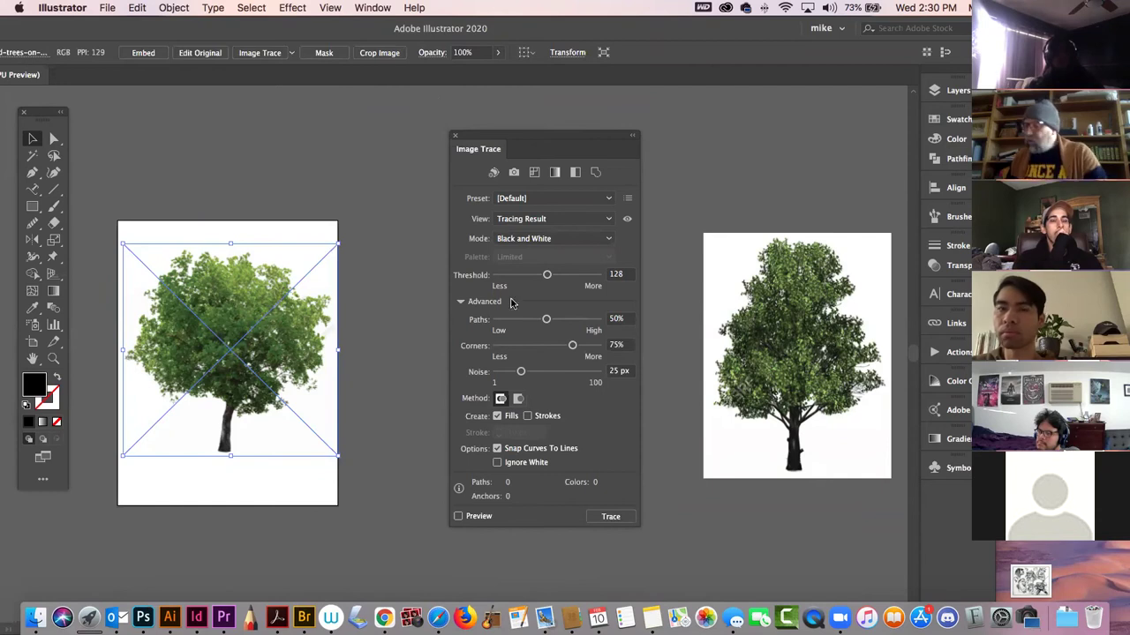
mouse_move(544, 137)
left_mouse_down()
mouse_move(517, 59)
mouse_move(511, 67)
left_mouse_up()
- Enable Ignore White in the advanced trace options and preview the tree's Black and White tracing
left_click(430, 232)
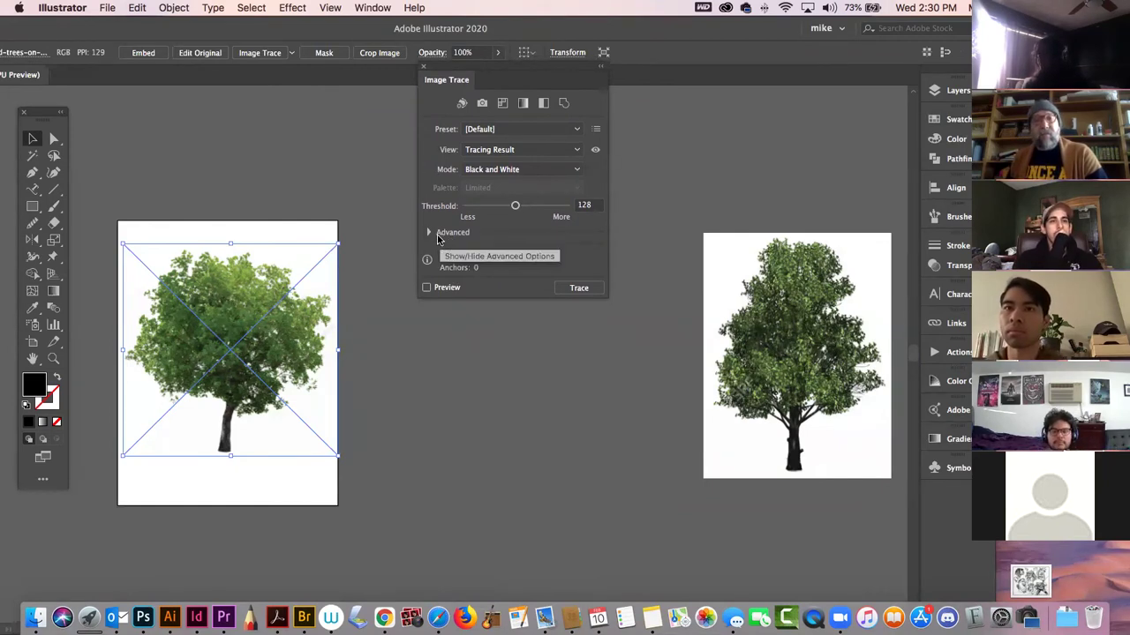
left_click(431, 233)
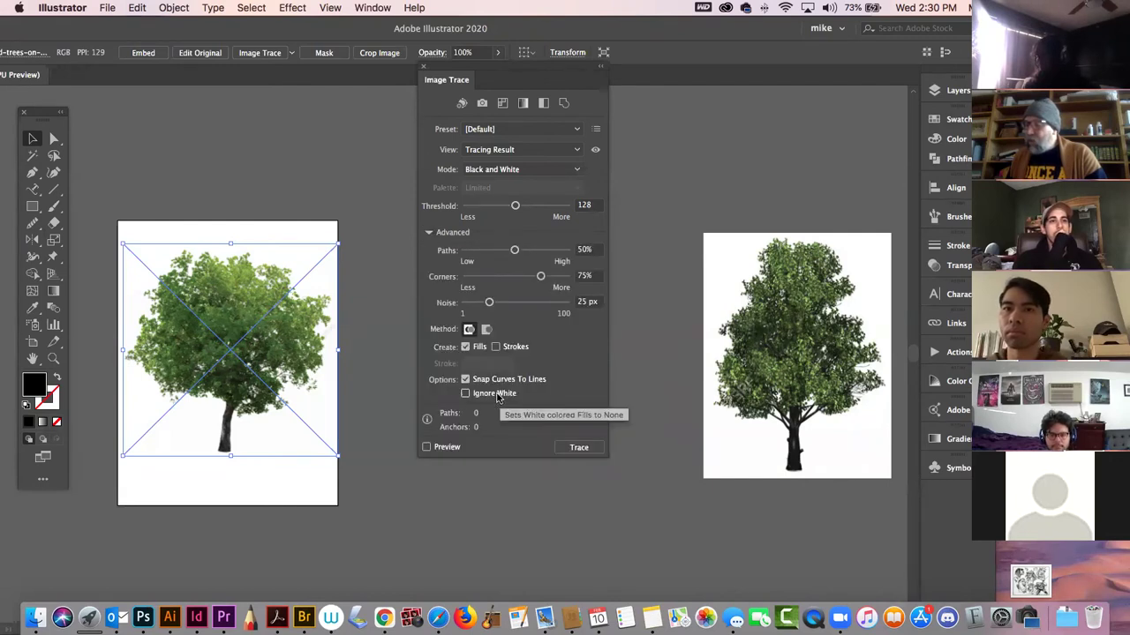
left_click(466, 395)
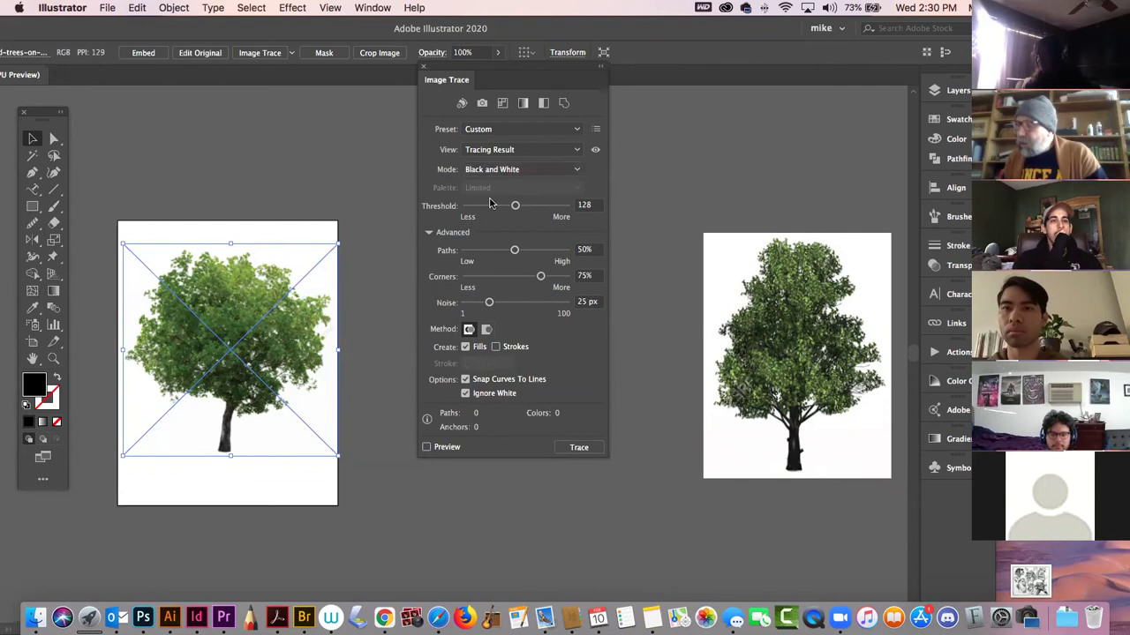
left_click(427, 447)
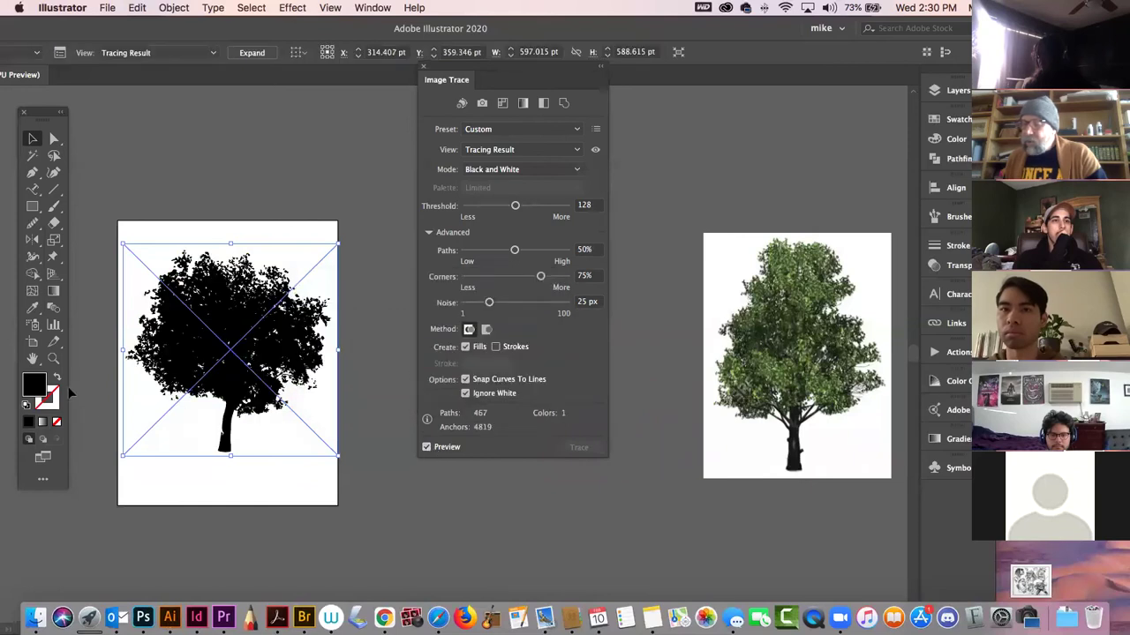
- Trace the tree with the 3 Colors preset and set Paths to 69%
left_click(53, 358)
mouse_move(207, 329)
left_mouse_down()
mouse_move(291, 405)
mouse_move(428, 326)
left_mouse_up()
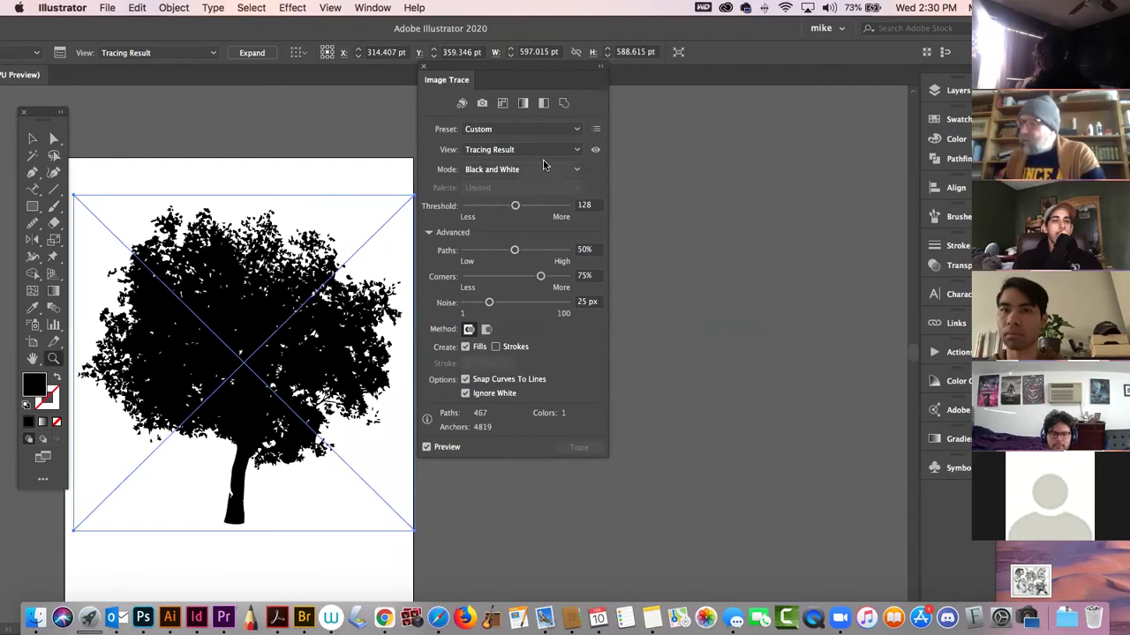
left_click(509, 131)
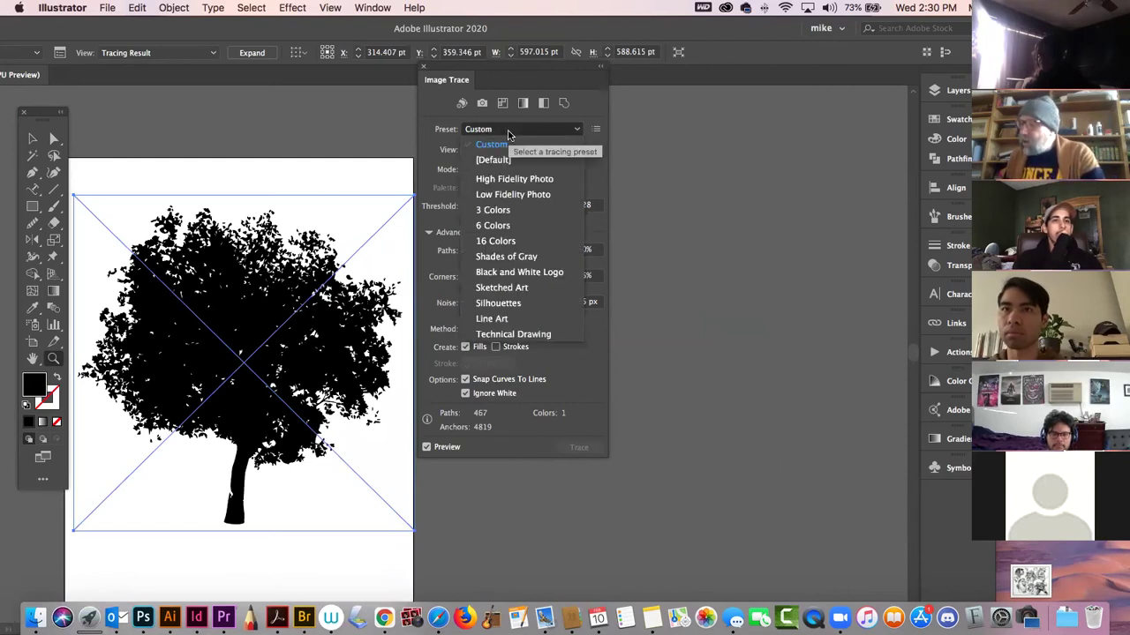
left_click(507, 212)
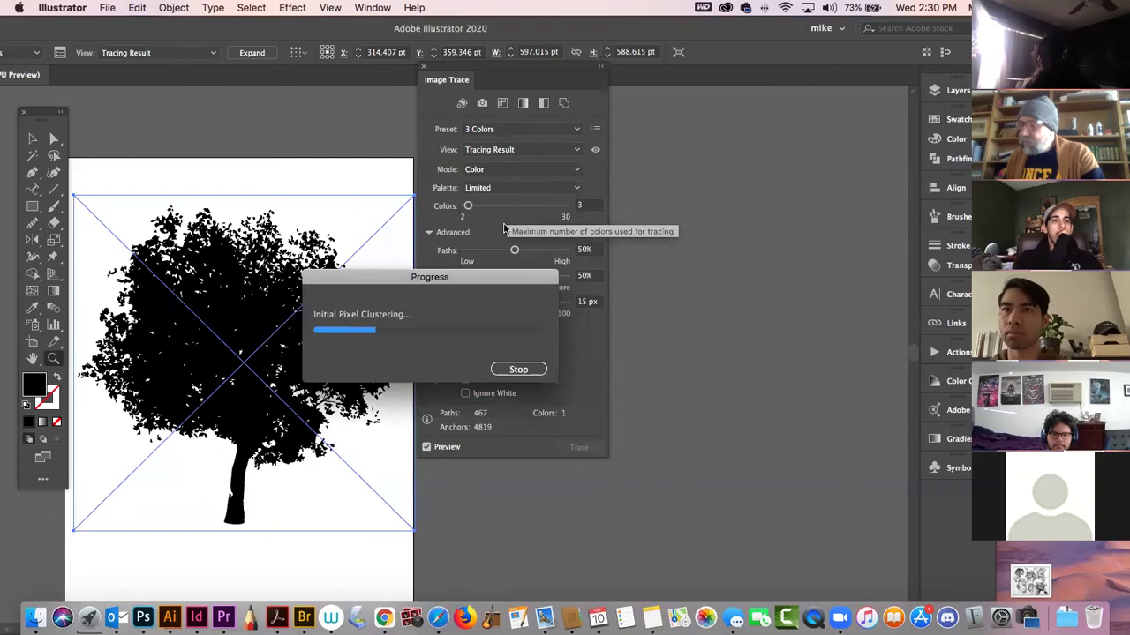
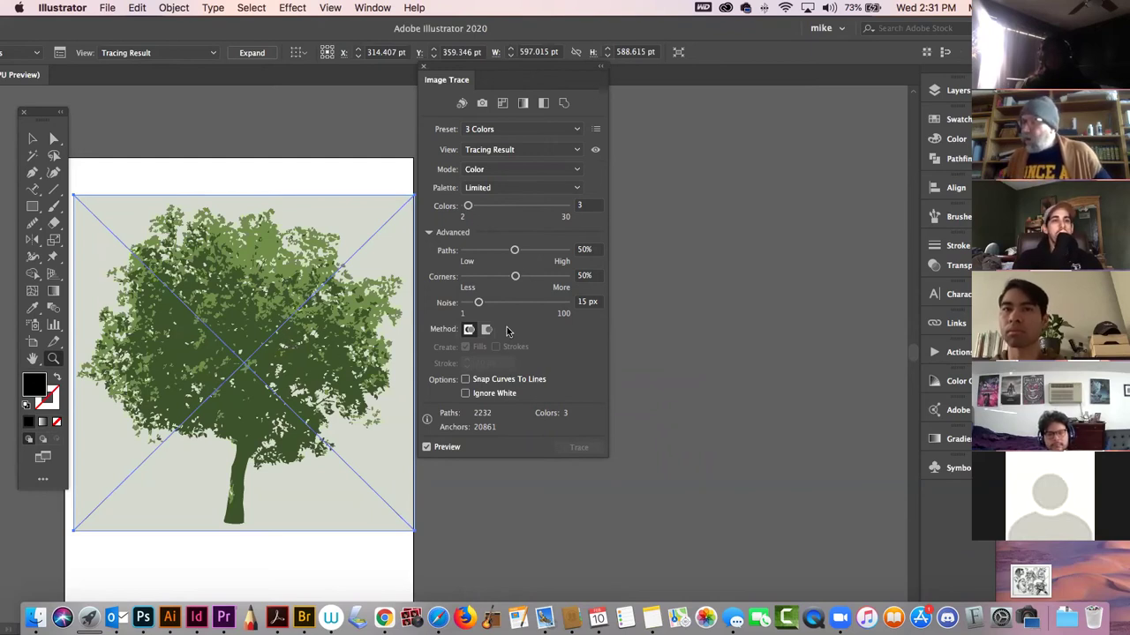
left_click_drag(516, 251, 536, 251)
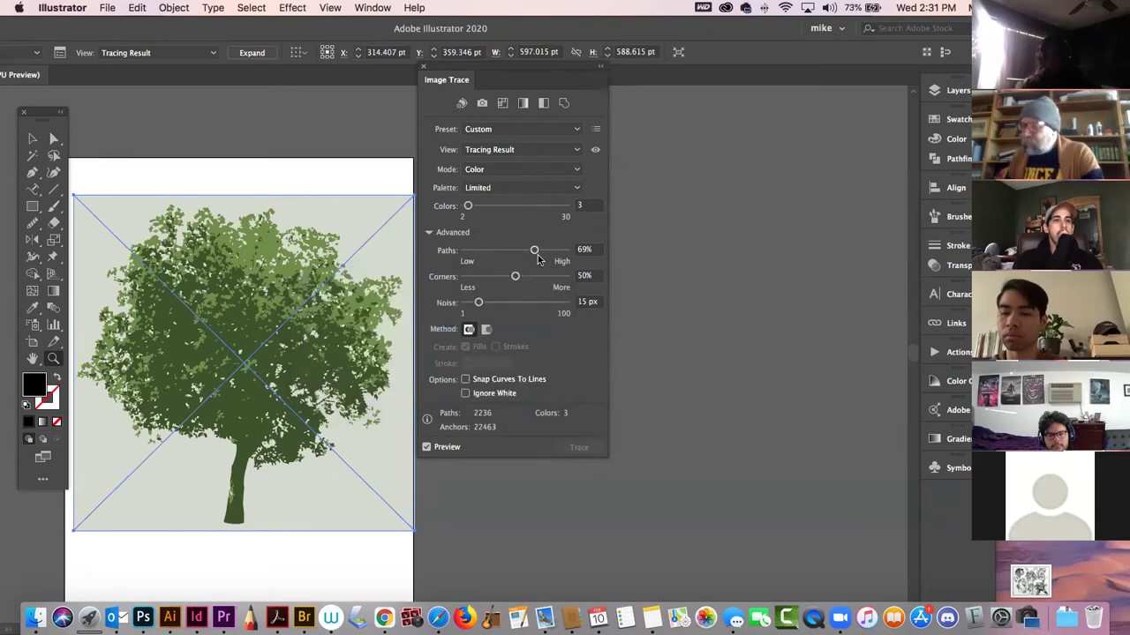
- Set the tree tracing's Noise to 73 px and review the available Mode and View options
left_click_drag(479, 302, 537, 303)
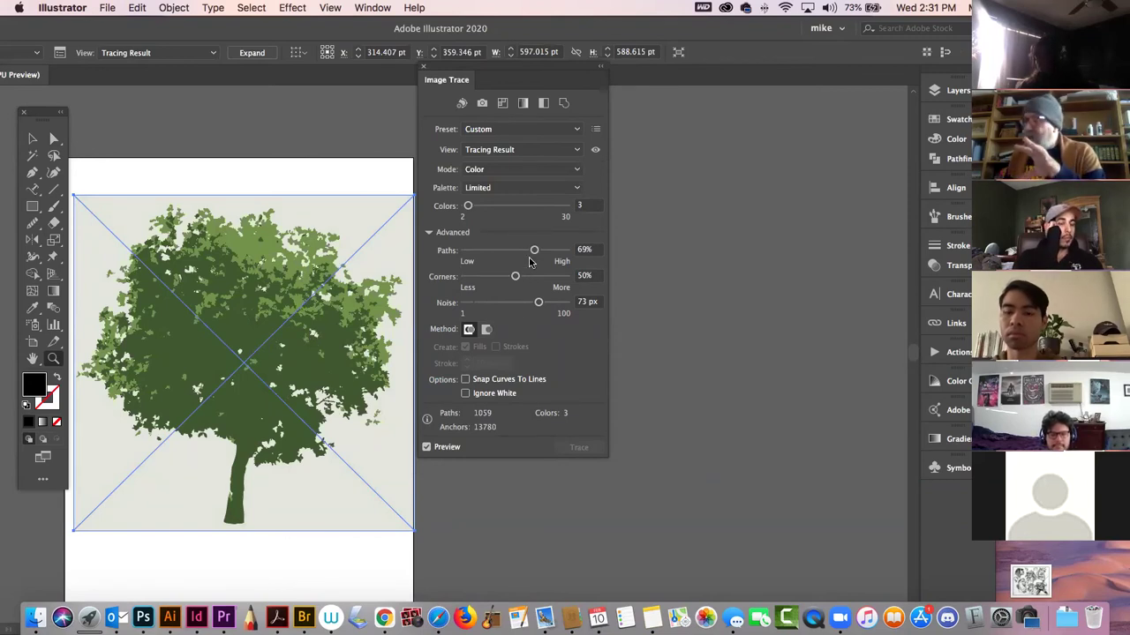
left_click(508, 169)
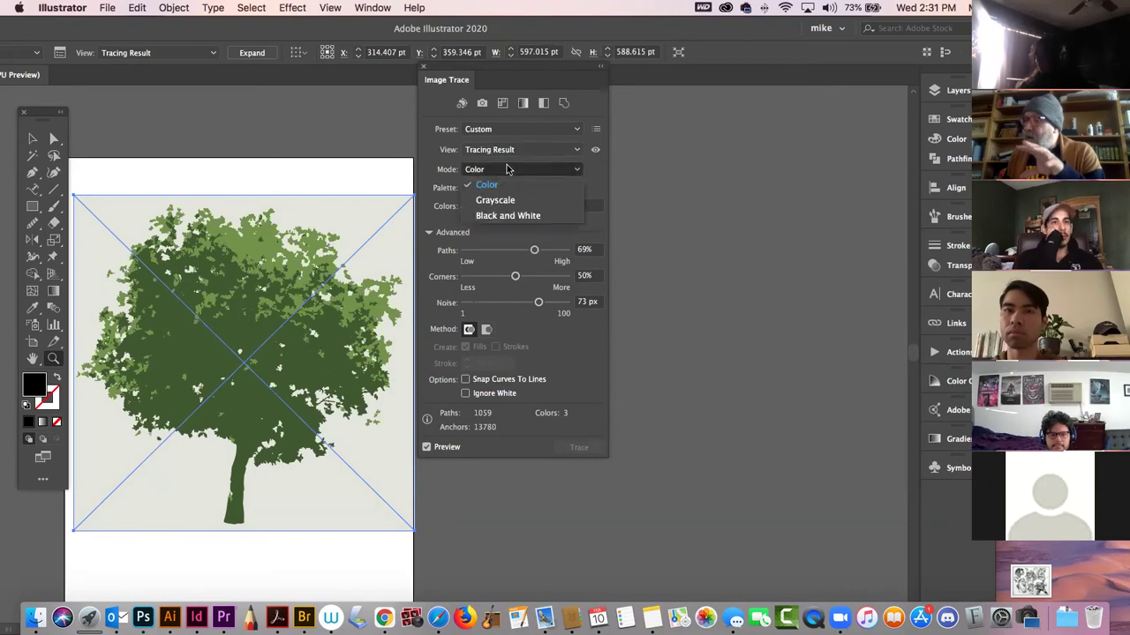
left_click(508, 169)
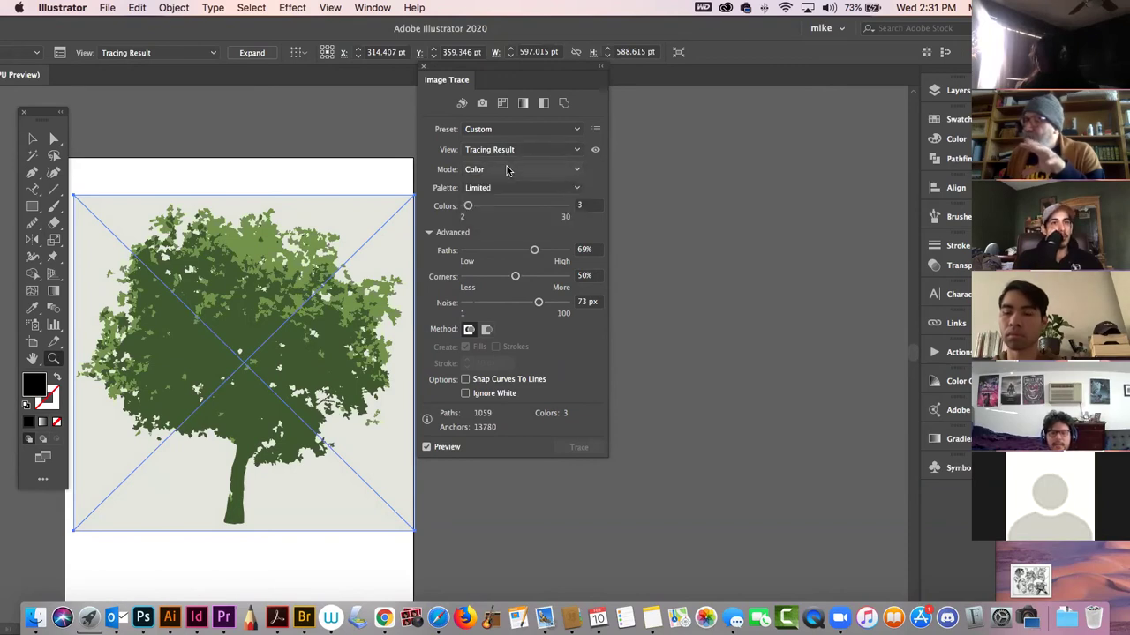
left_click(508, 151)
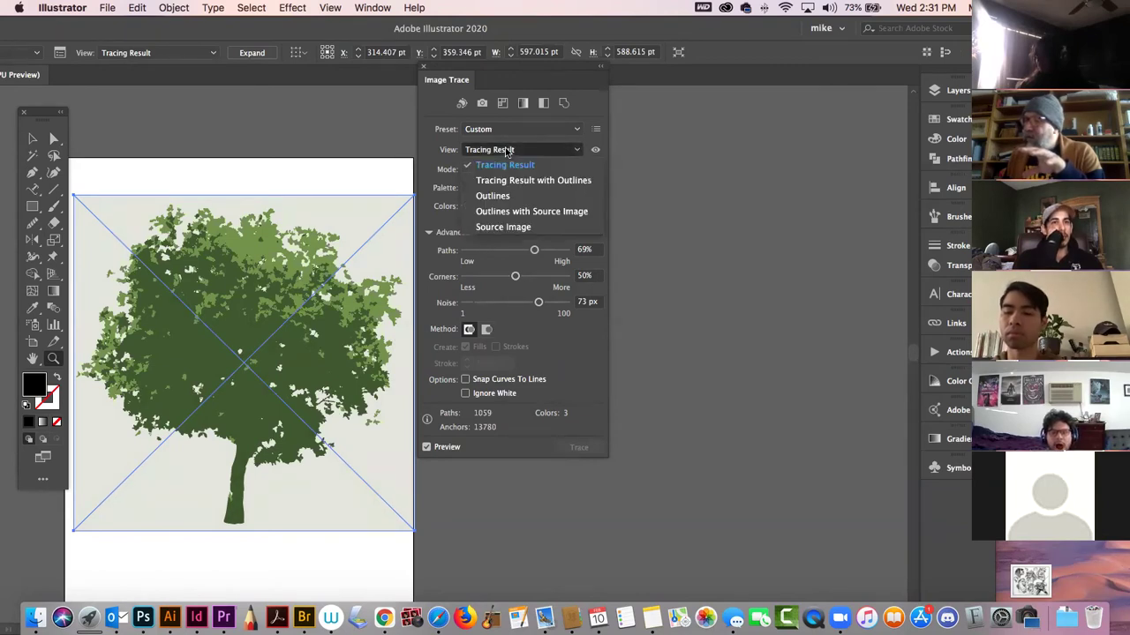
left_click(507, 151)
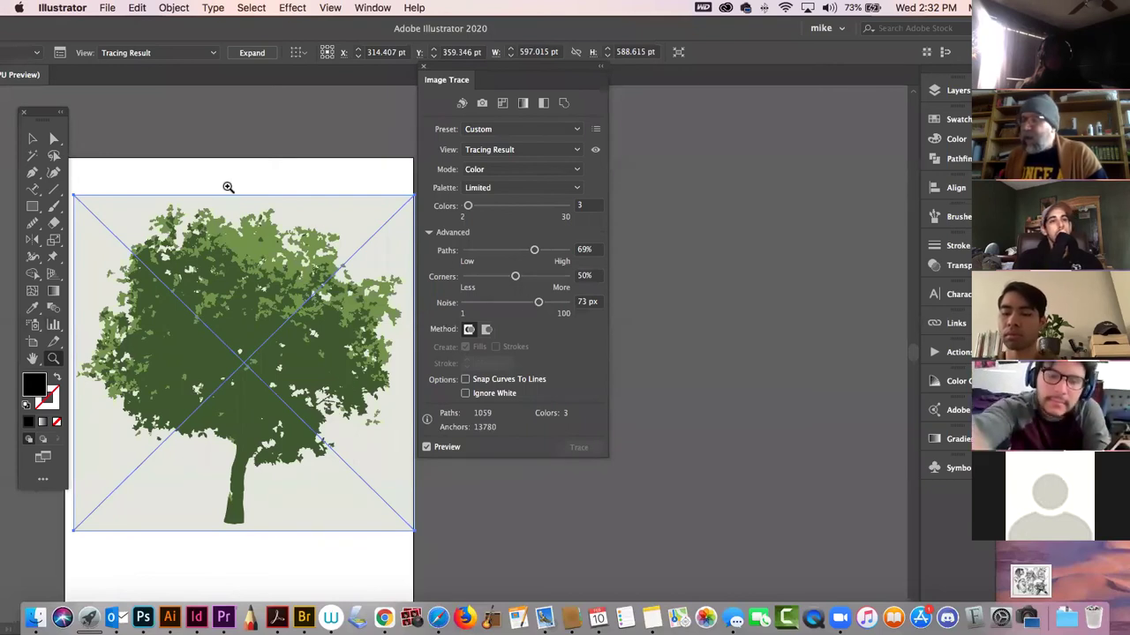
- Expand the tree tracing into vector shapes with Object and Fill enabled, and deselect the result
left_click(172, 8)
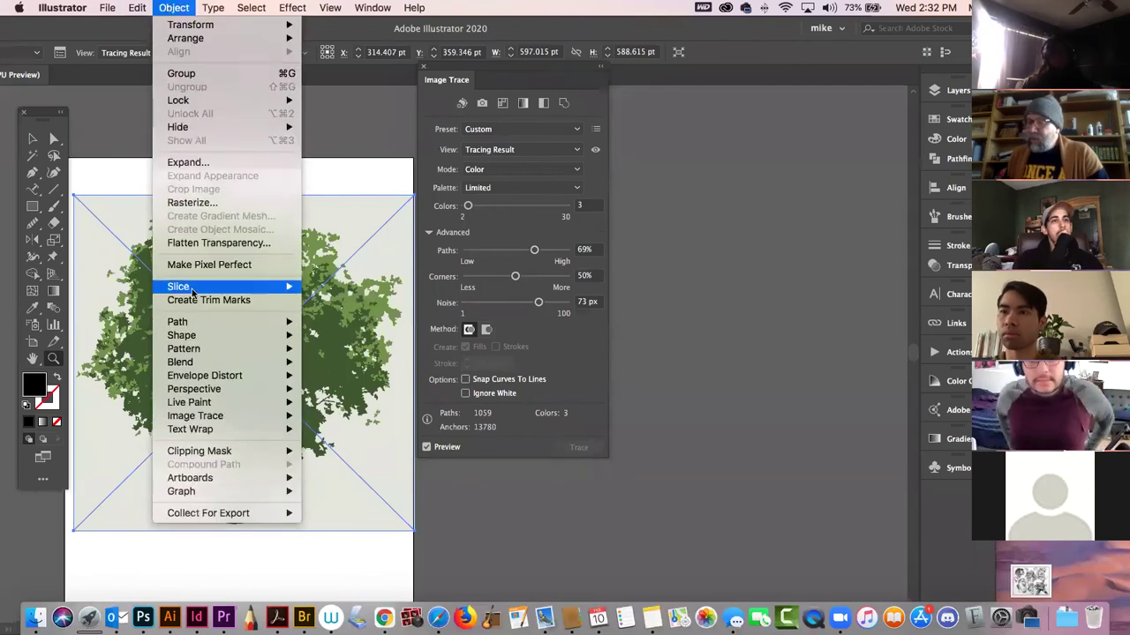
mouse_move(139, 7)
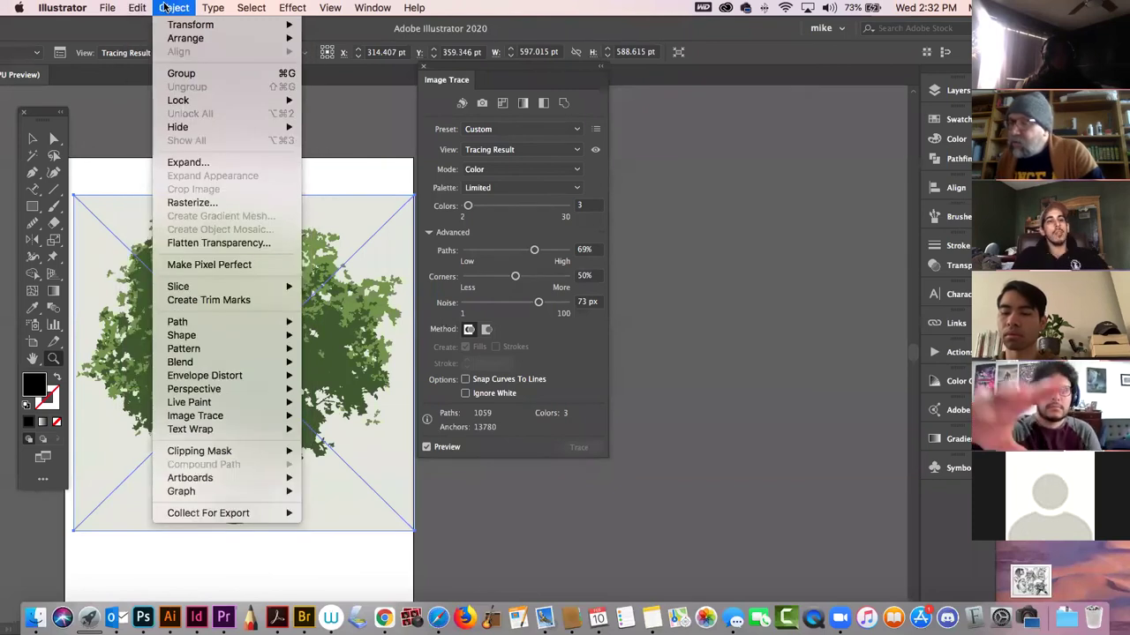
left_click(198, 165)
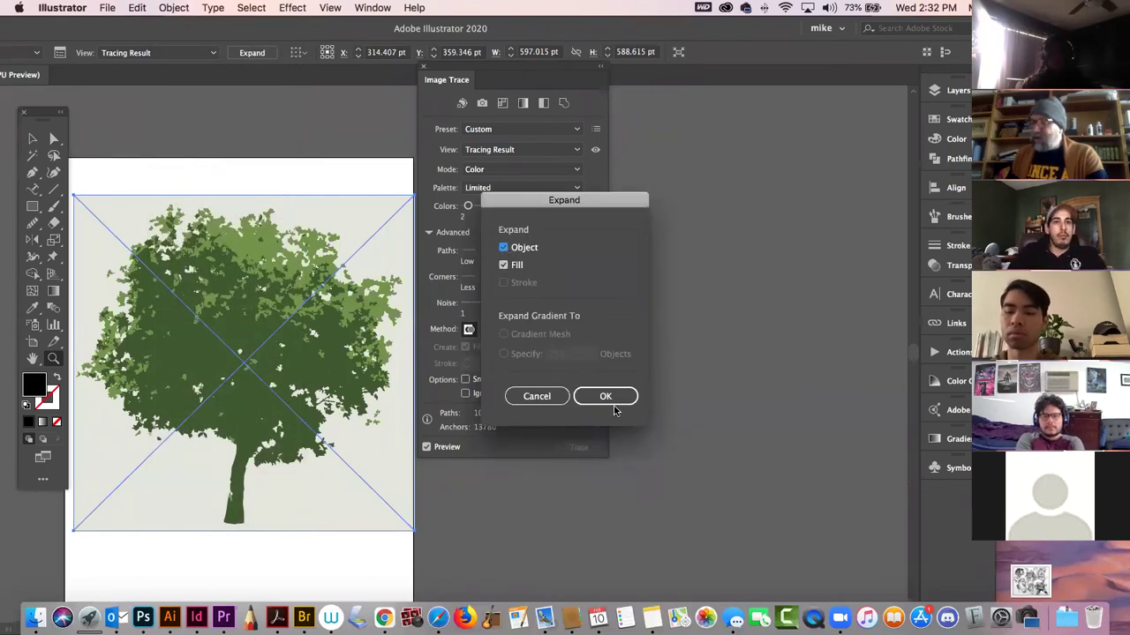
left_click(609, 398)
left_click(284, 156)
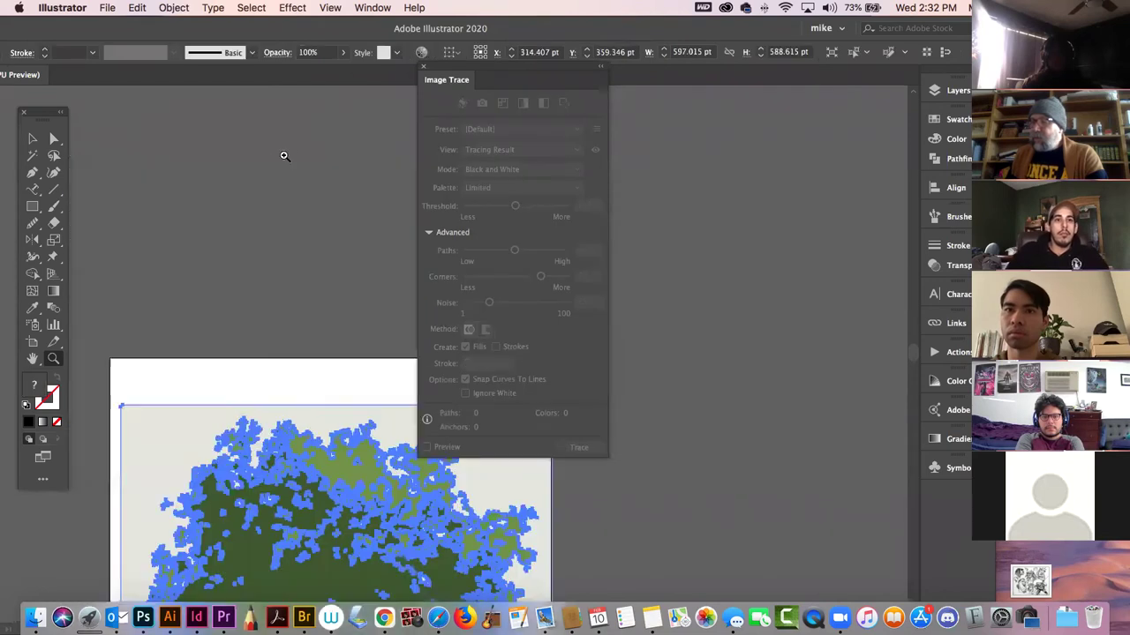
left_click(32, 138)
left_click(149, 159)
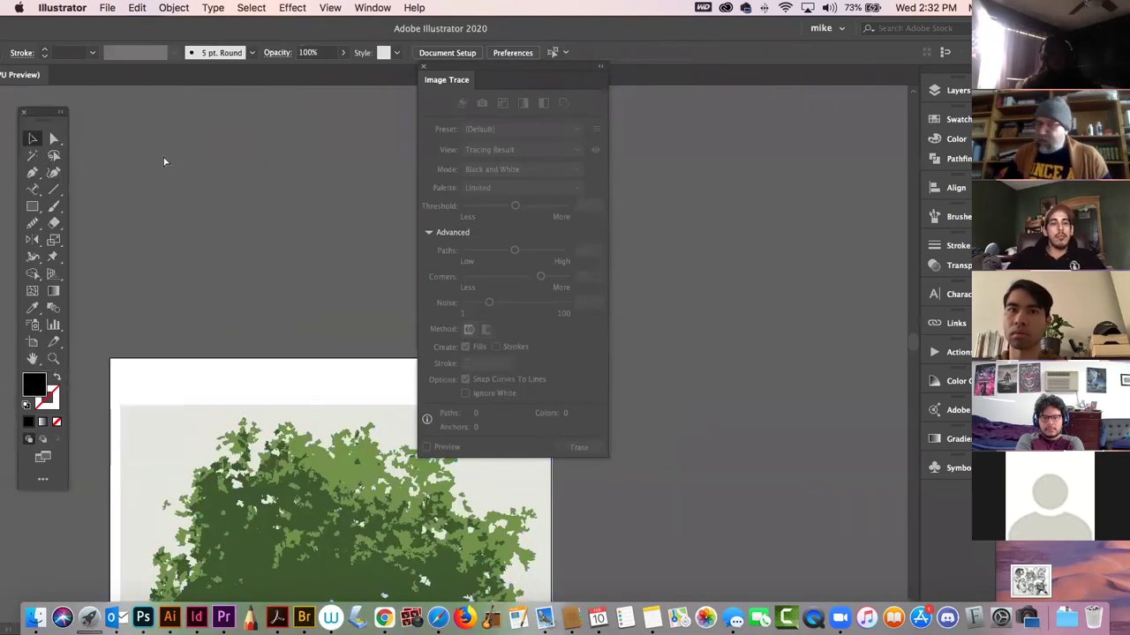
- Delete the pale gray background shape behind the expanded green tree
key("super+minus")
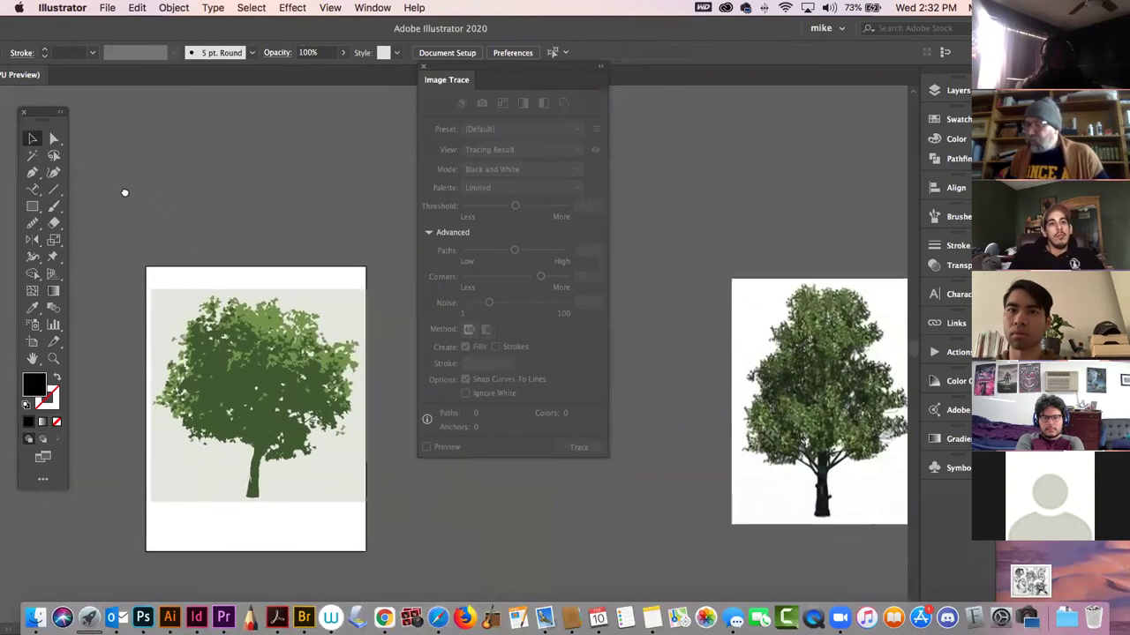
left_click_drag(125, 192, 138, 146)
left_click(54, 138)
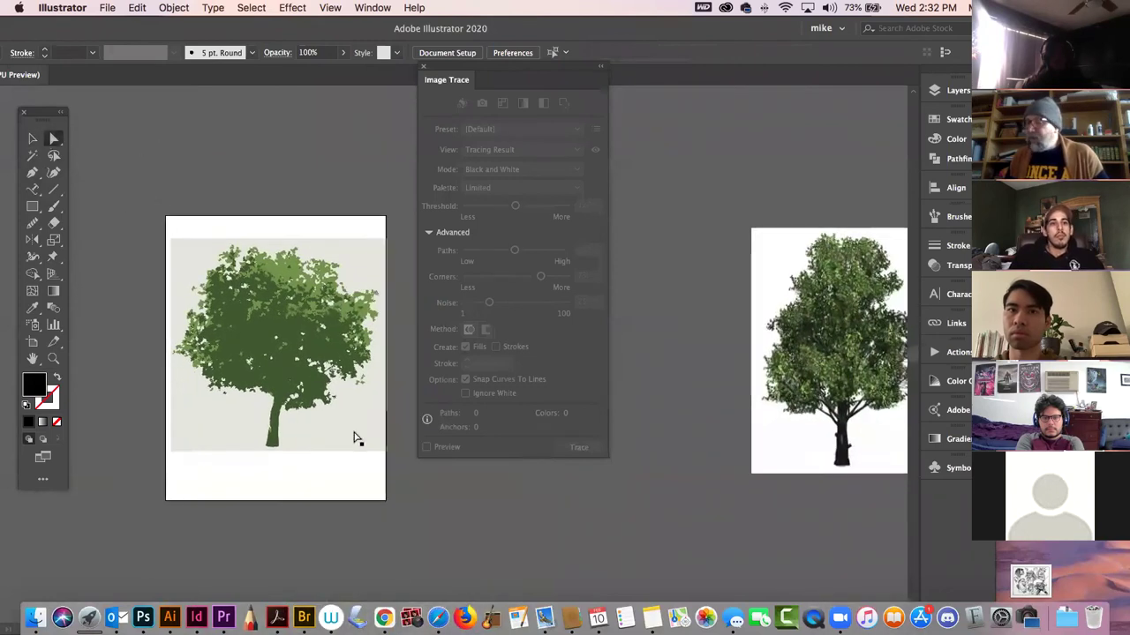
left_click(355, 438)
key("Delete")
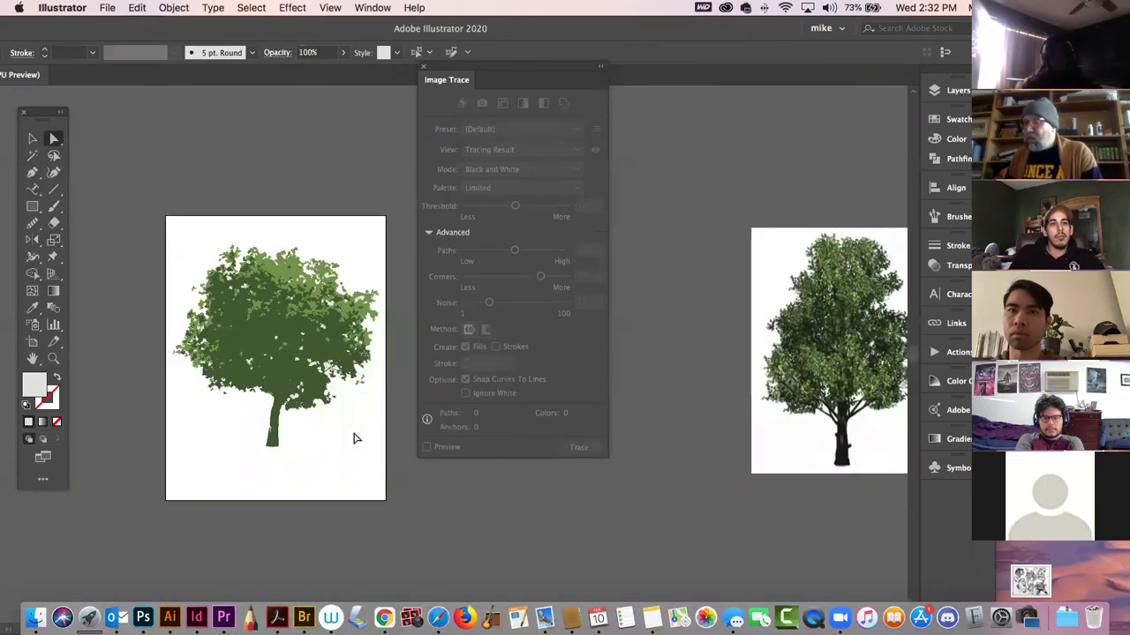
- Move the green tree off toward the artboard's upper-left corner and place the sugar maple photo on the artboard
left_click(32, 139)
left_click(279, 332)
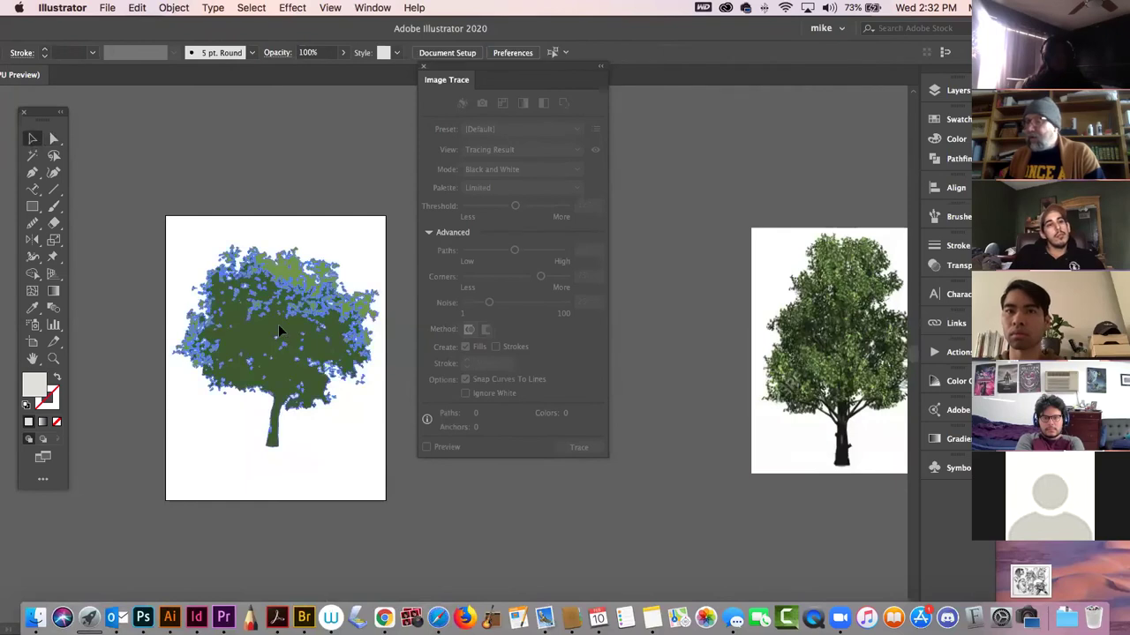
mouse_move(279, 329)
left_mouse_down()
mouse_move(259, 263)
mouse_move(154, 215)
left_mouse_up()
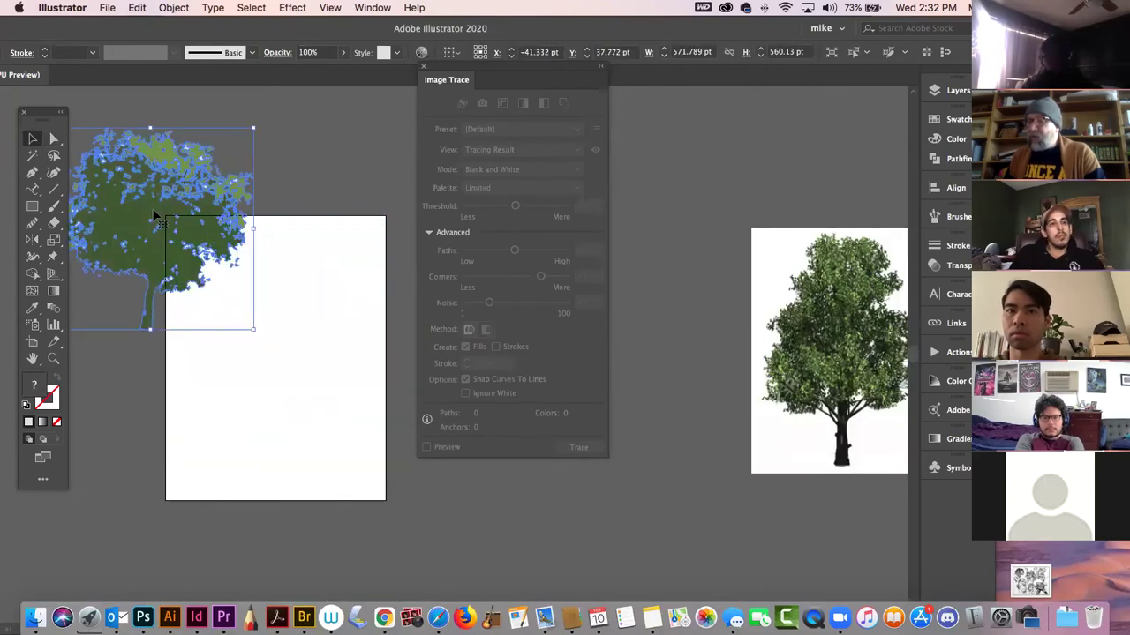
mouse_move(868, 342)
left_mouse_down()
mouse_move(796, 364)
mouse_move(303, 408)
mouse_move(315, 366)
left_mouse_up()
left_click(174, 7)
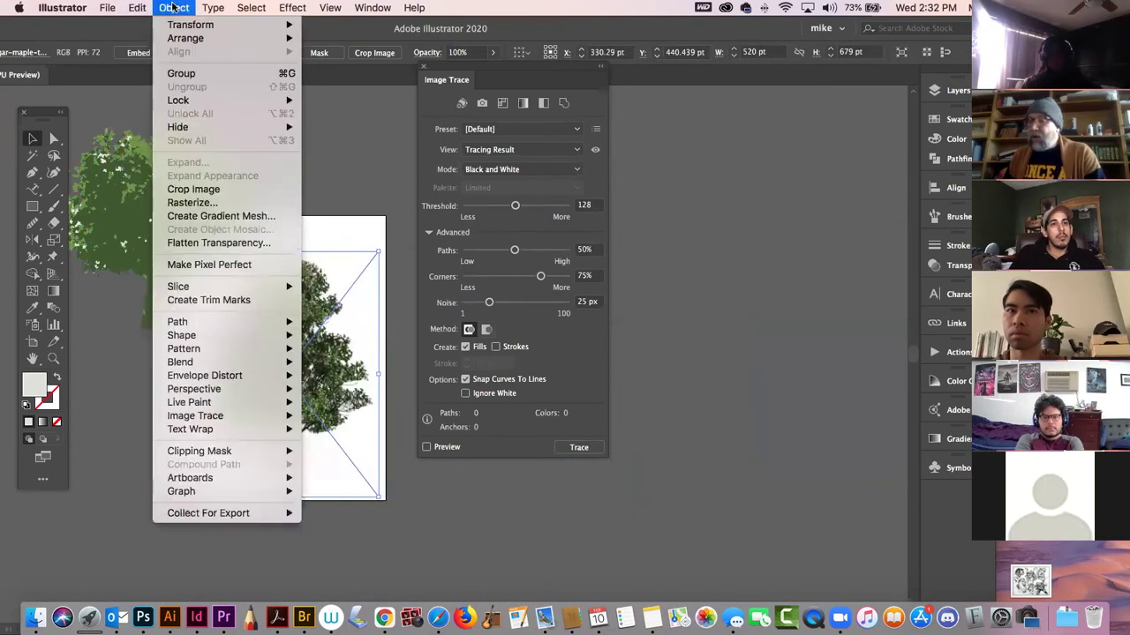
mouse_move(190, 292)
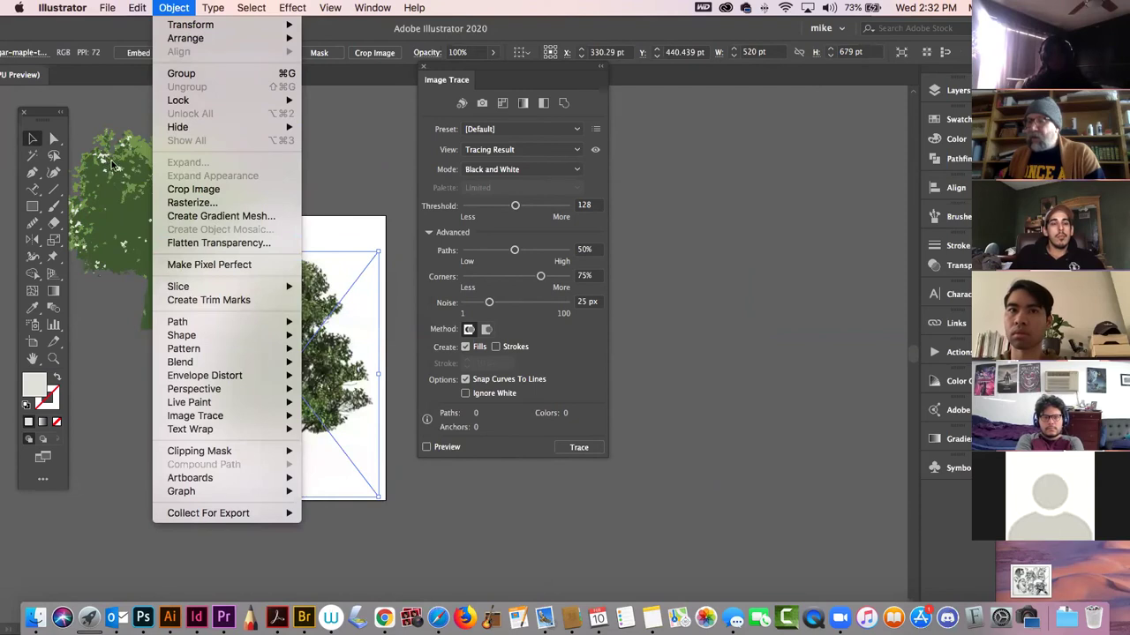
mouse_move(234, 26)
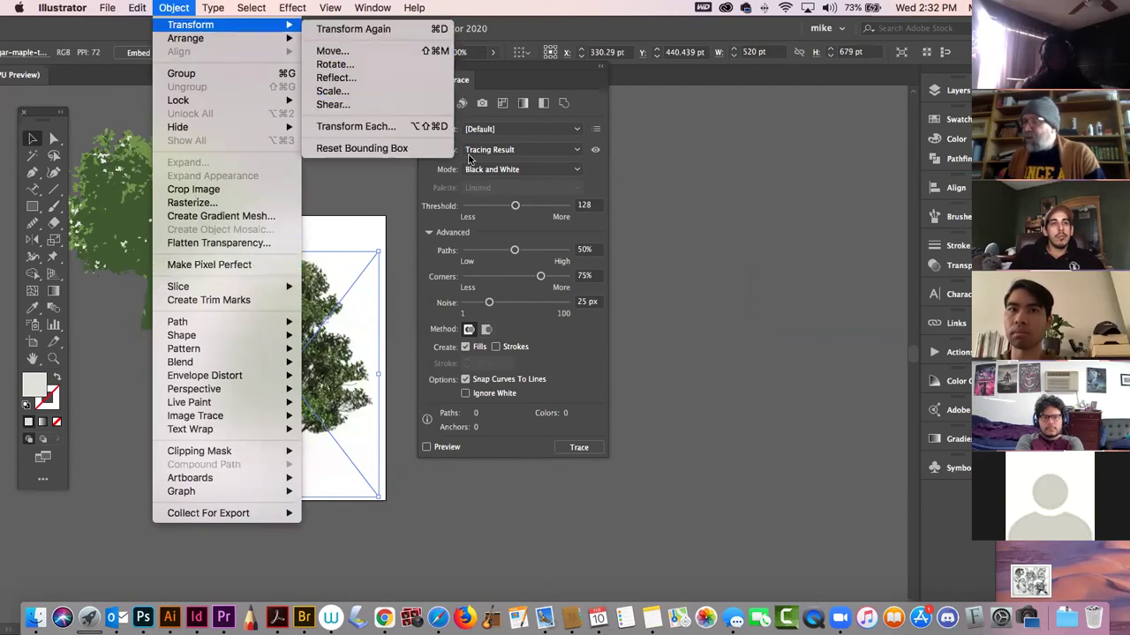
left_click(568, 78)
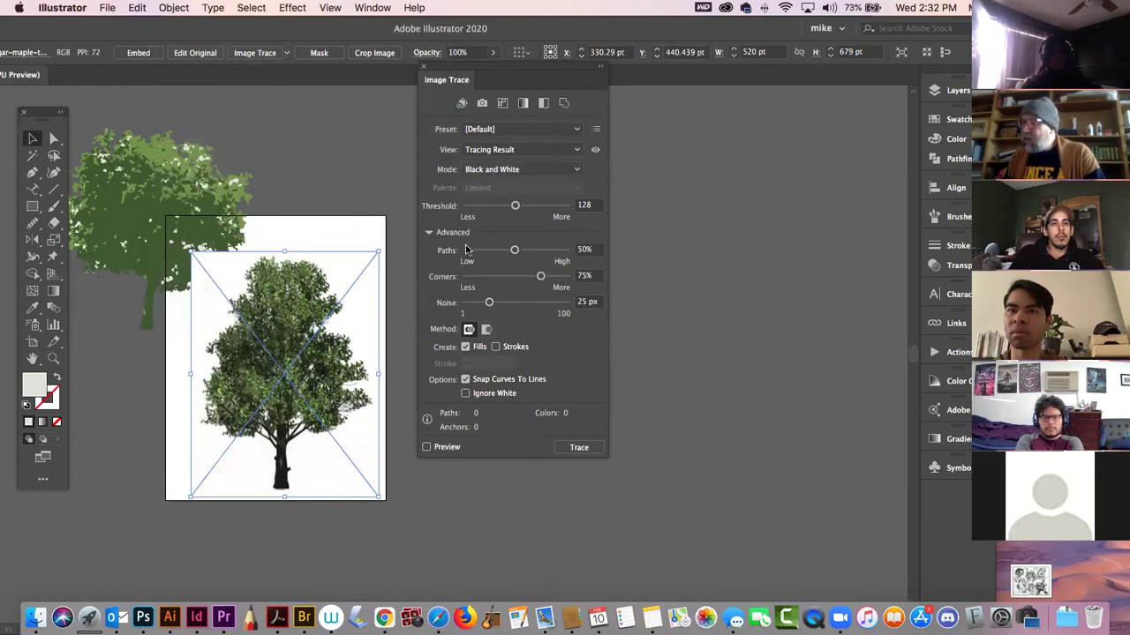
- Preview the maple photo's Black and White tracing with Threshold 88 and remove the green tree from the canvas
left_click(439, 449)
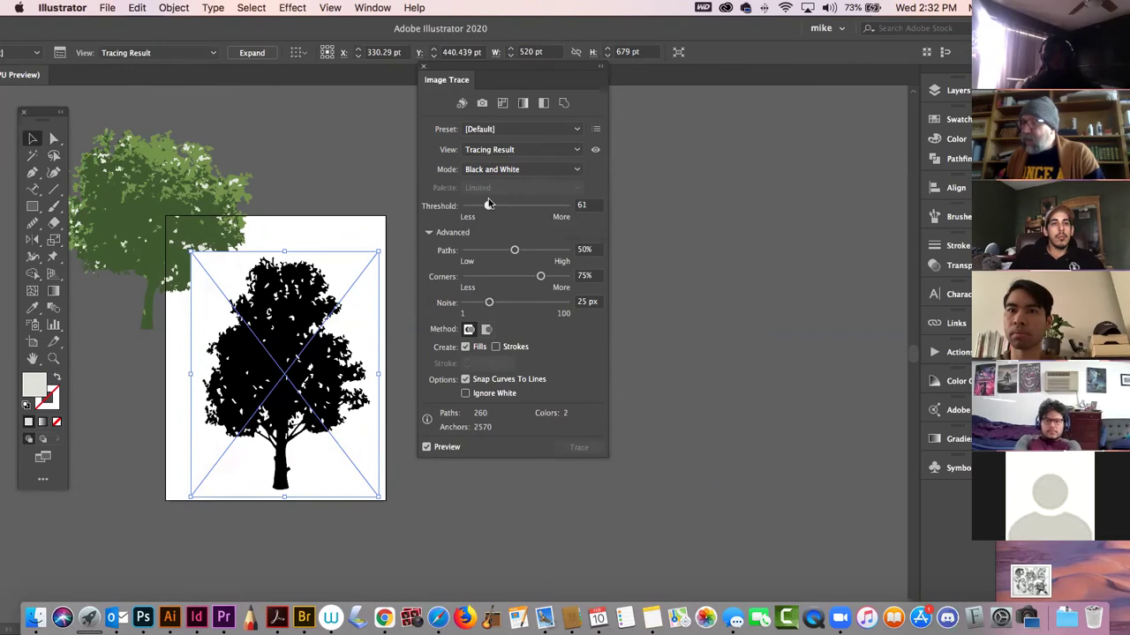
left_click_drag(490, 206, 500, 206)
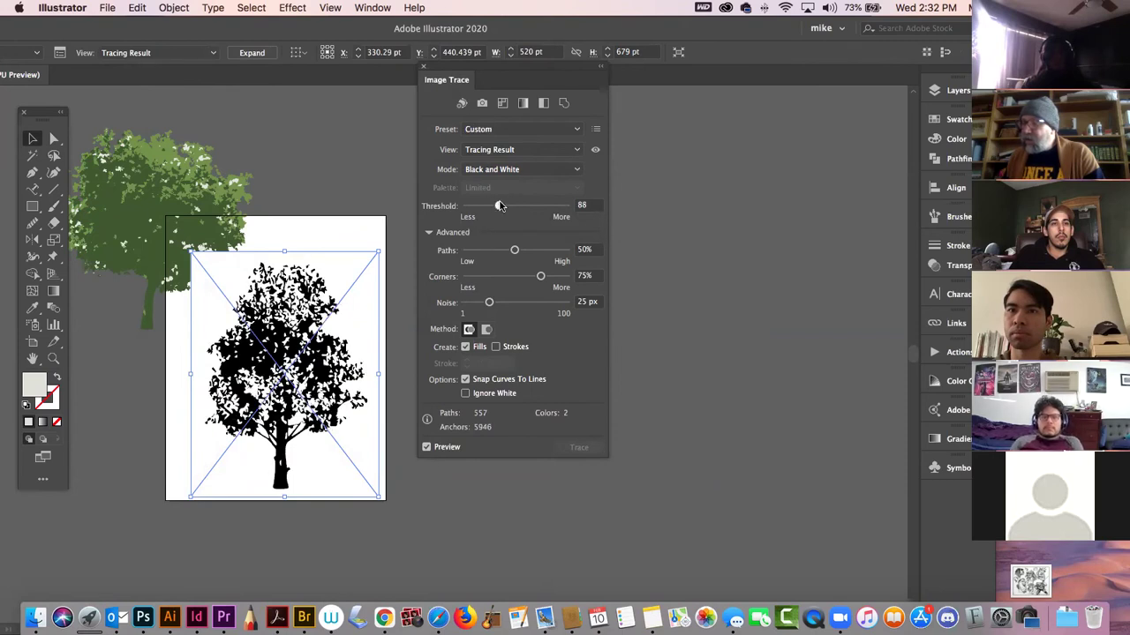
left_click(180, 194)
key("super+z")
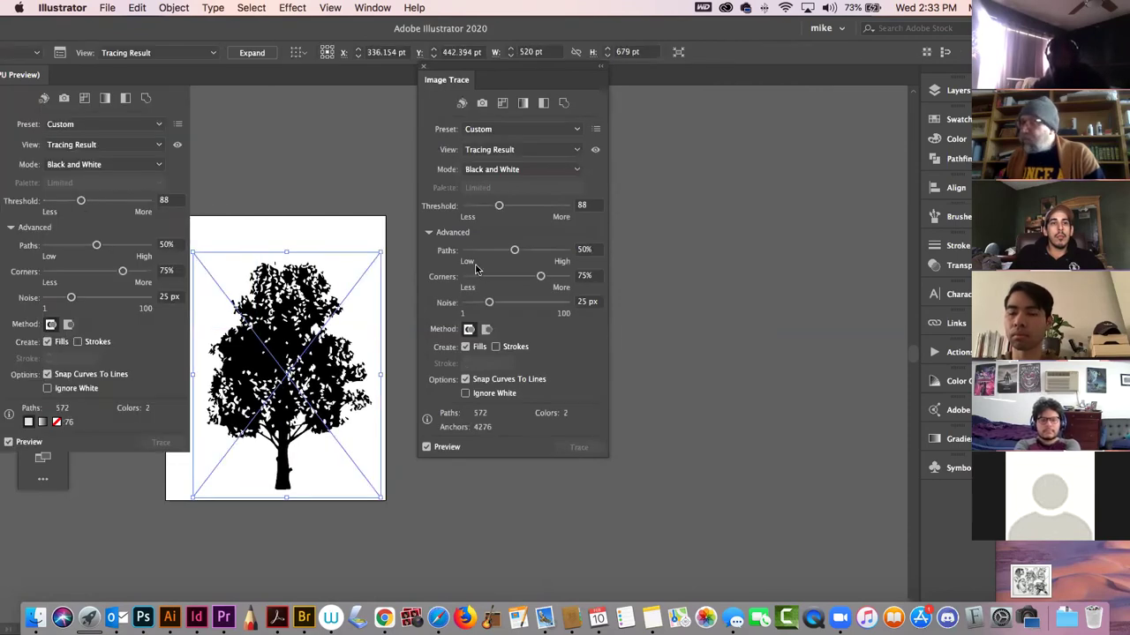
- Refine the maple tracing with Paths 18%, Corners 100% and Noise 5 px, and enable Ignore White
mouse_move(514, 251)
left_mouse_down()
mouse_move(544, 253)
mouse_move(534, 252)
left_mouse_up()
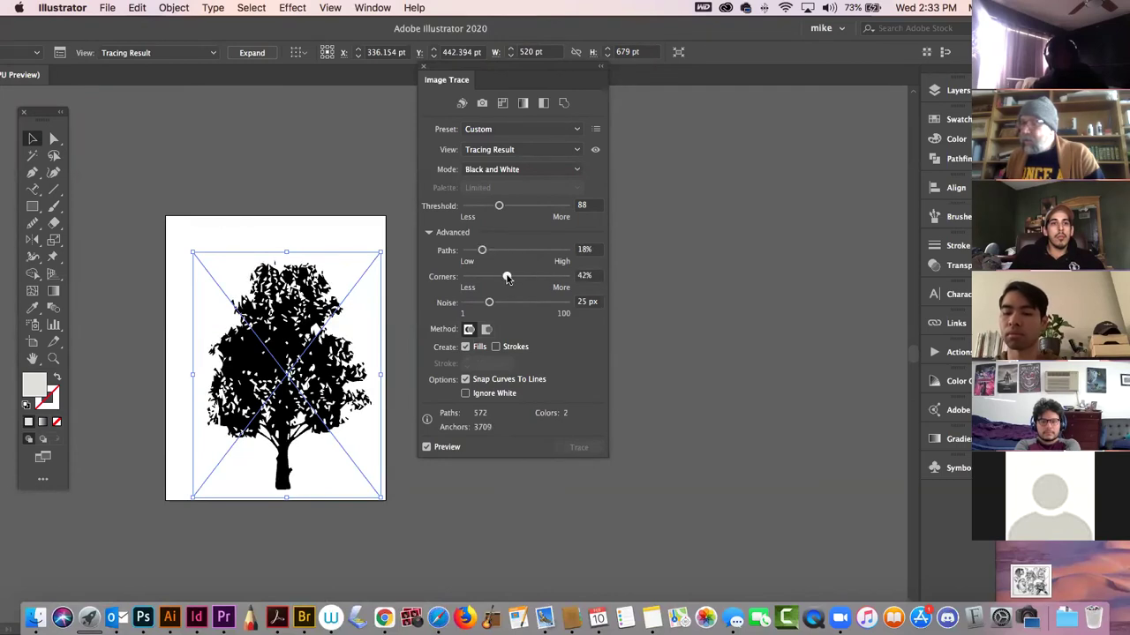
left_click_drag(507, 277, 582, 277)
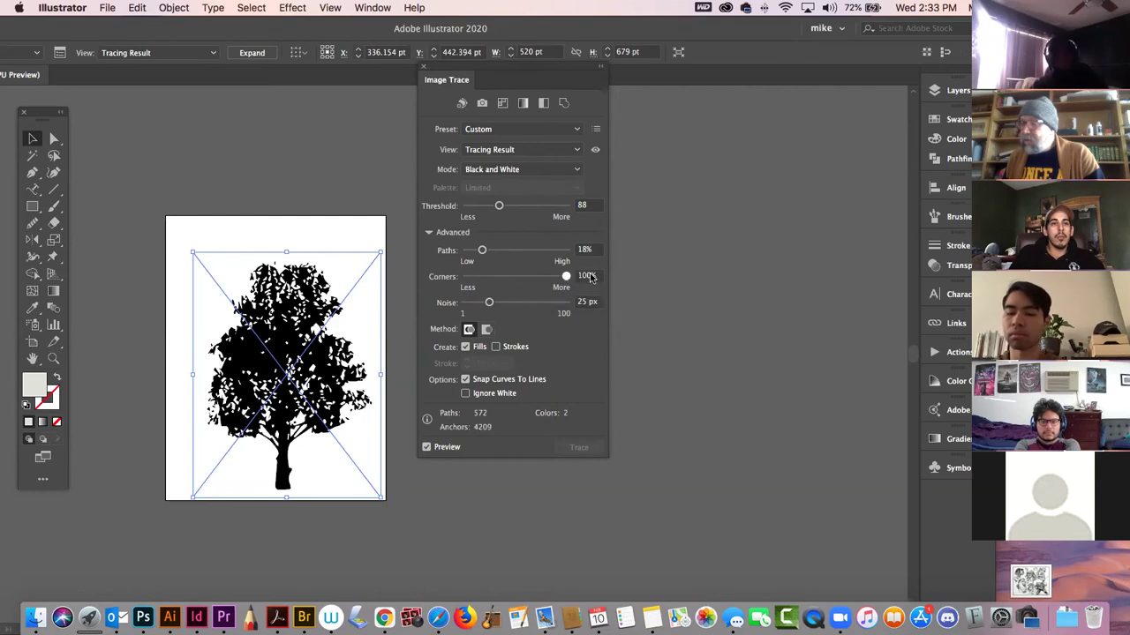
left_click_drag(489, 303, 513, 303)
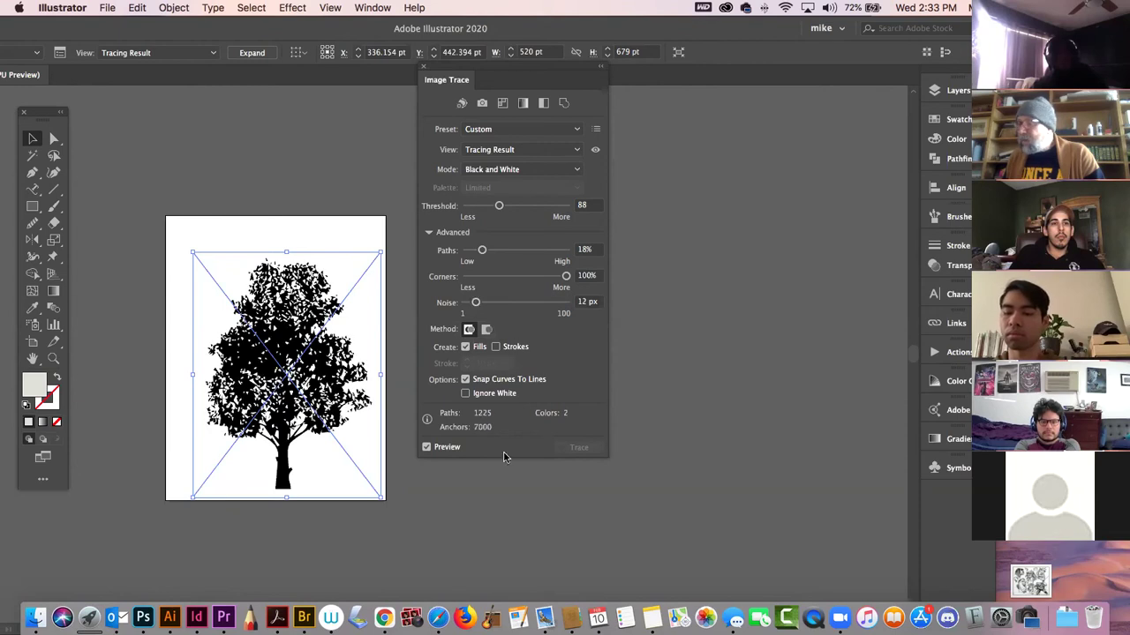
left_click(466, 393)
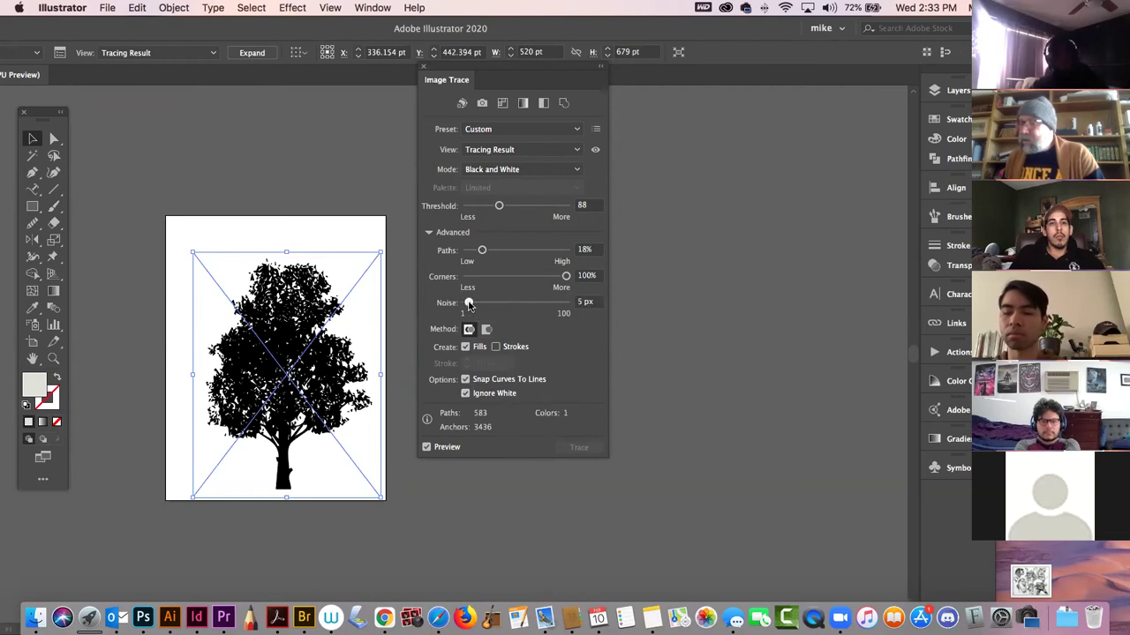
- Expand the maple tracing into vector shapes with Object and Fill enabled
left_click(137, 8)
left_click(185, 162)
left_click(604, 396)
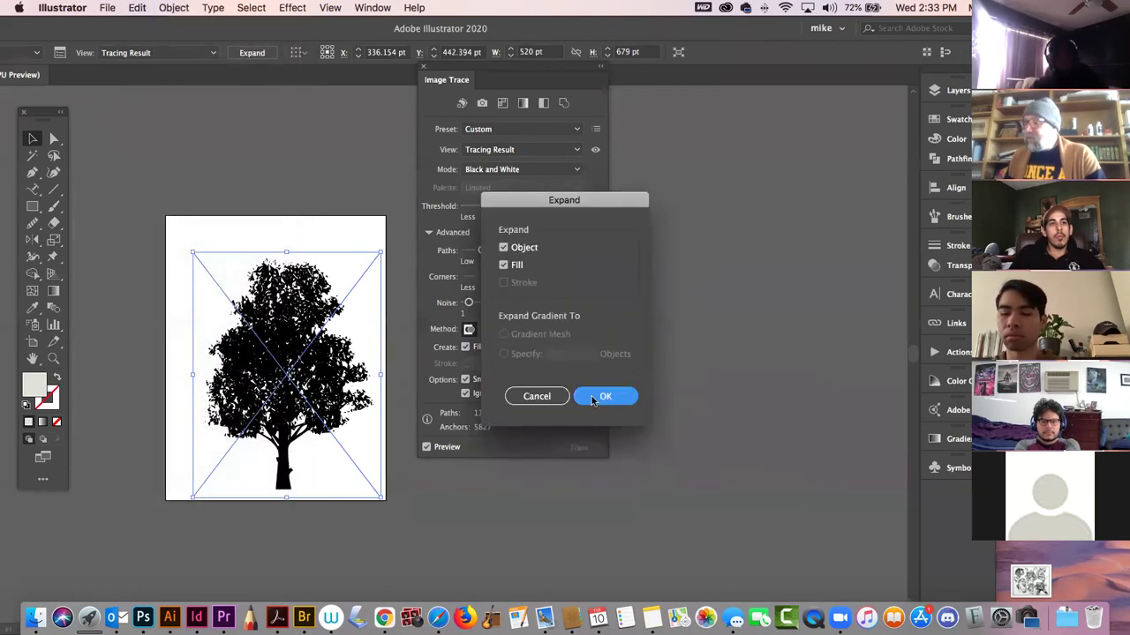
- Move the expanded maple silhouette clear of the artboard, deselect it, and bring it back onto the artboard
left_click_drag(313, 347, 779, 281)
left_click(675, 519)
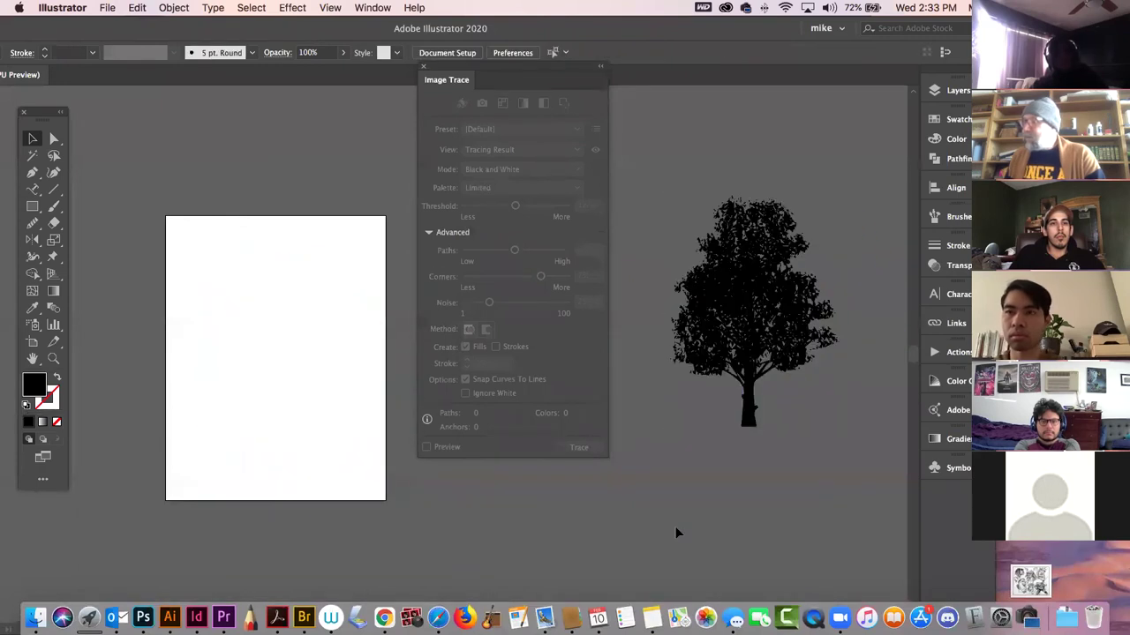
left_click_drag(683, 305, 183, 309)
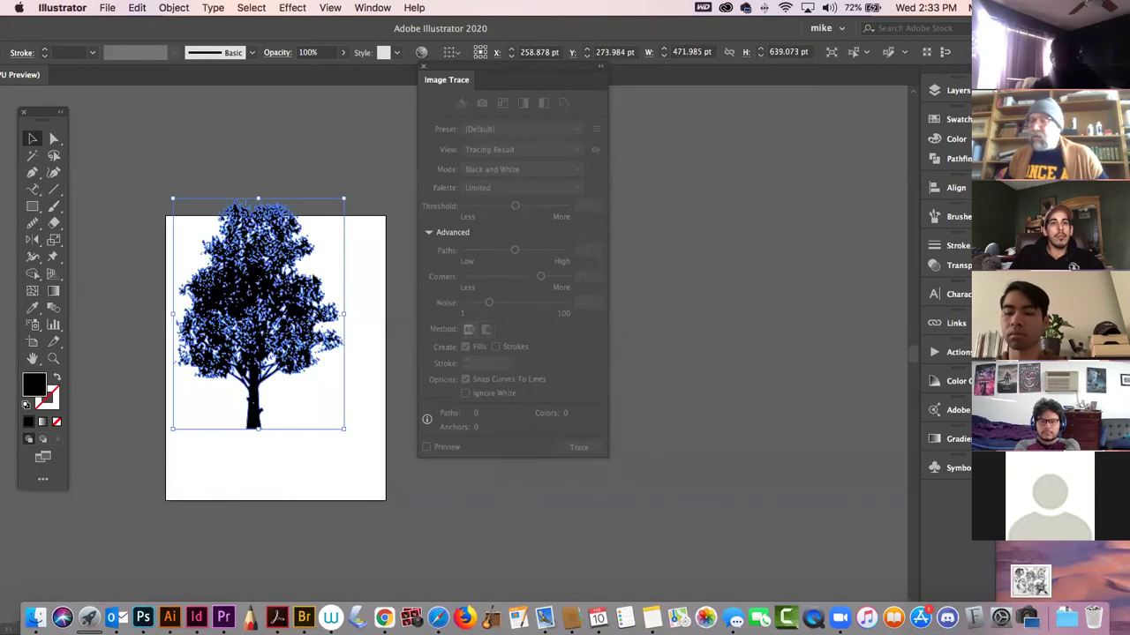
- Try scaling the maple silhouette down to about 127 by 172 pt, and undo the resizing
left_click_drag(345, 198, 334, 285)
left_click_drag(260, 311, 216, 296)
key("super+z")
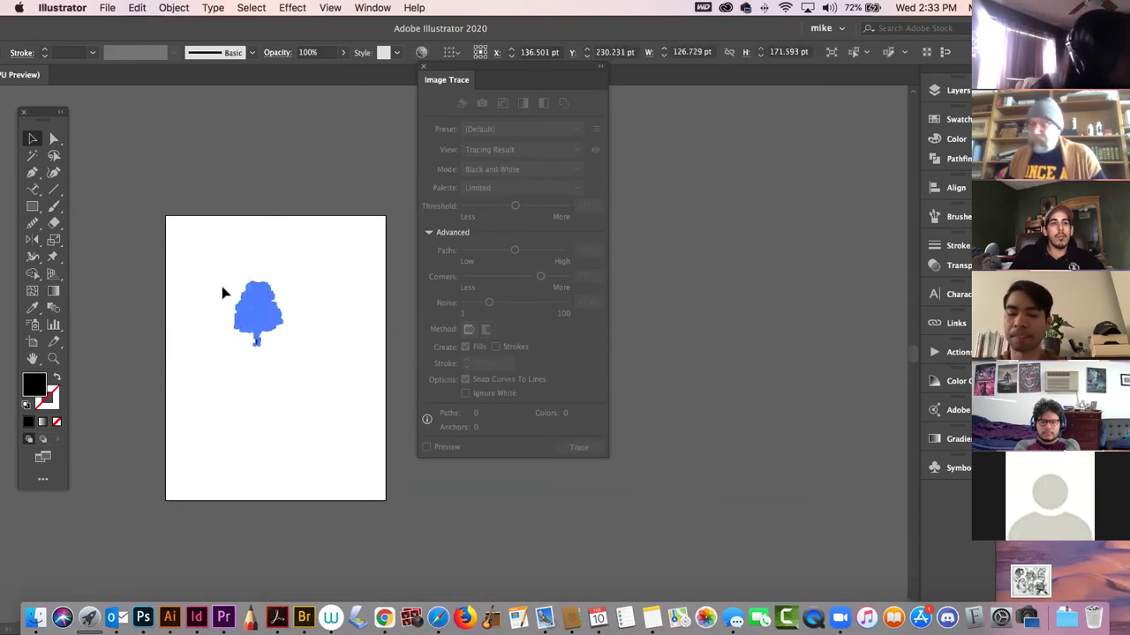
key("super+z")
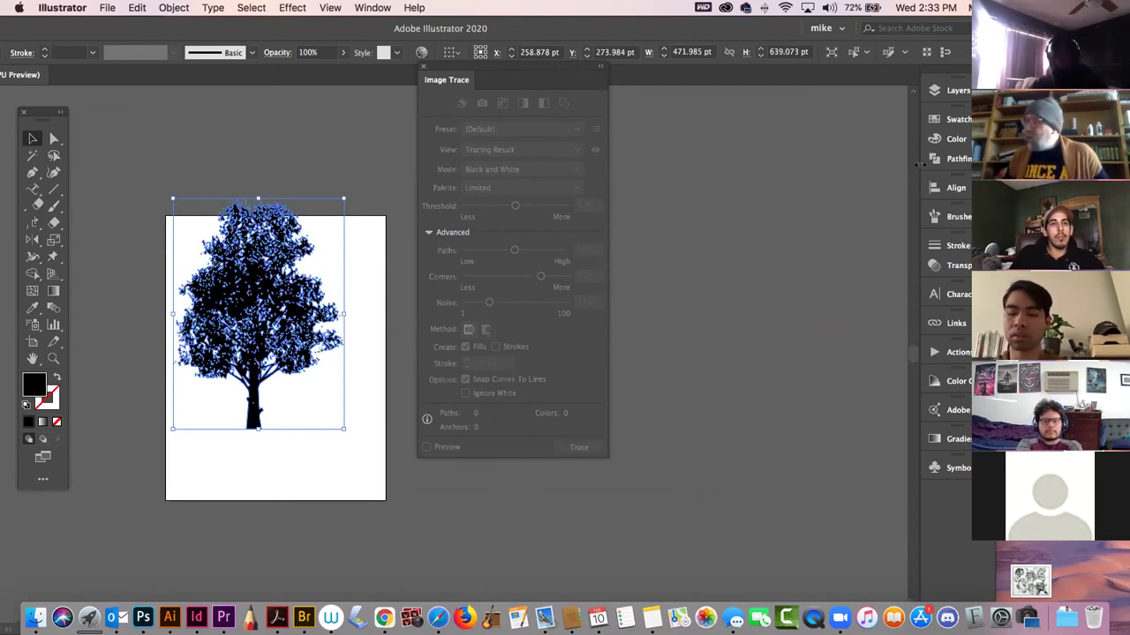
- Fill the maple silhouette with the cyan swatch, and darken the fill to a muted blue with the Color Picker
left_click(957, 119)
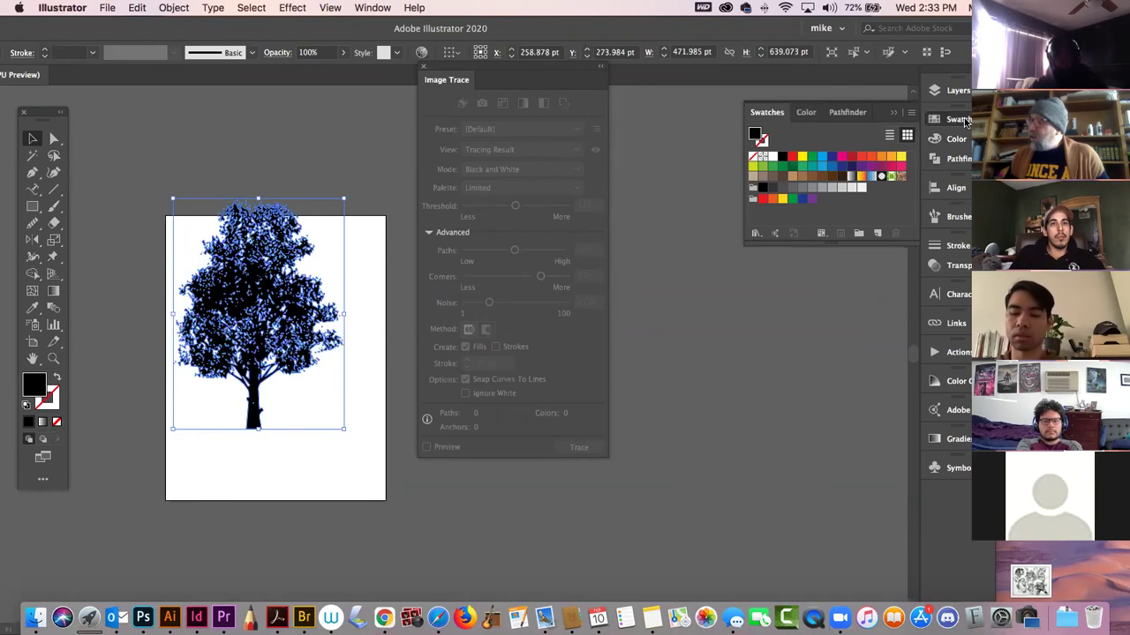
left_click(821, 157)
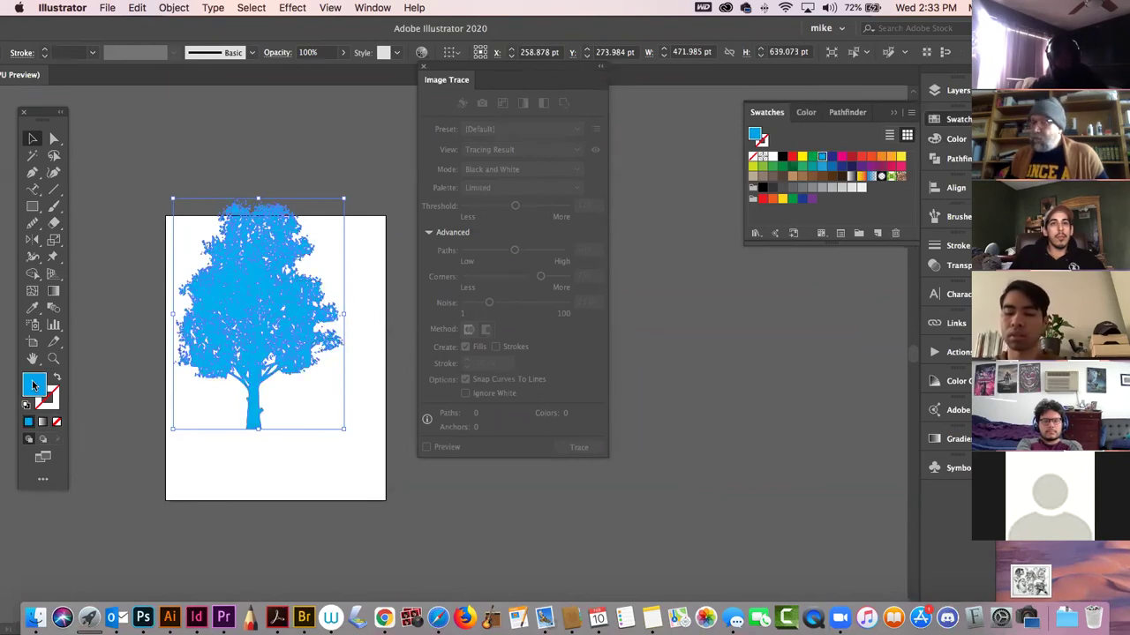
double_click(33, 384)
left_click(695, 223)
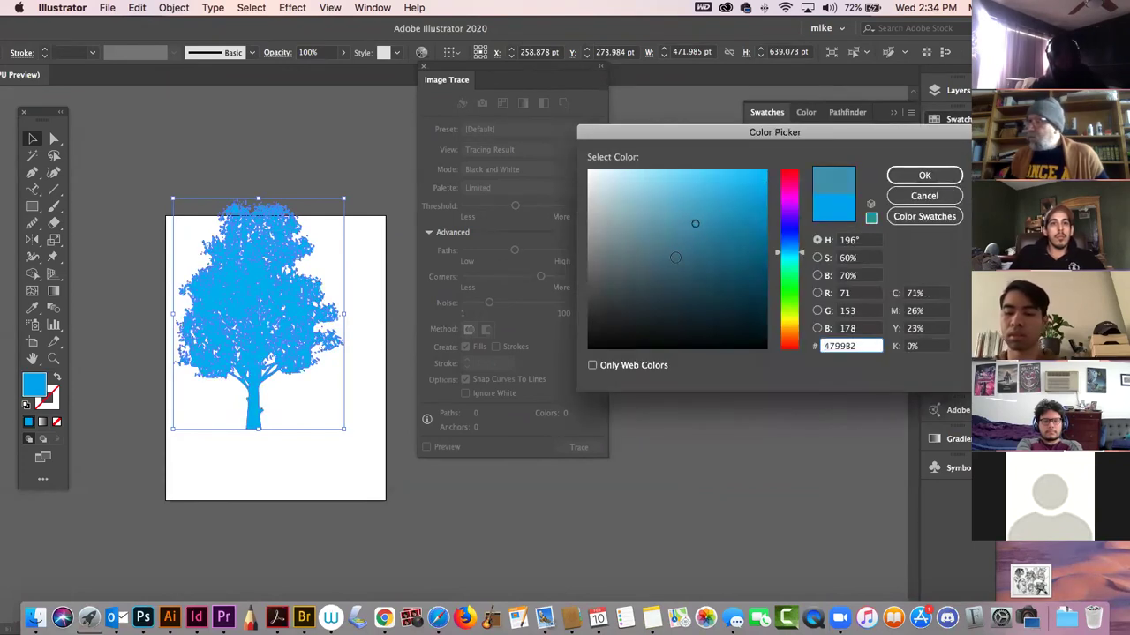
left_click(907, 180)
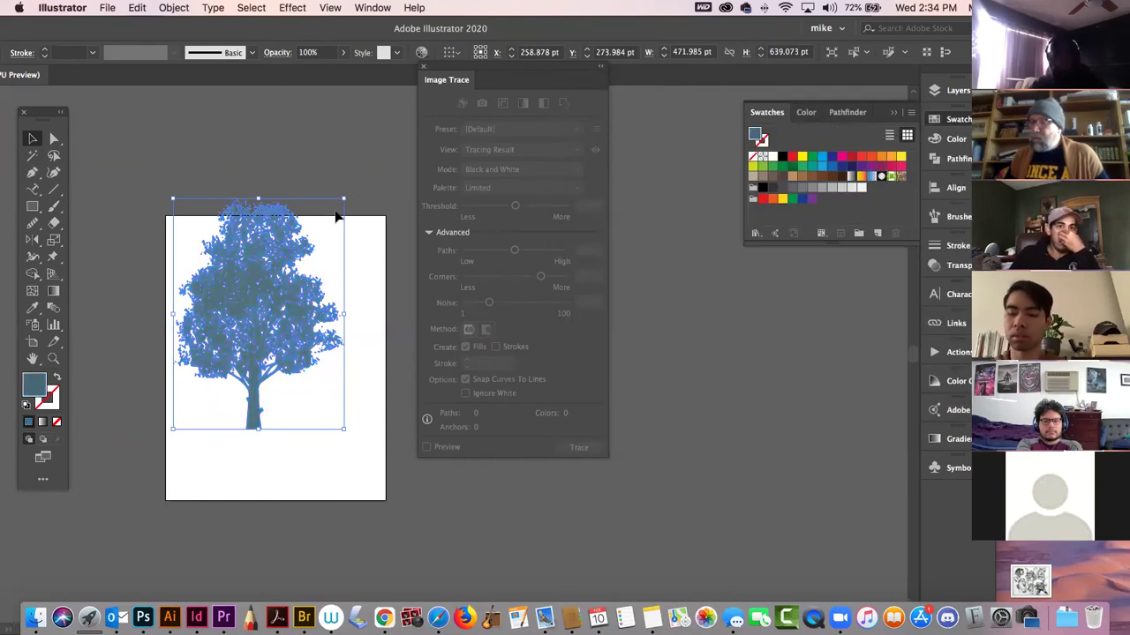
- Scale the blue maple silhouette down to about 130 by 176 pt, and deselect it
left_click_drag(347, 200, 394, 450)
left_click(320, 326)
key("super+shift+a")
left_click(33, 139)
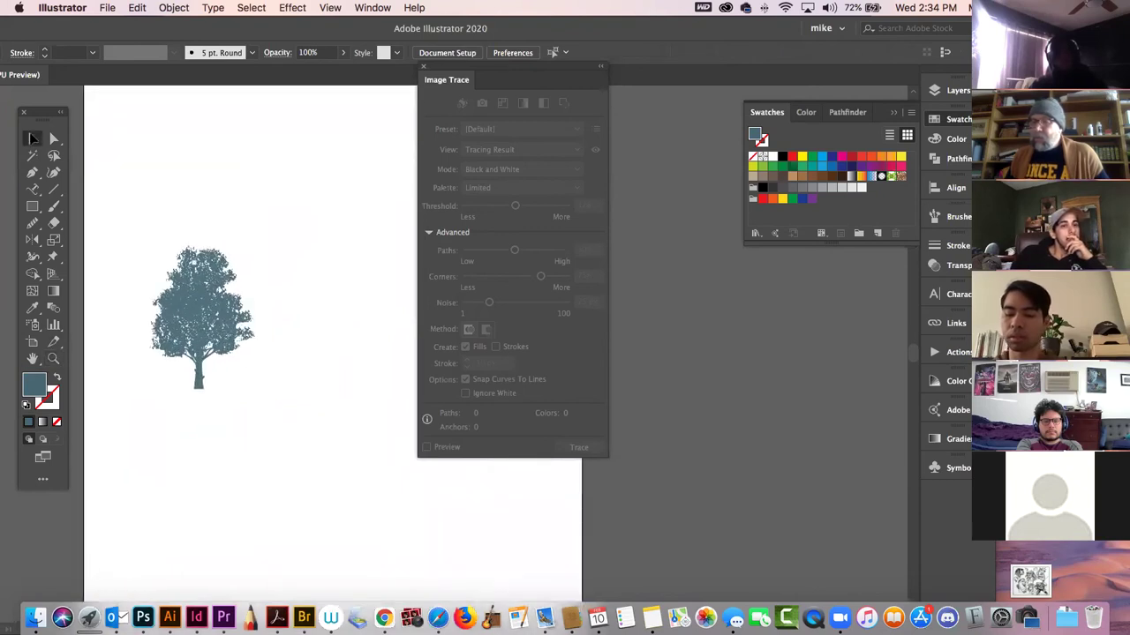
- Try a light blue stroke (65A4B7) on the maple silhouette, and undo it
left_click(240, 354)
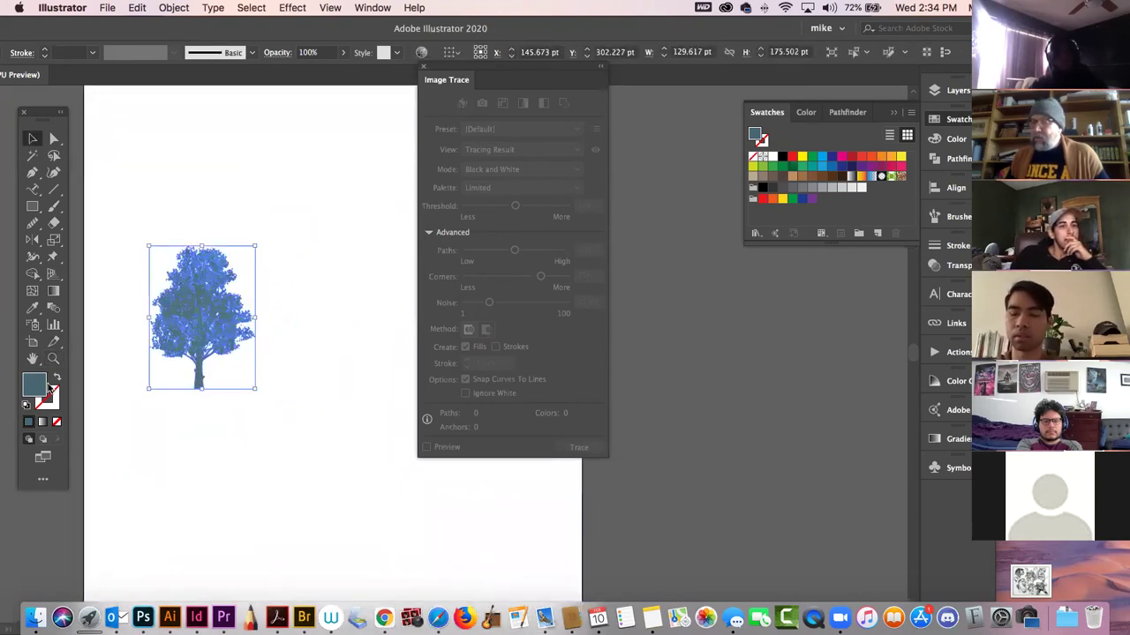
double_click(44, 386)
left_click(668, 219)
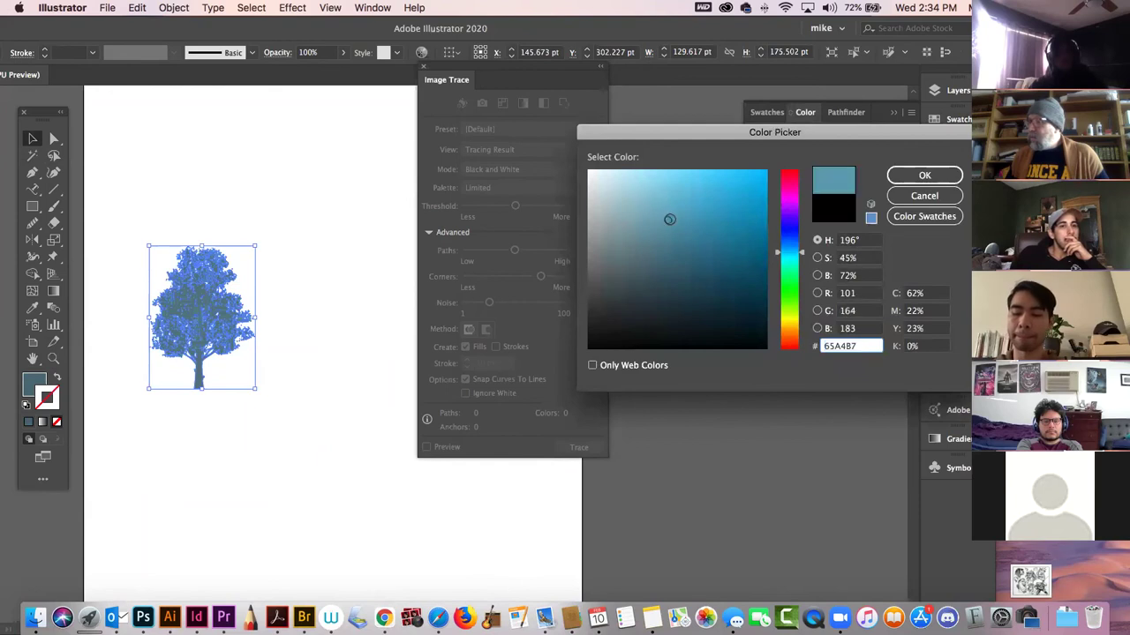
left_click(898, 181)
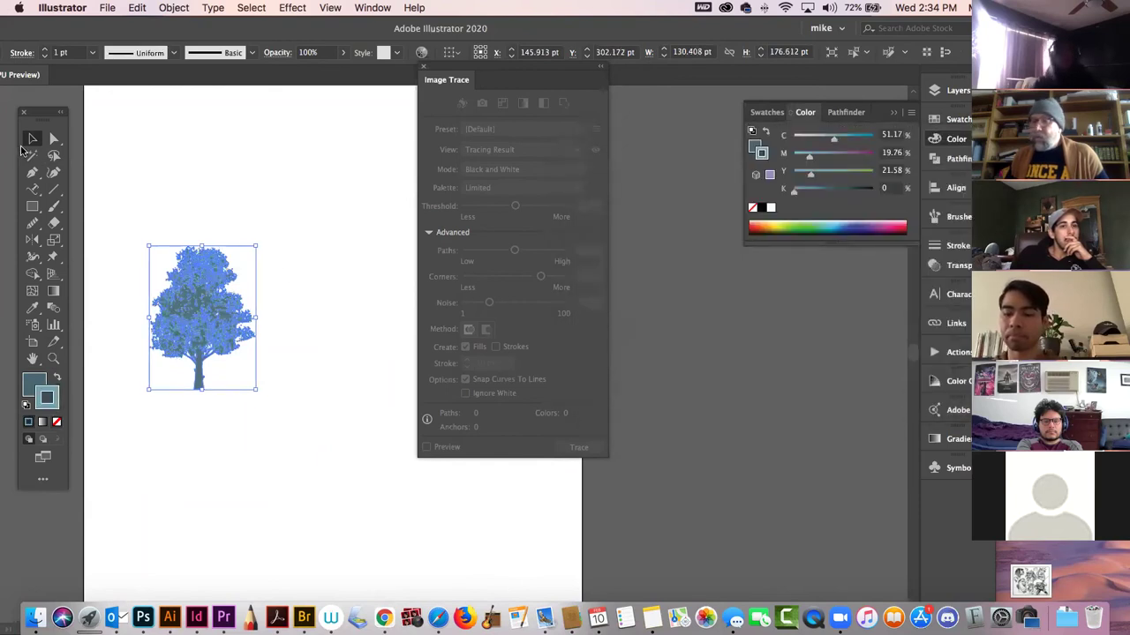
left_click(144, 164)
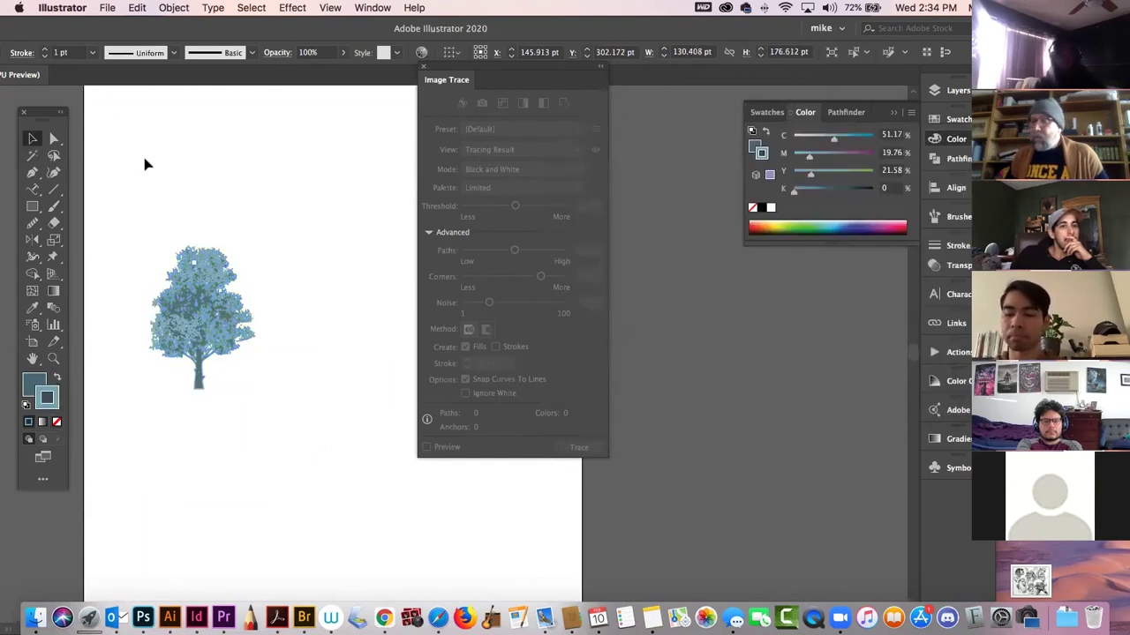
- Change the maple silhouette's fill to teal 3C7582, deselect it, and close Image Trace
left_click(187, 307)
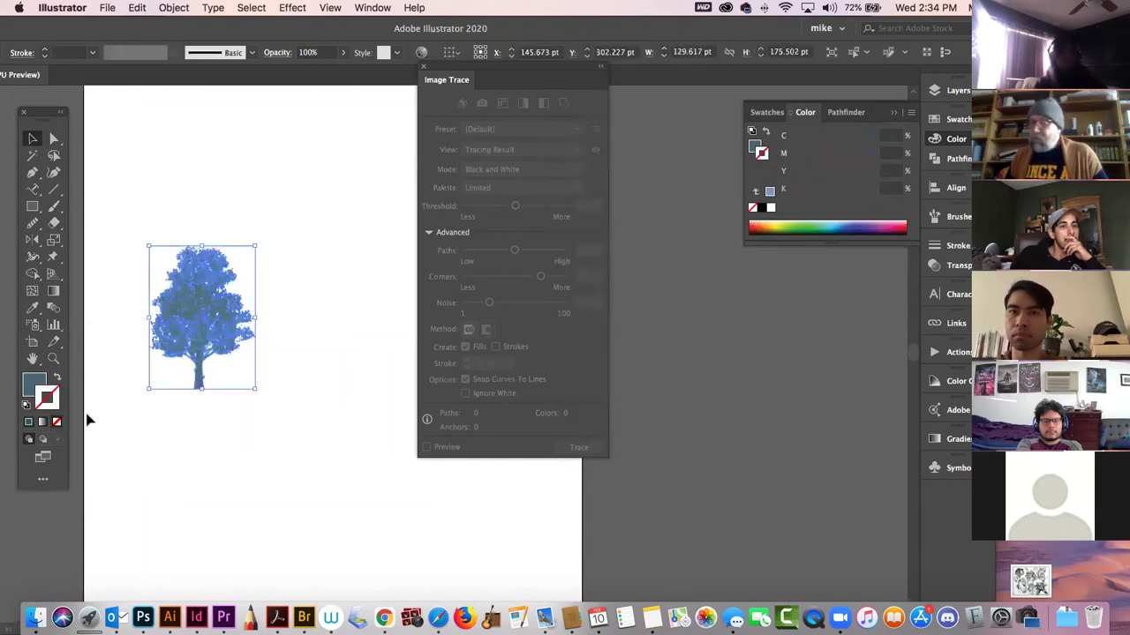
left_click(28, 380)
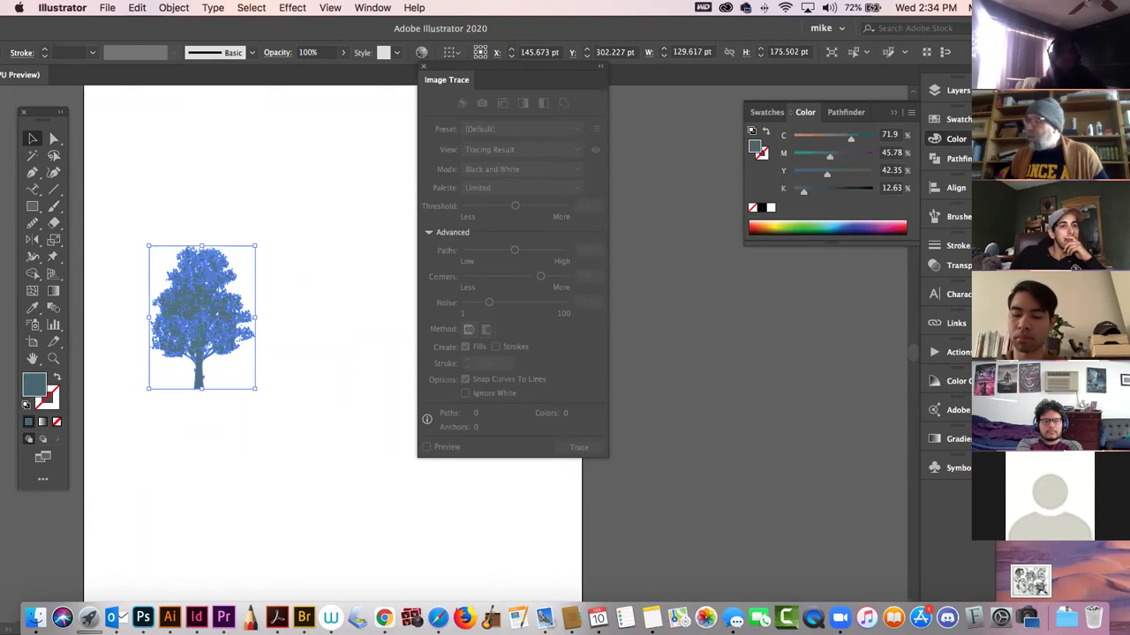
double_click(32, 385)
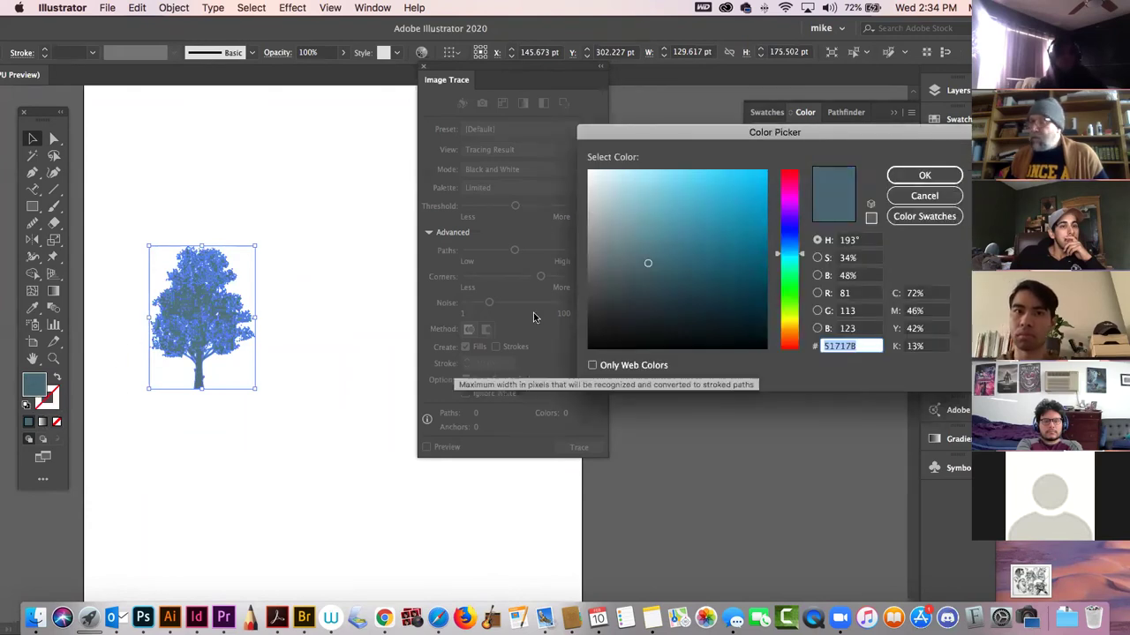
mouse_move(648, 262)
left_mouse_down()
mouse_move(630, 232)
mouse_move(680, 242)
mouse_move(682, 254)
left_mouse_up()
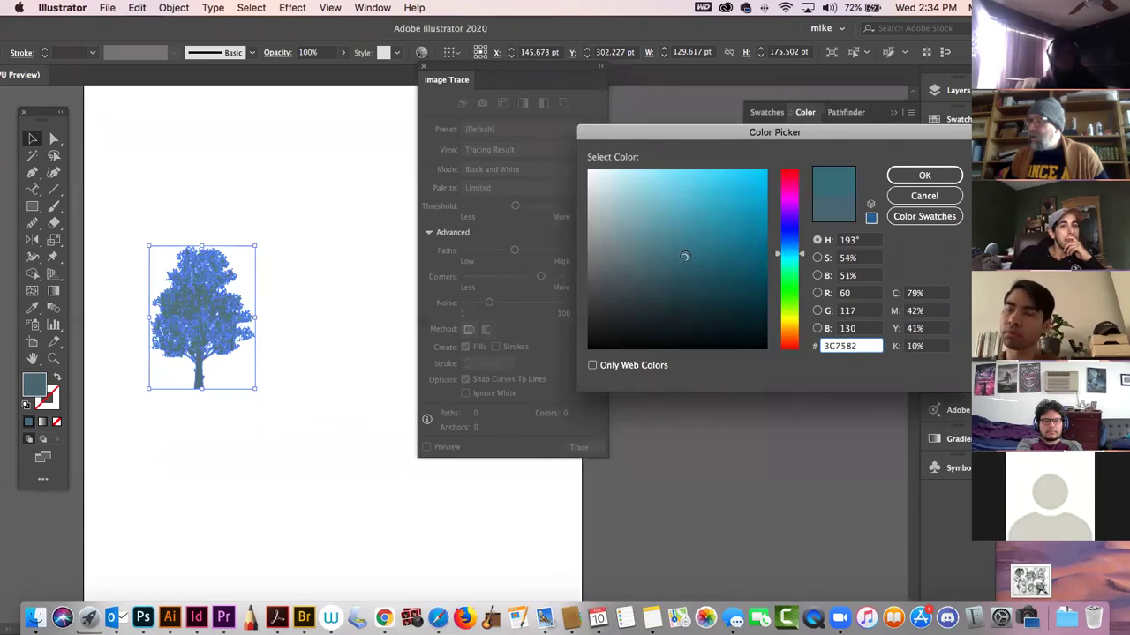
left_click(923, 176)
left_click(250, 176)
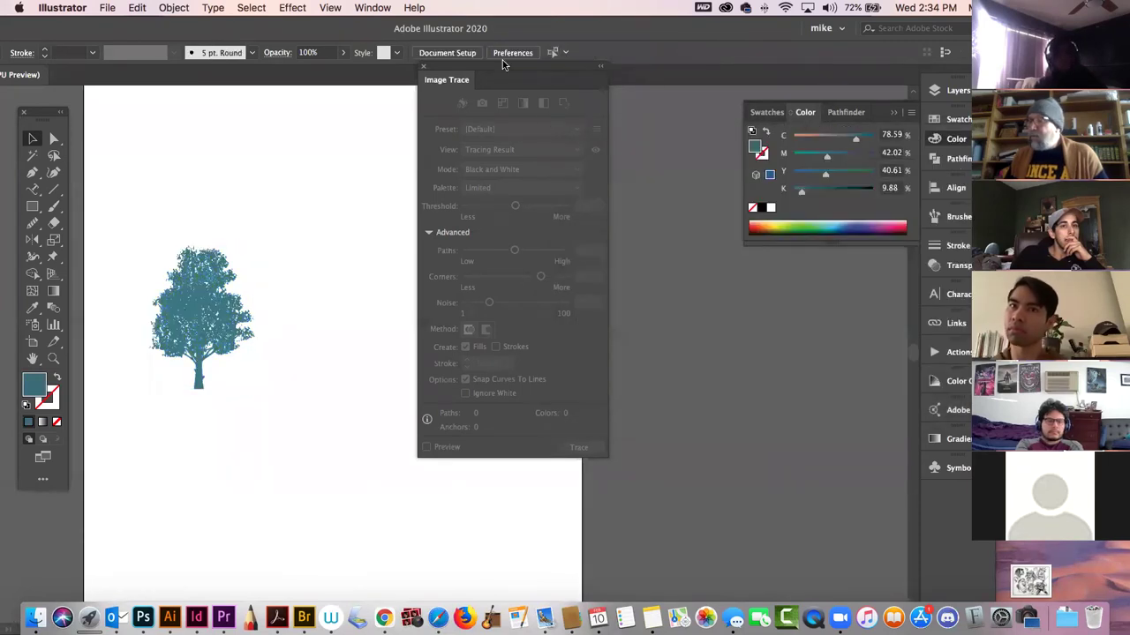
left_click(425, 67)
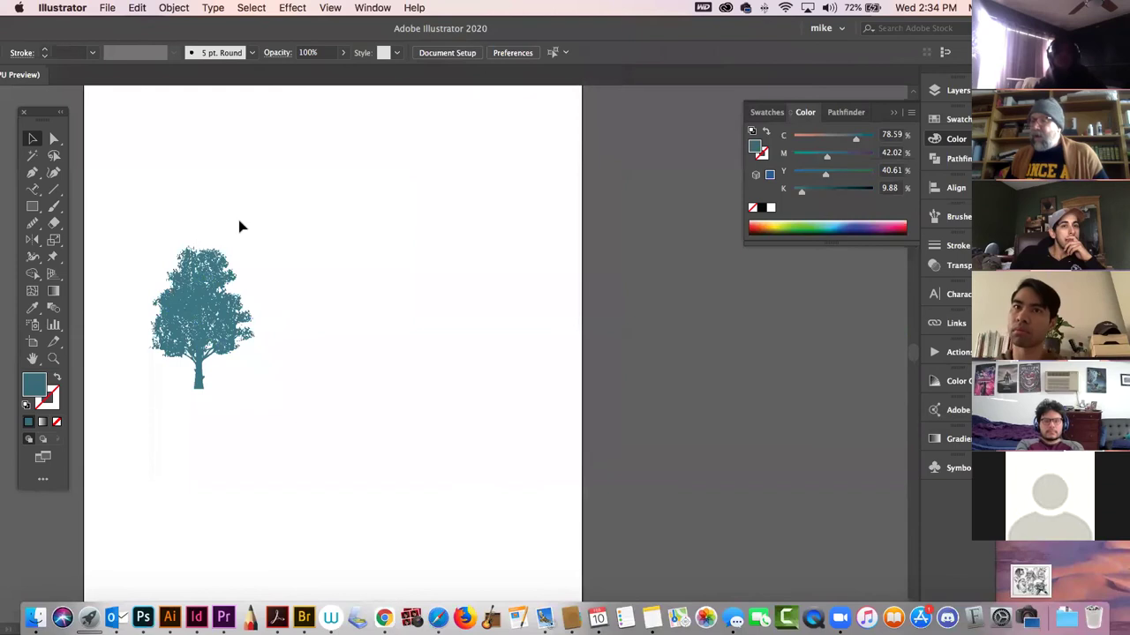
- Duplicate the teal tree beside the original so they overlap, and stretch the copy's height to about 229 pt
left_click(215, 311)
left_click_drag(215, 312, 274, 310)
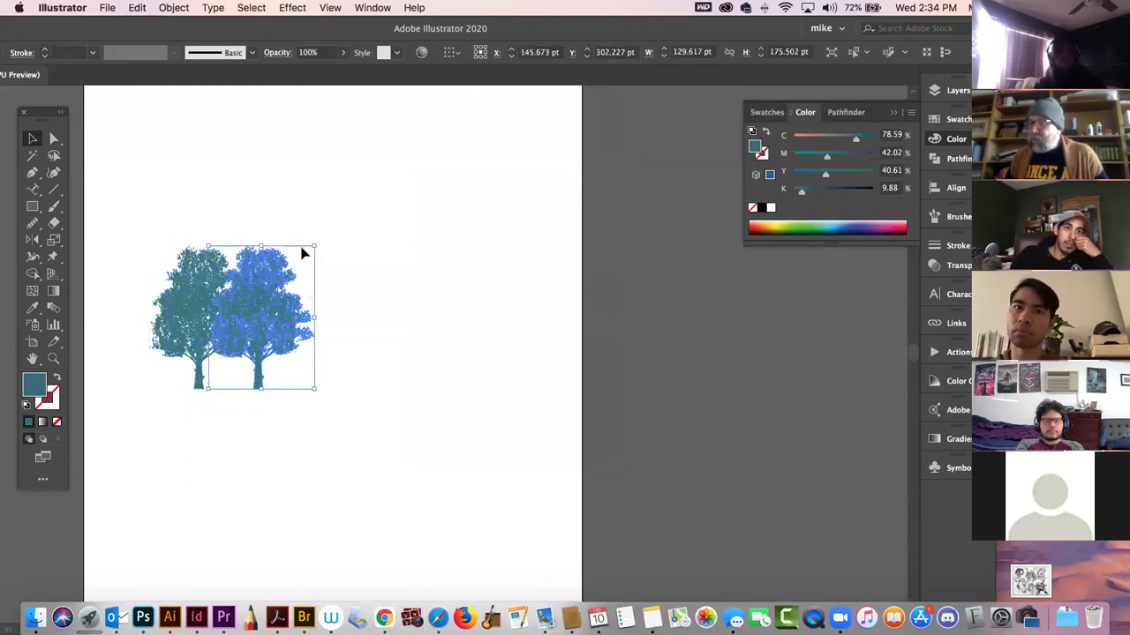
left_click_drag(261, 245, 265, 204)
left_click(396, 328)
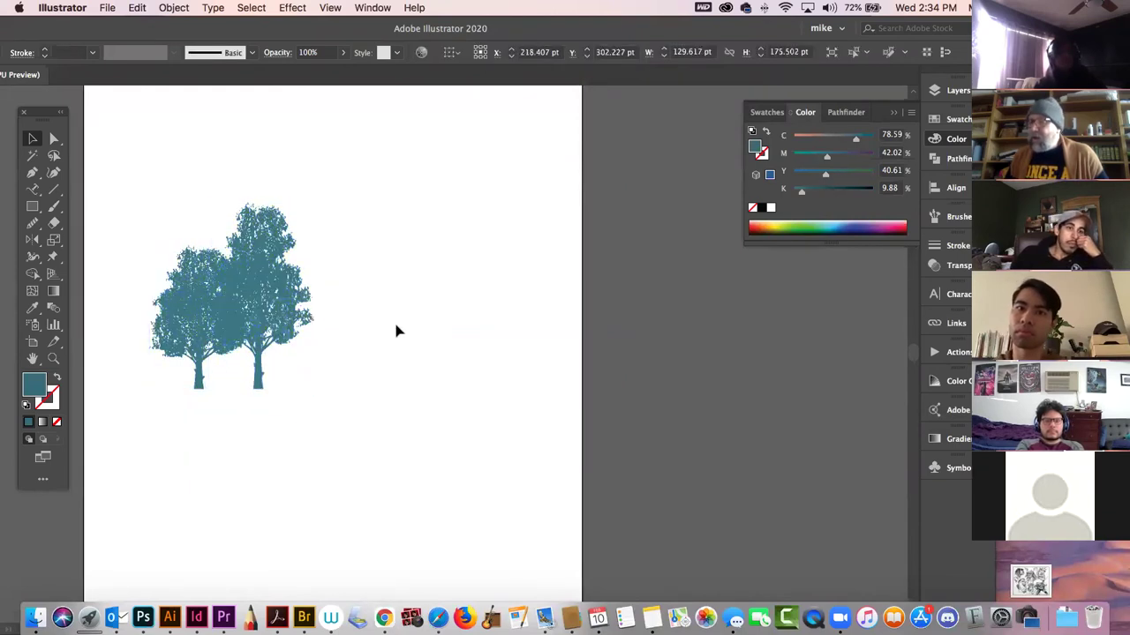
- Duplicate the tall tree to its right, and resize the copy to about 124 by 158 pt
left_click(252, 315)
left_click_drag(252, 315, 298, 312)
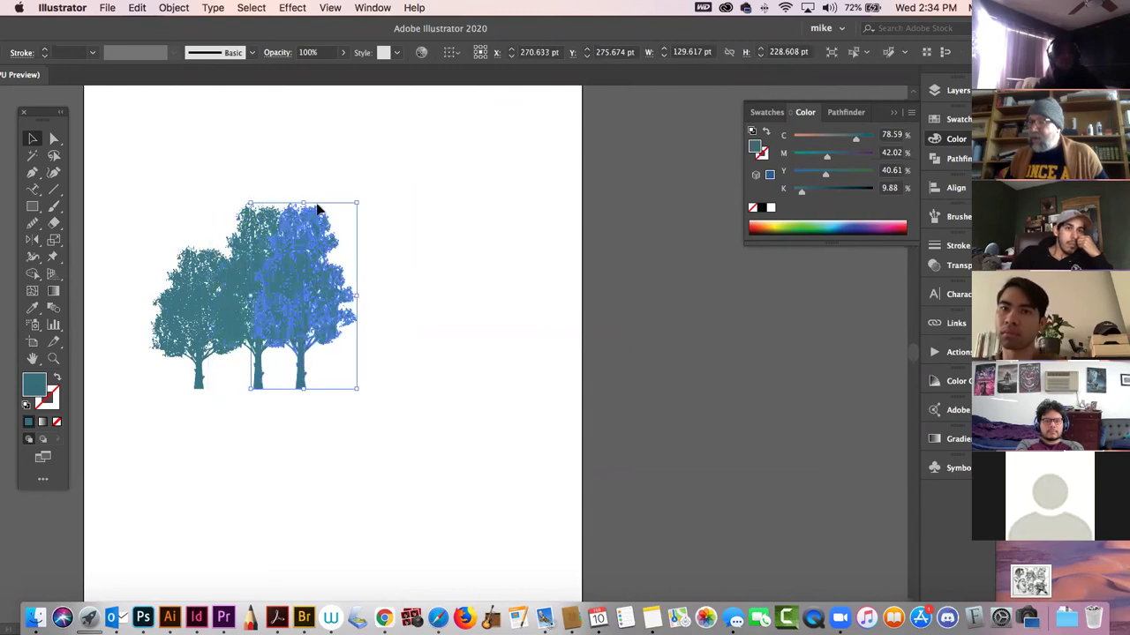
left_click_drag(356, 204, 339, 233)
left_click_drag(340, 297, 369, 293)
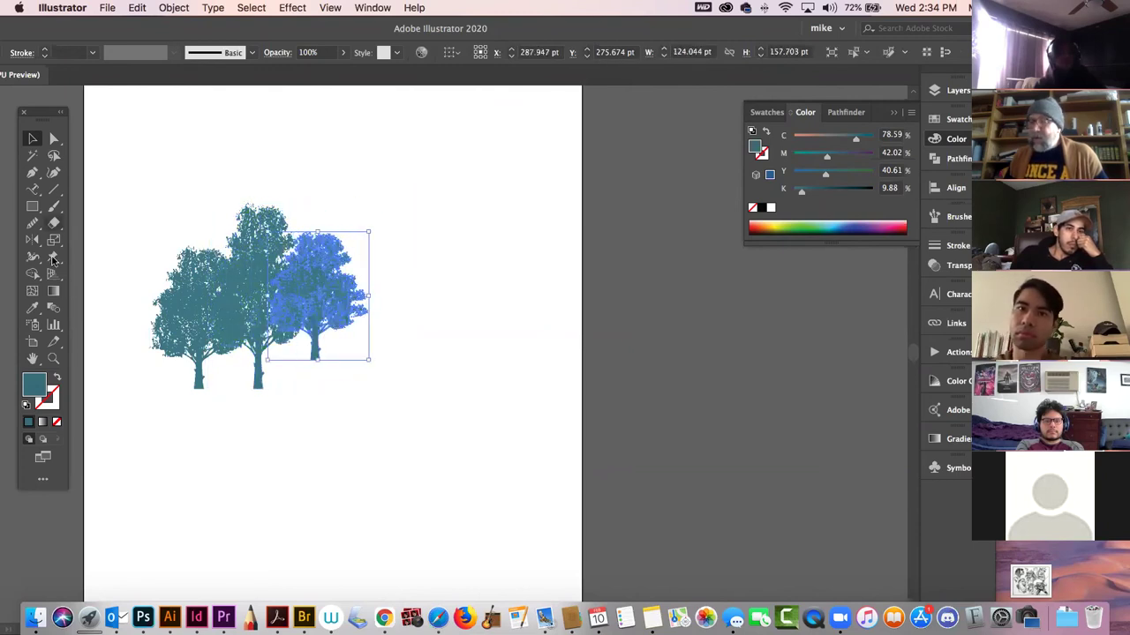
- Create a mirrored copy of the third tree with the Reflect tool, and delete the unmirrored one
left_click(32, 240)
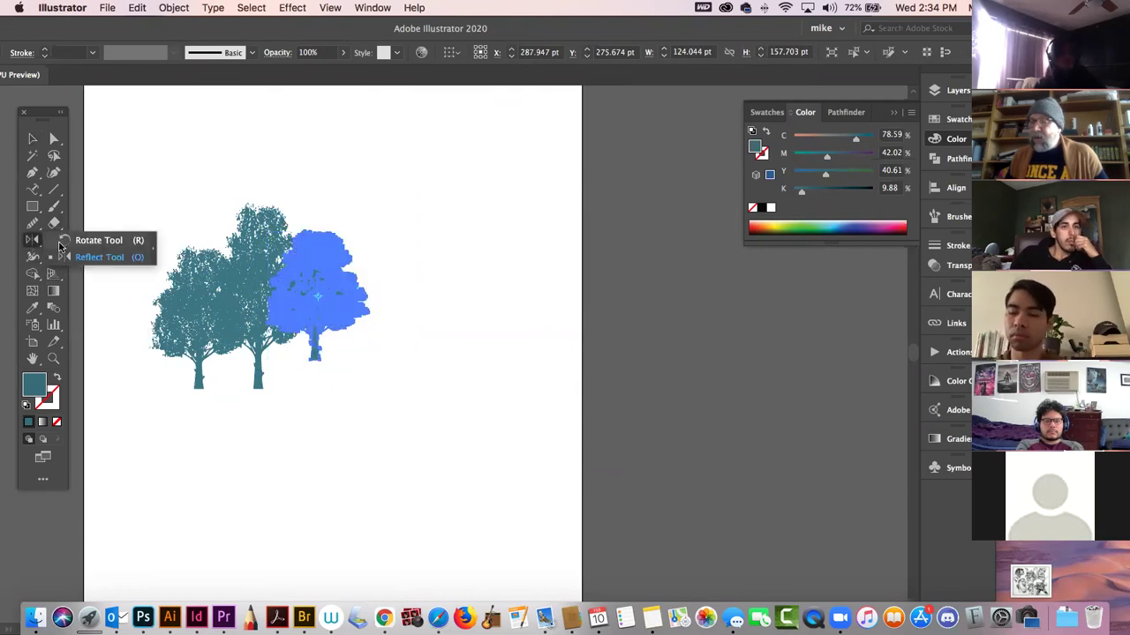
left_click(97, 257)
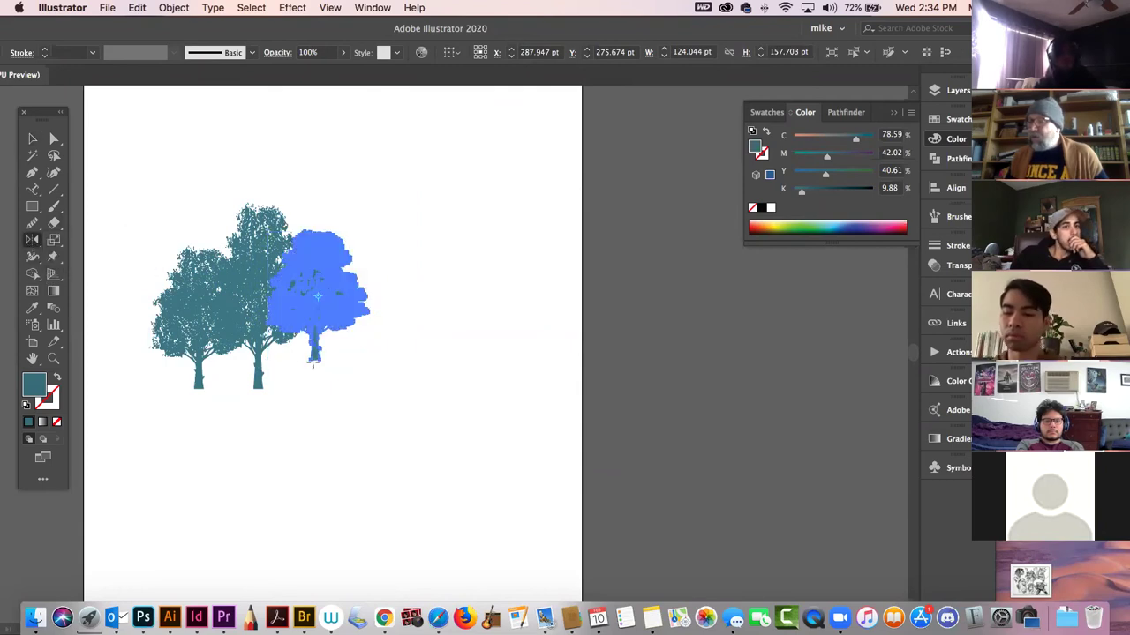
left_click_drag(336, 323, 381, 281)
left_click(33, 139)
left_click(309, 259)
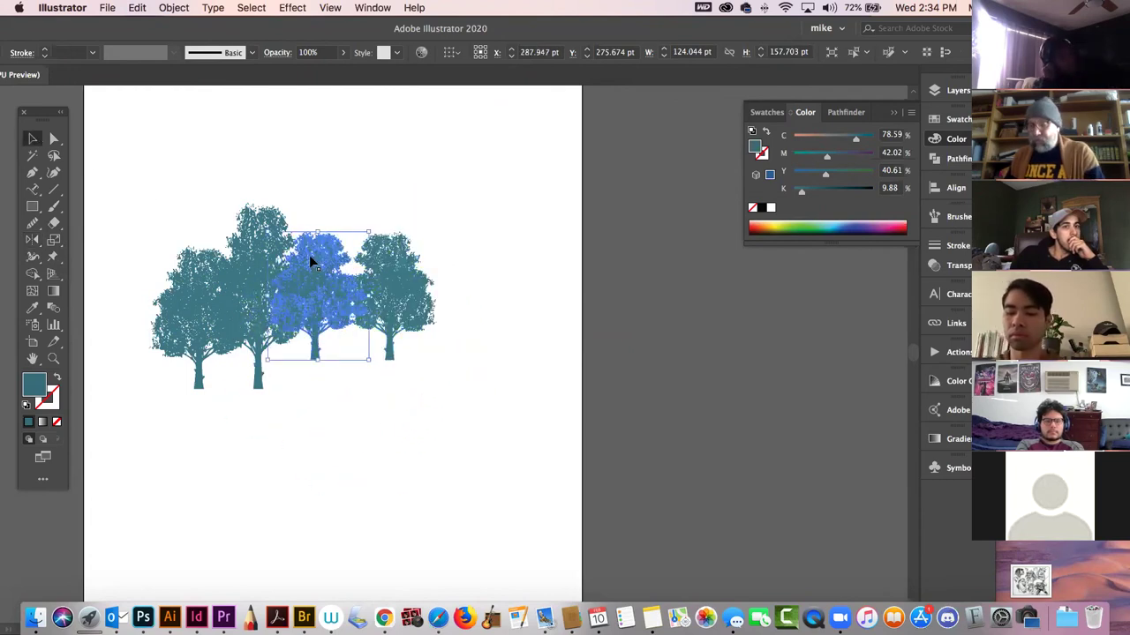
key("Delete")
- Align the mirrored tree with the row, add a small copy about 94 by 94 pt at the row's left end, and set its cyan to 74%
left_click_drag(411, 297, 249, 379)
left_click_drag(291, 298, 268, 327)
left_click_drag(251, 369, 183, 367)
left_click_drag(854, 143, 849, 143)
left_click(573, 328)
- Recolor the small tree with the muted teal 709399, and move it slightly up beside the first tree
left_click(144, 371)
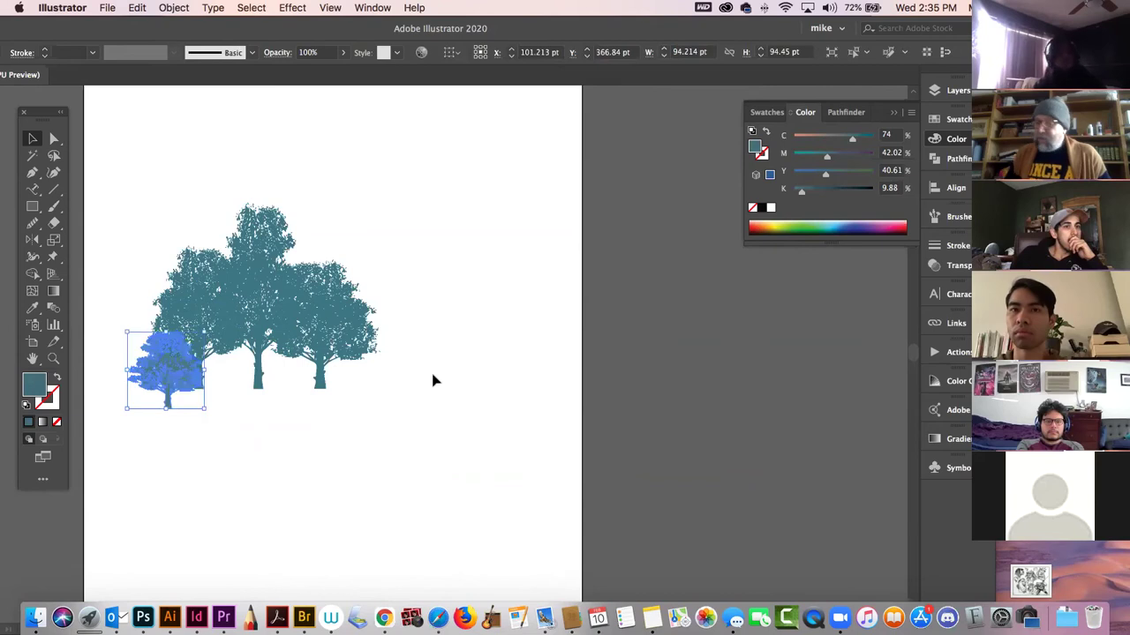
double_click(35, 382)
mouse_move(660, 257)
left_mouse_down()
mouse_move(660, 224)
mouse_move(620, 234)
mouse_move(634, 242)
left_mouse_up()
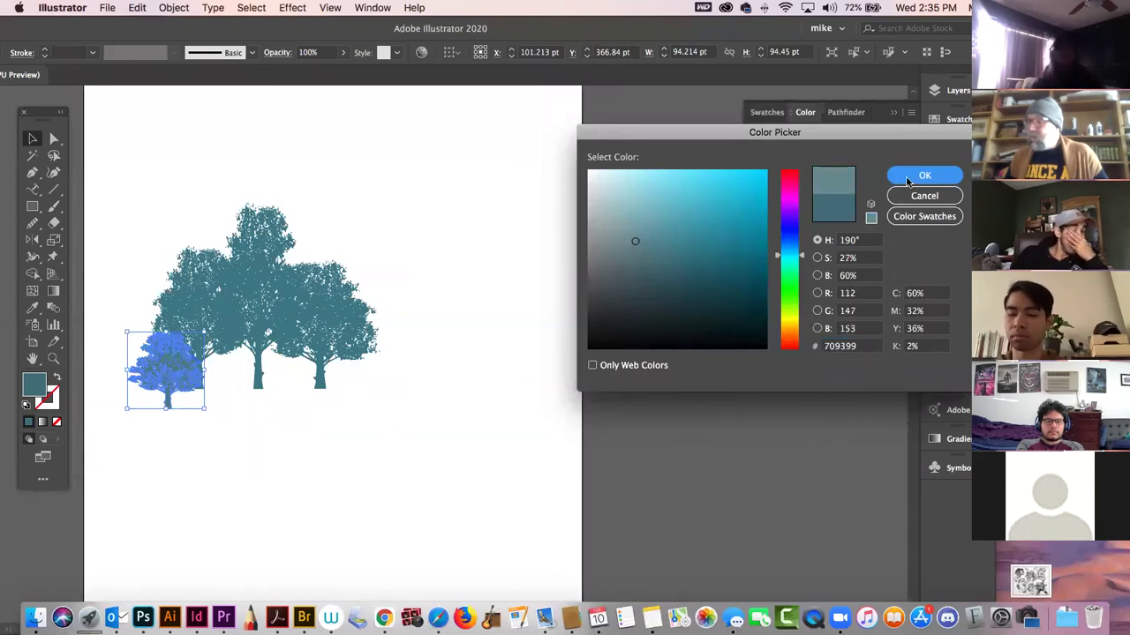
left_click(909, 180)
left_click(469, 206)
key("shift+b")
mouse_move(136, 373)
left_mouse_down()
mouse_move(148, 352)
mouse_move(176, 393)
left_mouse_up()
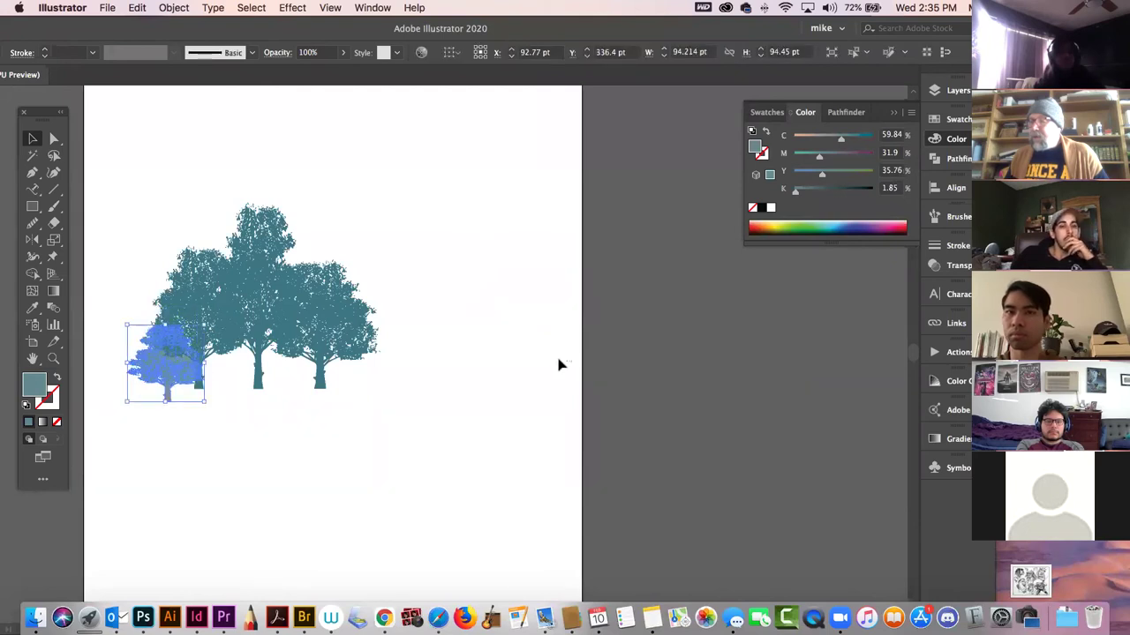
left_click(557, 365)
- Duplicate the three dark trees to the right to extend the row, and shorten the copied tall tree
left_click_drag(221, 224, 496, 346)
left_click(444, 220)
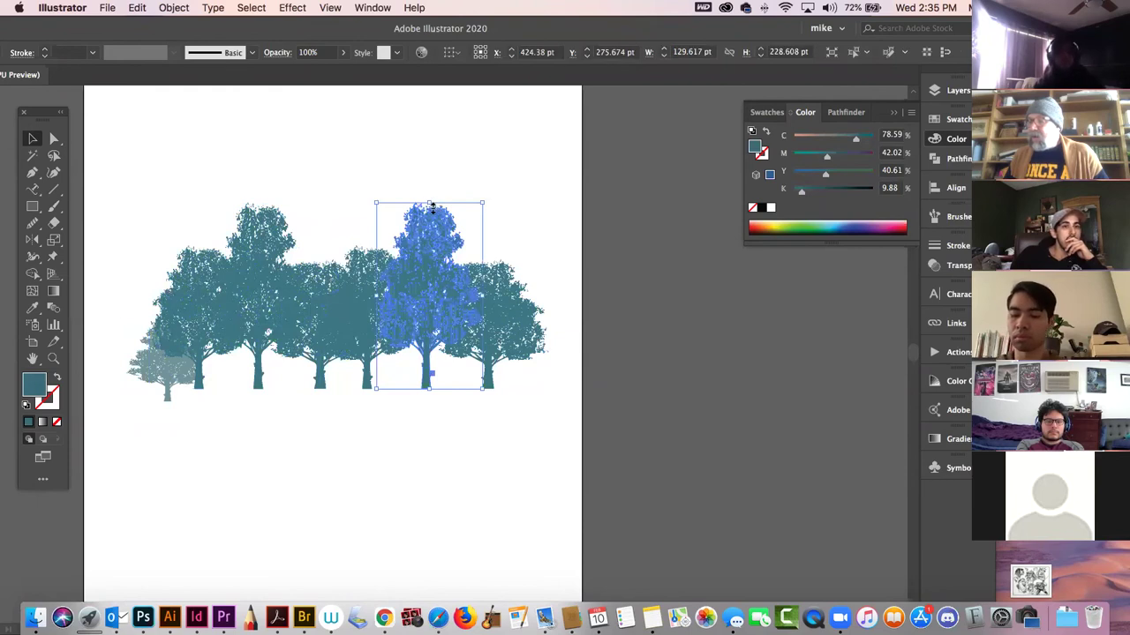
left_click(537, 328)
left_click(444, 303)
left_click(404, 292)
left_click_drag(404, 292, 406, 299)
left_click(637, 340)
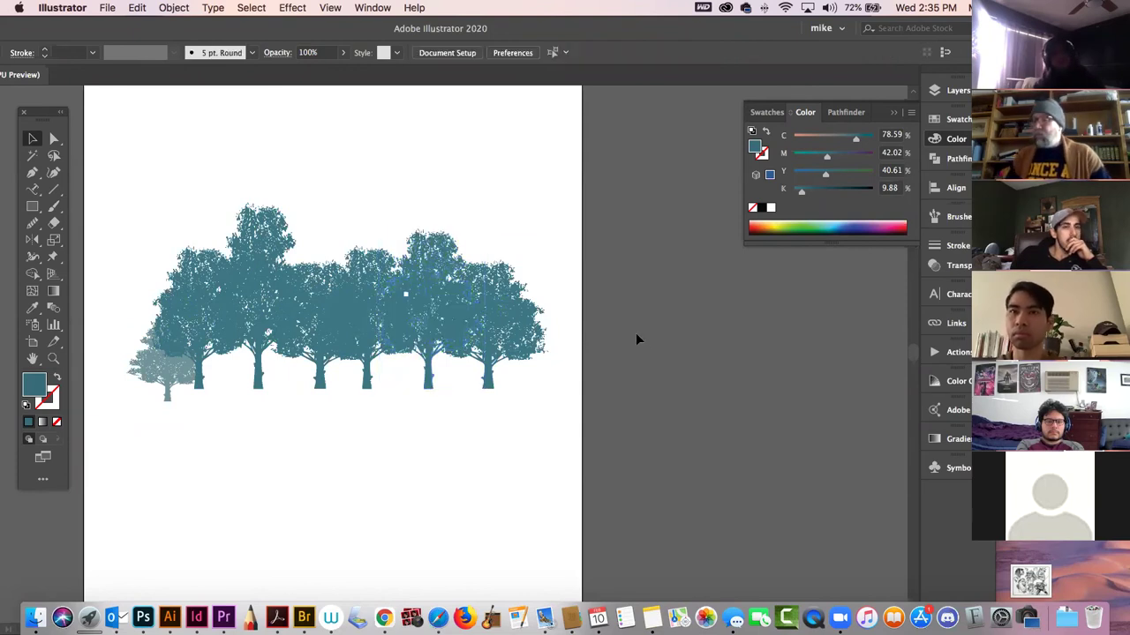
- Try deleting all the trees on the artboard, and undo the deletion
left_click_drag(130, 168, 546, 397)
key("Delete")
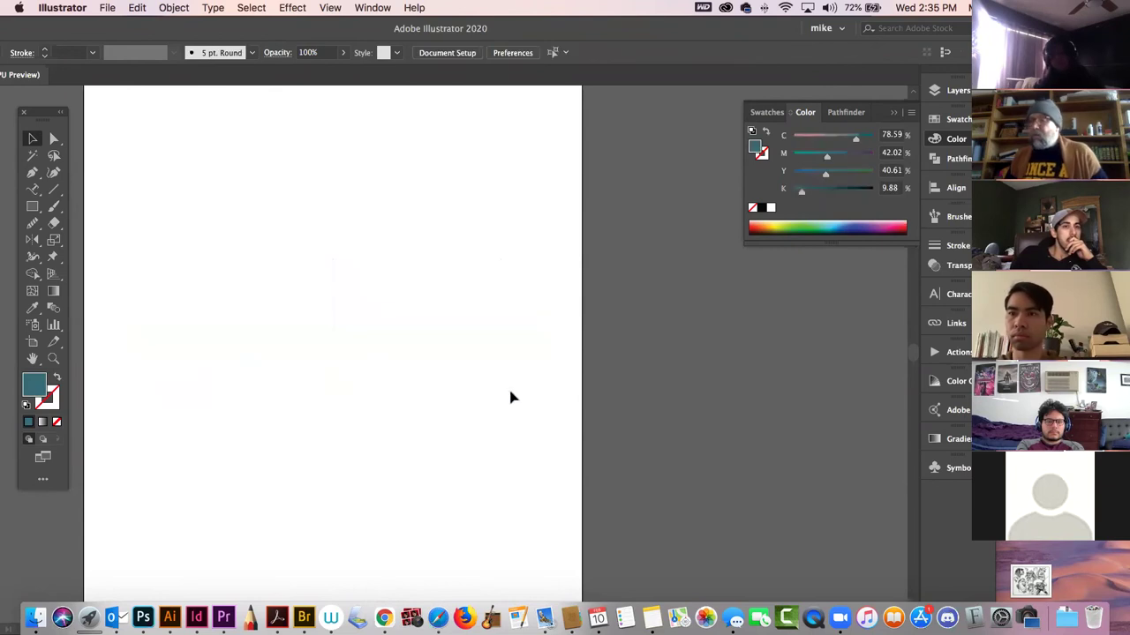
key("super+z")
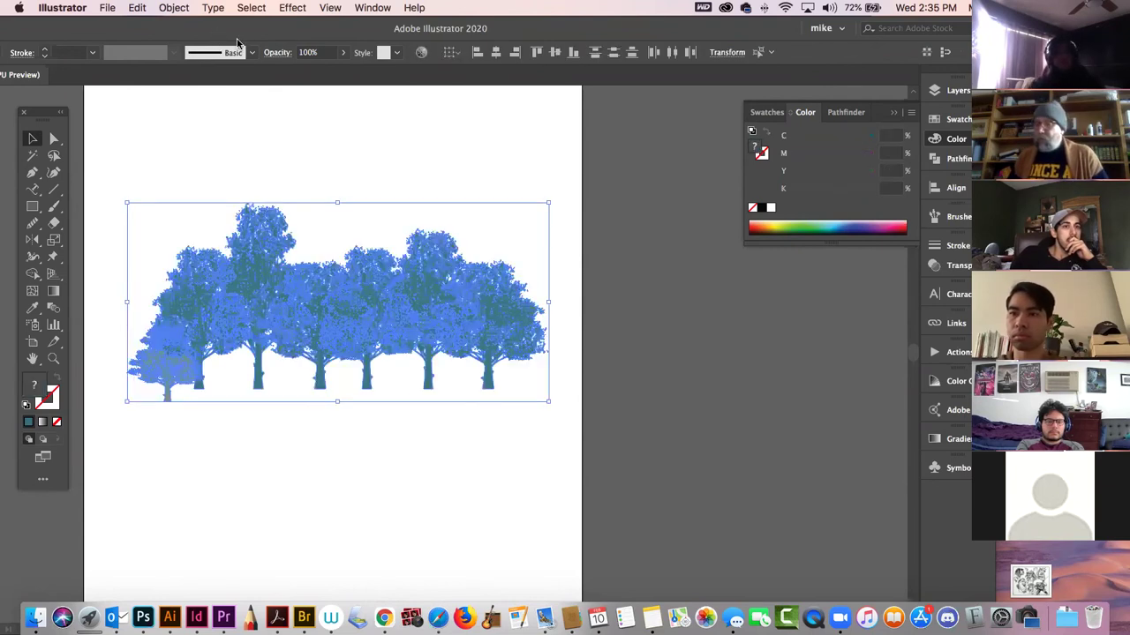
left_click(369, 131)
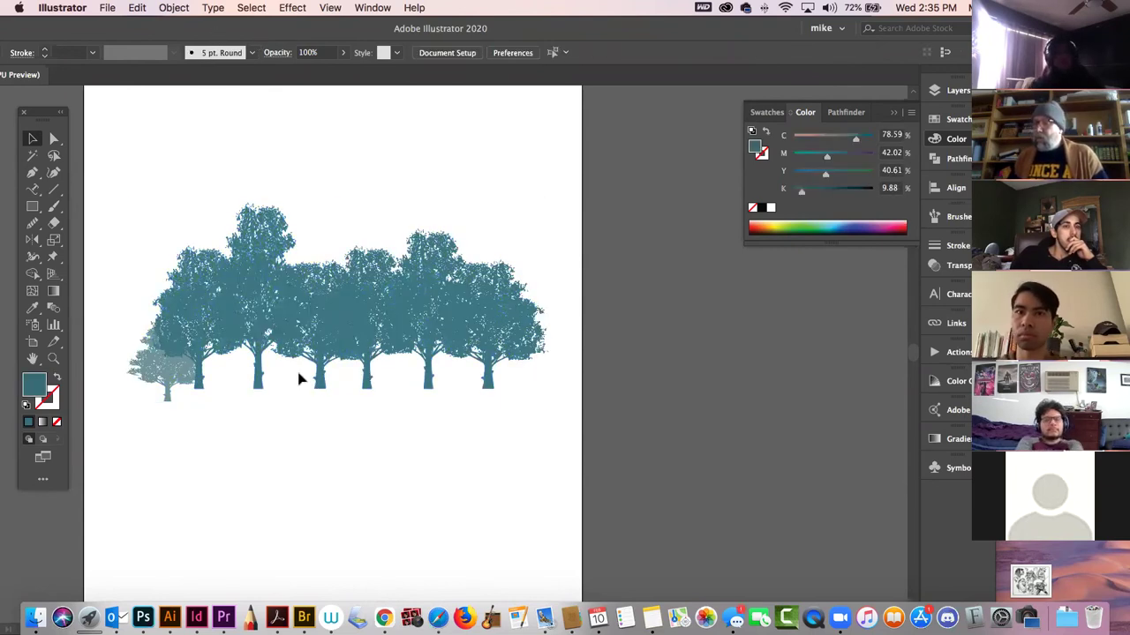
- Move the small light tree slightly down so its trunk extends below the other trunks
left_click(258, 382)
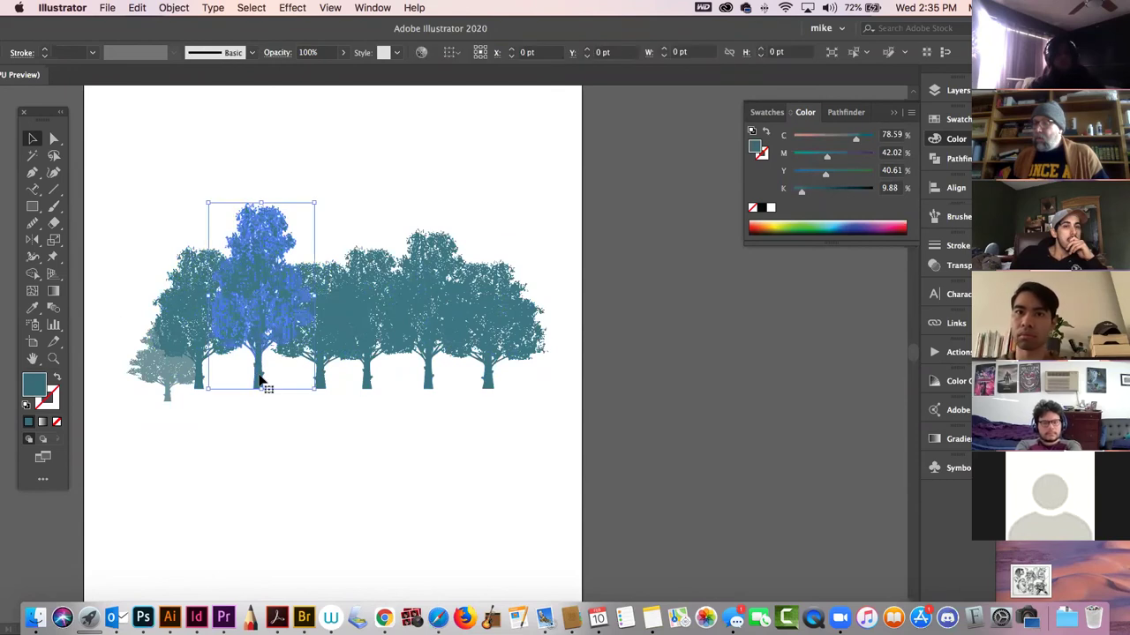
left_click(180, 378)
left_click_drag(170, 377, 173, 380)
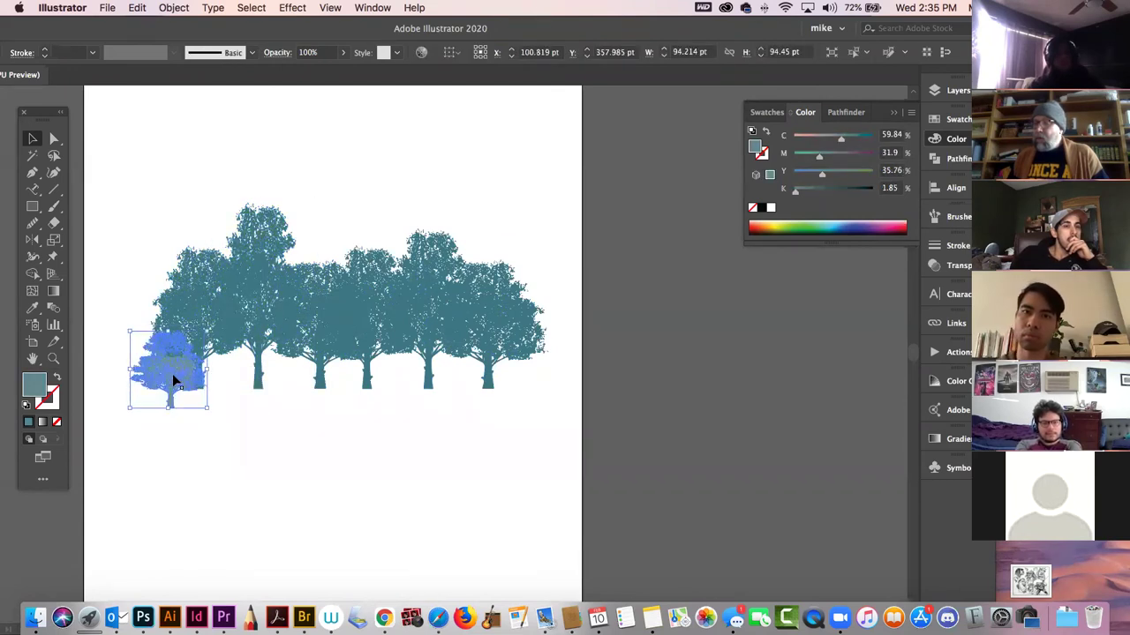
left_click(260, 415)
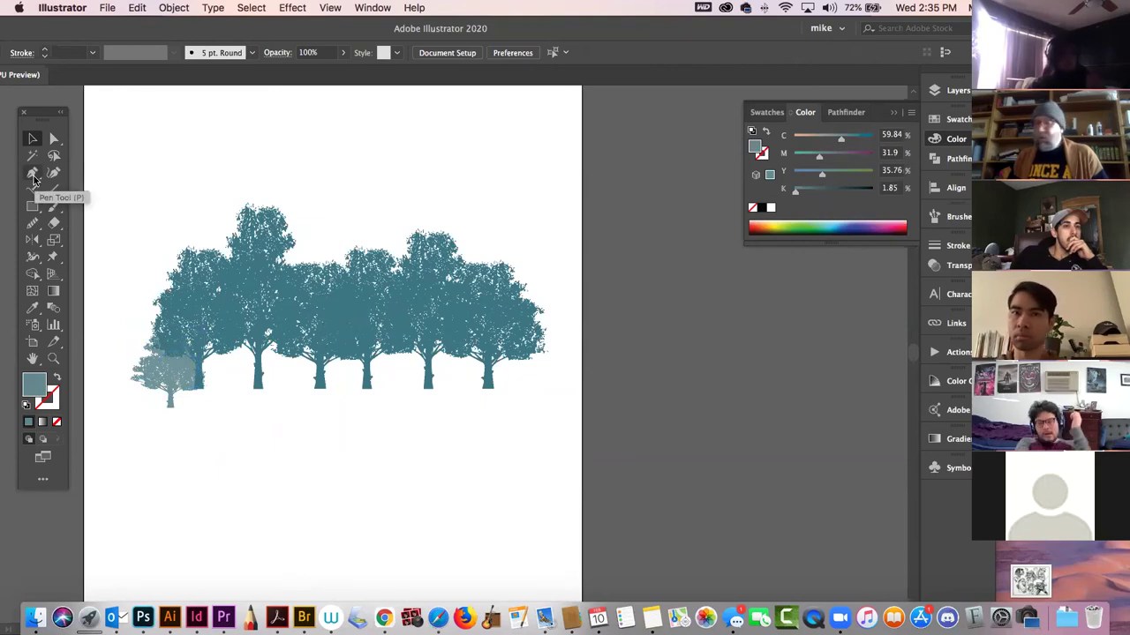
- Draw a rectangle about 96 by 54 pt over the lower trunk of the small light tree
left_click(33, 206)
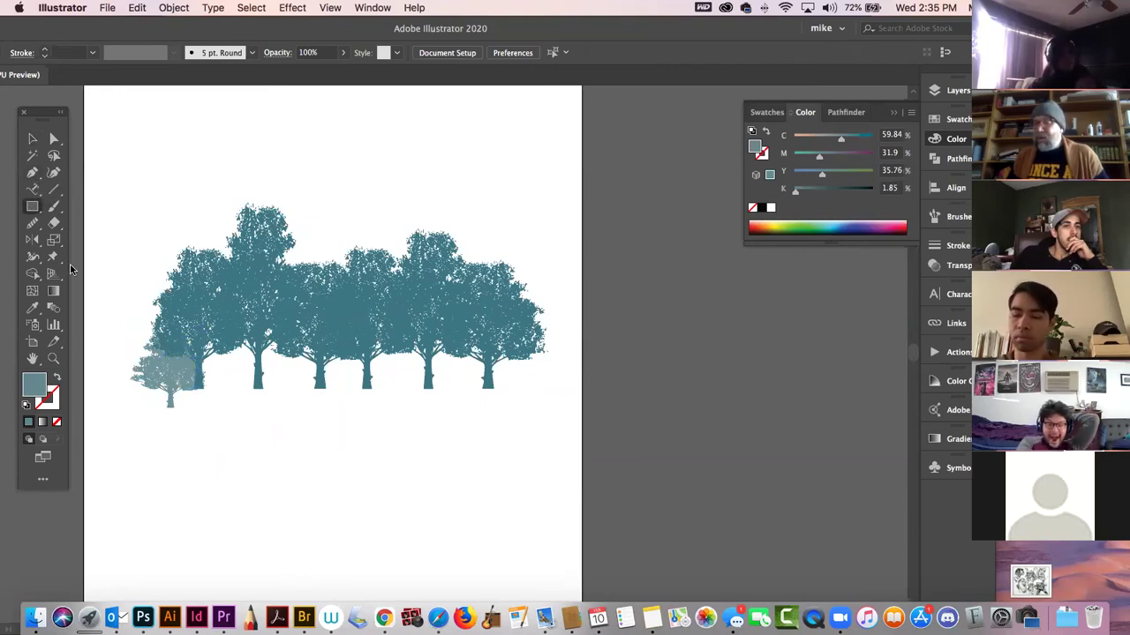
left_click_drag(139, 396, 217, 438)
left_click(33, 139)
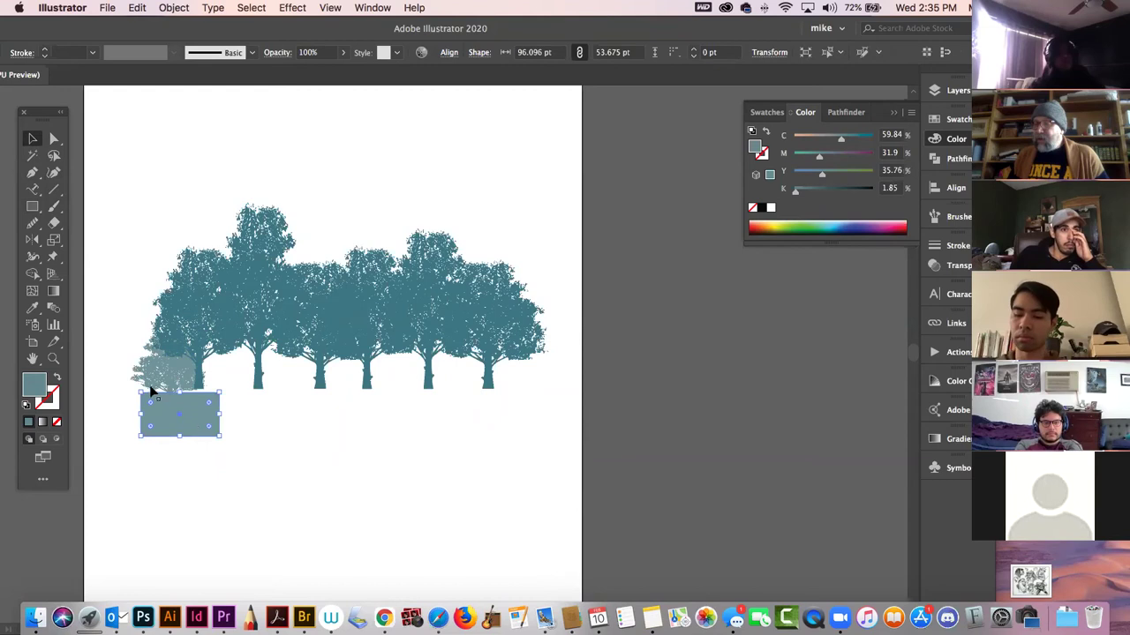
- Subtract the rectangle from the small light tree with Minus Front to cut off its lower trunk
left_click(152, 379, "shift")
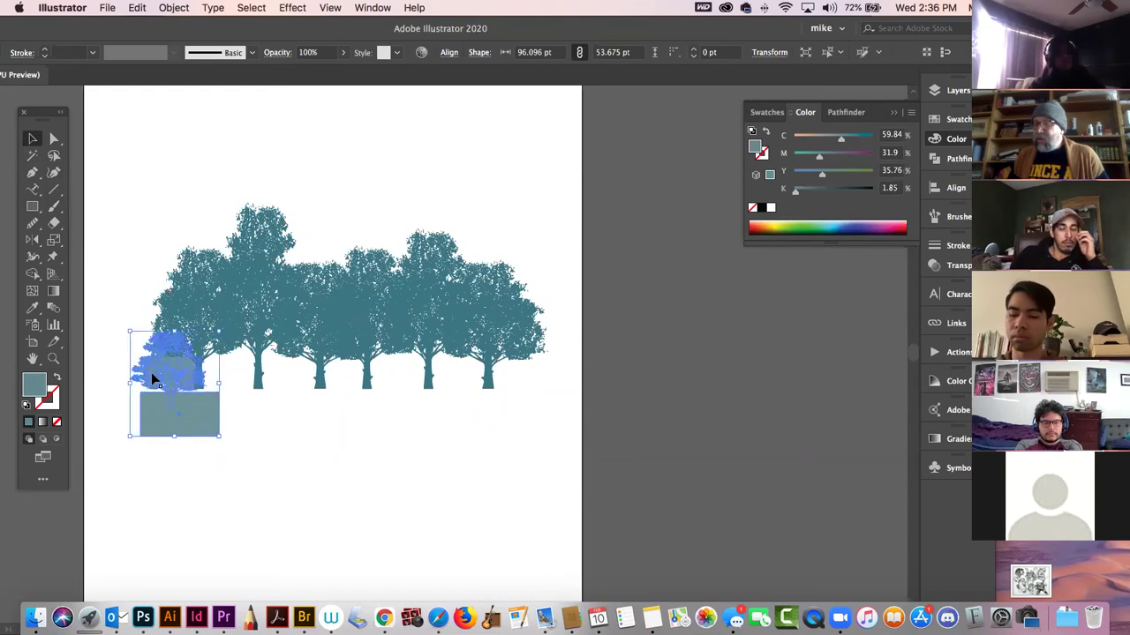
left_click(955, 159)
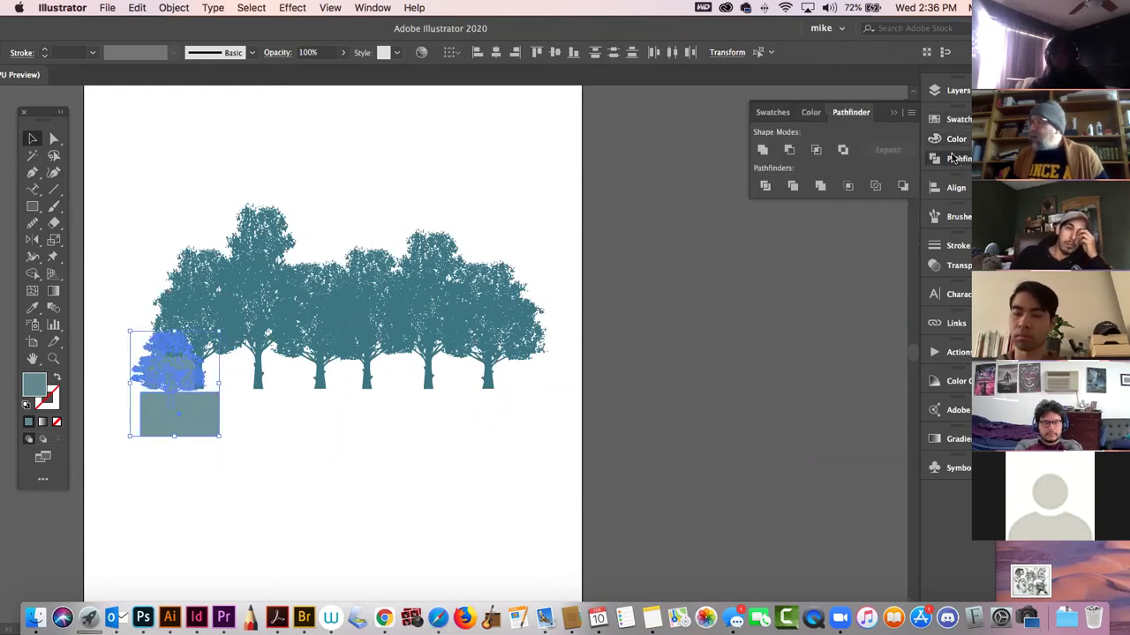
left_click(788, 150)
left_click(671, 399)
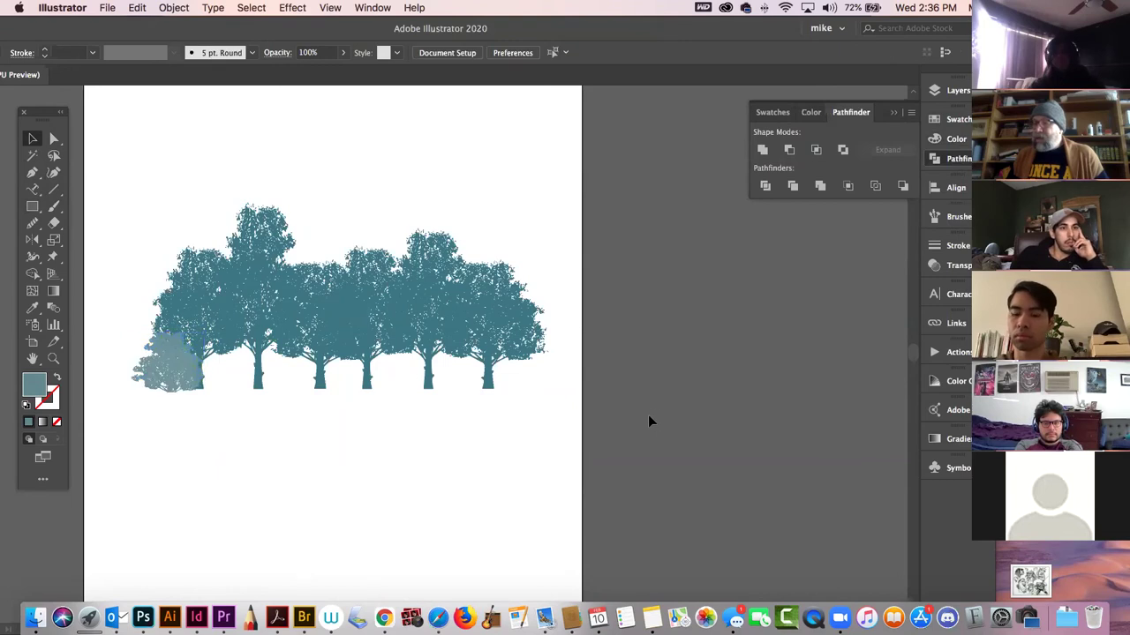
- Flatten the small light tree by lowering its upper edge, and place a copy of it over the base of the second trunk
left_click(174, 369)
left_click(742, 378)
left_click(167, 335)
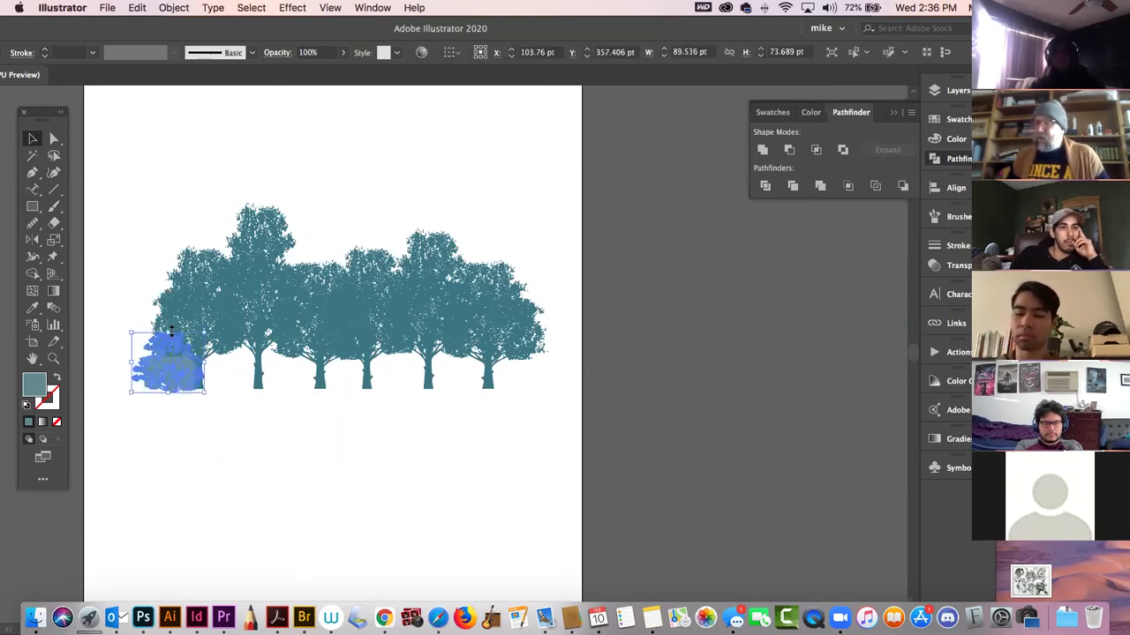
left_click(255, 456)
left_click_drag(177, 371, 221, 374)
left_click(305, 490)
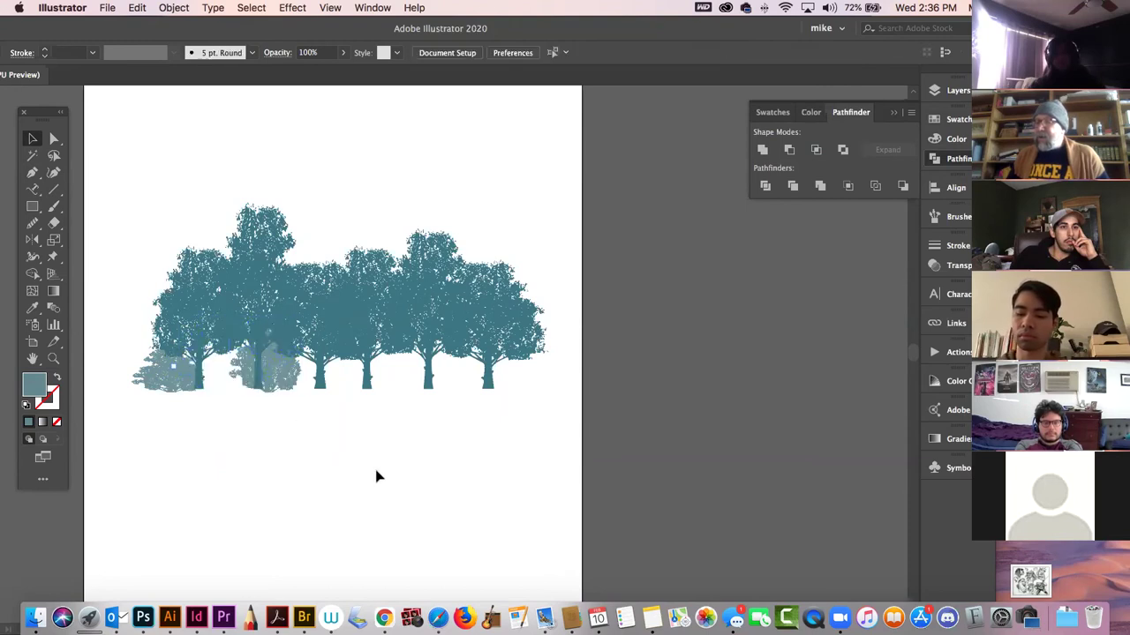
- Add another light tree copy at the third trunk, stretched upward past the dark crown and shifted slightly left
left_click(342, 371)
left_click_drag(329, 314, 330, 247)
left_click(668, 490)
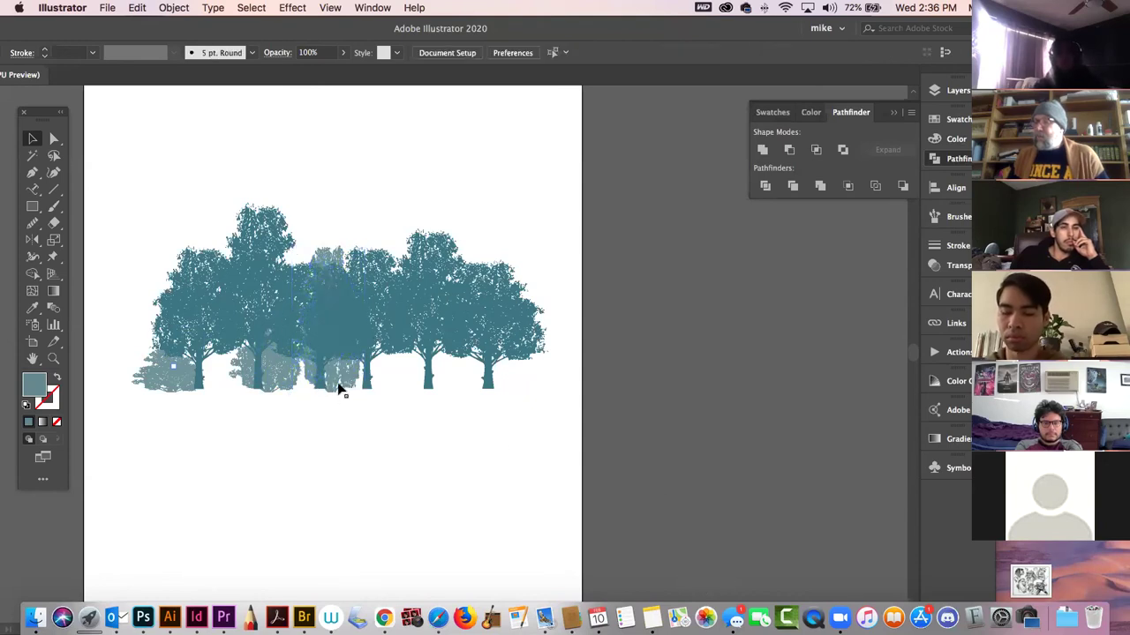
left_click_drag(326, 378, 312, 378)
left_click(618, 393)
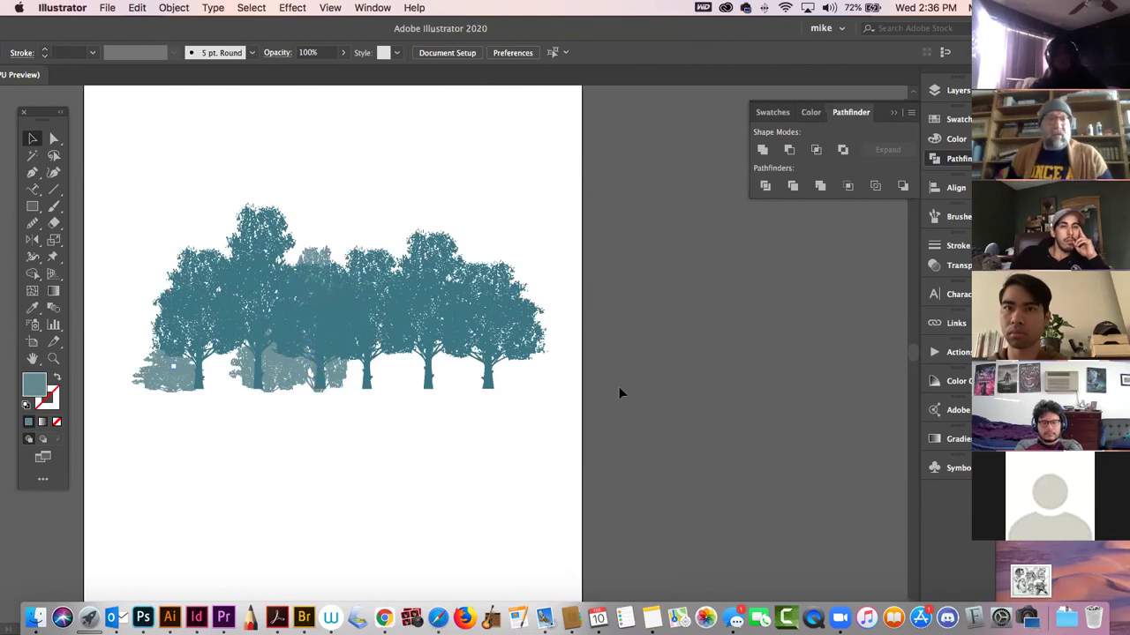
- Delete all the trees and place the black-and-white portrait photo on the artboard
left_click_drag(134, 178, 638, 481)
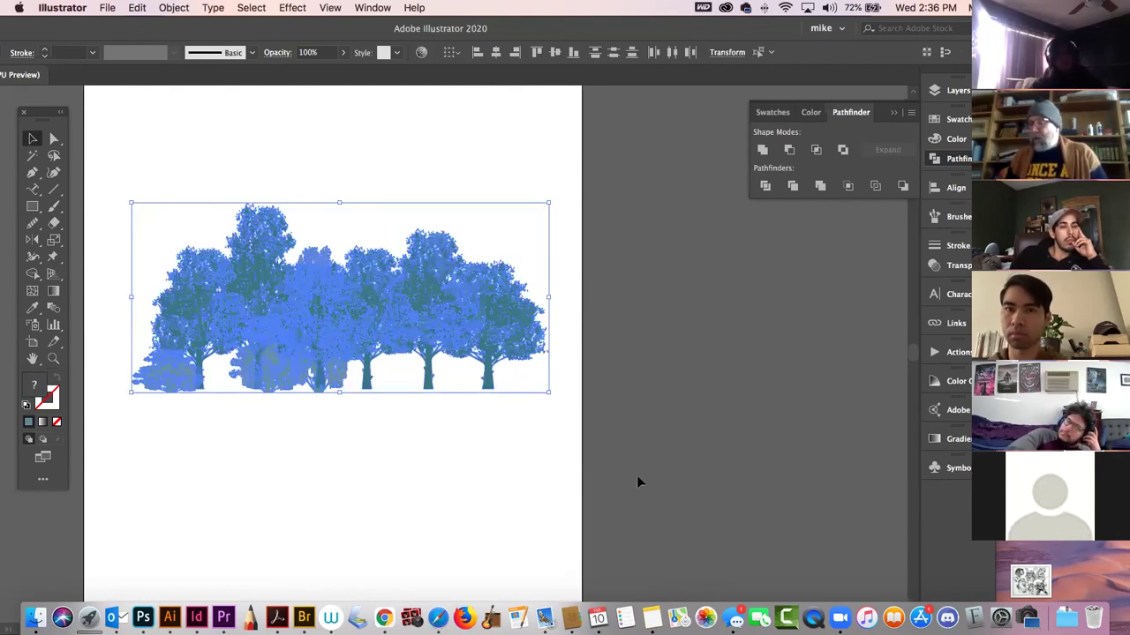
key("Delete")
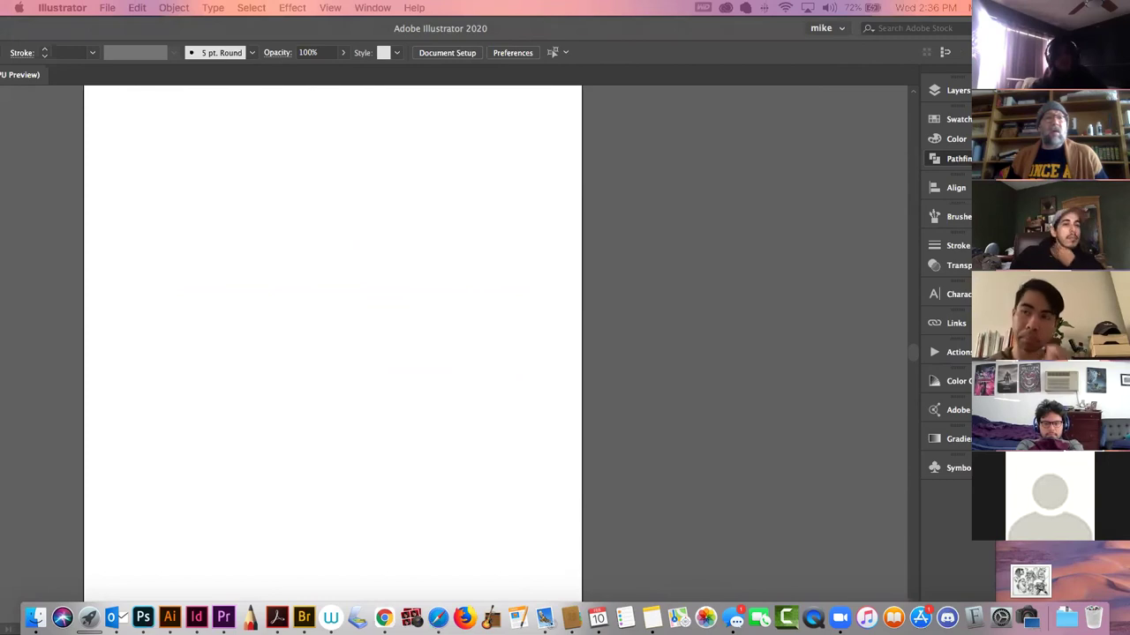
key("space")
key("space")
left_click_drag(75, 374, 368, 392)
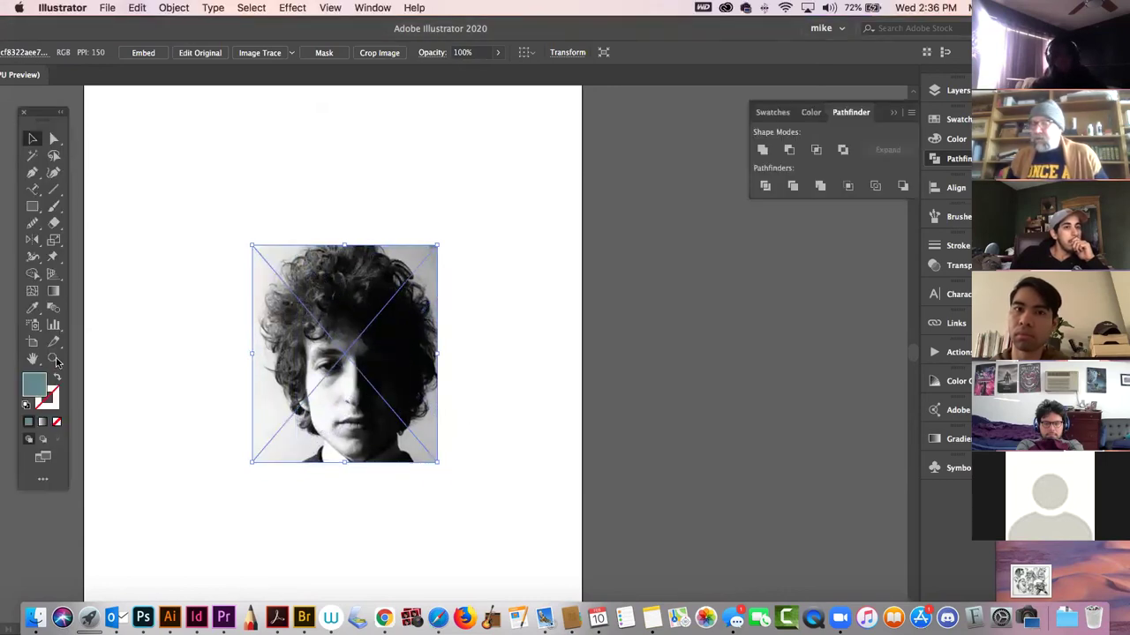
- Start an Image Trace of the portrait photo in black and white with Preview and Ignore White enabled
left_click(176, 8)
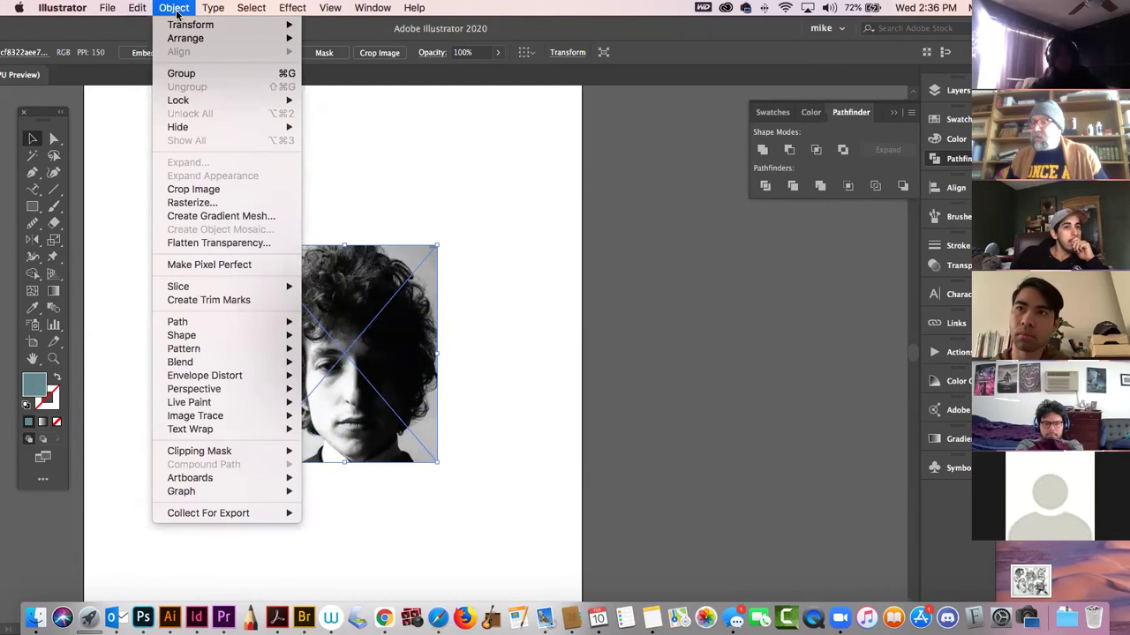
mouse_move(372, 7)
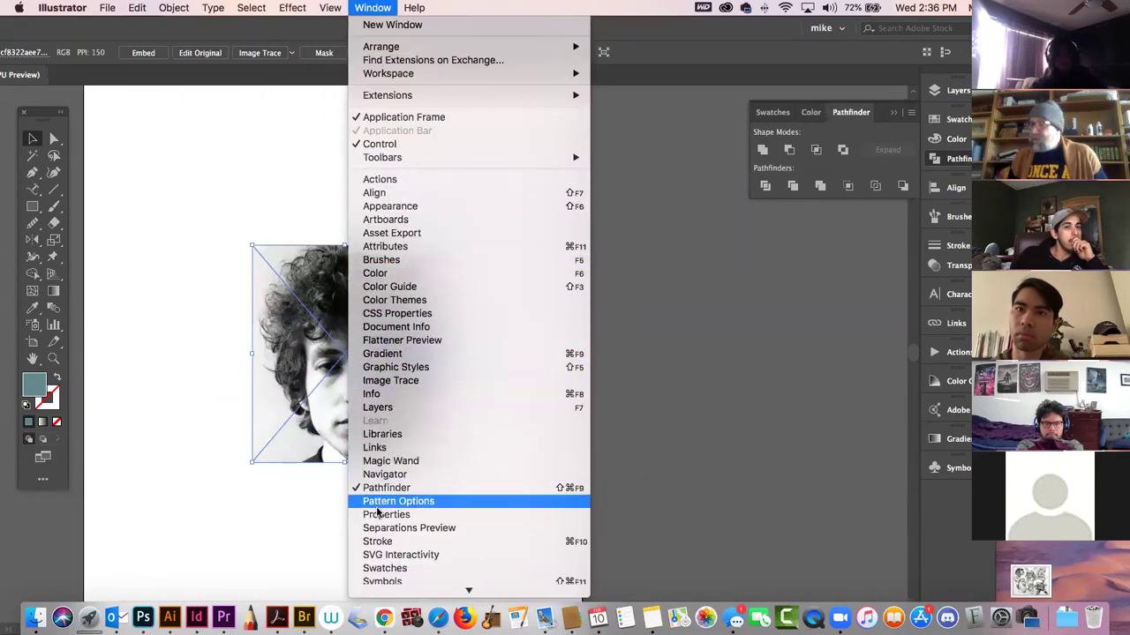
left_click(406, 384)
mouse_move(499, 65)
left_mouse_down()
mouse_move(514, 98)
mouse_move(665, 129)
left_mouse_up()
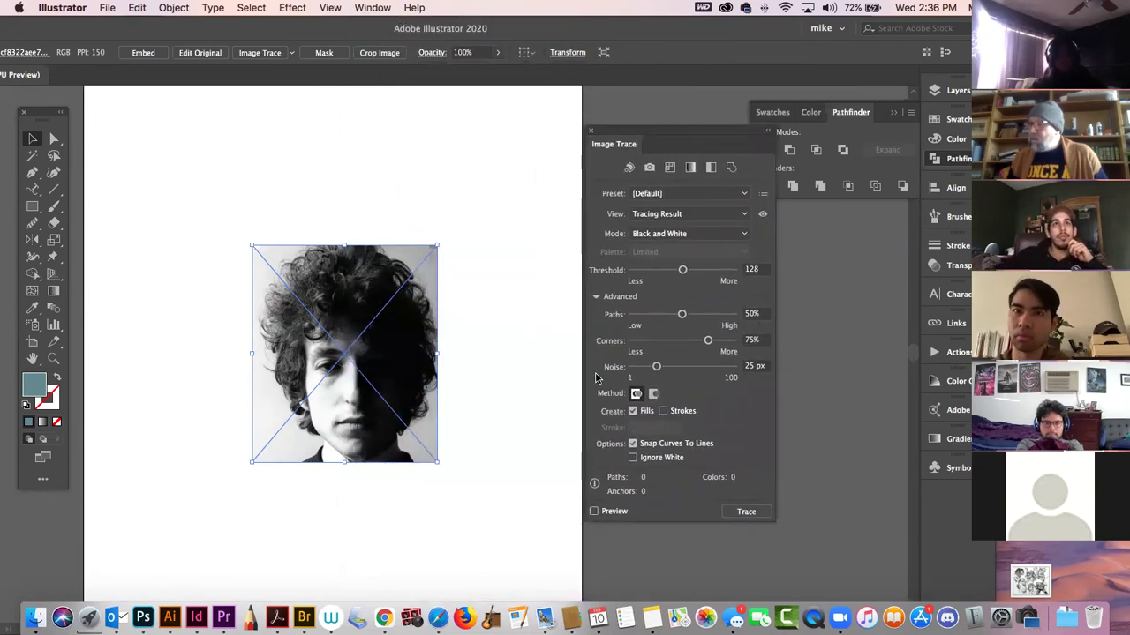
left_click(595, 512)
left_click(632, 457)
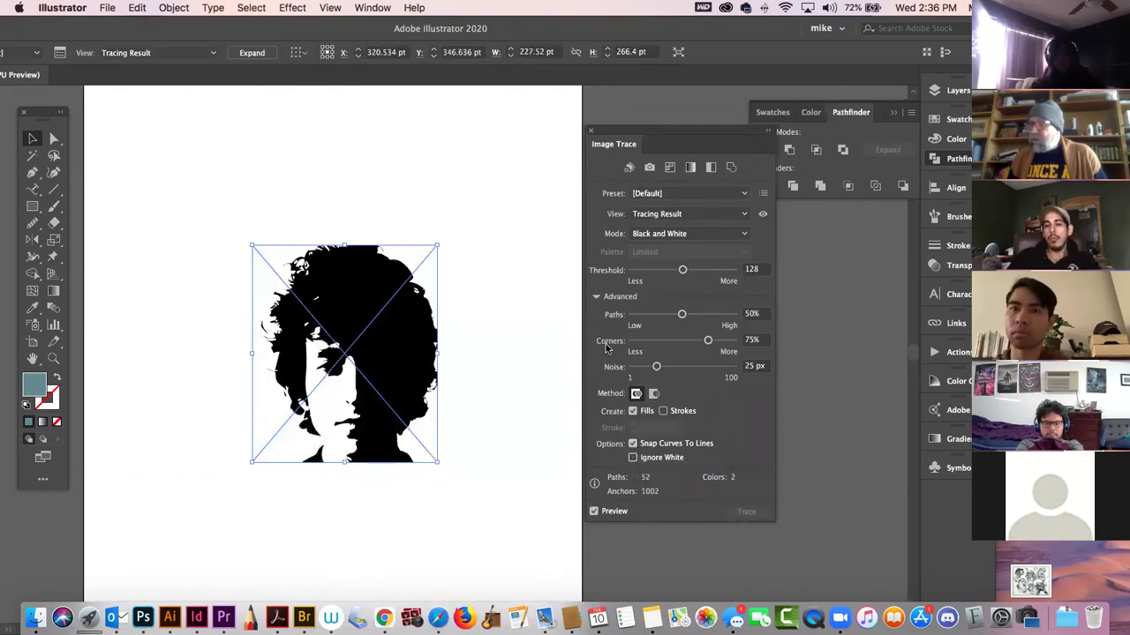
- Refine the portrait trace with threshold 101, paths 96%, corners 90% and noise 1 px, keeping the Black and White mode
left_click_drag(685, 273, 713, 270)
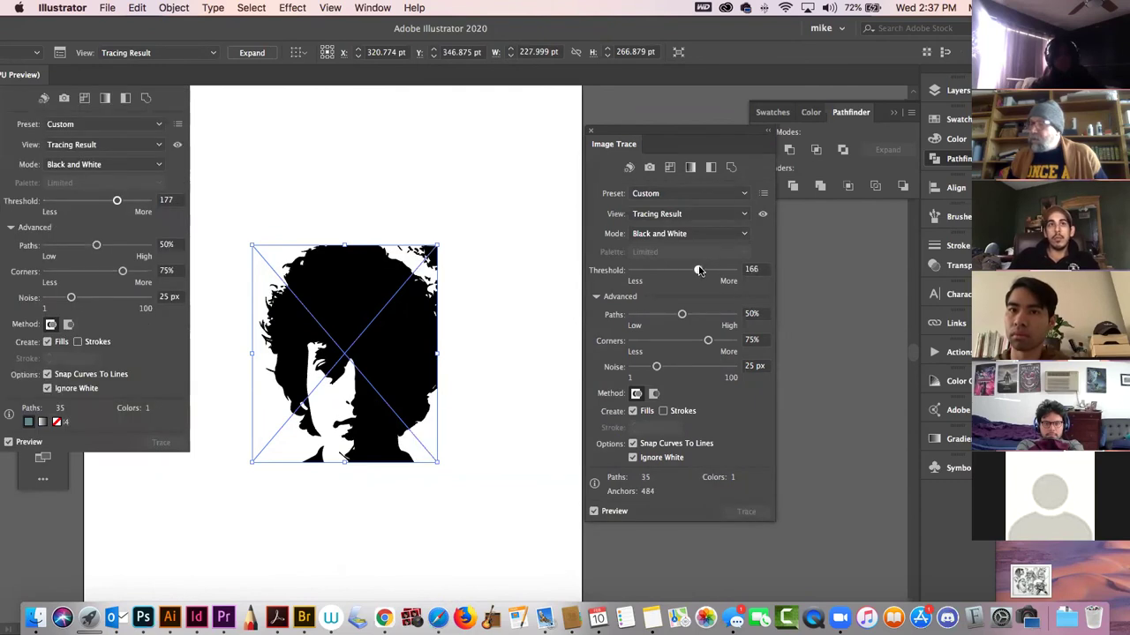
left_click_drag(698, 270, 698, 271)
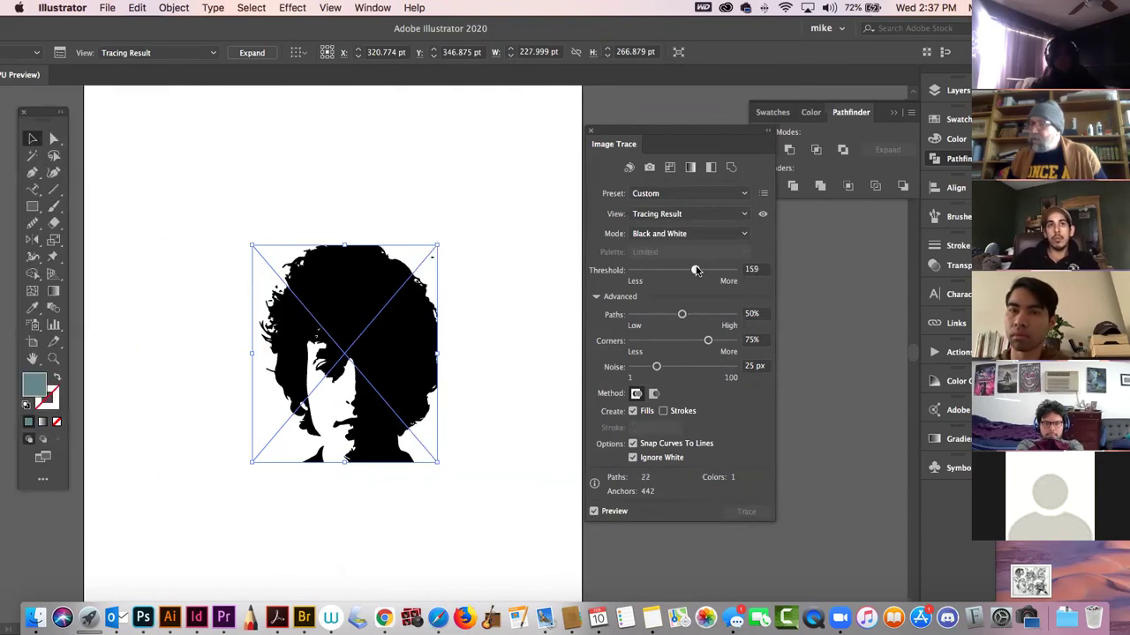
left_click_drag(684, 315, 729, 315)
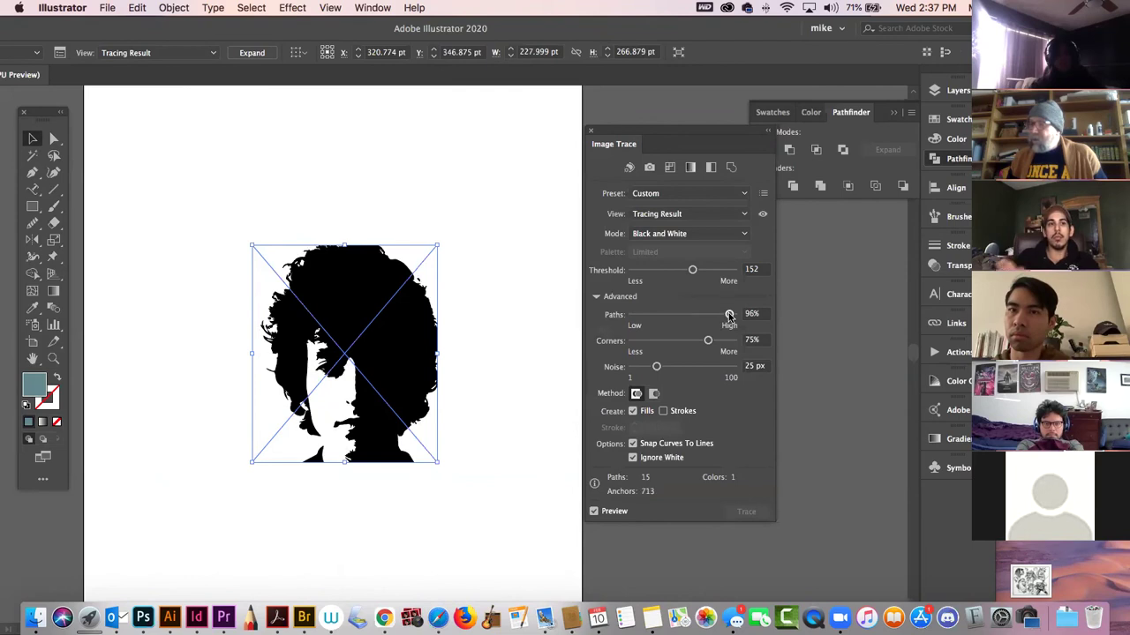
mouse_move(656, 366)
left_mouse_down()
mouse_move(687, 371)
mouse_move(636, 368)
left_mouse_up()
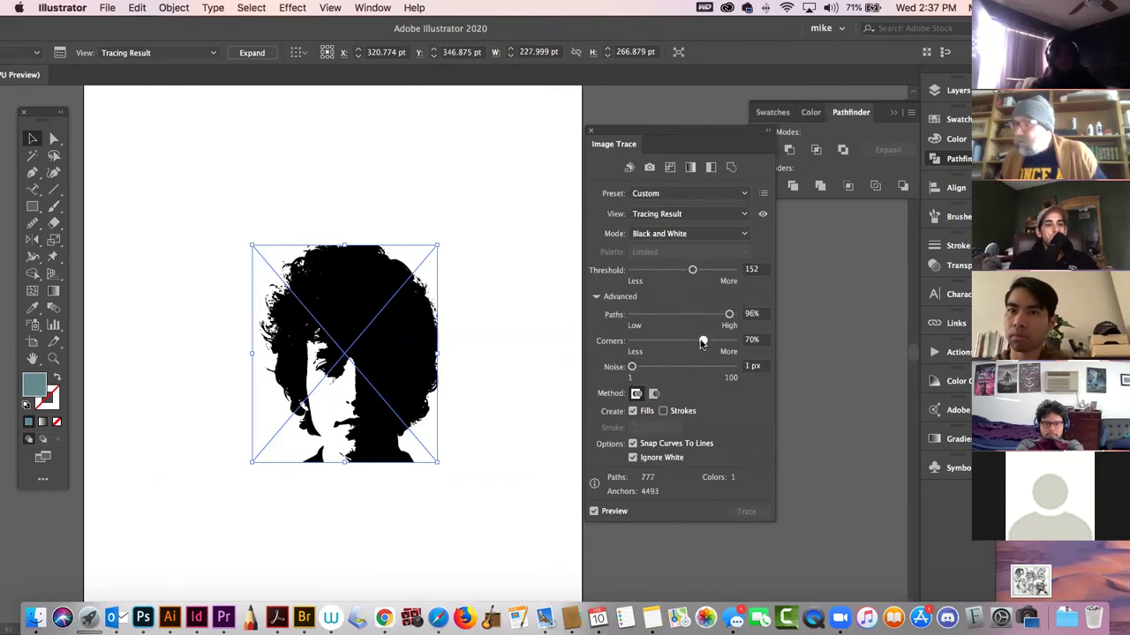
left_click_drag(702, 343, 712, 342)
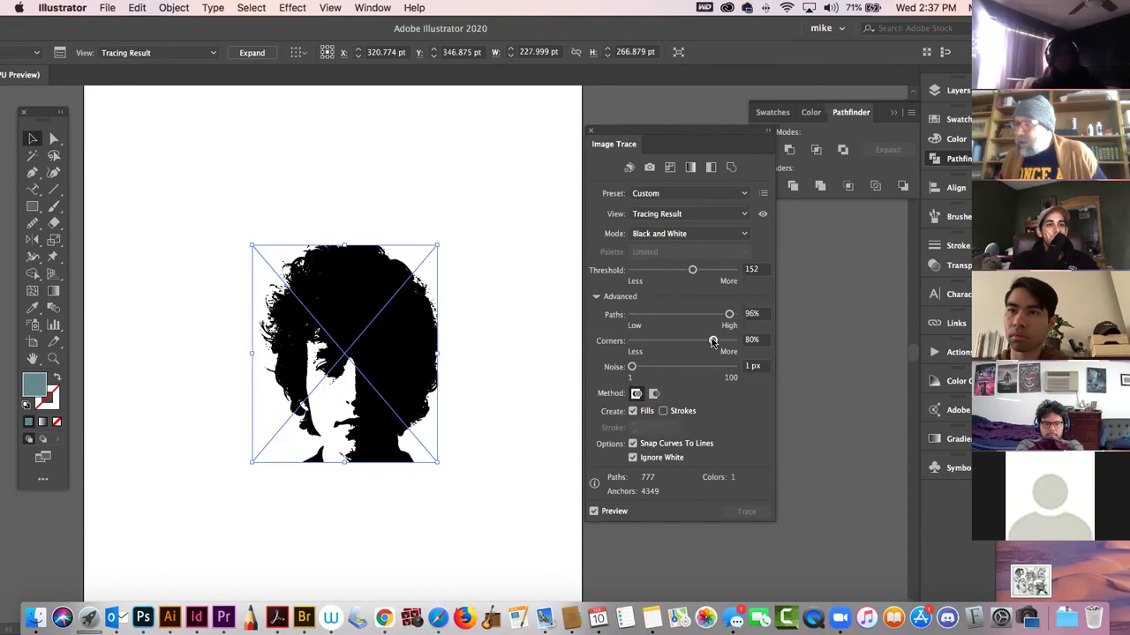
left_click_drag(721, 341, 726, 343)
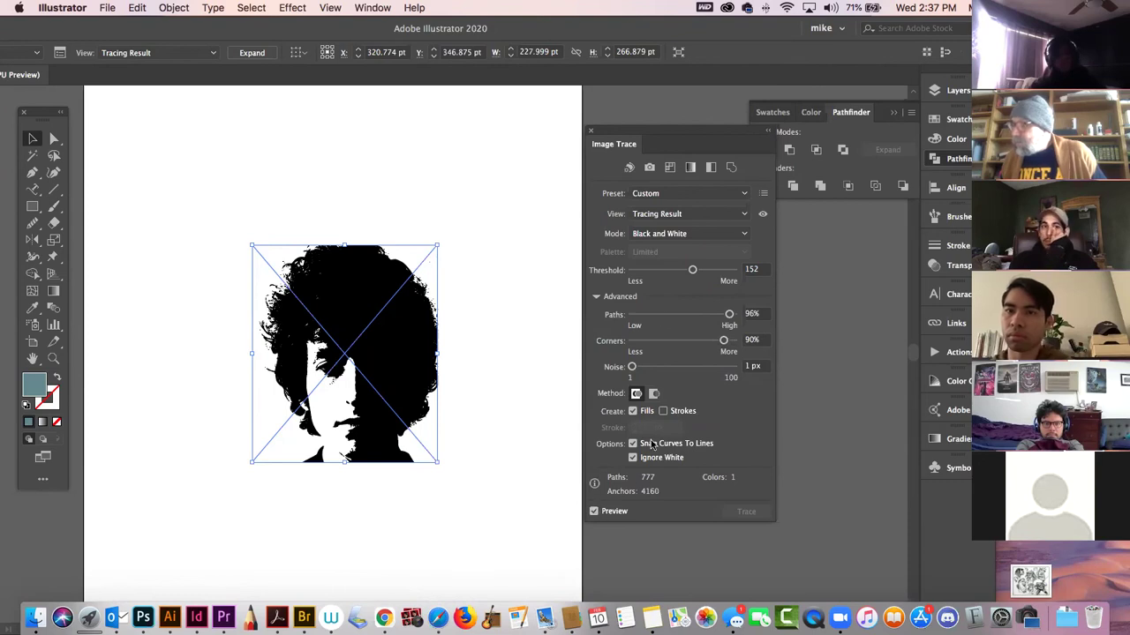
mouse_move(691, 269)
left_mouse_down()
mouse_move(727, 274)
mouse_move(650, 274)
mouse_move(664, 272)
left_mouse_up()
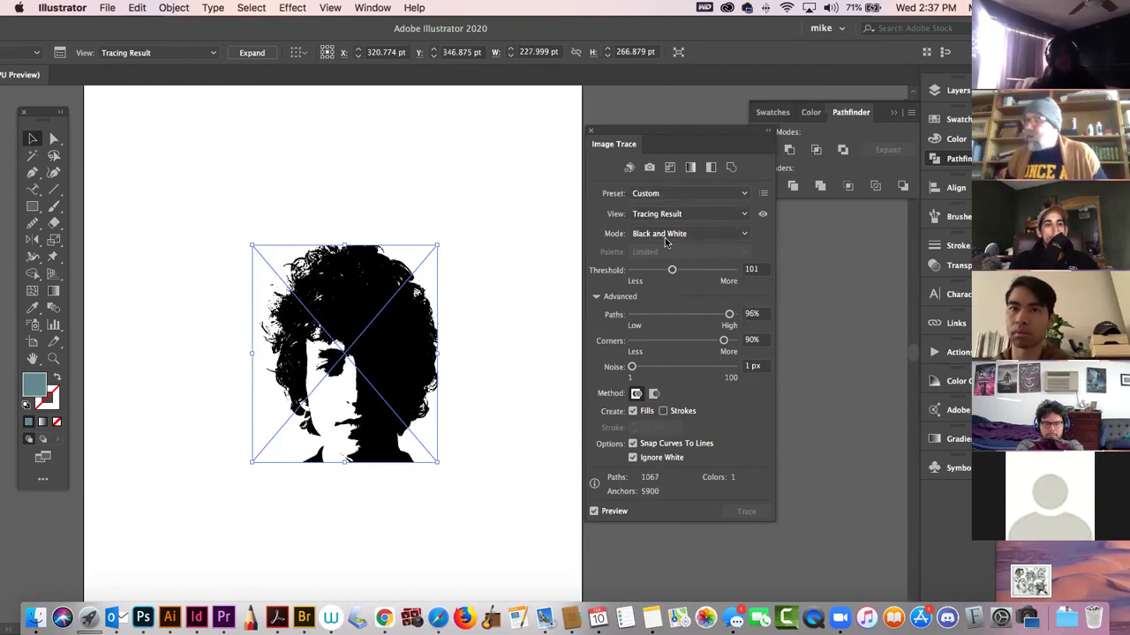
left_click(669, 235)
left_click(702, 281)
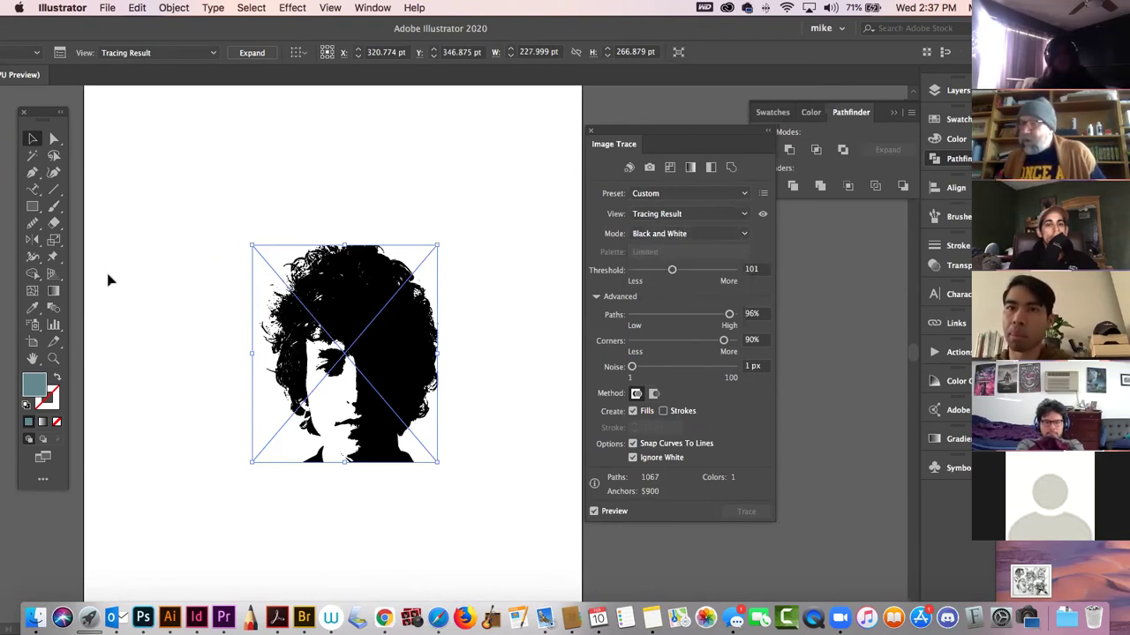
- Expand the traced portrait's object and fill into vector shapes, and select the resulting artwork
left_click(174, 7)
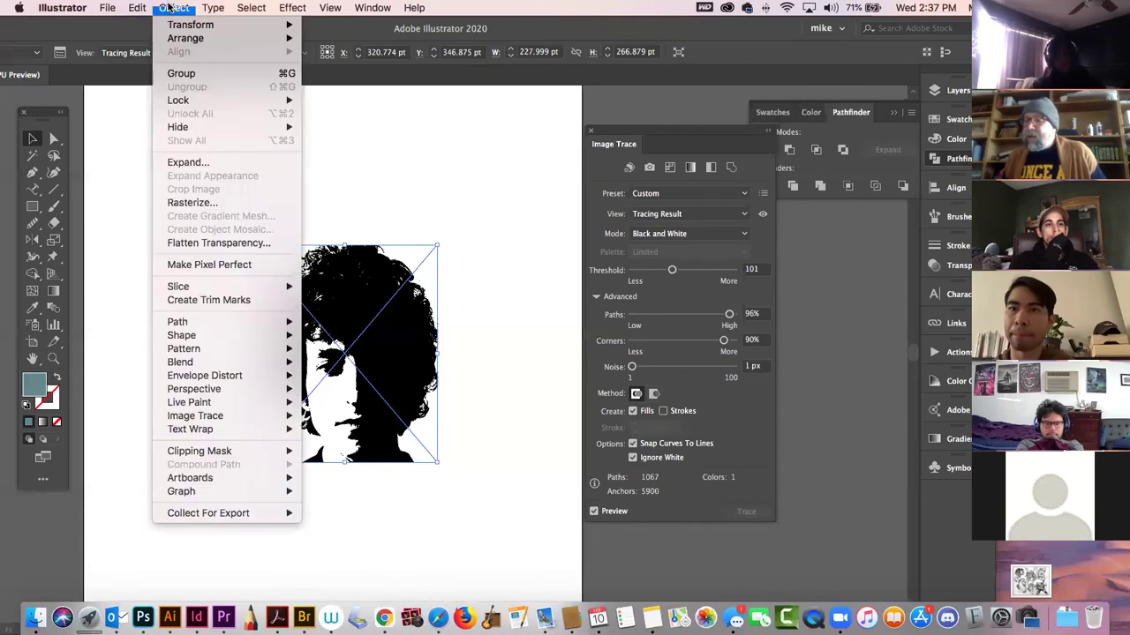
left_click(185, 163)
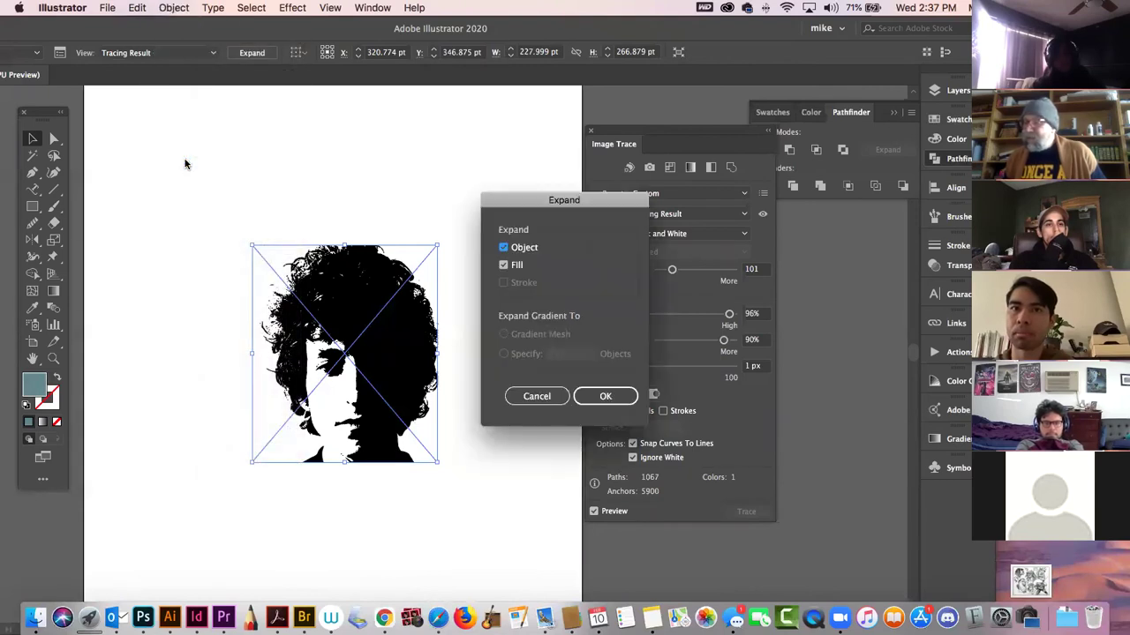
left_click(605, 396)
left_click(260, 253)
left_click(344, 291)
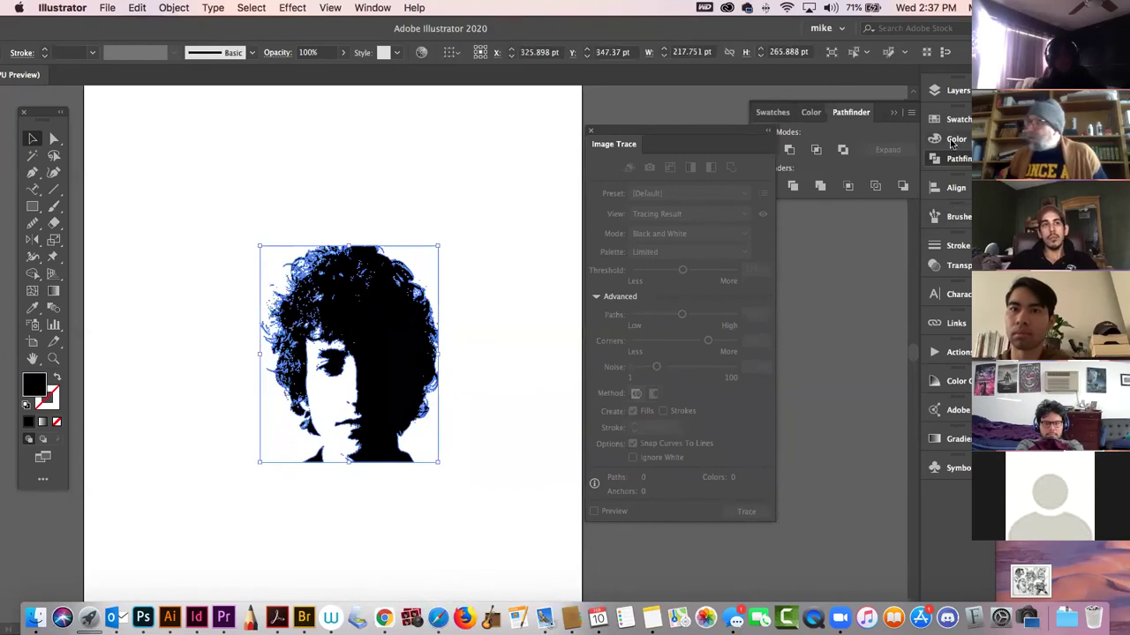
- Try an orange and a red swatch as the fill of the portrait silhouette
left_click(953, 139)
left_click(968, 139)
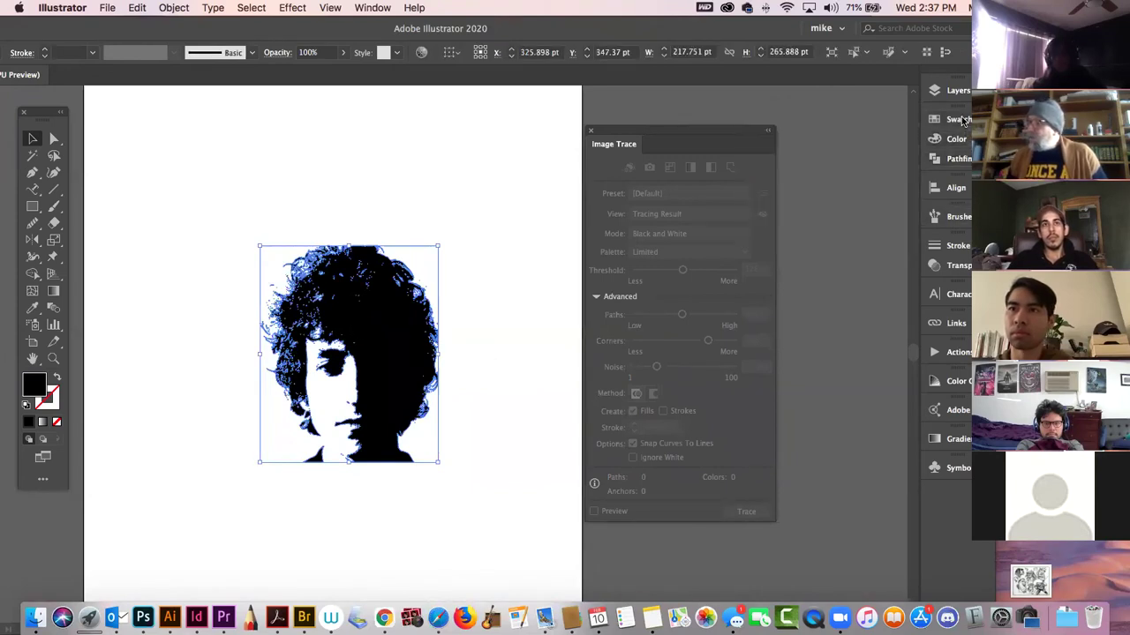
left_click(961, 119)
left_click(884, 157)
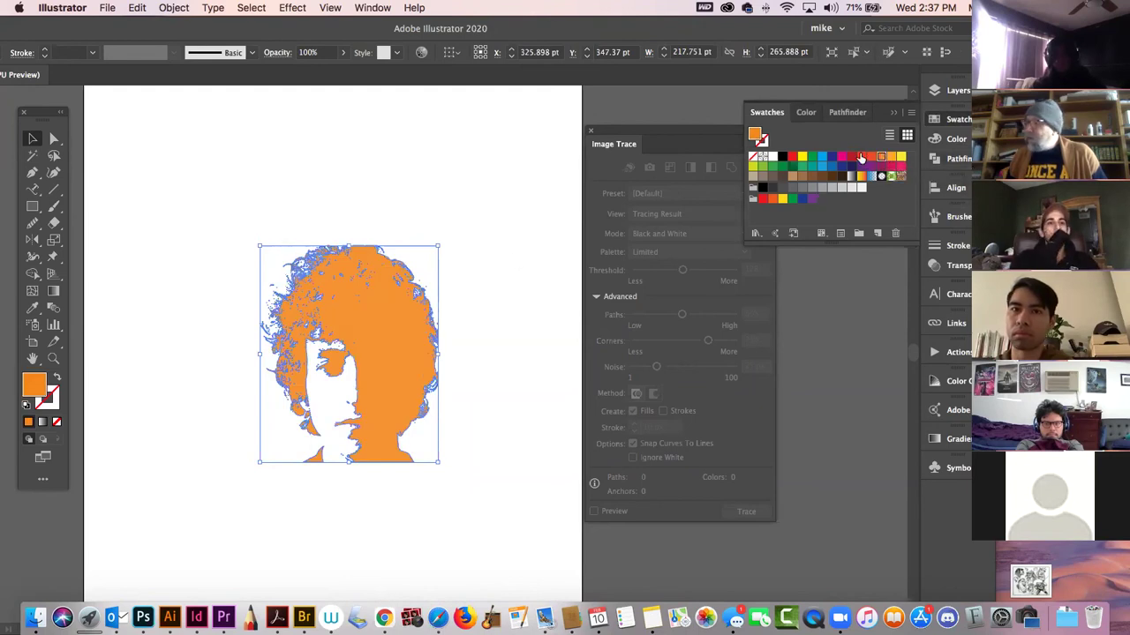
left_click(860, 157)
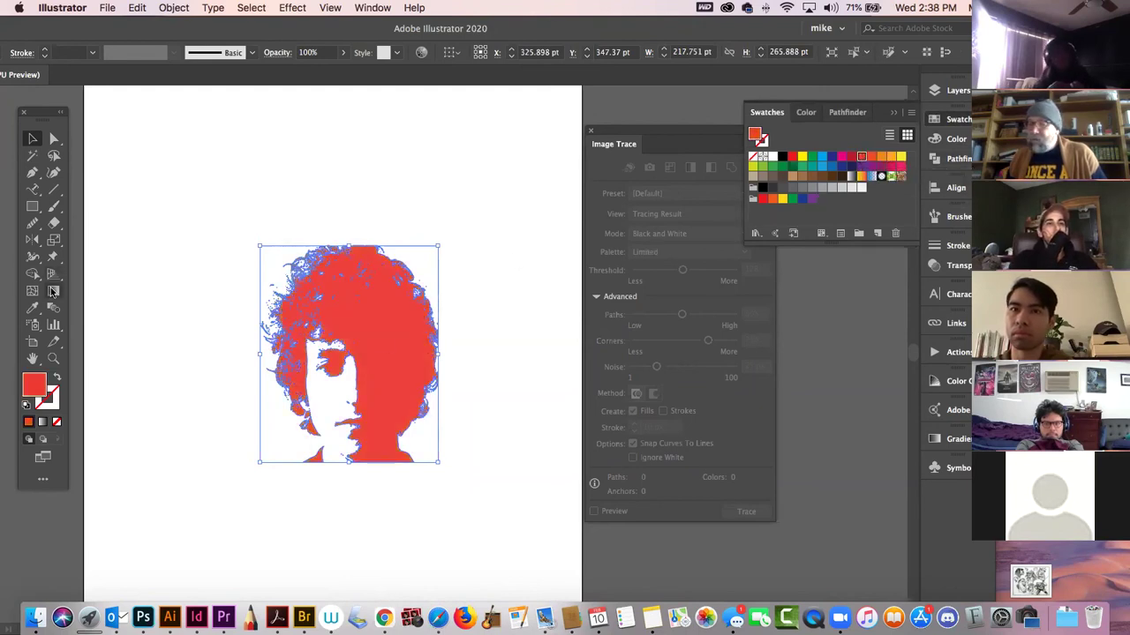
- Fill the portrait silhouette with a linear white-to-black gradient at 0°
left_click(53, 291)
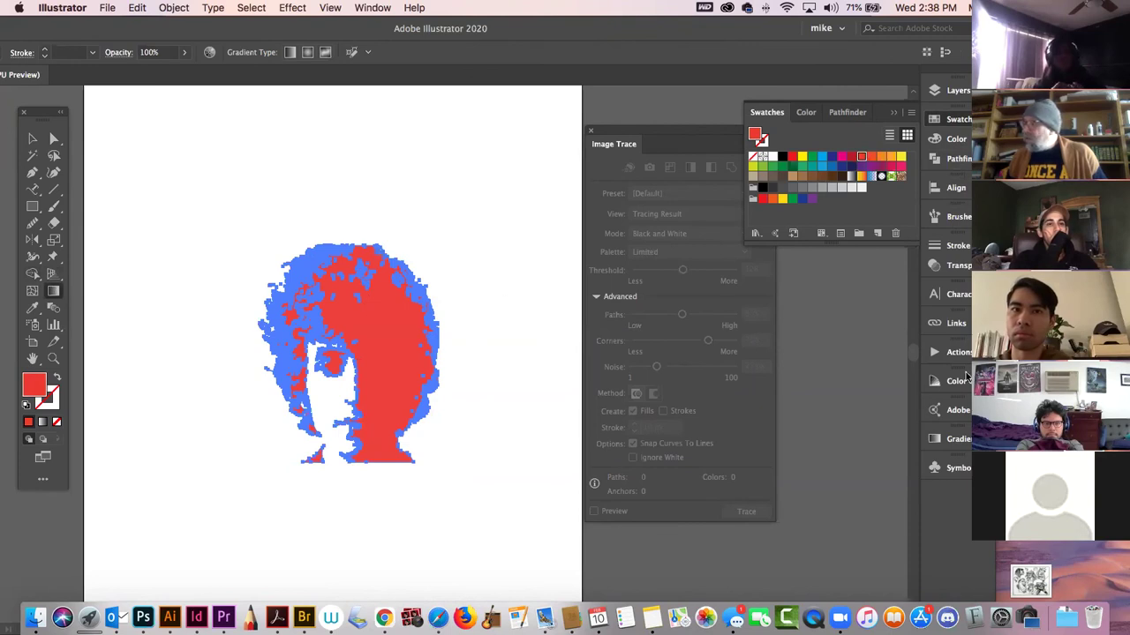
left_click(949, 439)
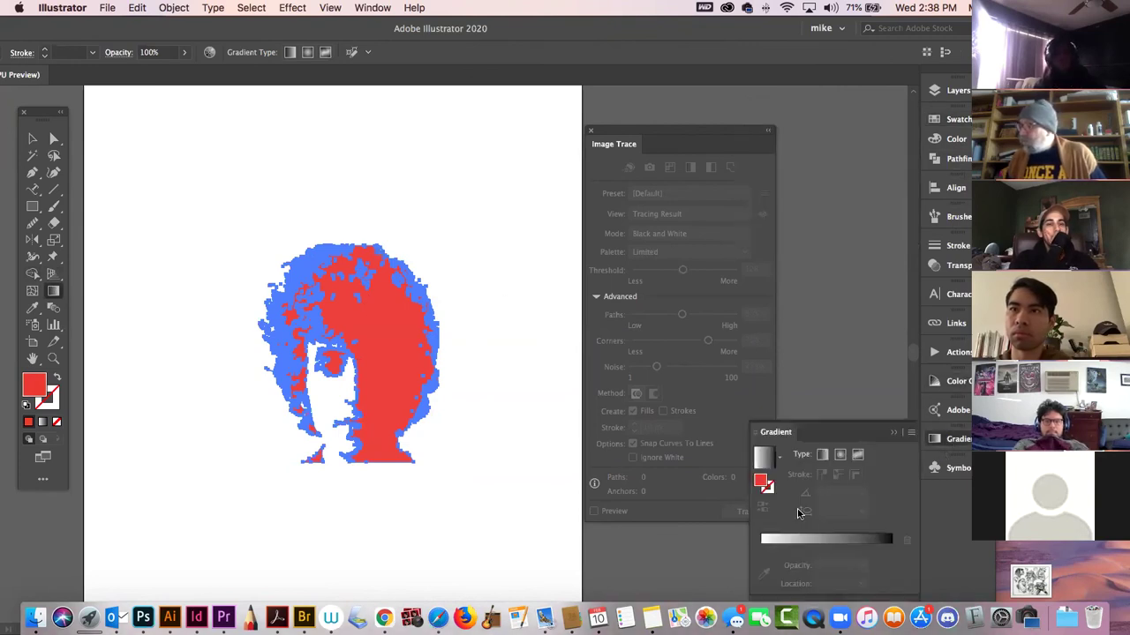
left_click(803, 538)
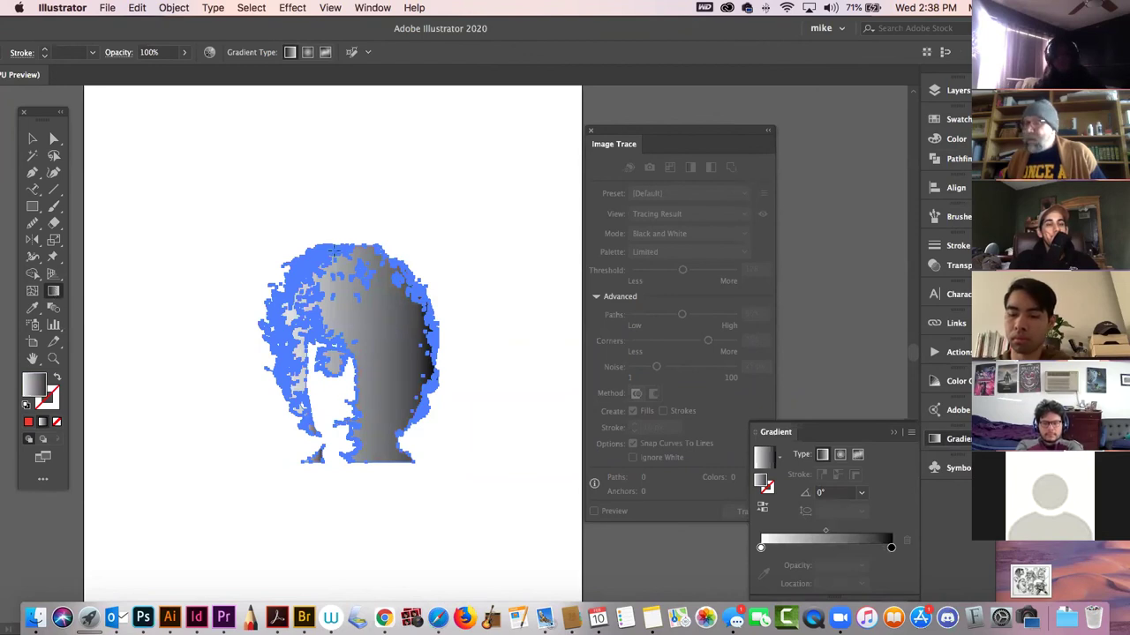
- Hide the gradient annotator and show it again
left_click(336, 7)
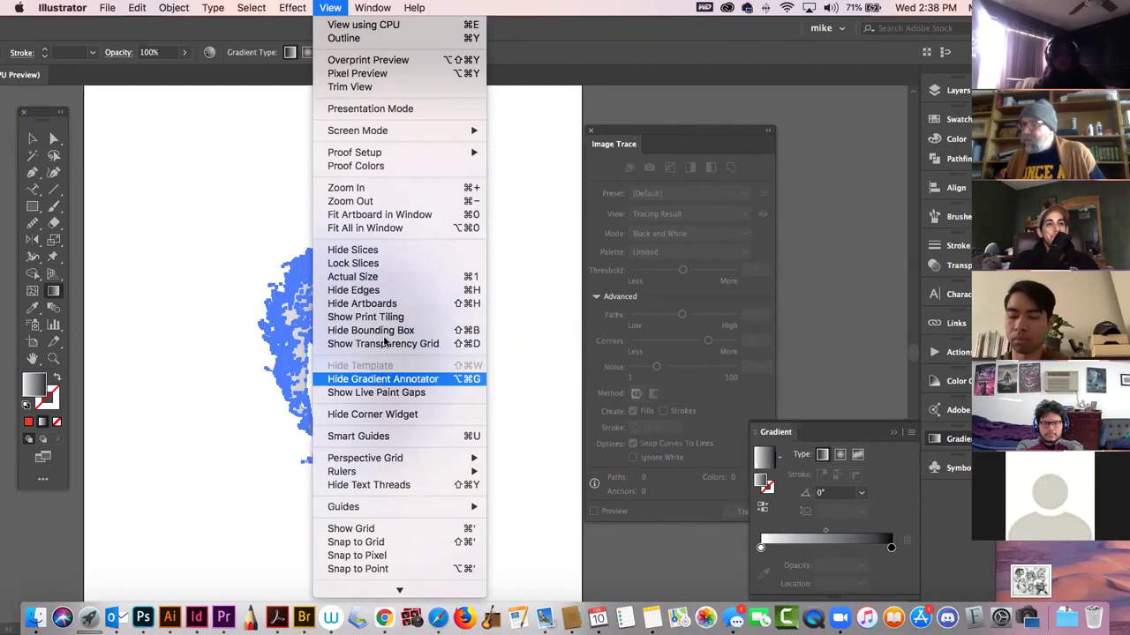
left_click(382, 379)
left_click(361, 7)
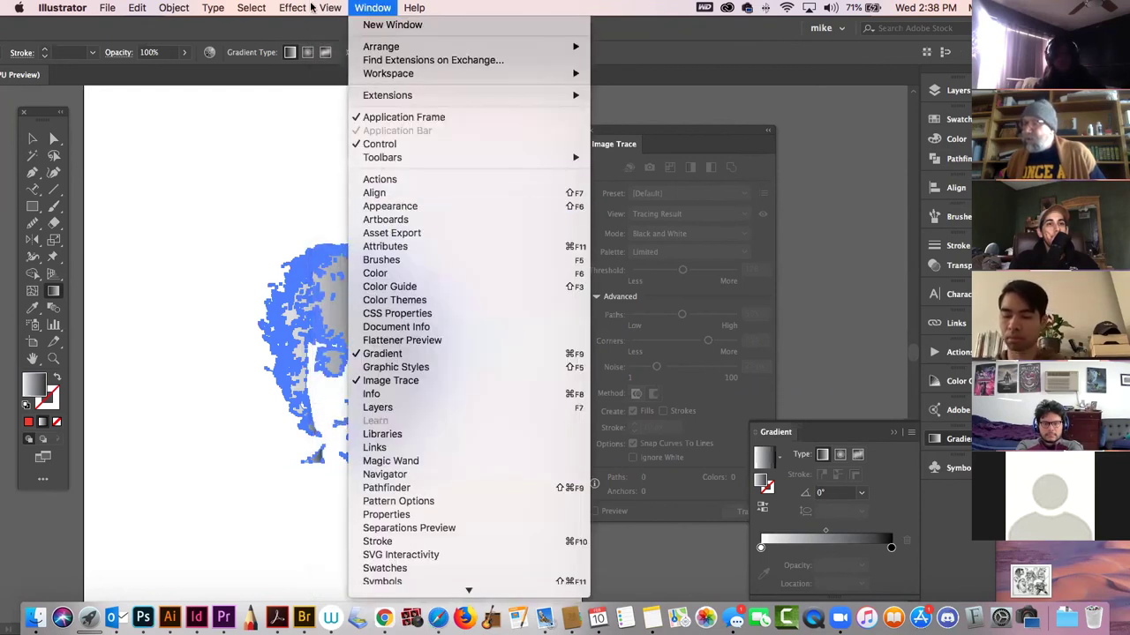
mouse_move(330, 7)
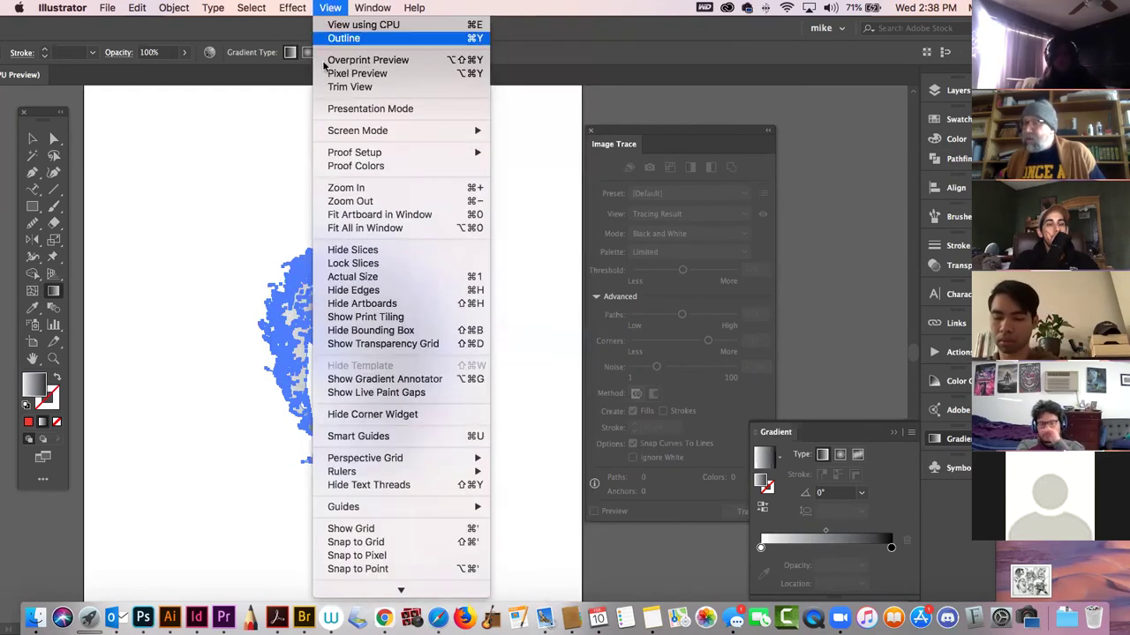
left_click(351, 379)
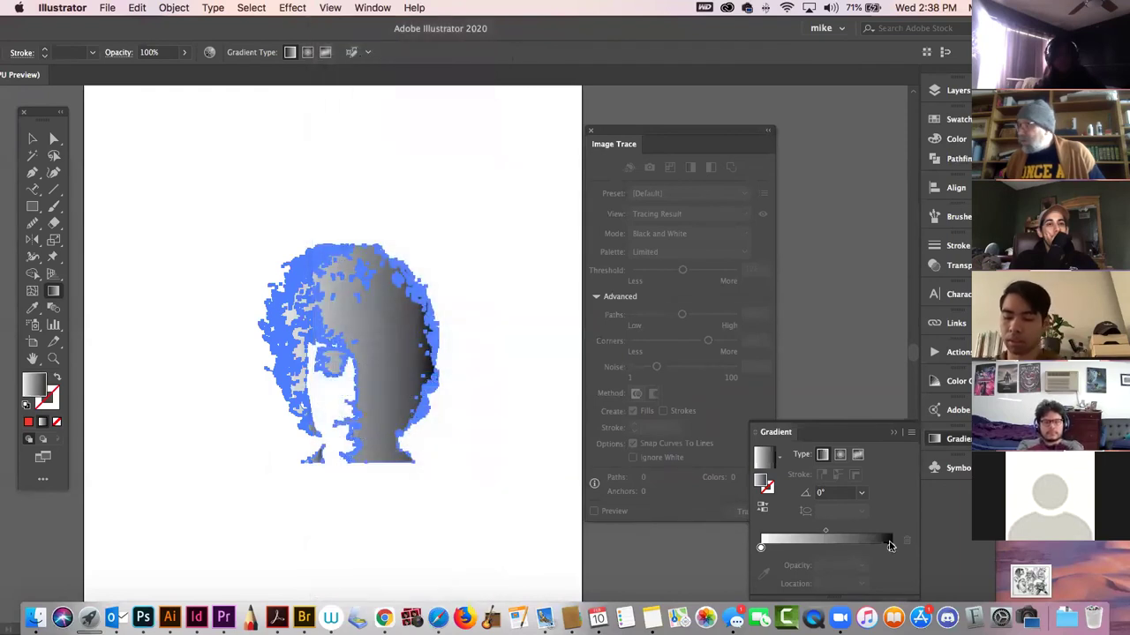
- Change the black end stop of the portrait's gradient to the orange swatch
left_click(891, 548)
double_click(891, 548)
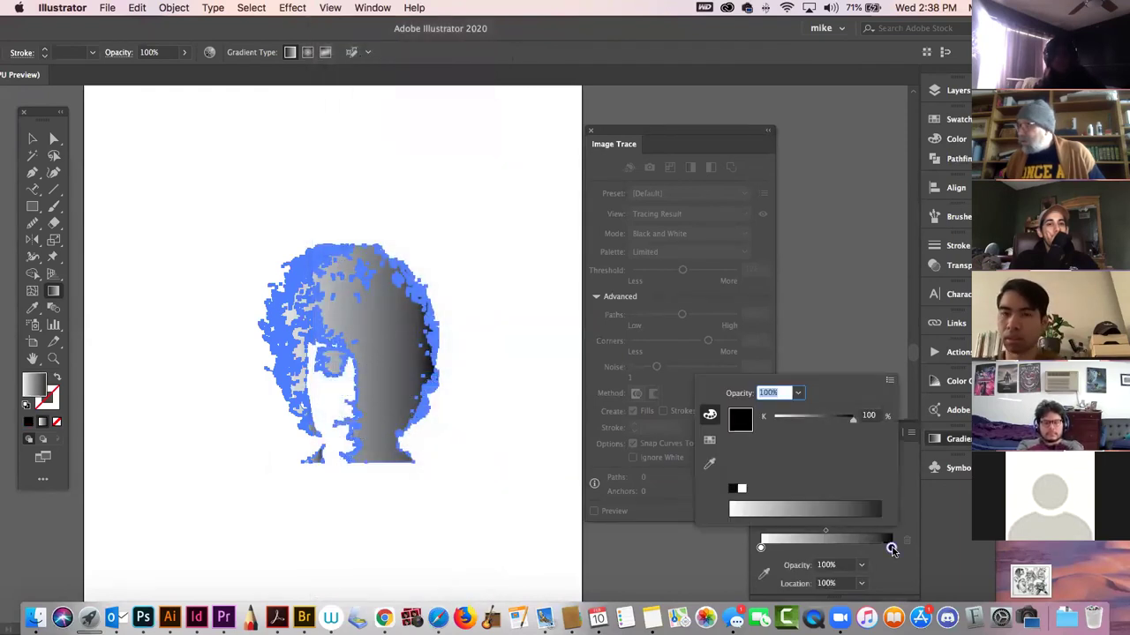
left_click(709, 442)
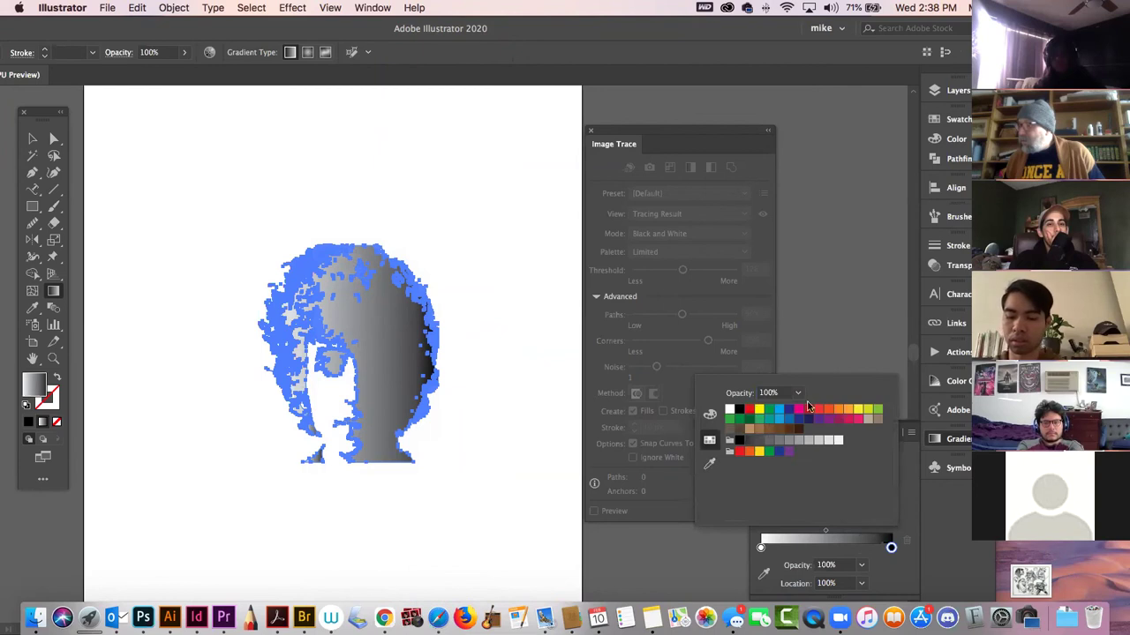
left_click(838, 411)
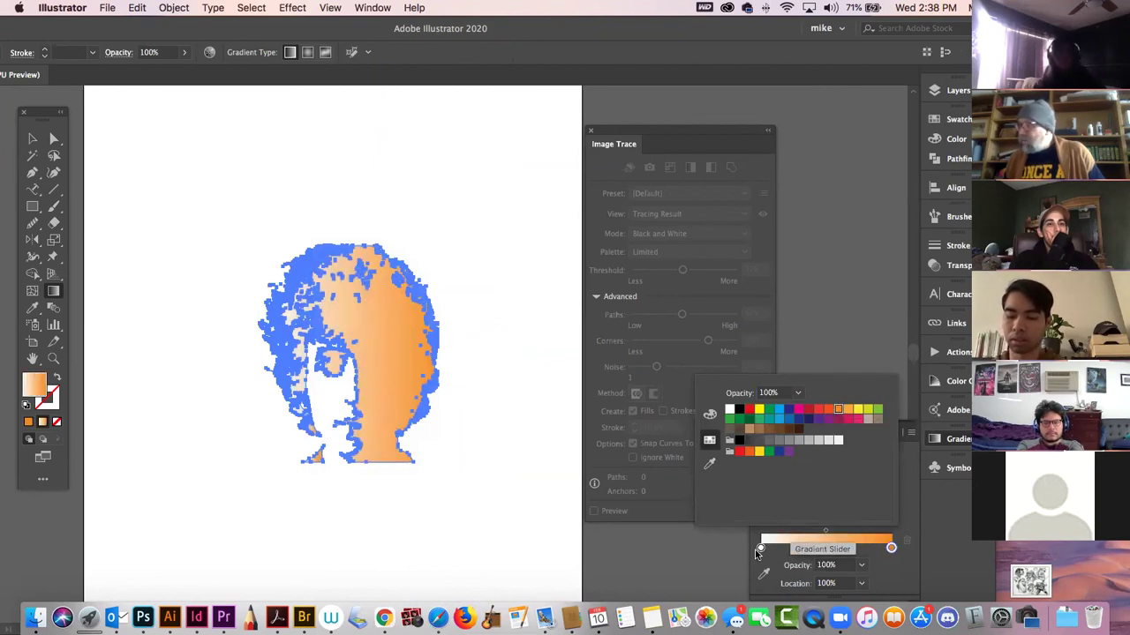
- Redraw the portrait's linear gradient vertically, with orange at the top of the hair fading to white at the neck
left_click(350, 232)
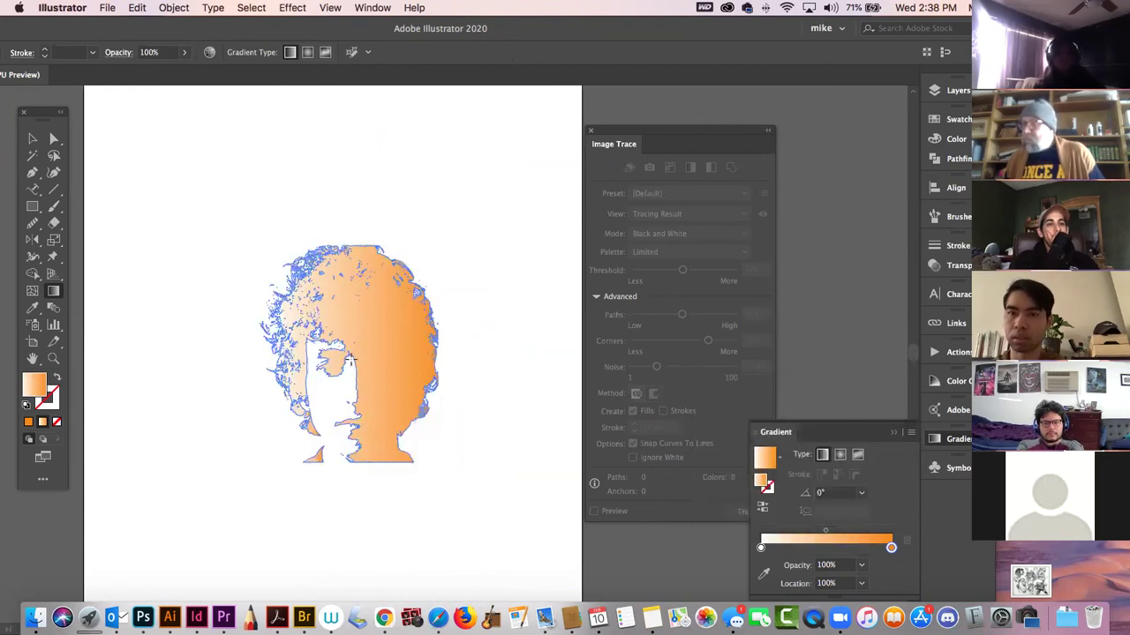
left_click_drag(349, 360, 351, 458)
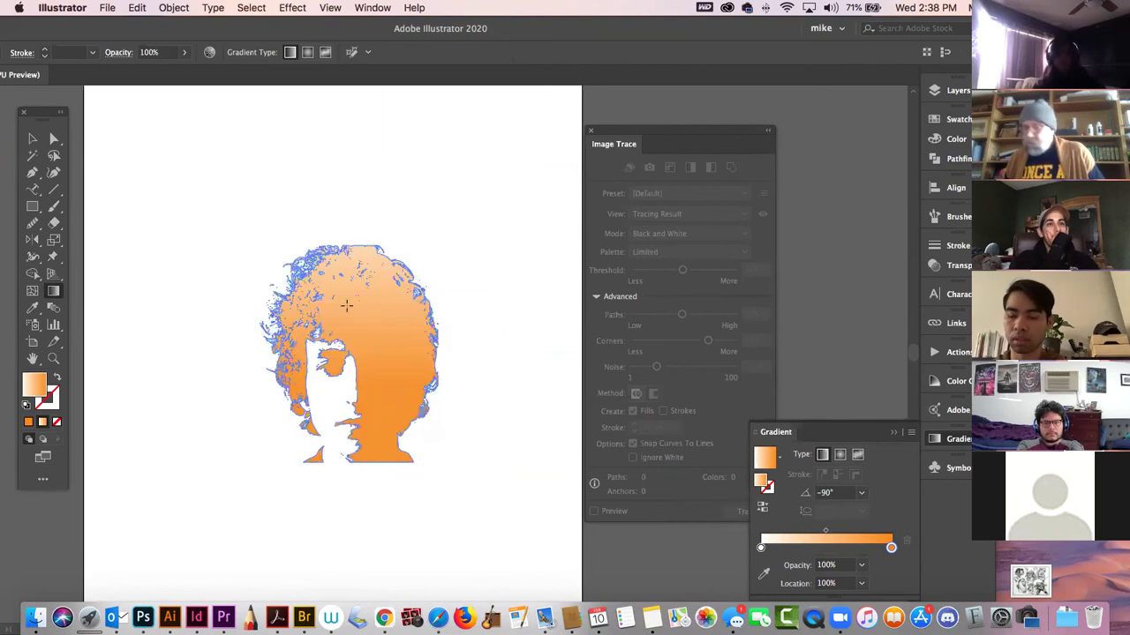
left_click_drag(345, 433, 403, 444)
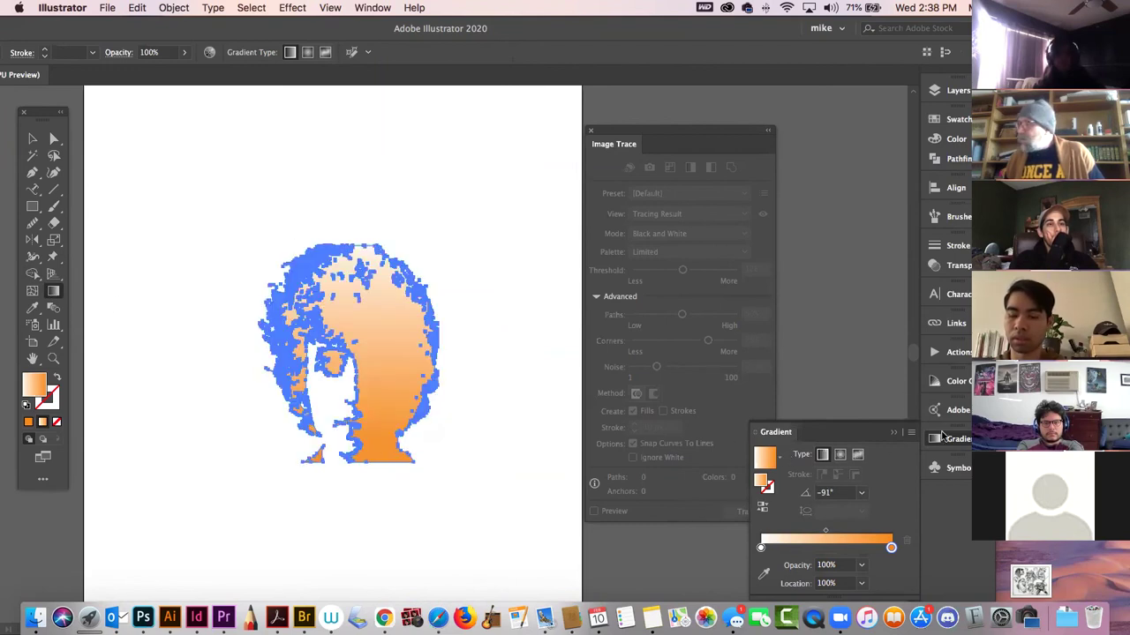
left_click(953, 439)
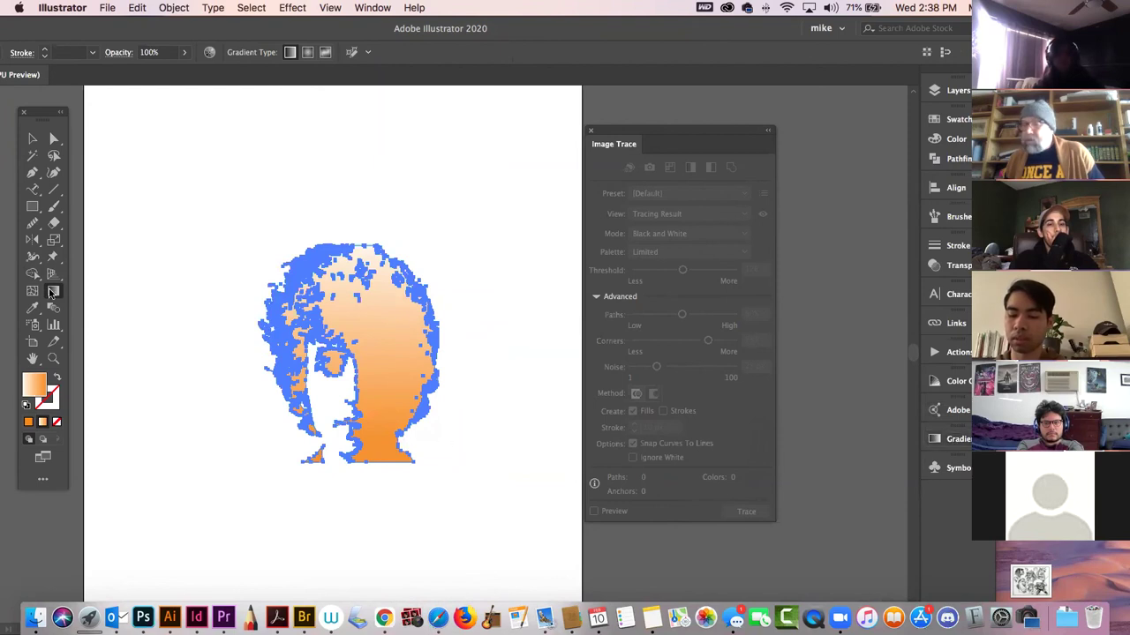
left_click_drag(356, 232, 350, 405)
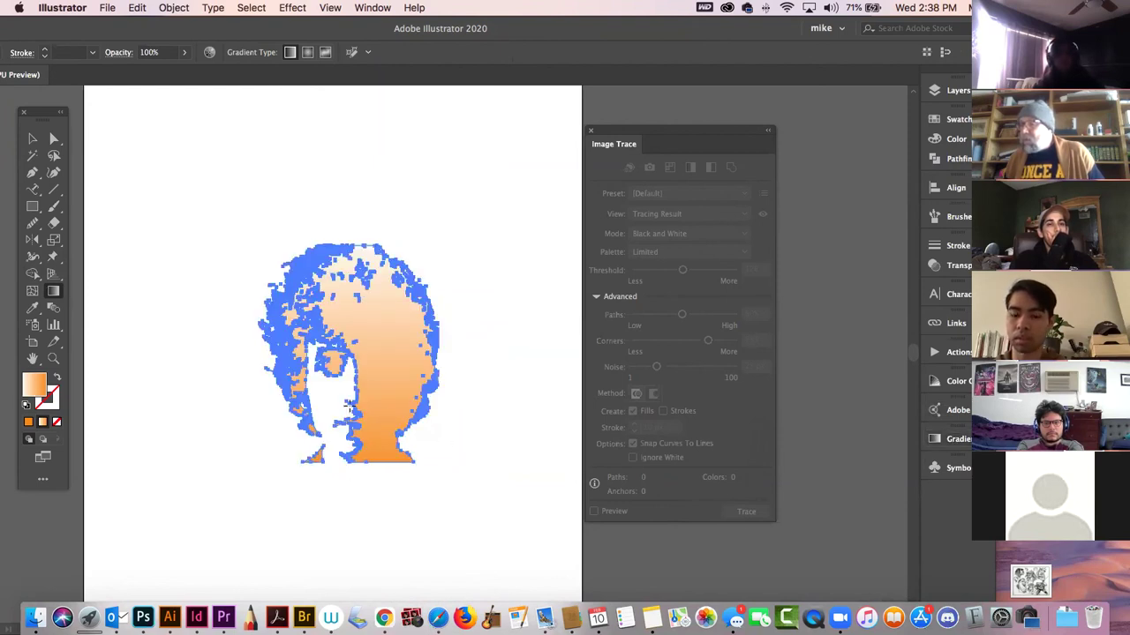
left_click_drag(360, 474, 353, 252)
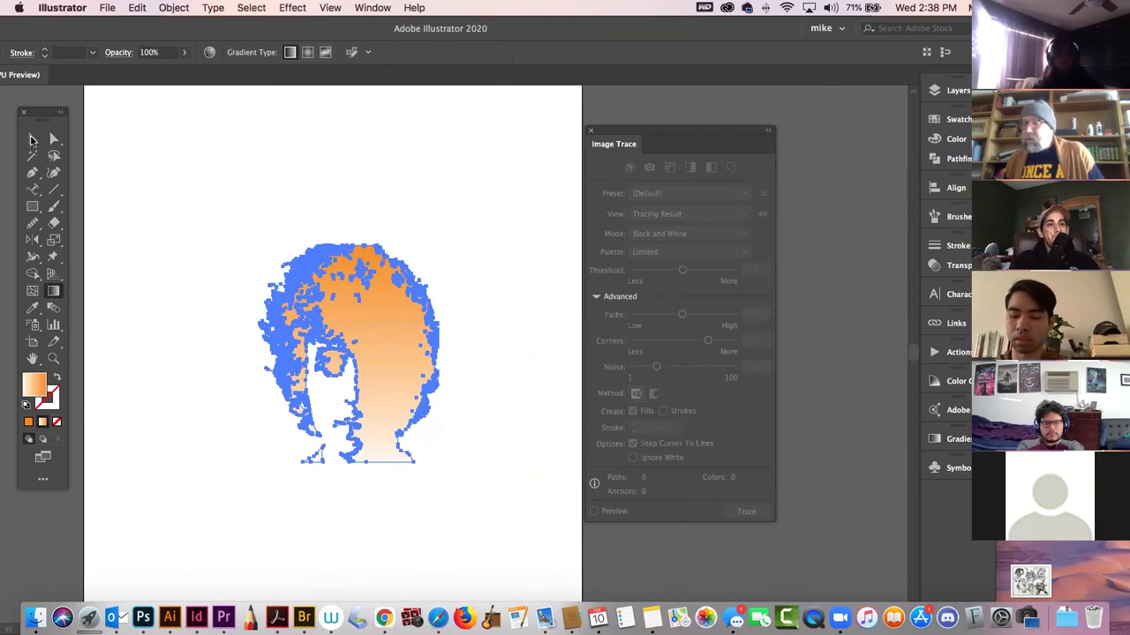
- Move the portrait silhouette up and to the left on the artboard, leaving it selected
left_click(32, 140)
left_click(185, 163)
left_click_drag(394, 351, 350, 252)
left_click(434, 391)
left_click(376, 285)
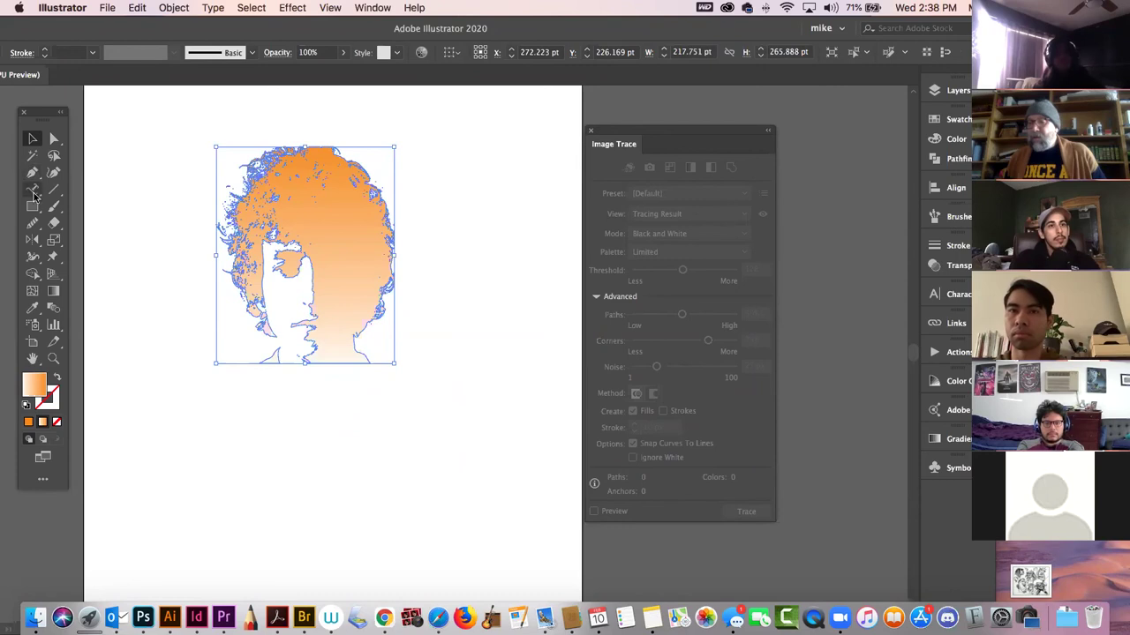
- Add the point text "DYLAN" just below the portrait
left_click_drag(35, 194, 81, 188)
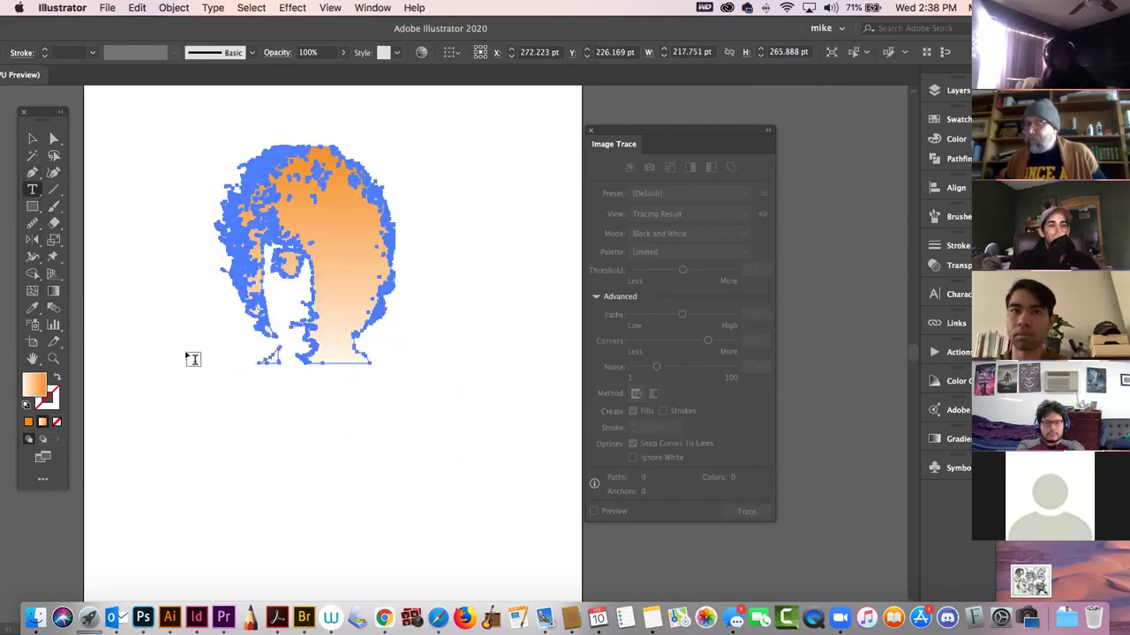
left_click(221, 391)
type("DYLAN")
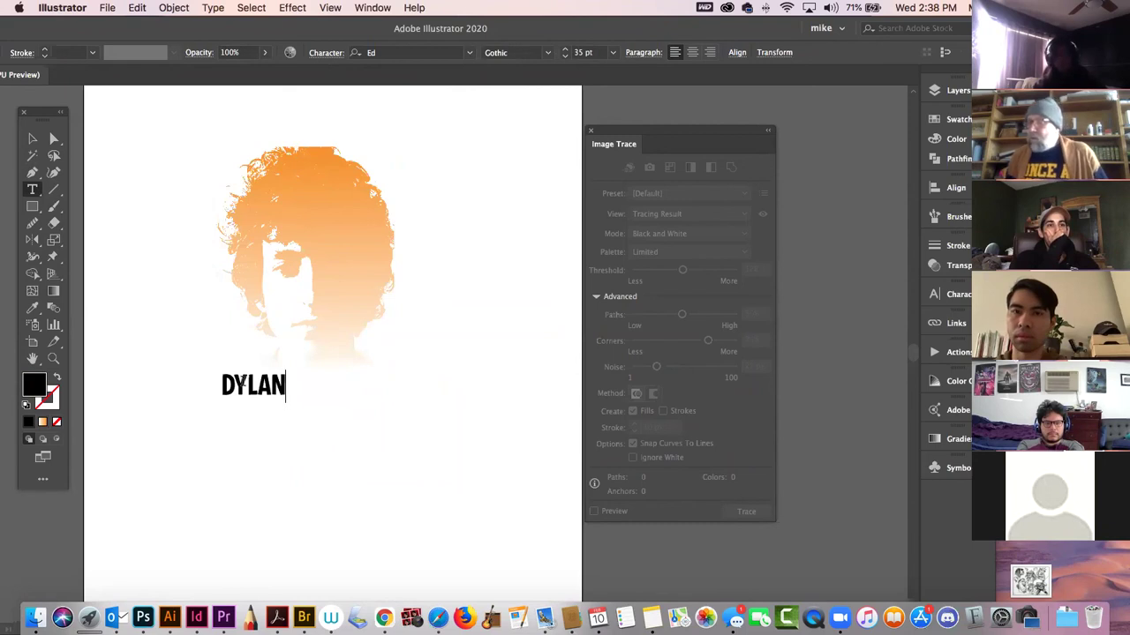
- Set the font of the whole DYLAN text to CollegiateBlackFLF
key("super+a")
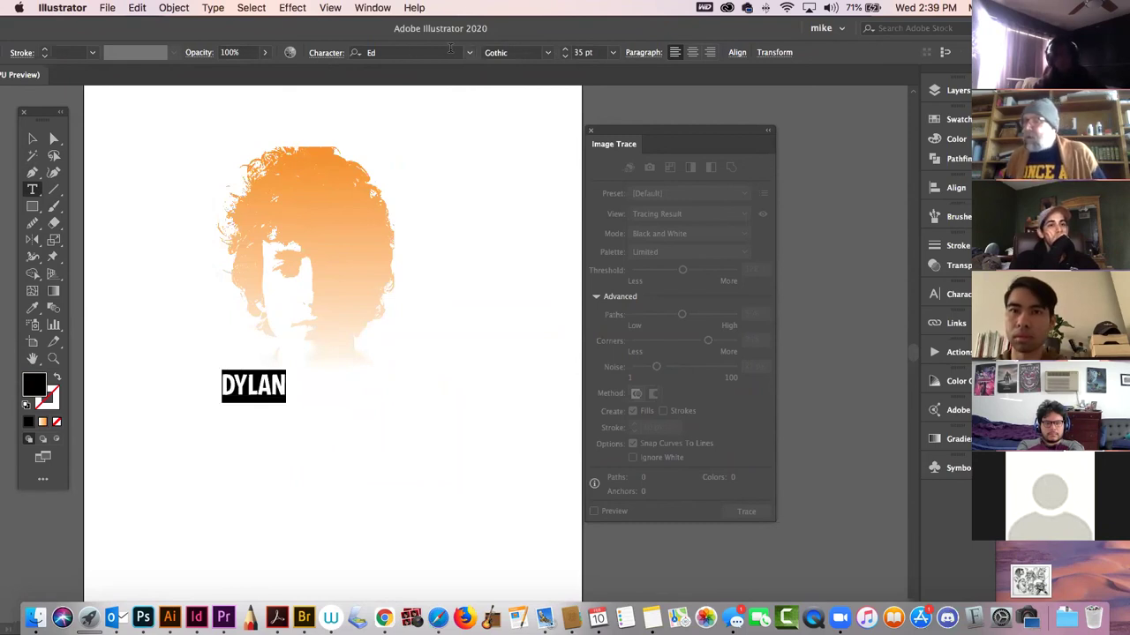
left_click(470, 52)
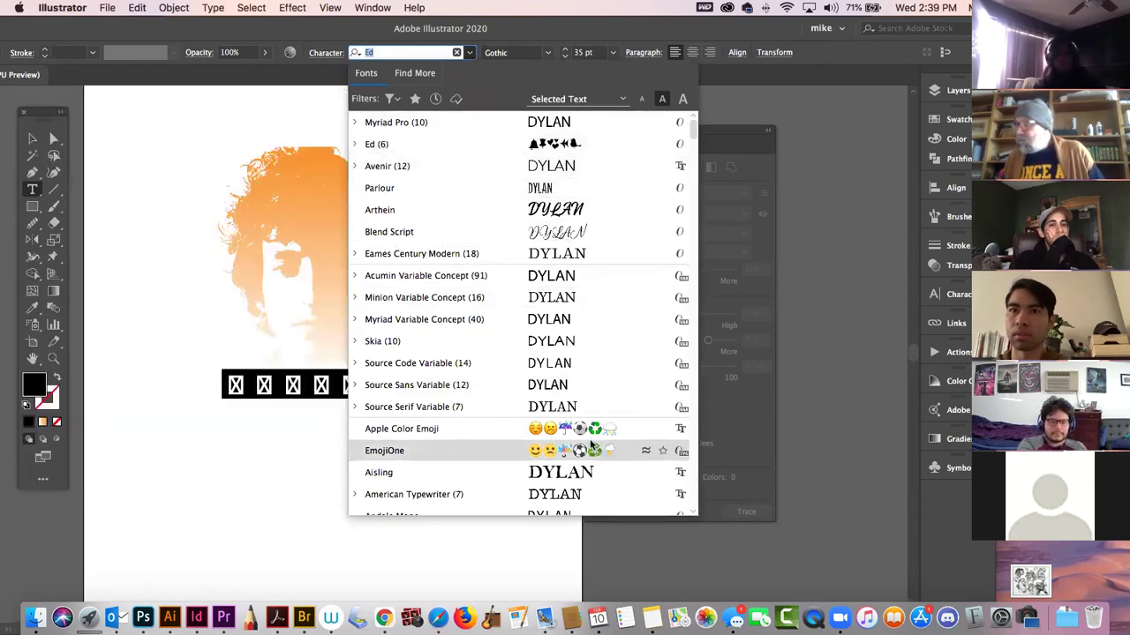
scroll(582, 442, "down", 5)
scroll(582, 441, "down", 5)
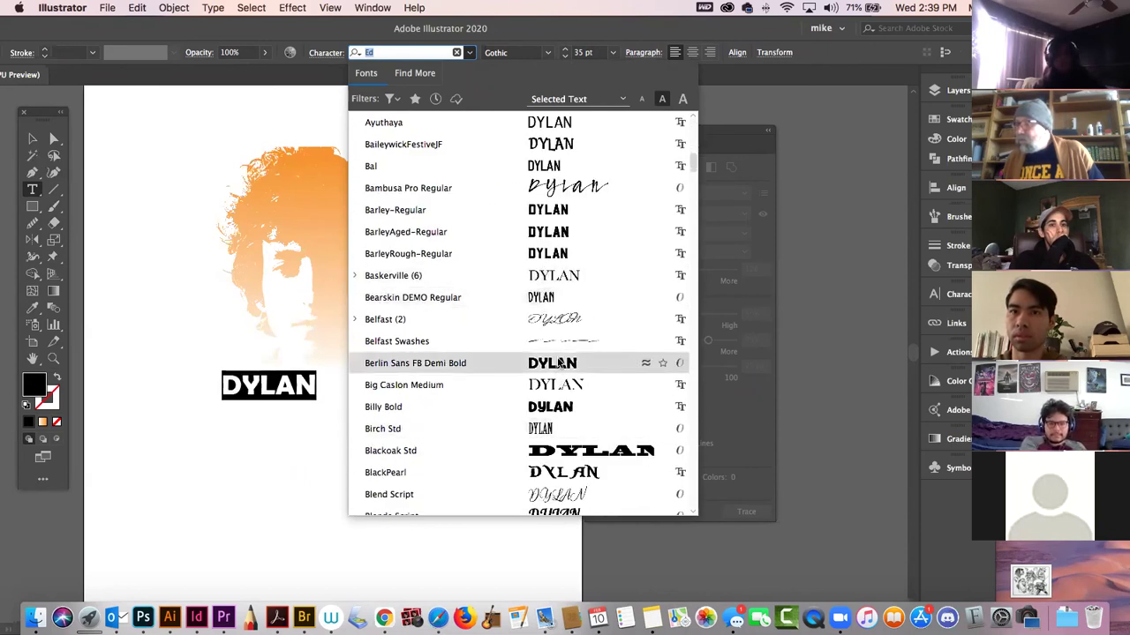
scroll(557, 364, "down", 5)
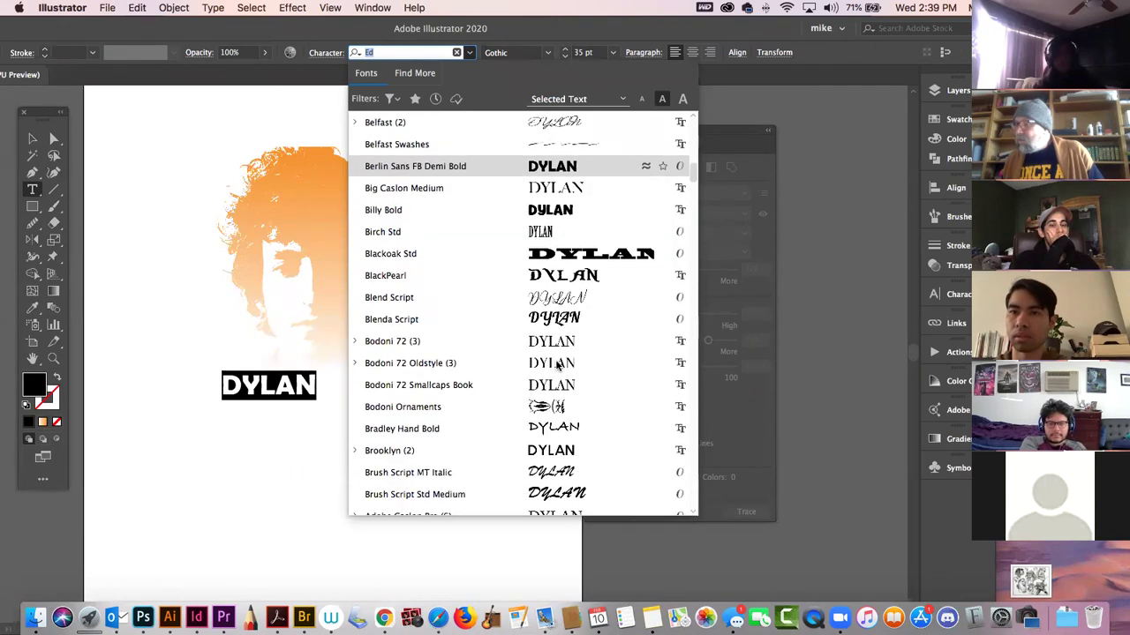
scroll(558, 364, "down", 10)
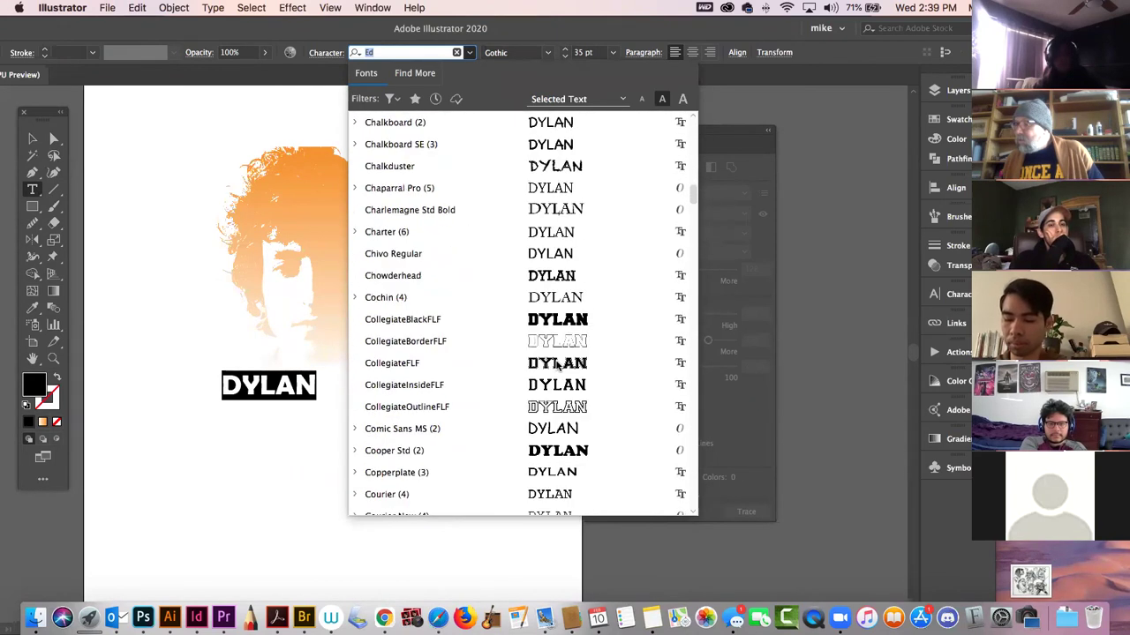
left_click(545, 306)
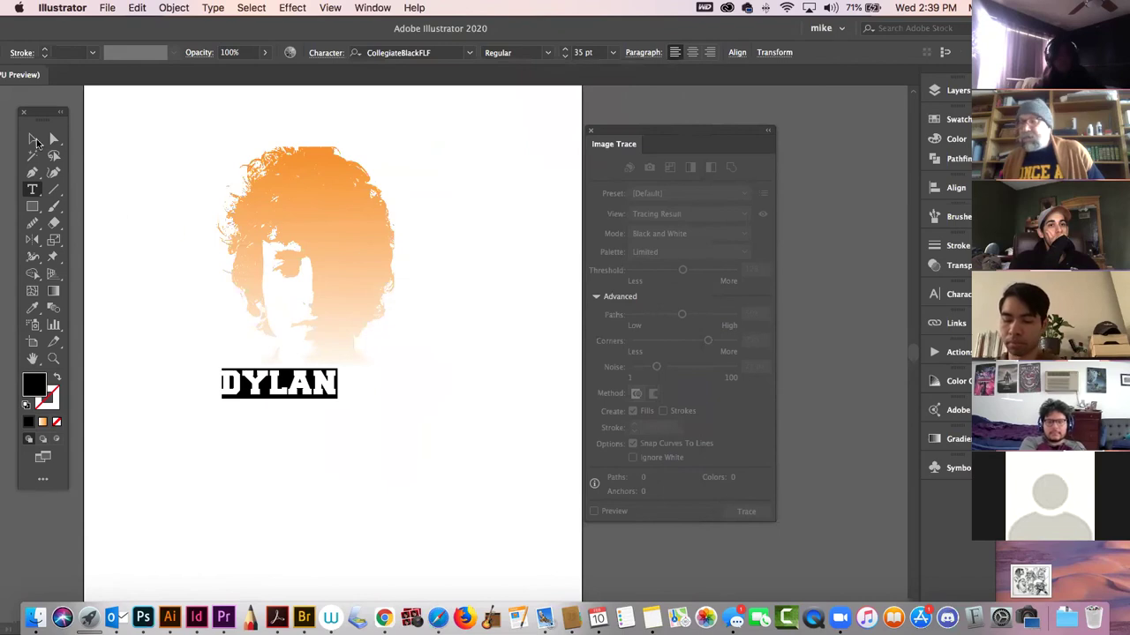
- Fill the DYLAN text with the orange swatch and move it to sit centred beneath the portrait
left_click(28, 139)
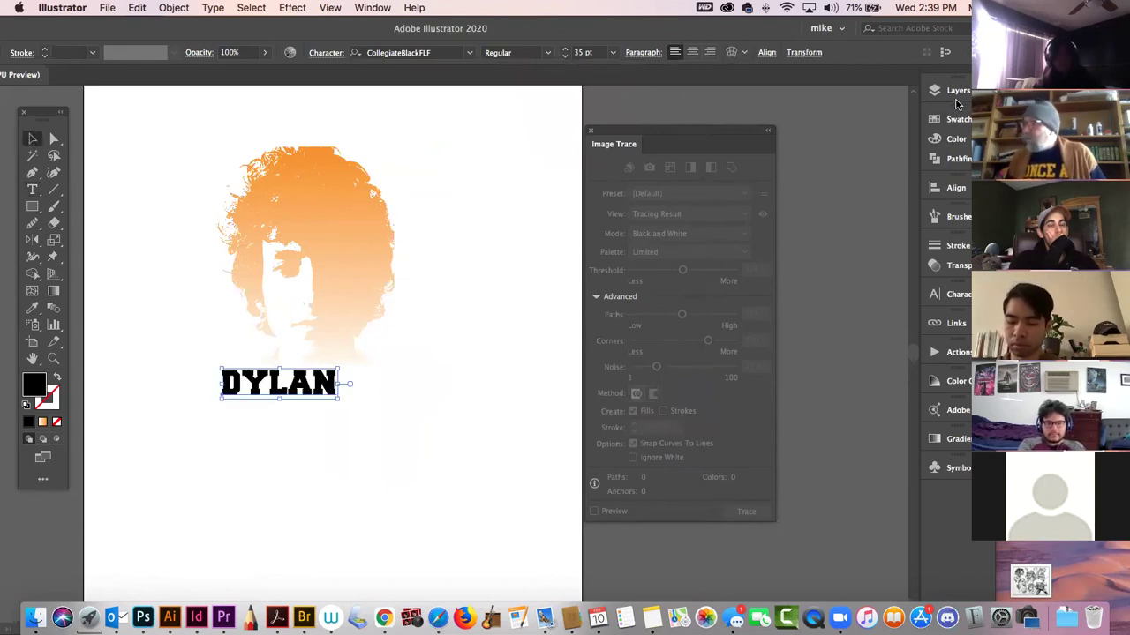
left_click(955, 93)
left_click(959, 120)
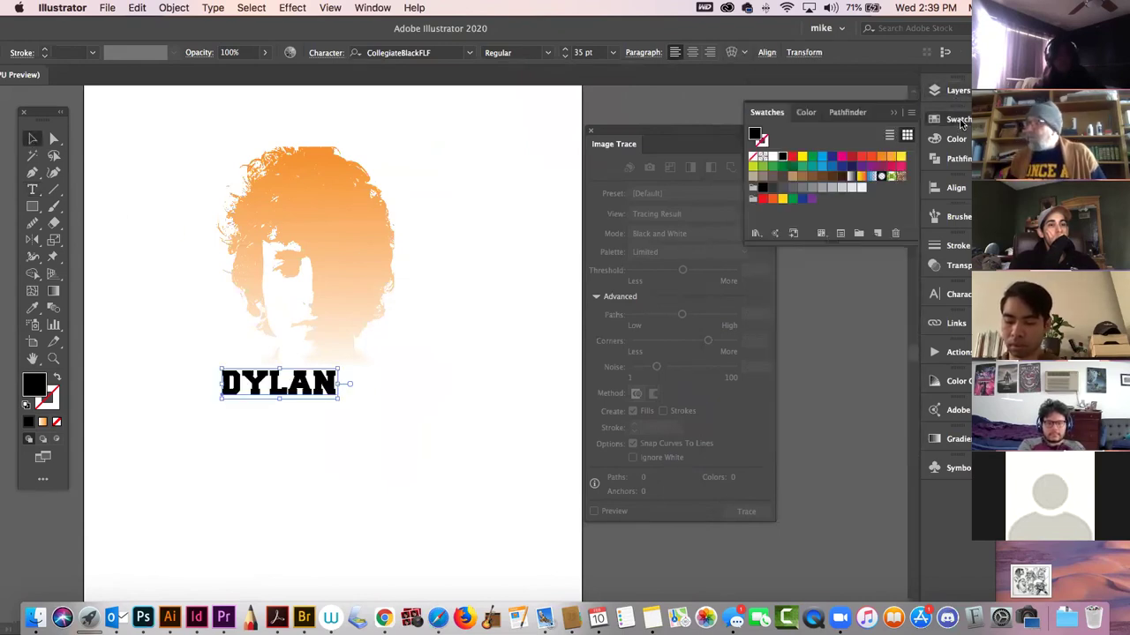
left_click(882, 157)
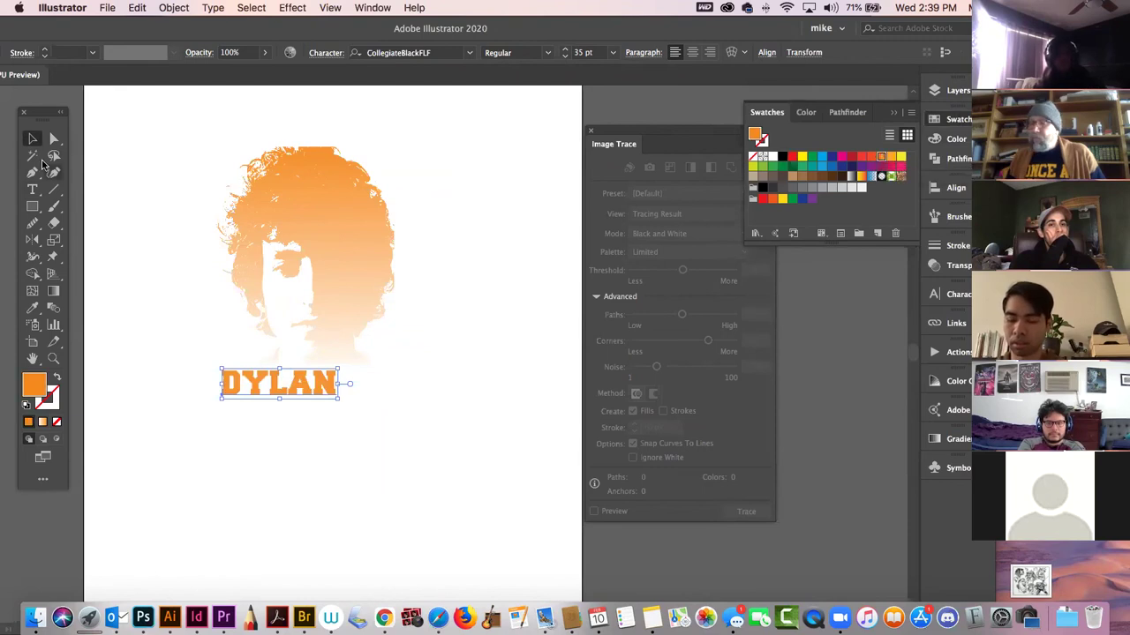
left_click(271, 405)
left_click_drag(274, 388, 312, 395)
- Darken the orange end stop of the portrait's gradient by adding some black in its CMYK mix
left_click(334, 260)
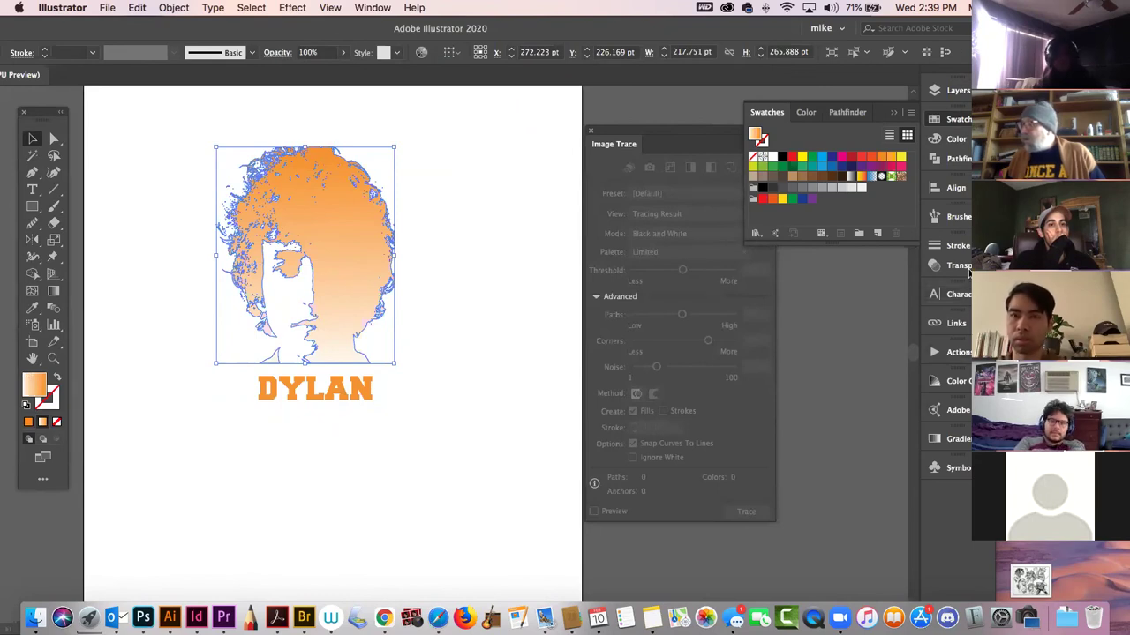
left_click(953, 439)
double_click(891, 548)
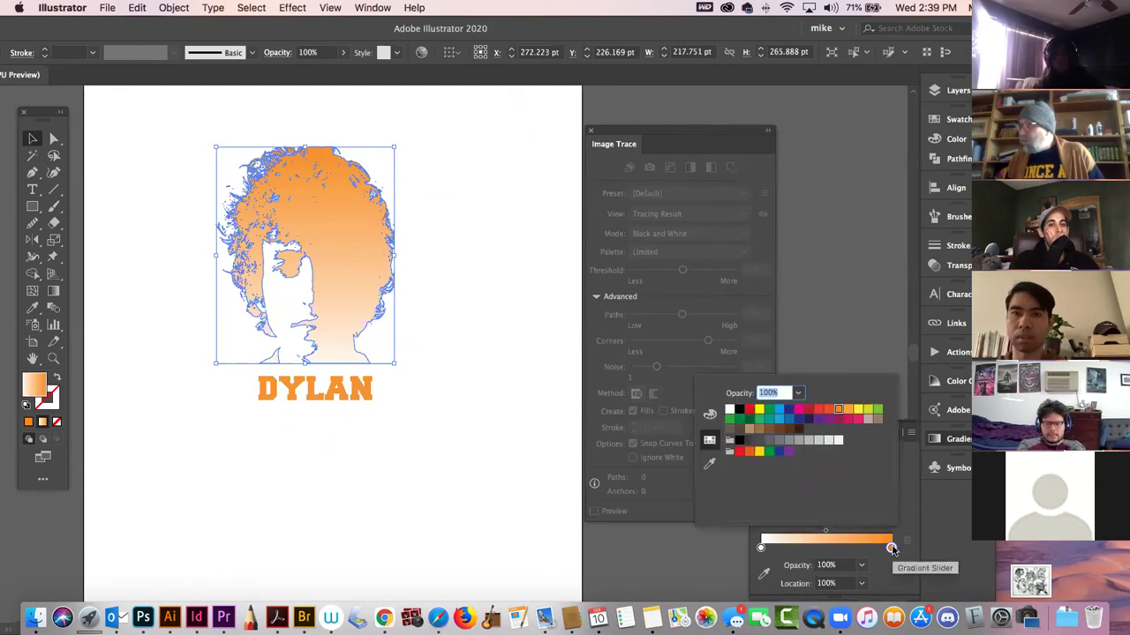
left_click(710, 414)
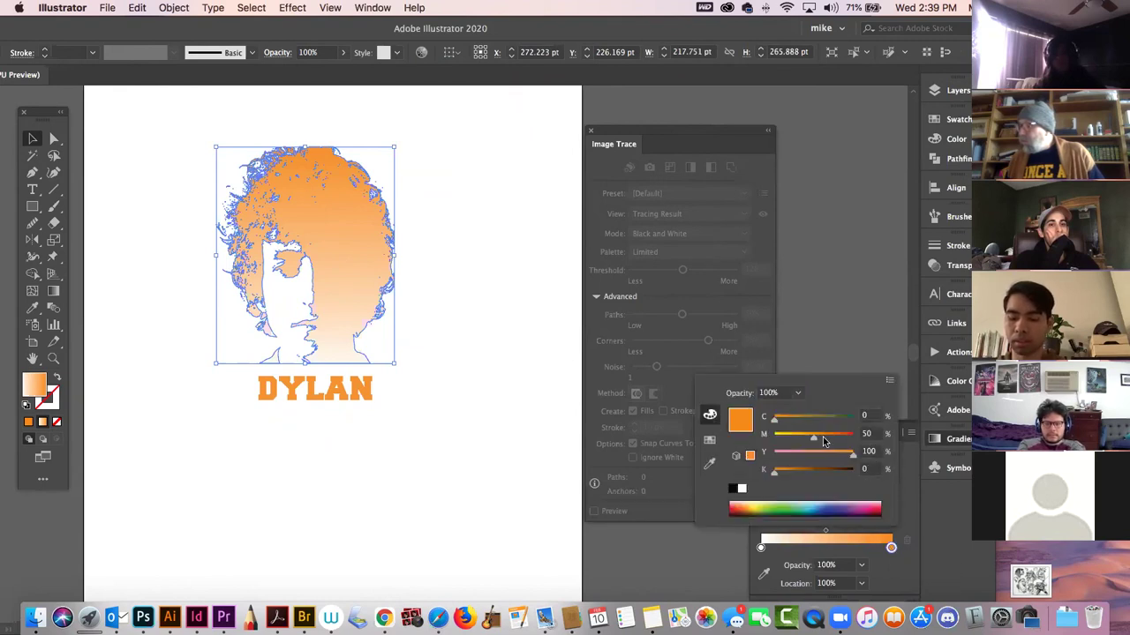
mouse_move(774, 472)
left_mouse_down()
mouse_move(793, 477)
mouse_move(786, 472)
left_mouse_up()
left_click(353, 391)
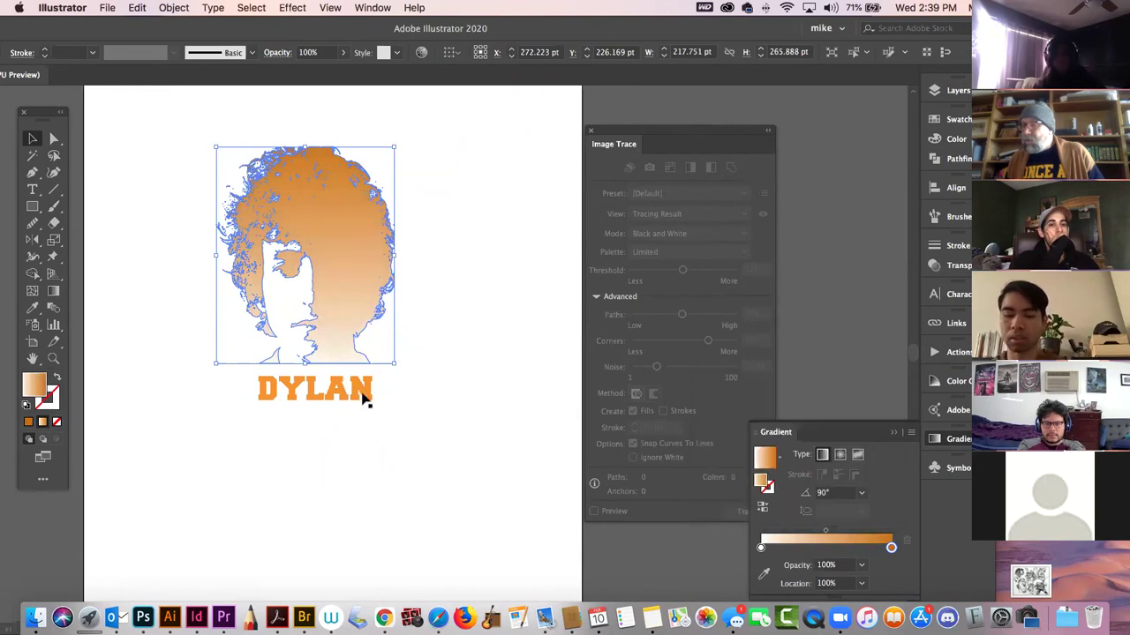
- Try swapping the fill and stroke of the DYLAN text, and undo the swap
left_click(328, 393)
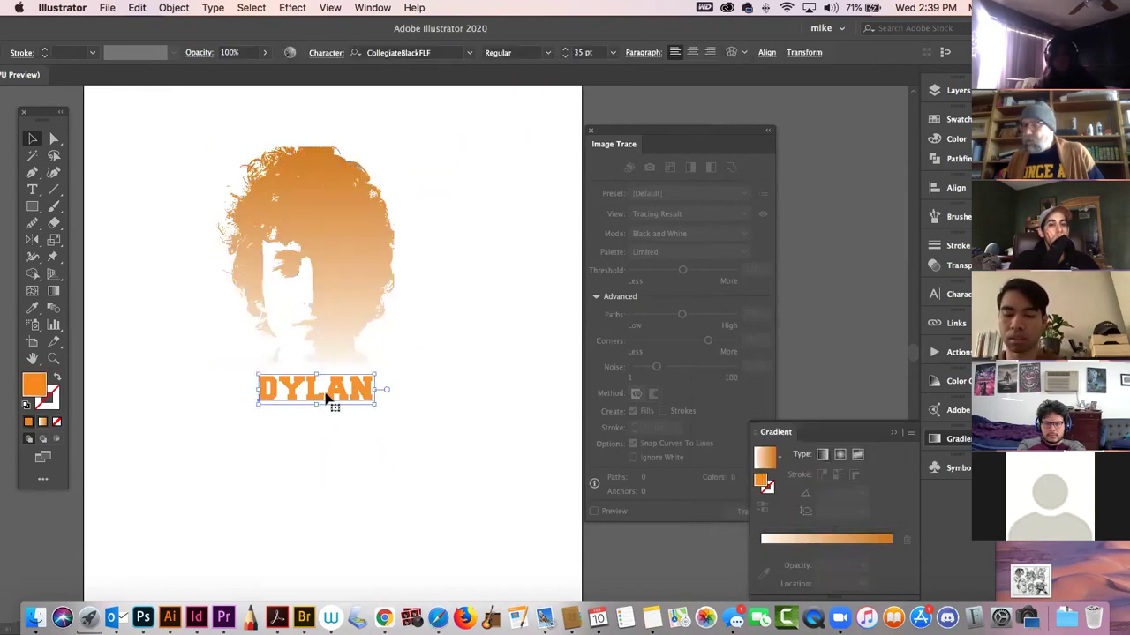
left_click(55, 380)
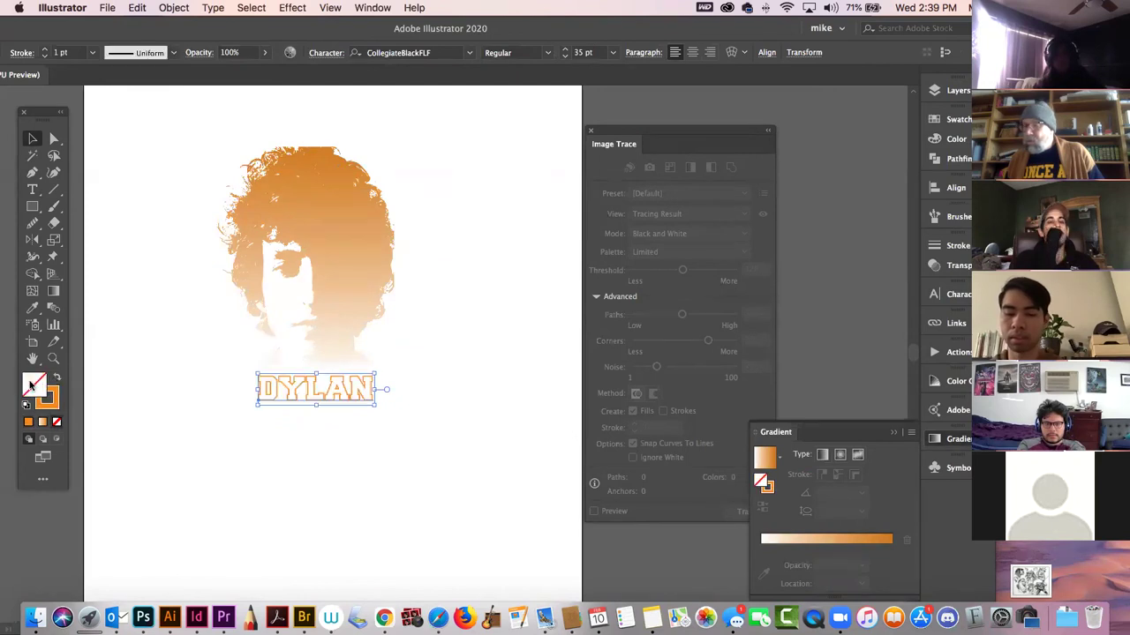
key("cmd+z")
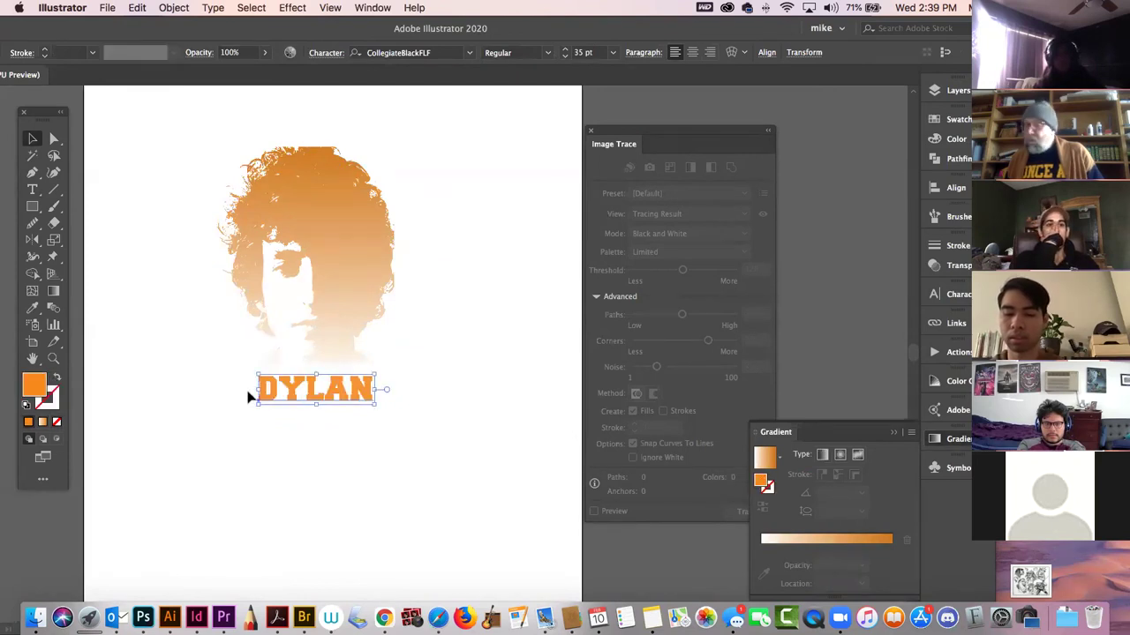
- Move the DYLAN text slightly up, closer to the portrait, and deselect it
left_click(378, 467)
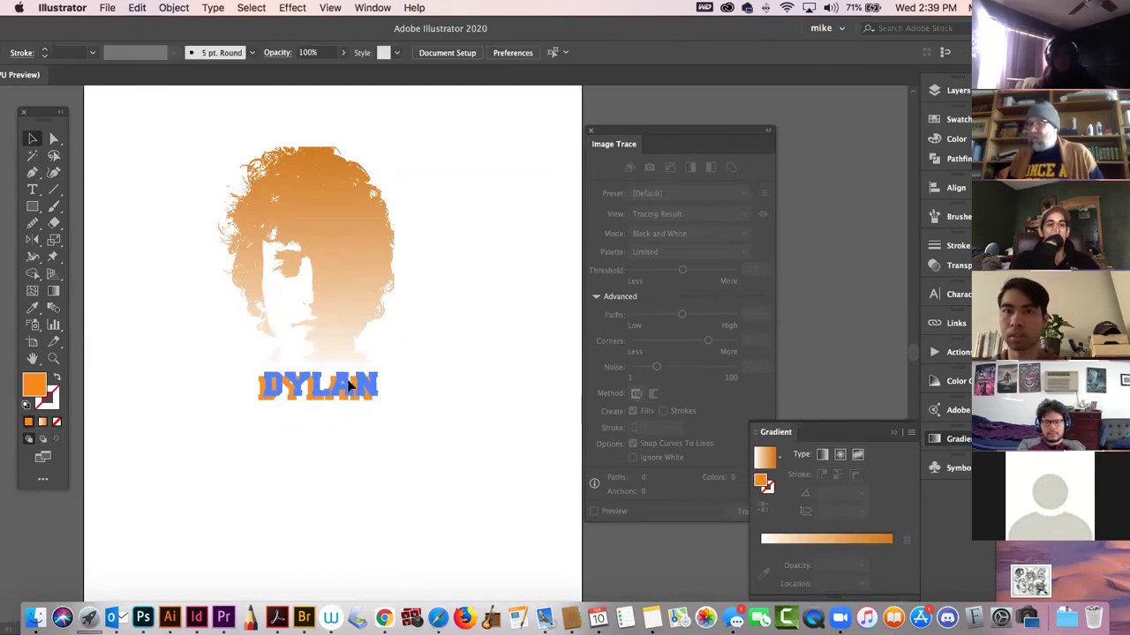
left_click(344, 386)
left_click(403, 421)
- Draw a rectangular frame about 240 by 251 pt around the portrait, with no fill and a 1 pt orange stroke
left_click(32, 207)
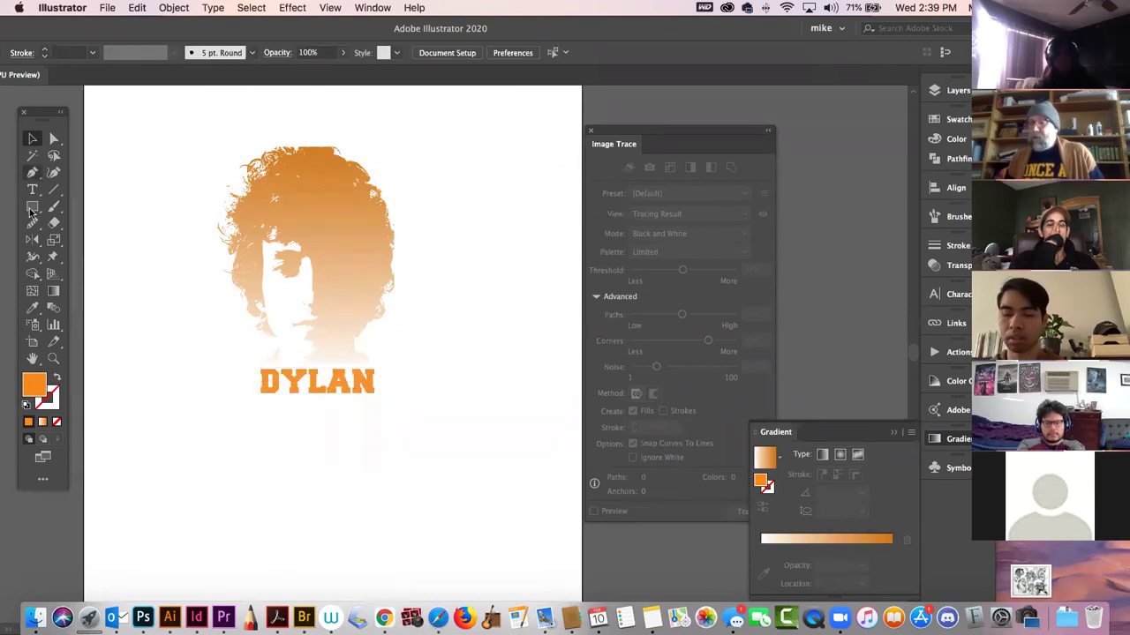
left_click_drag(213, 179, 409, 383)
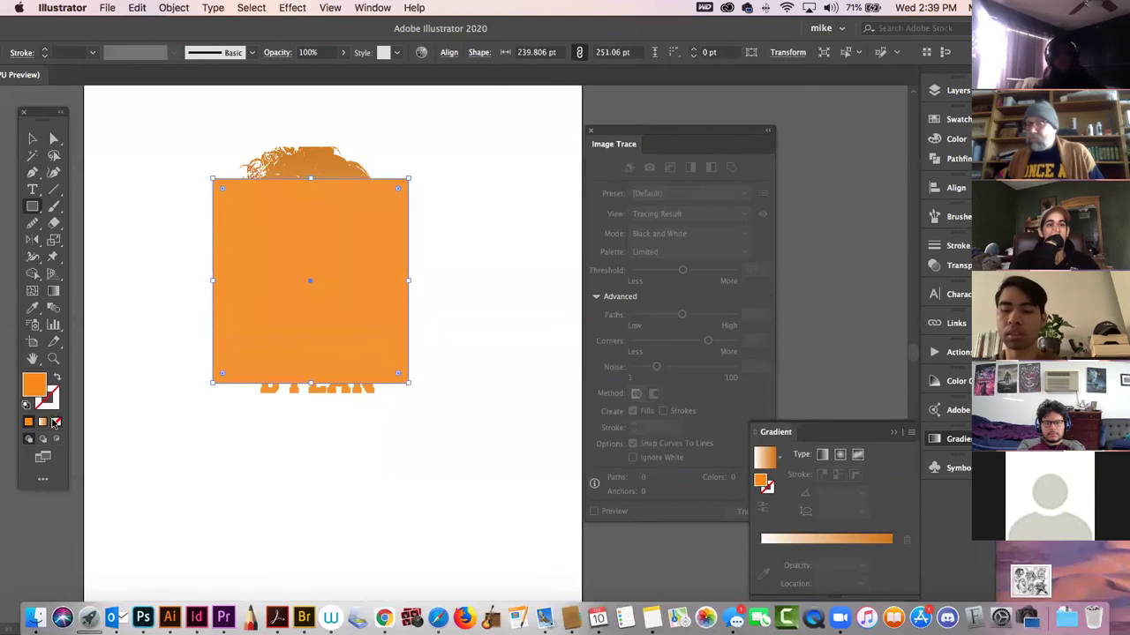
left_click(56, 422)
key("x")
key("v")
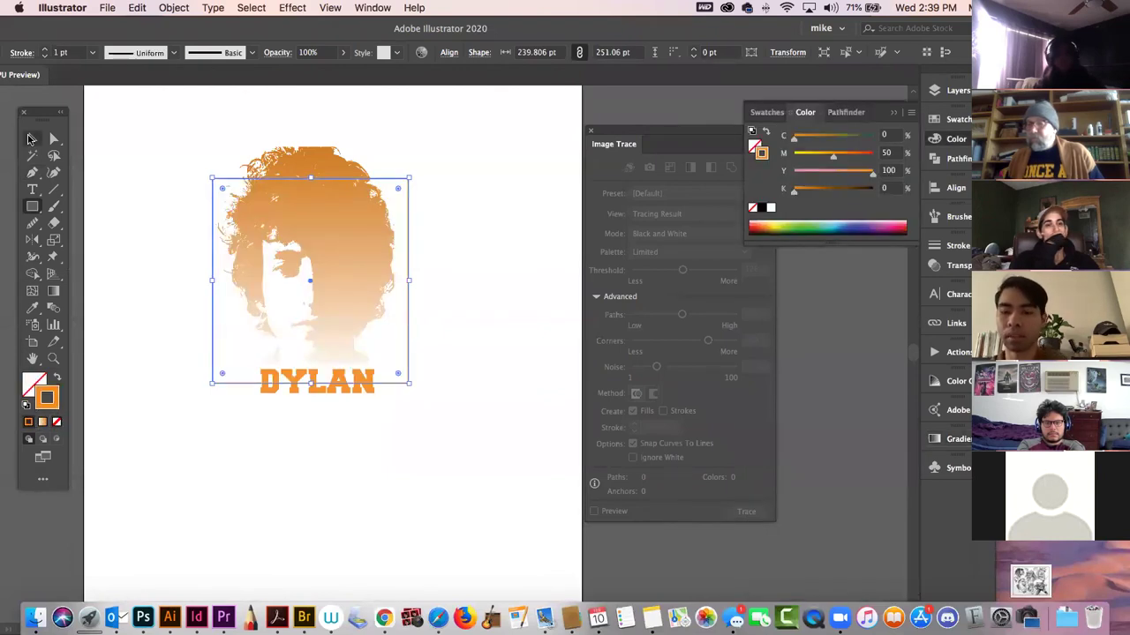
left_click(486, 256)
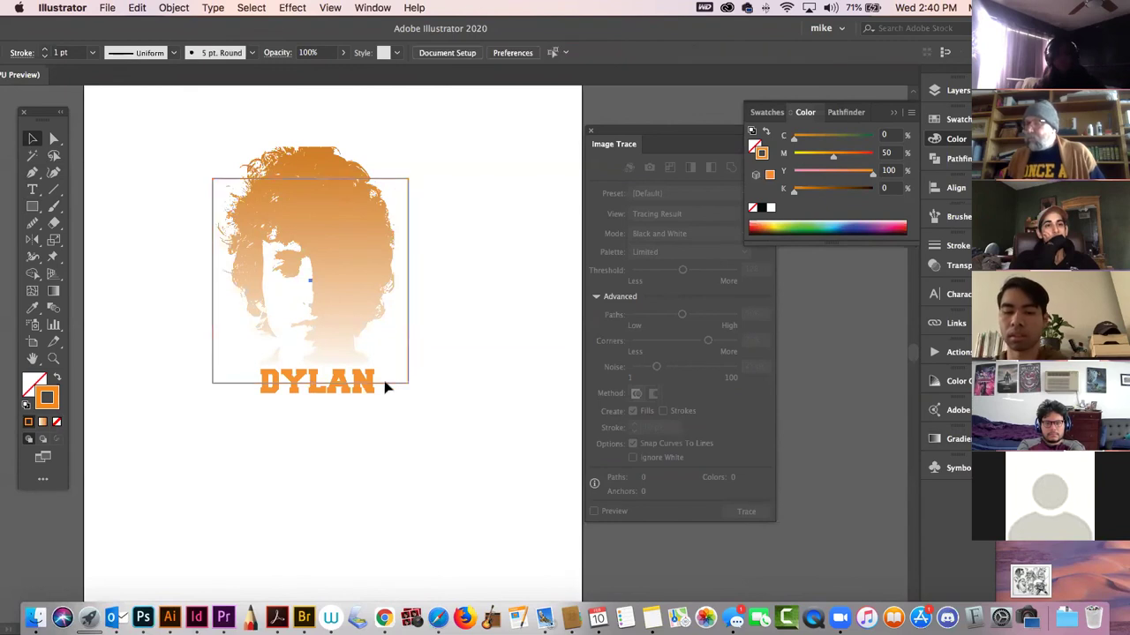
- Convert the frame's stroke around the portrait into a filled shape with Outline Stroke
left_click(384, 383)
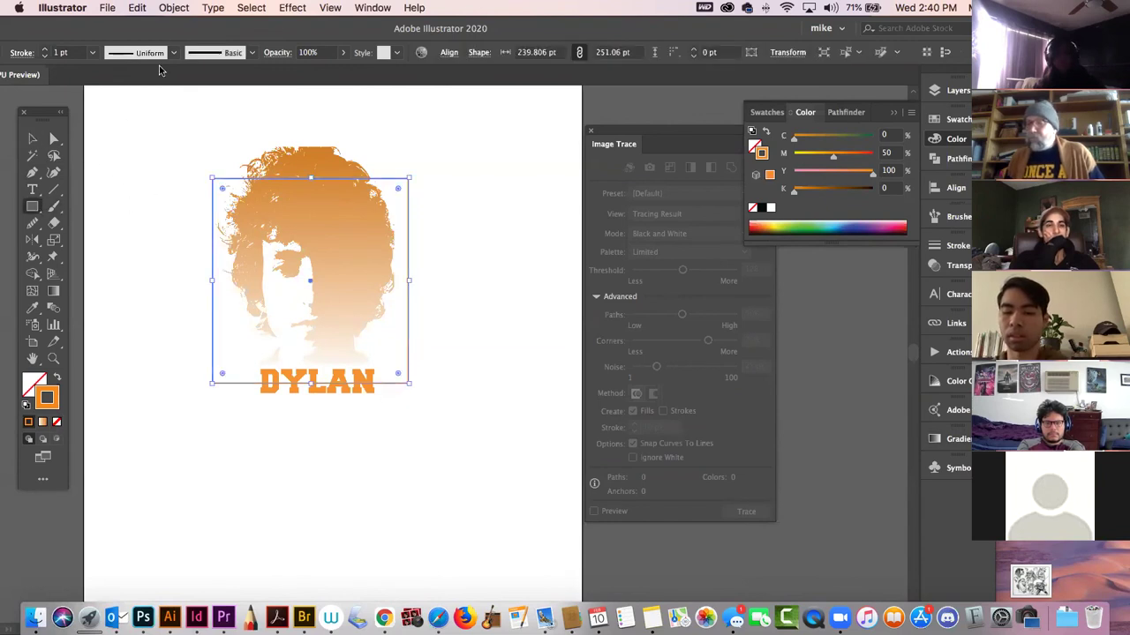
left_click(174, 7)
mouse_move(187, 322)
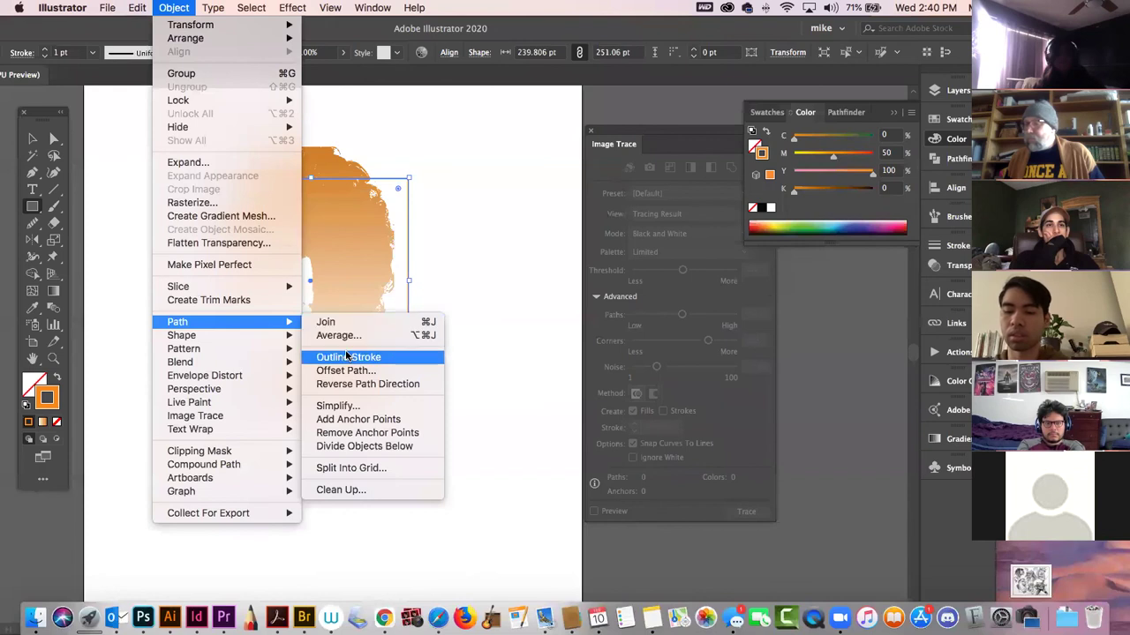
left_click(348, 357)
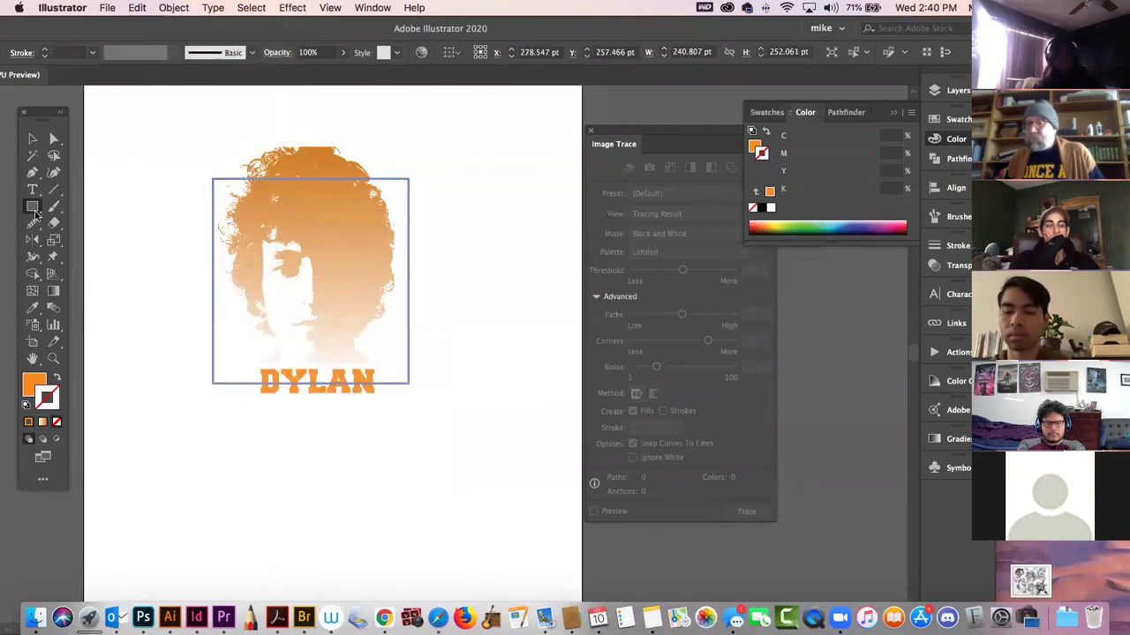
- Cut a gap in the frame around the DYLAN text by subtracting a rectangle about 145 by 55 pt with Minus Front
mouse_move(257, 359)
left_mouse_down()
mouse_move(354, 407)
mouse_move(376, 405)
left_mouse_up()
key("v")
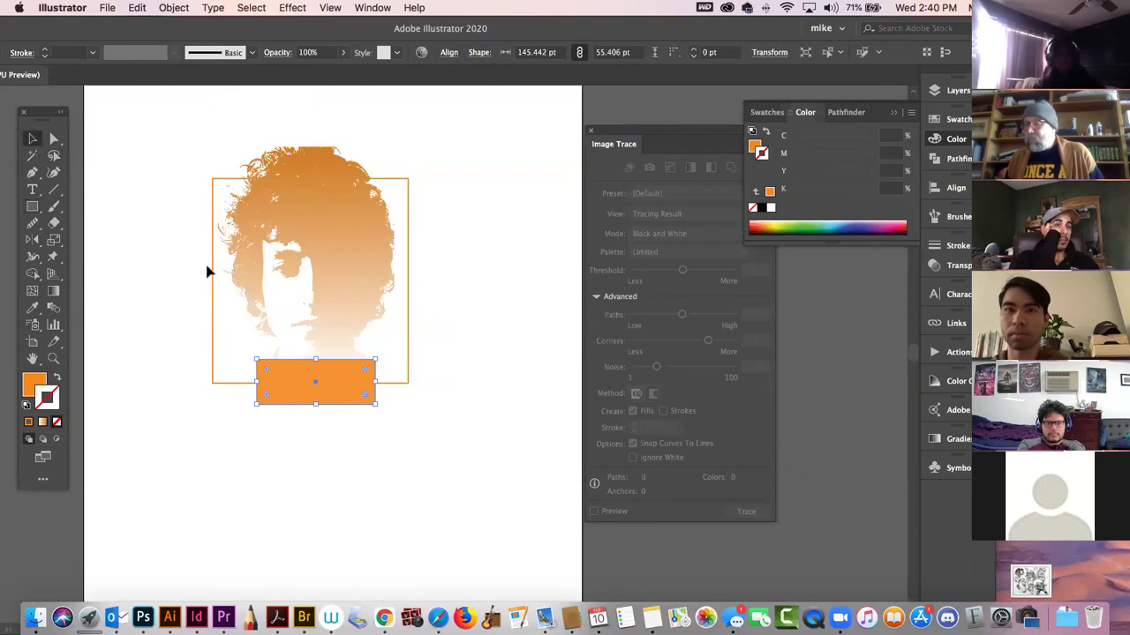
left_click(212, 269, "shift")
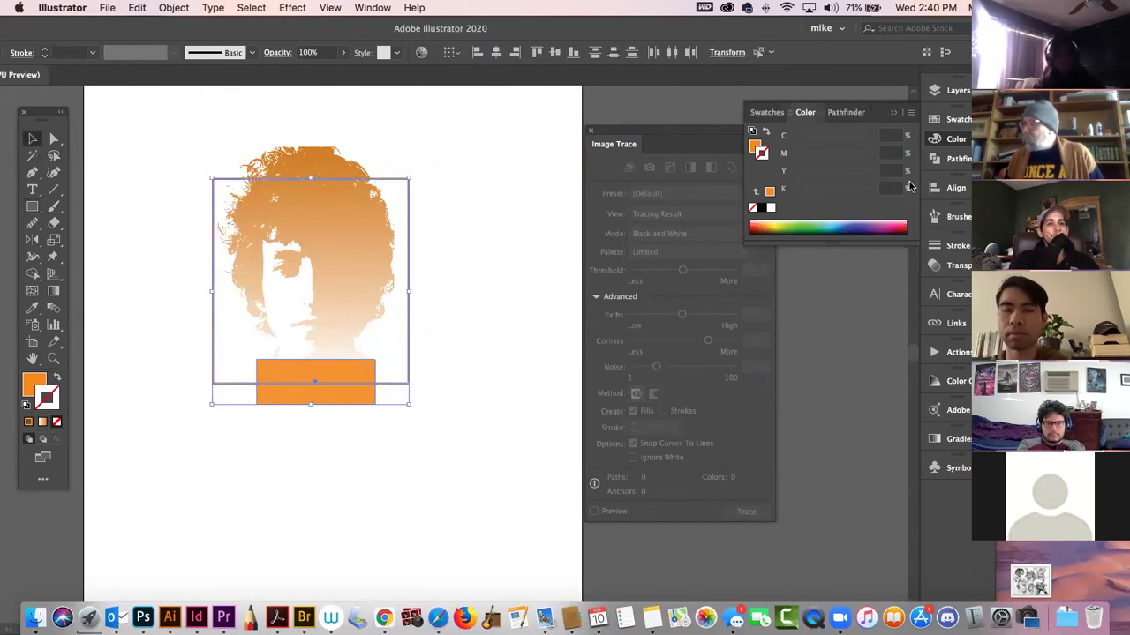
left_click(949, 162)
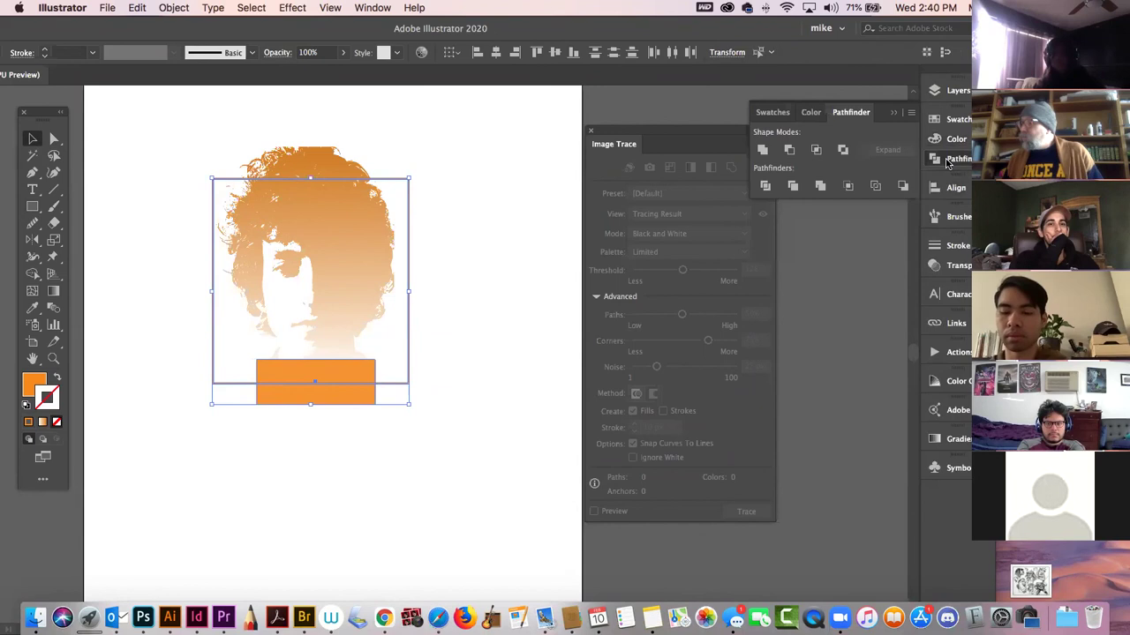
left_click(789, 149)
left_click(420, 500)
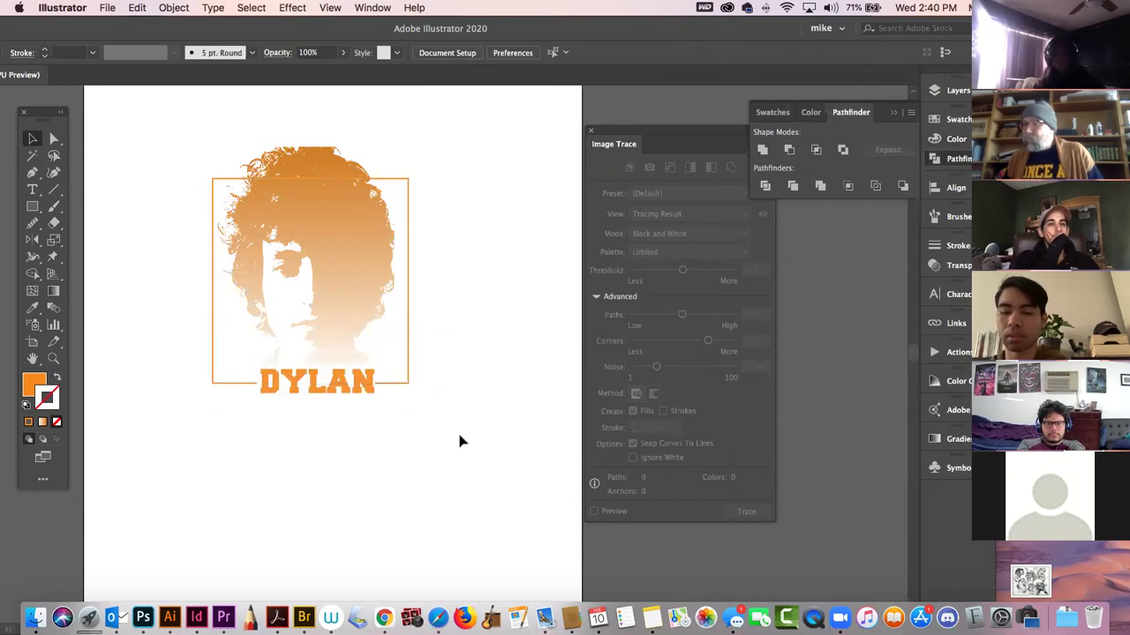
scroll(373, 279, "up", 1)
left_click(420, 265)
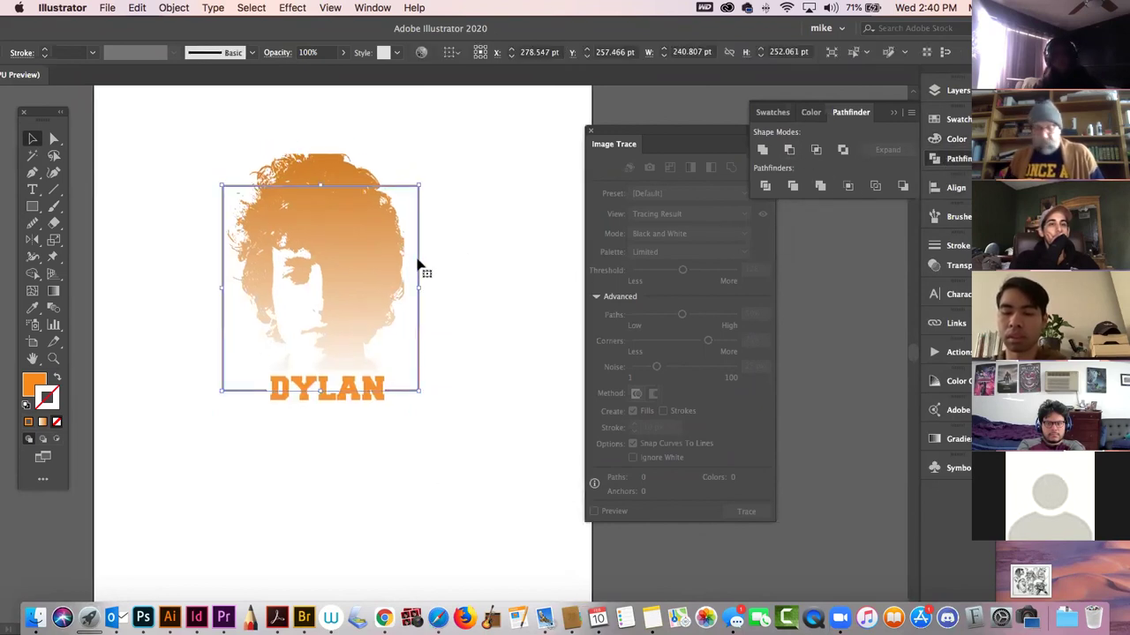
left_click(455, 182)
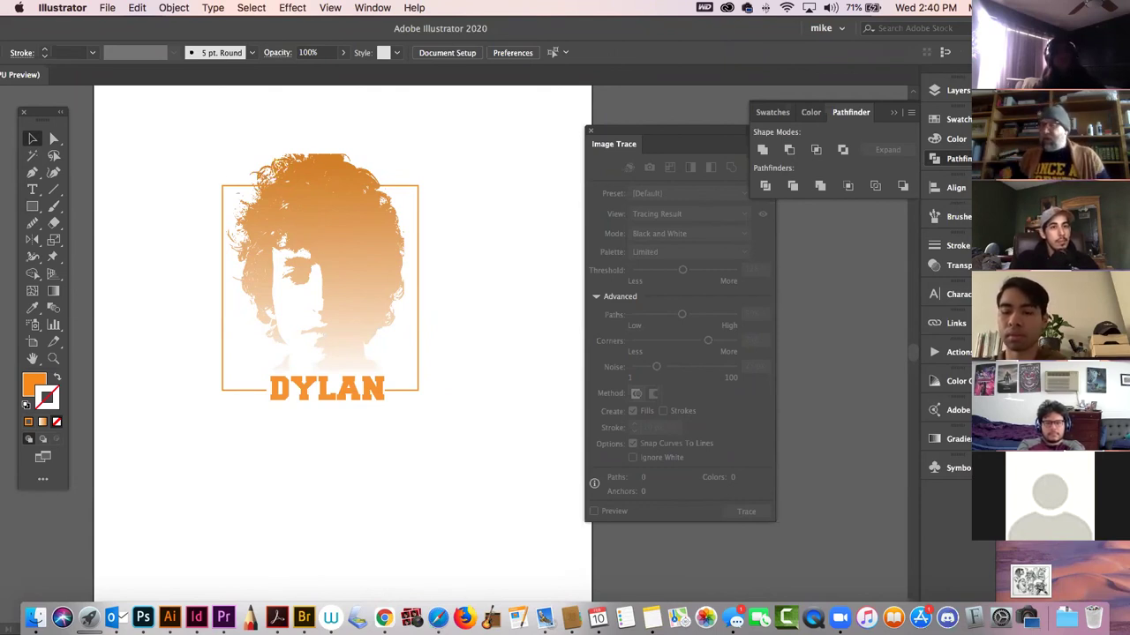
- Close the Image Trace settings and leave the portrait artwork deselected
left_click(593, 132)
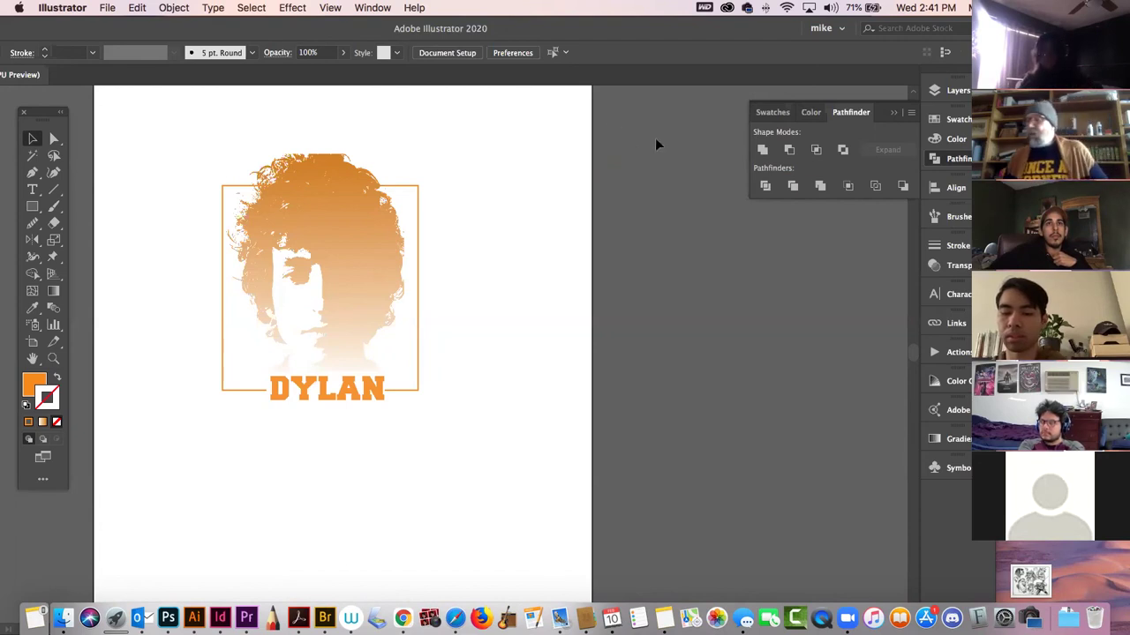
left_click_drag(197, 139, 403, 426)
left_click(465, 421)
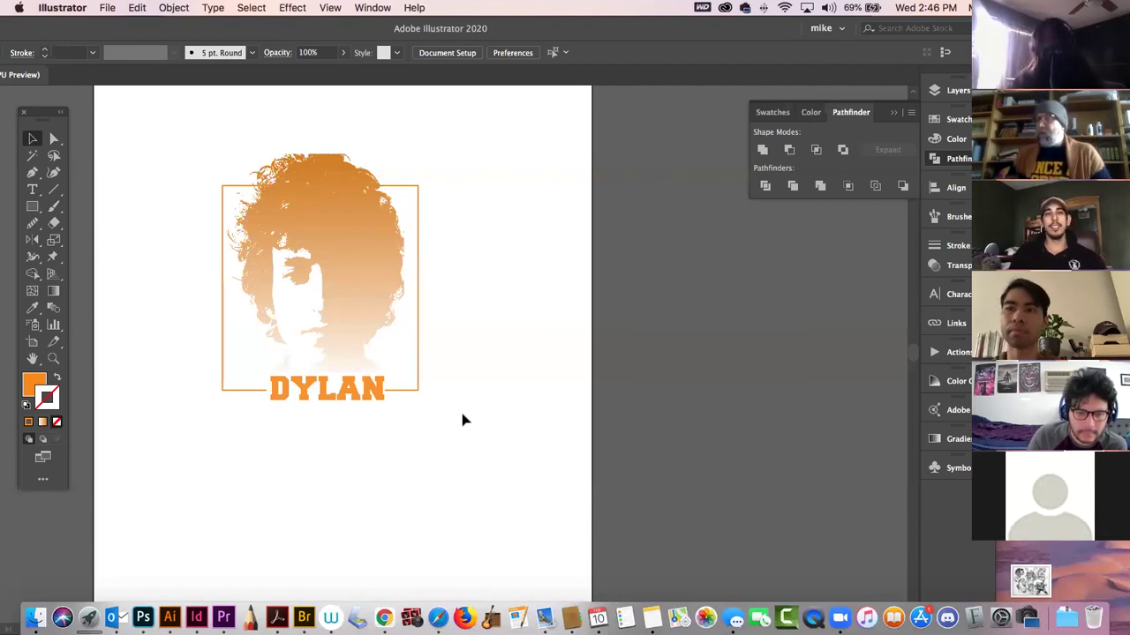
- Move the document window aside and down to uncover the desktop files behind it
left_click_drag(58, 30, 226, 33)
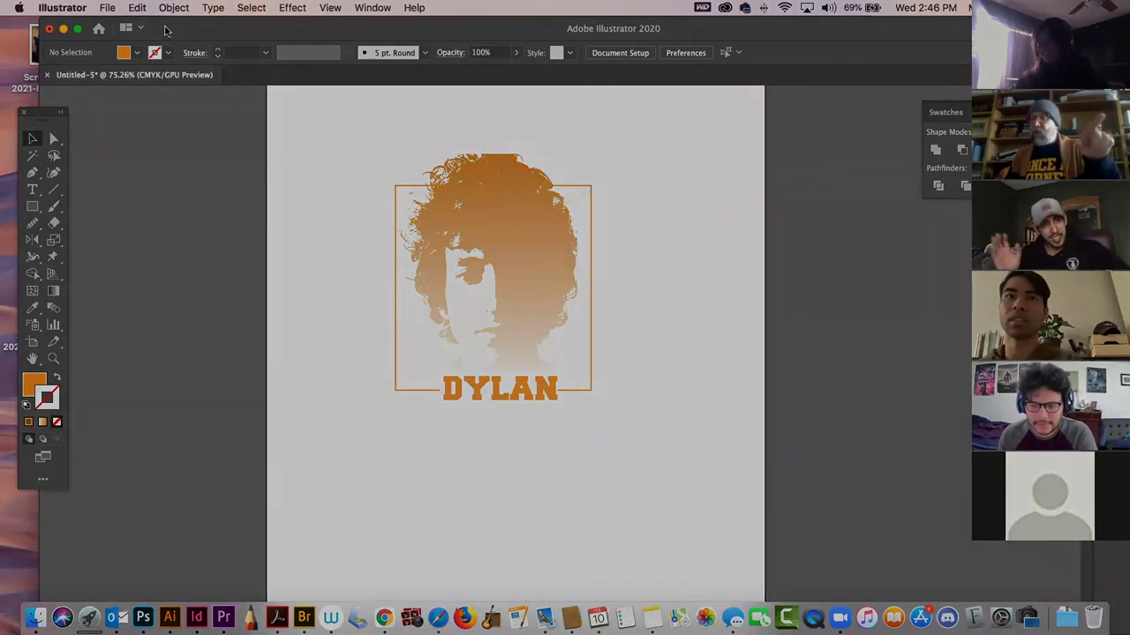
left_click_drag(166, 31, 156, 121)
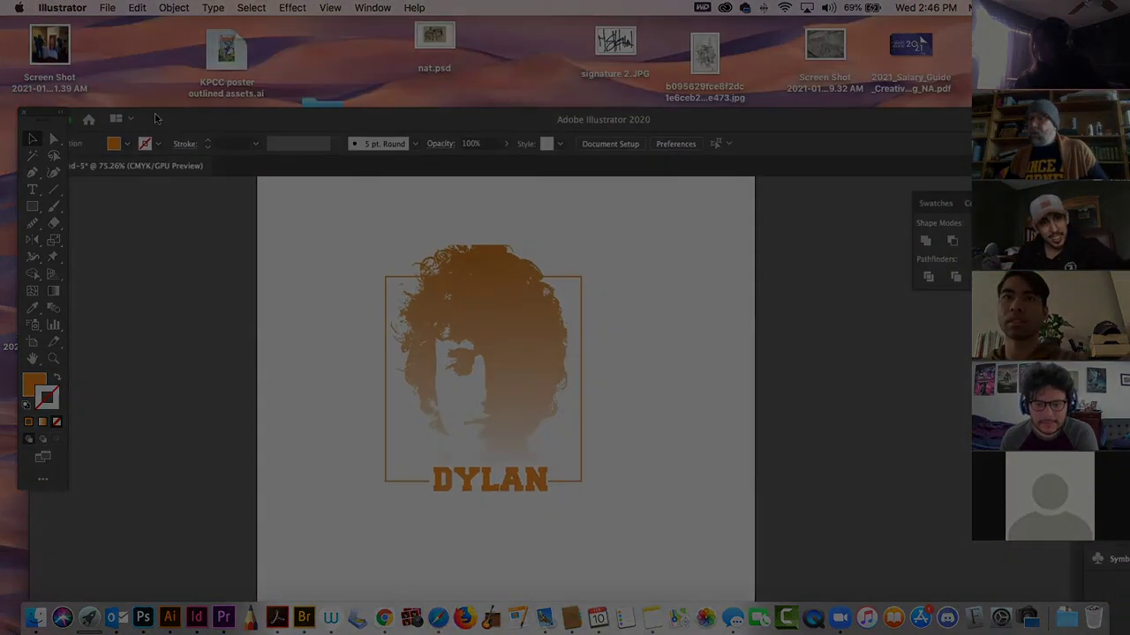